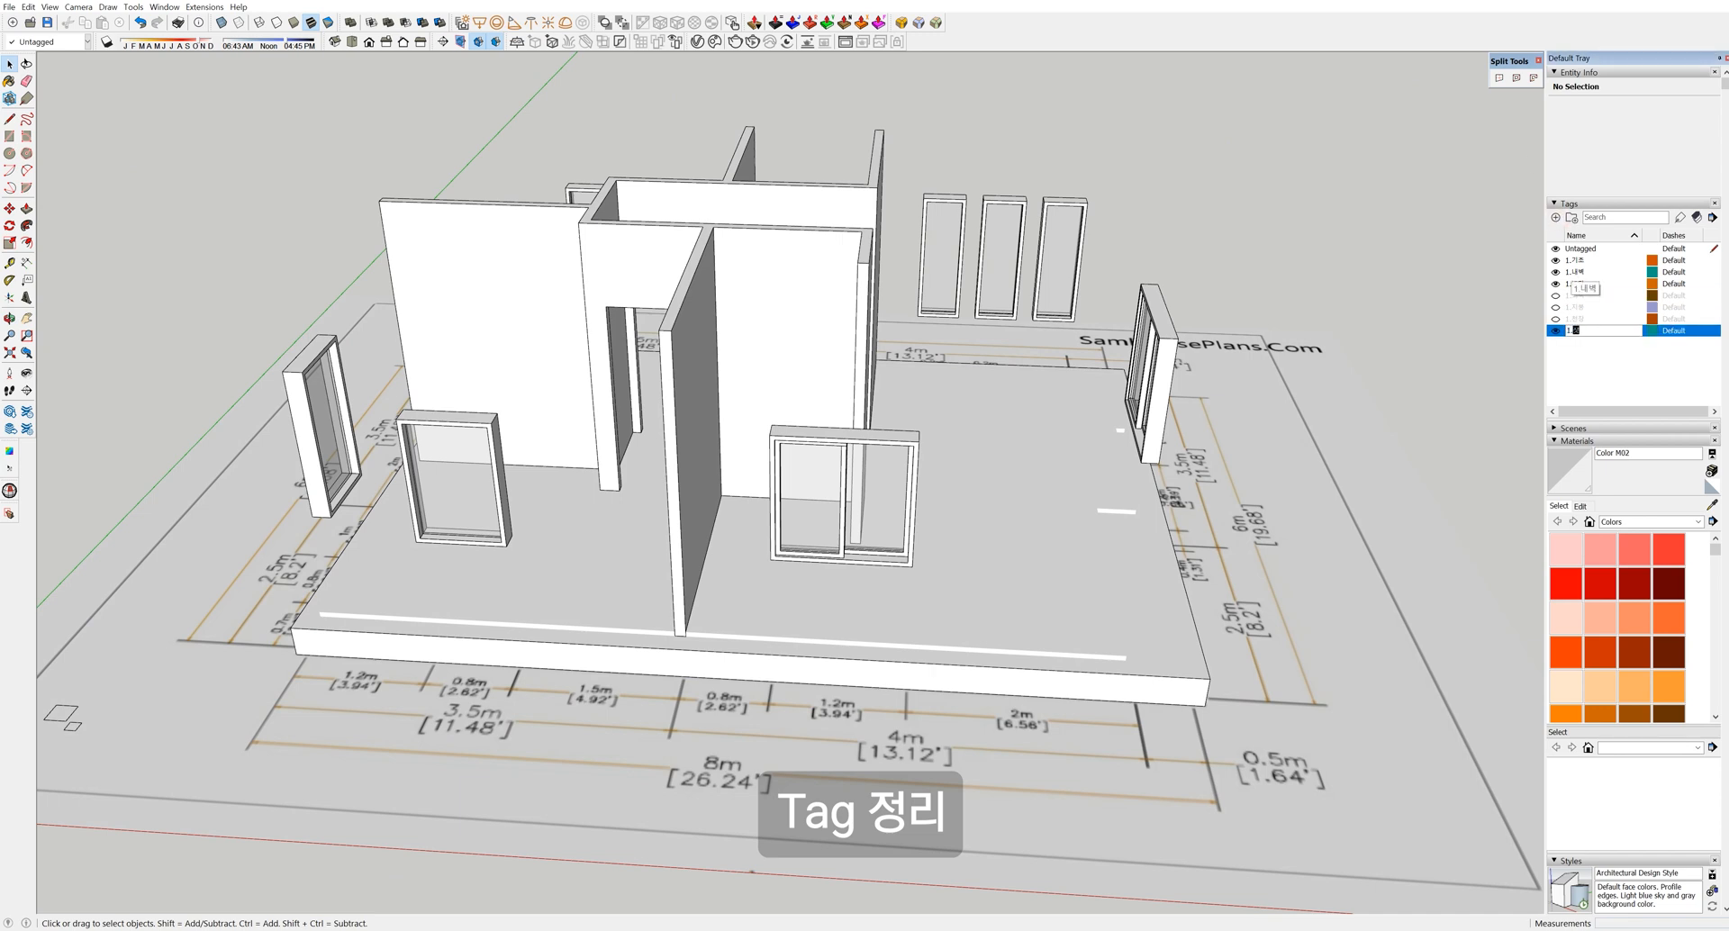
Name the tag 1.샷시, put the three back windows on it, and hide it
type("1.샷시")
key("Return")
left_click_drag(1024, 244, 1125, 347)
left_click(1659, 108)
left_click(1650, 152)
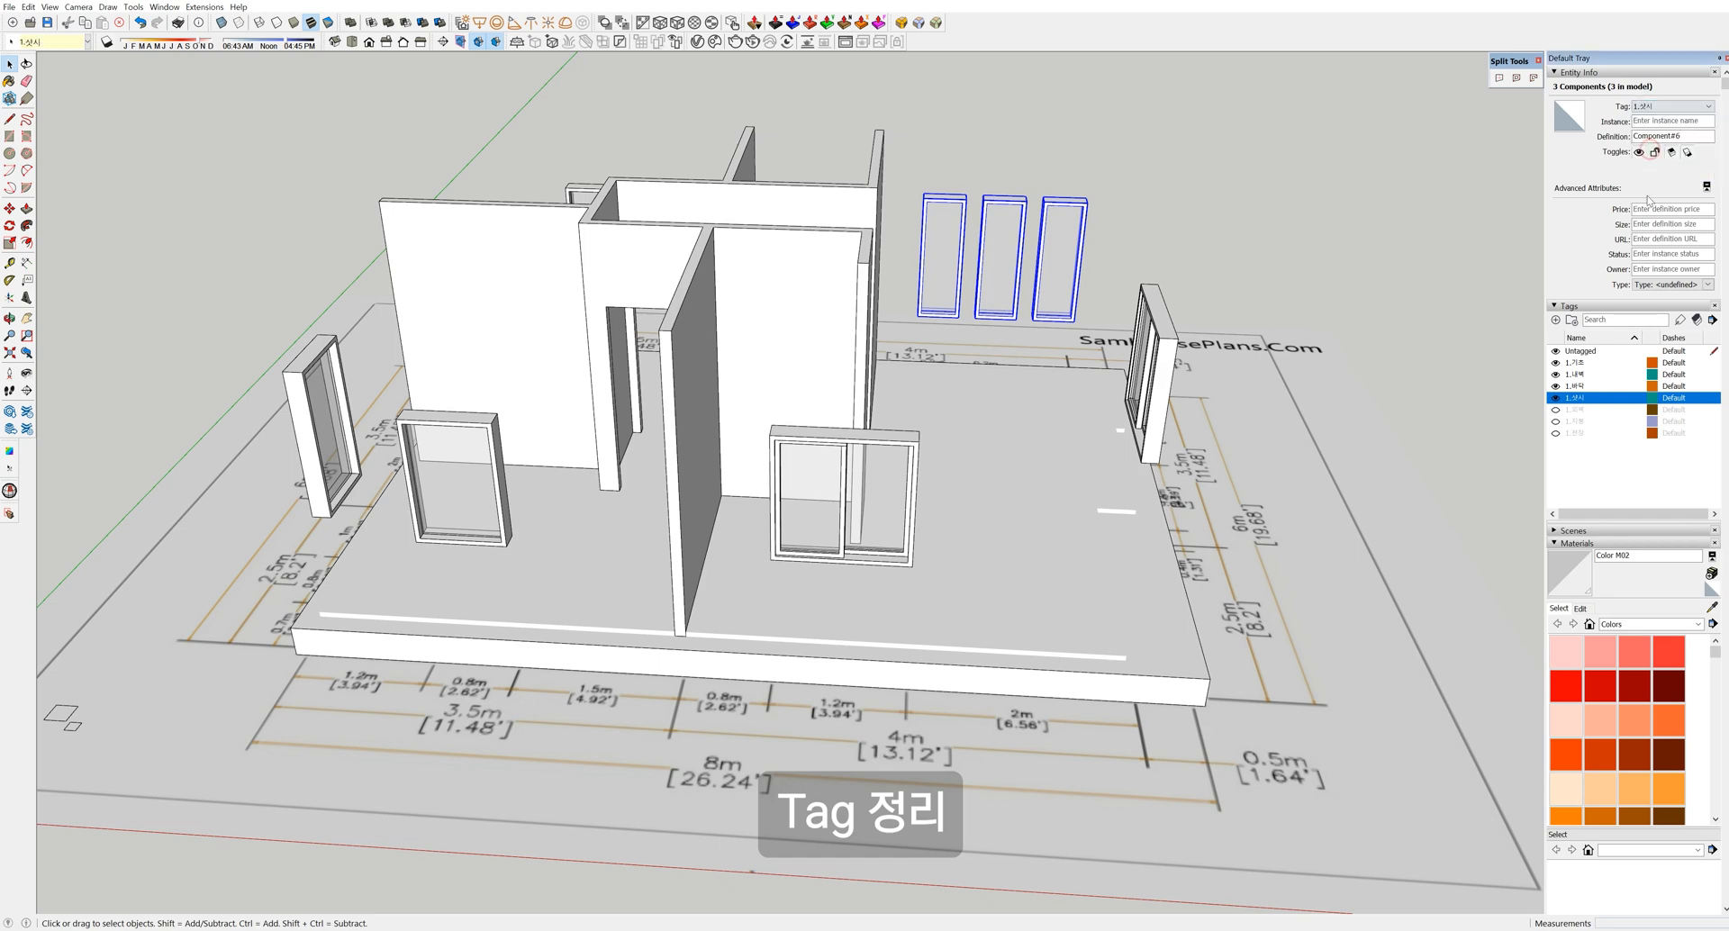
left_click(1555, 398)
Move the right, front and left windows and the sliding door onto the hidden 1.샷시 tag
left_click_drag(1265, 479, 1264, 476)
middle_click_drag(1263, 476, 678, 552)
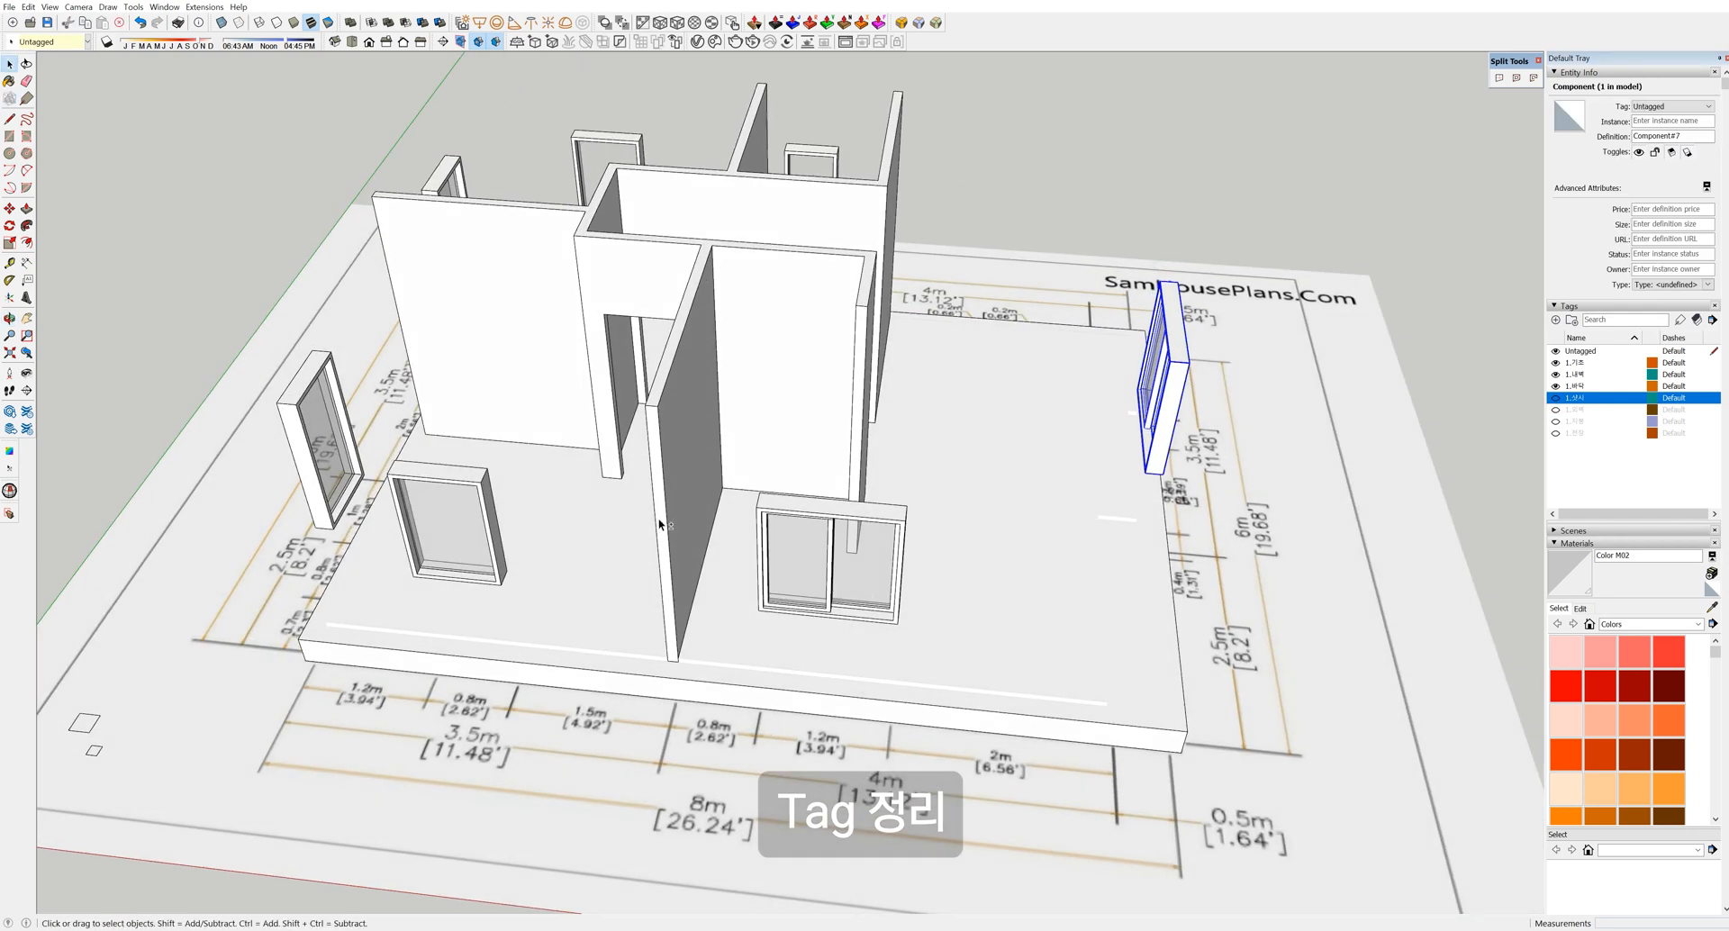
left_click_drag(943, 638, 943, 638, "shift")
middle_click_drag(943, 638, 1052, 628, "shift")
left_click_drag(780, 592, 780, 592, "shift")
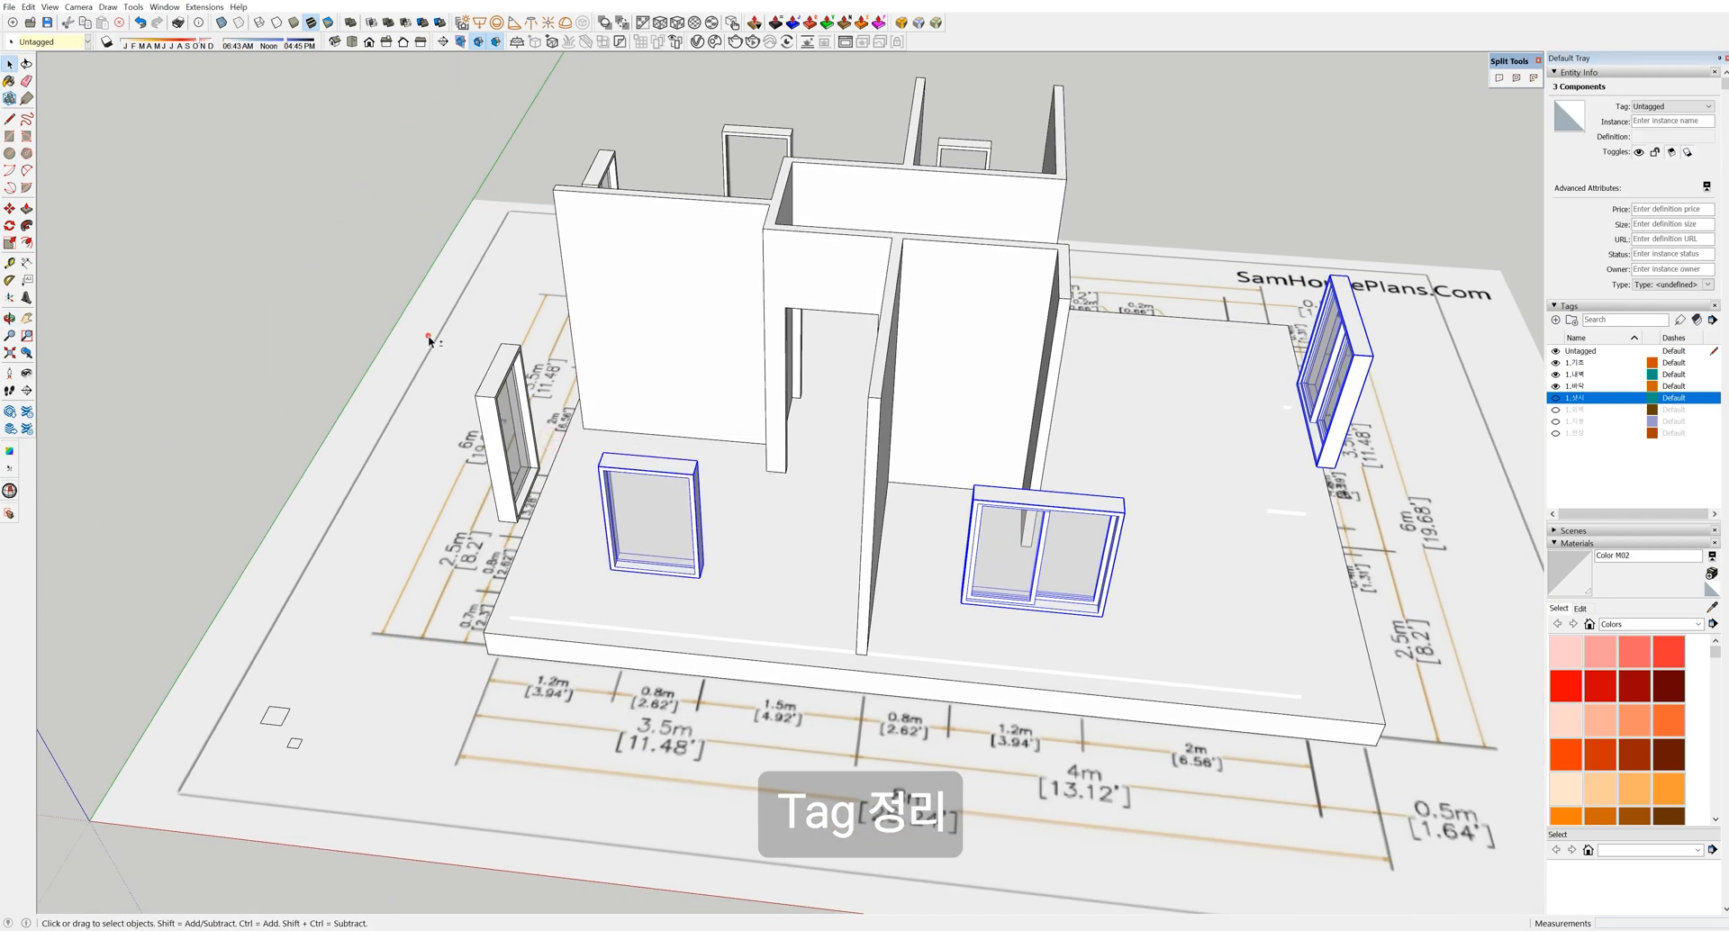
middle_click_drag(566, 381, 628, 446)
left_click_drag(430, 469, 429, 469, "shift")
middle_click_drag(430, 468, 285, 387)
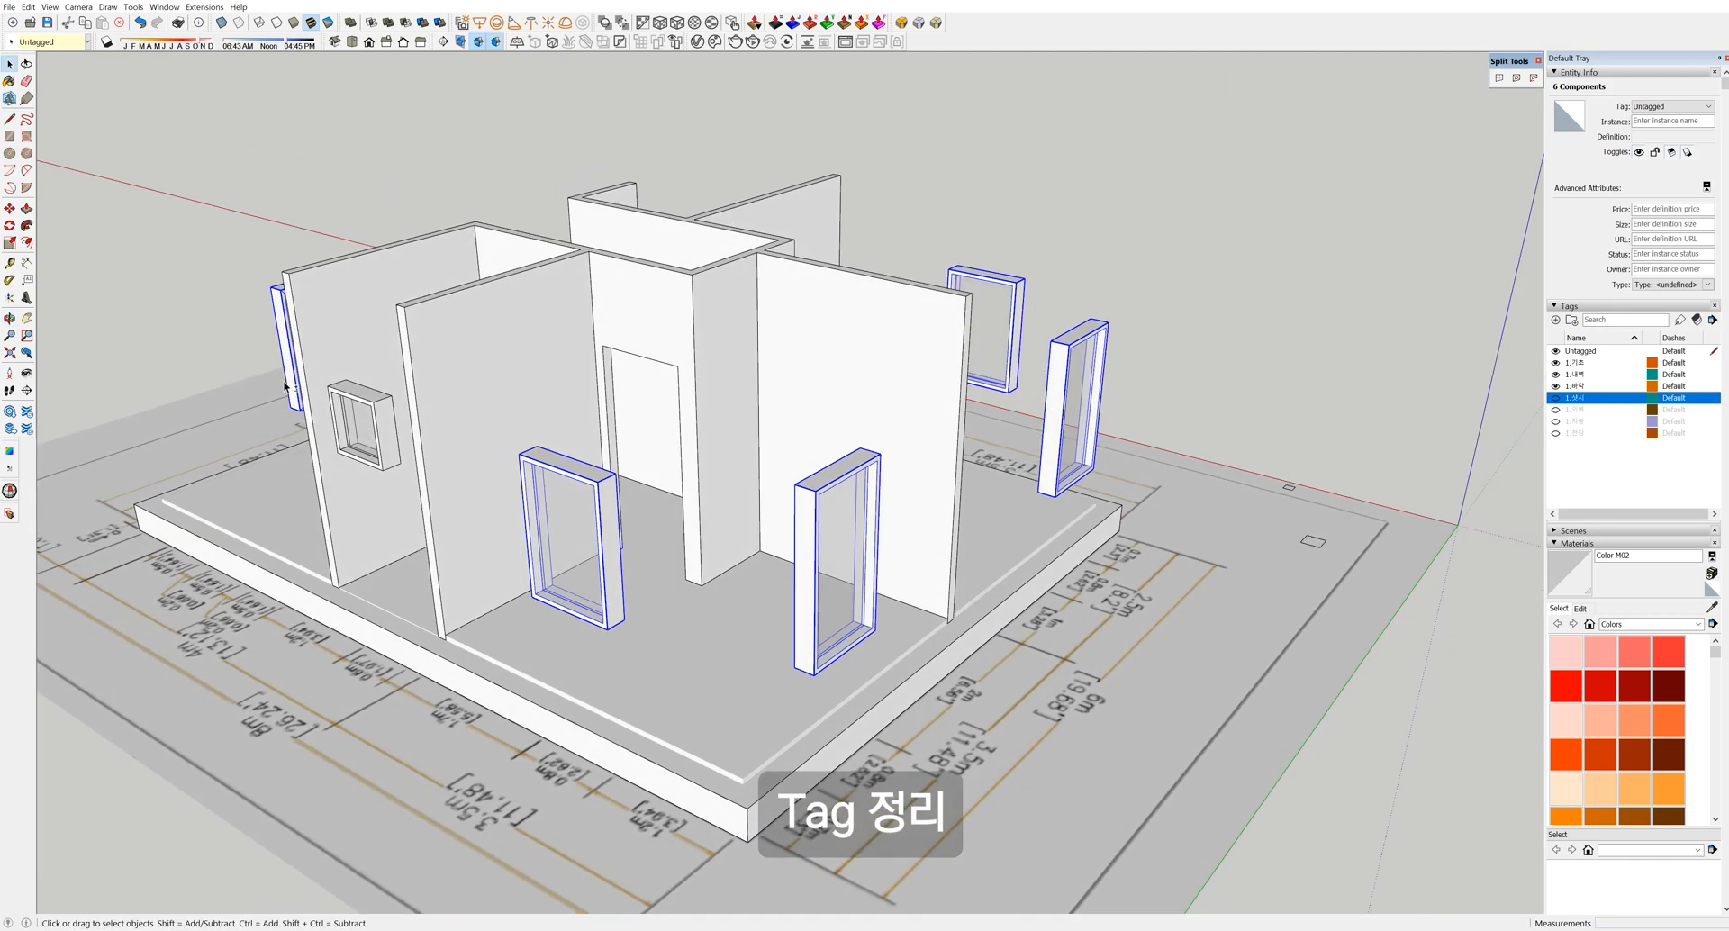
left_click(1672, 106)
left_click(1658, 151)
middle_click_drag(997, 390, 591, 605)
scroll(1012, 544, "up", 4)
scroll(591, 606, "up", 2)
Try a door-opening rectangle from the pillar base, then undo the misplaced one
key("r")
left_click(585, 583)
scroll(835, 126, "down", 3)
middle_click_drag(830, 131, 828, 184, "shift")
left_click(834, 159)
key("space")
key("ctrl+z")
Draw a rectangle across the door opening from the doorway's base corner
key("r")
left_click(681, 465)
left_click(835, 159)
key("space")
scroll(758, 412, "up", 4)
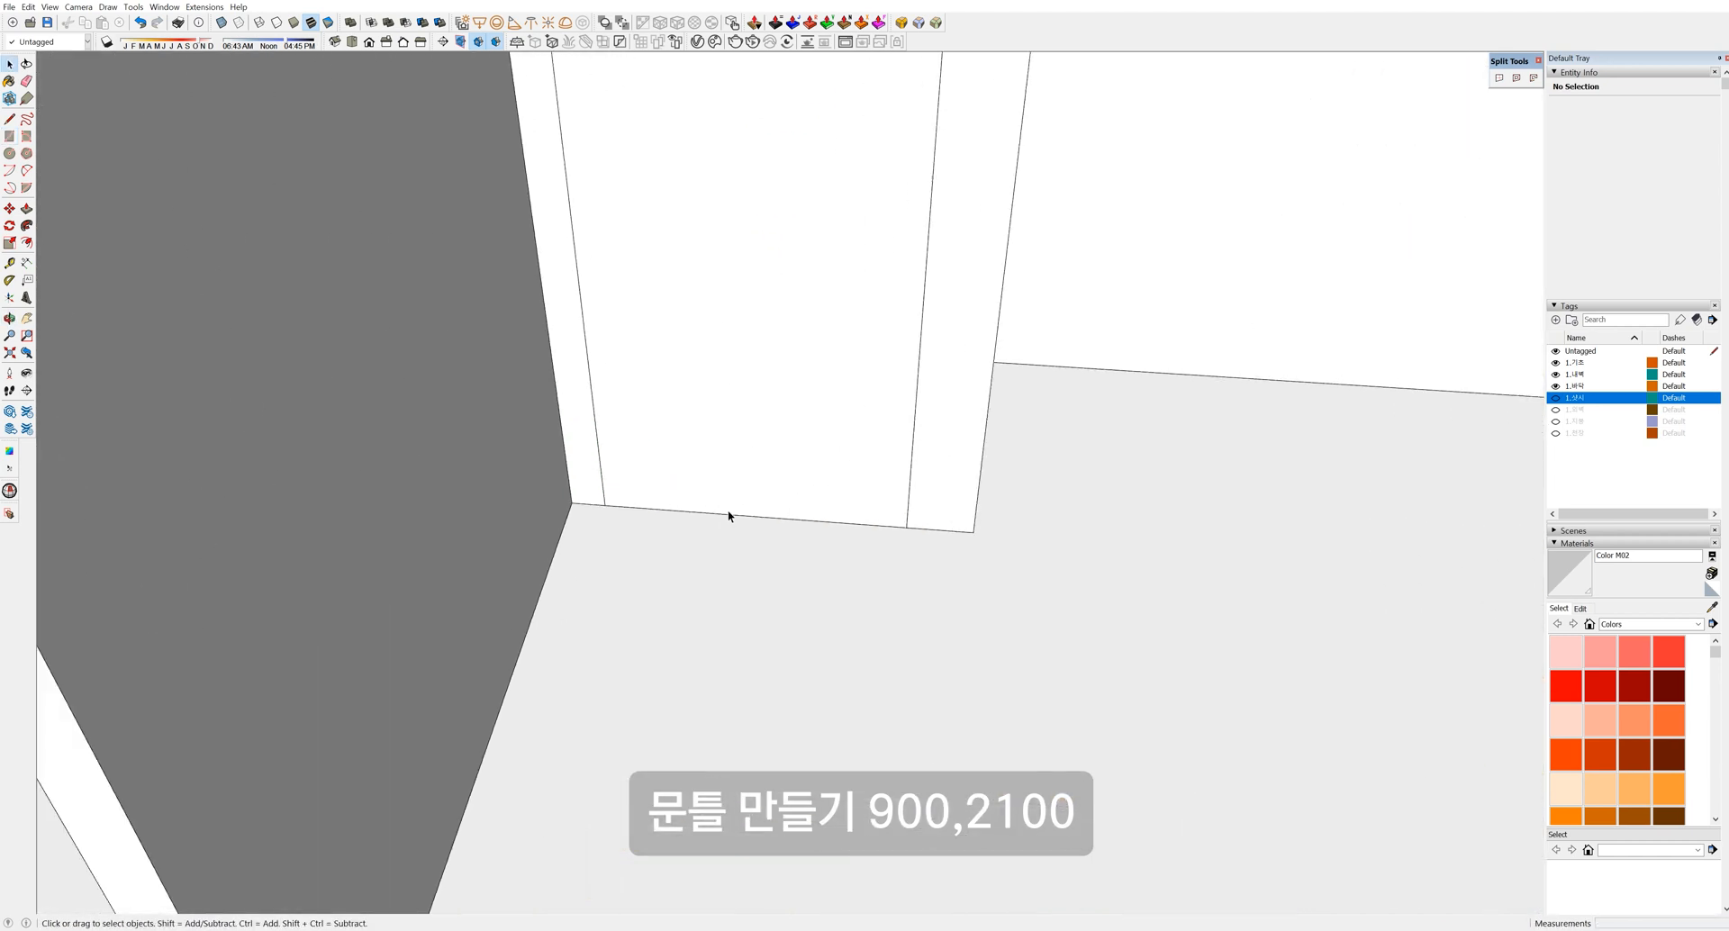
scroll(724, 511, "down", 4)
scroll(618, 492, "up", 3)
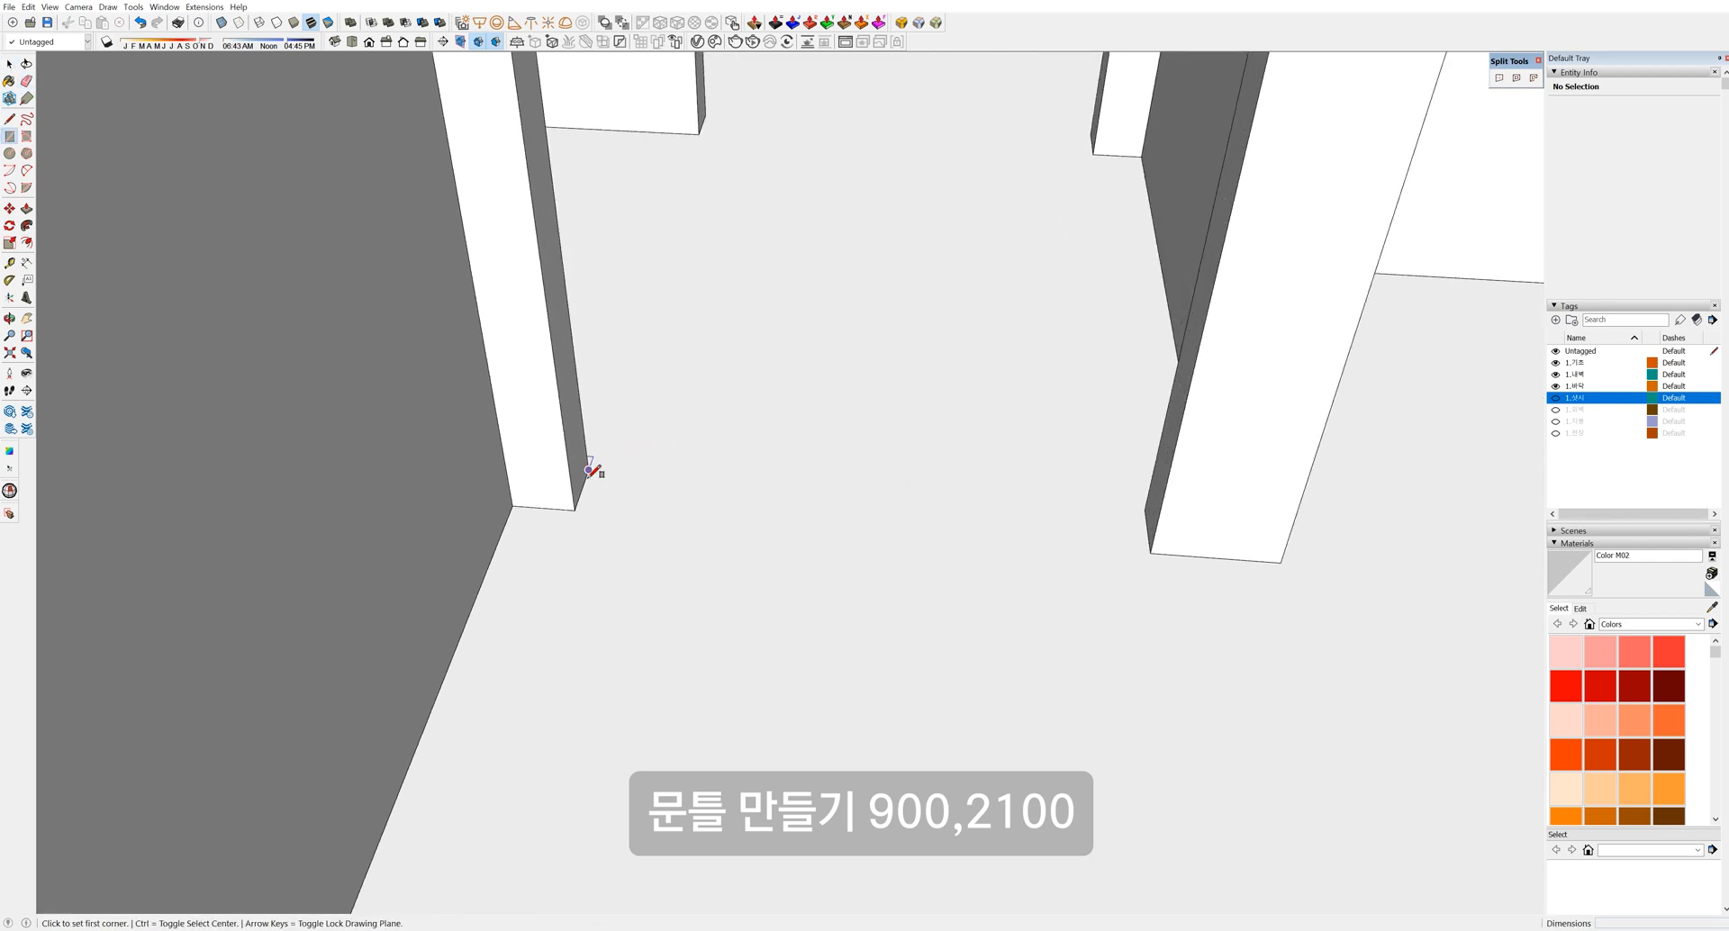
scroll(590, 470, "up", 1)
Place Tape Measure guides off the pillar corner to lay out the frame profile
key("t")
left_click(588, 469)
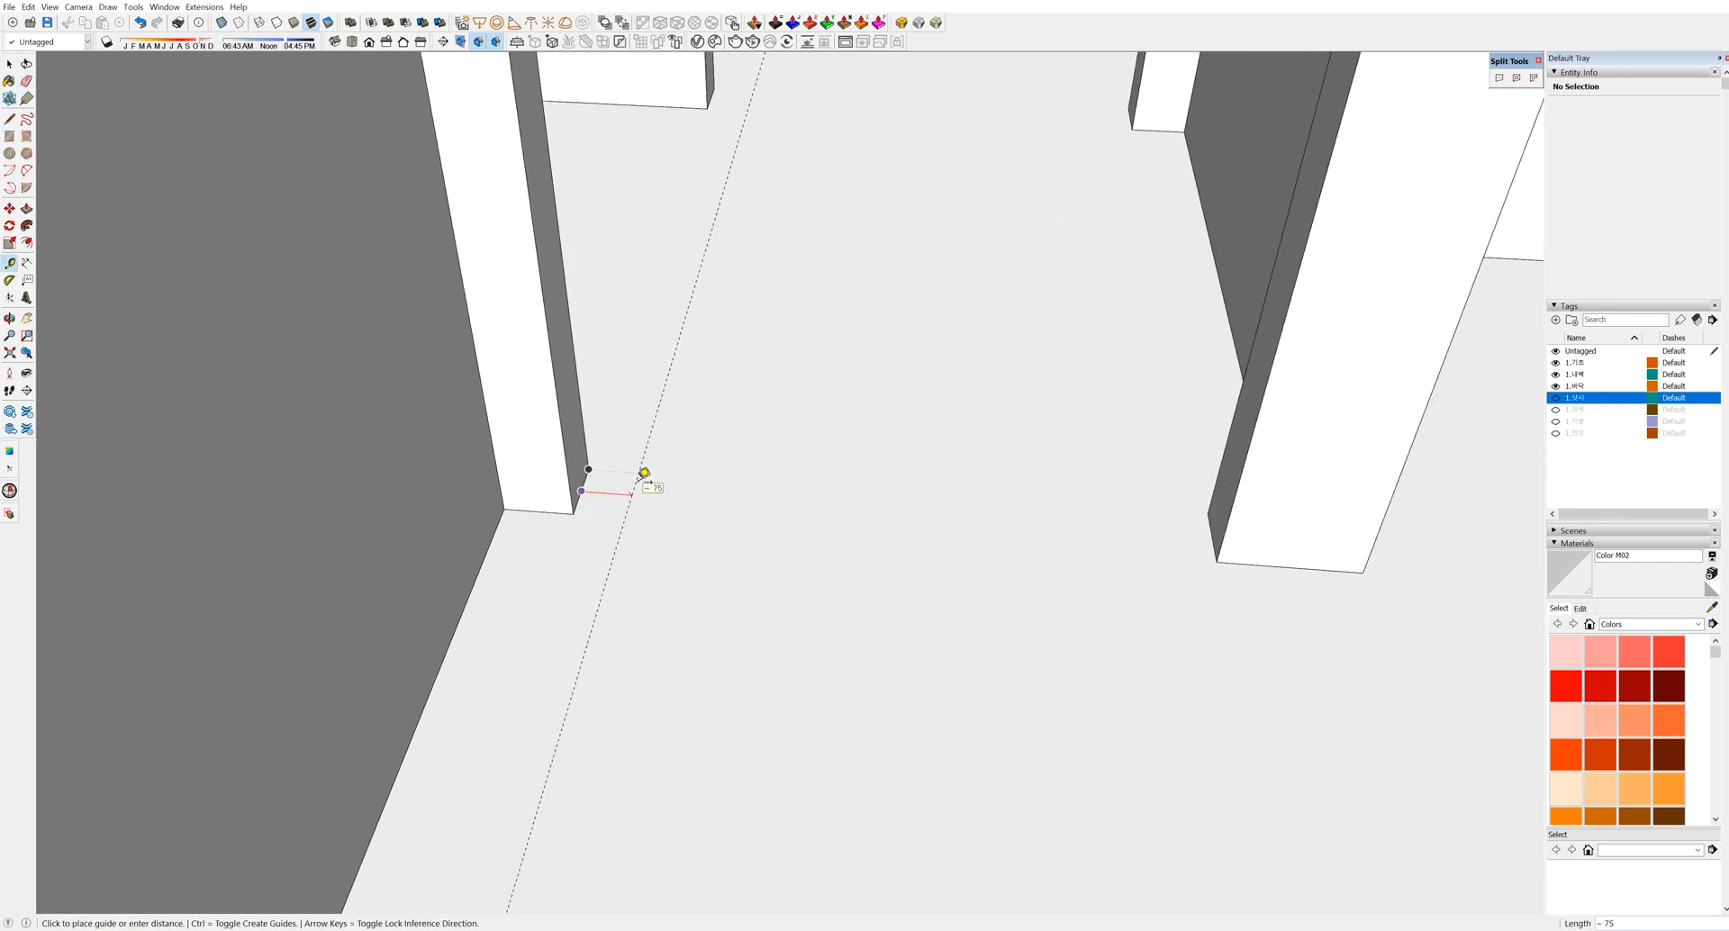
key("r")
scroll(587, 475, "up", 3)
left_click(585, 469)
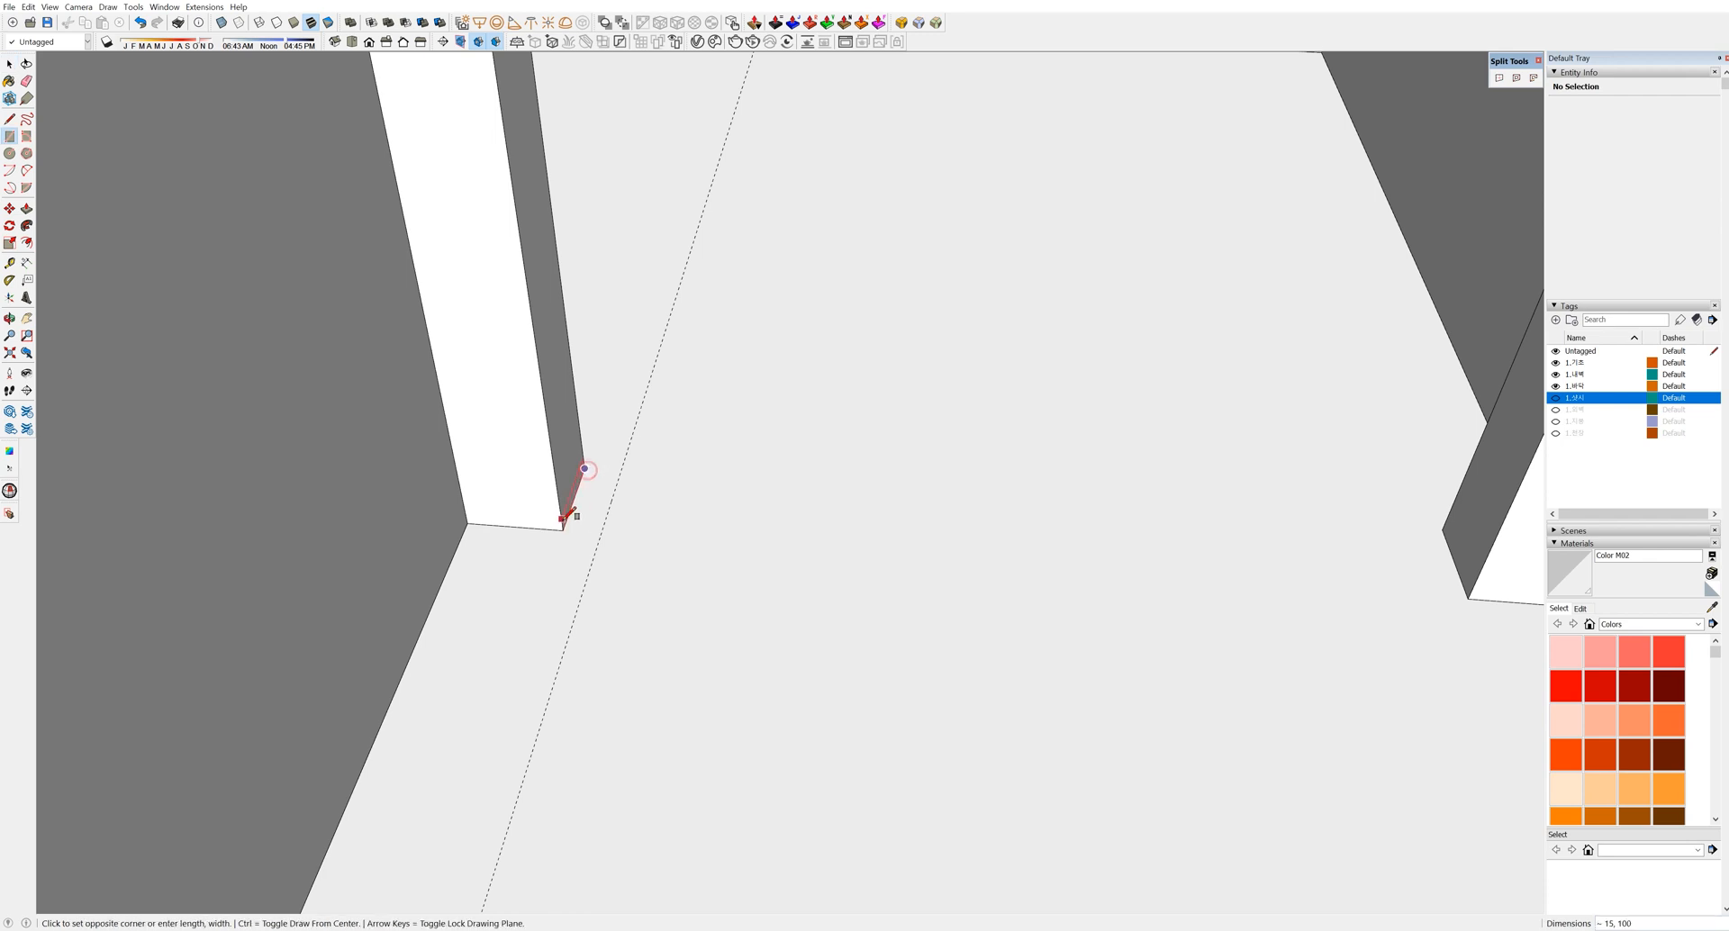
scroll(610, 525, "up", 3)
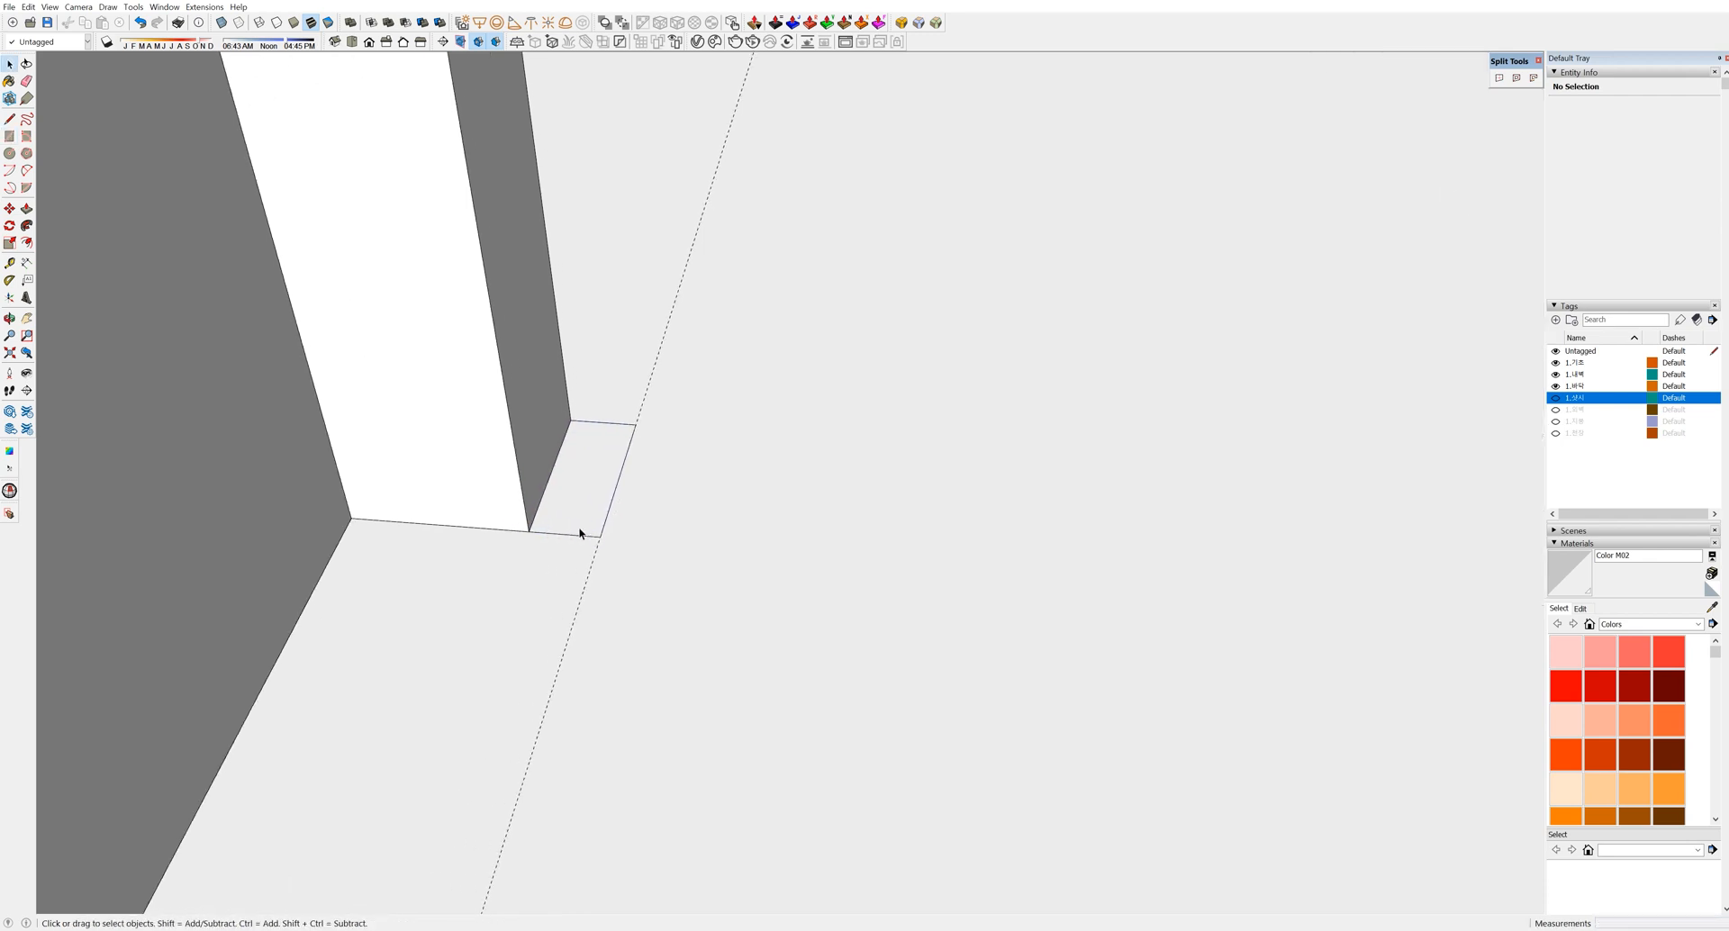
key("t")
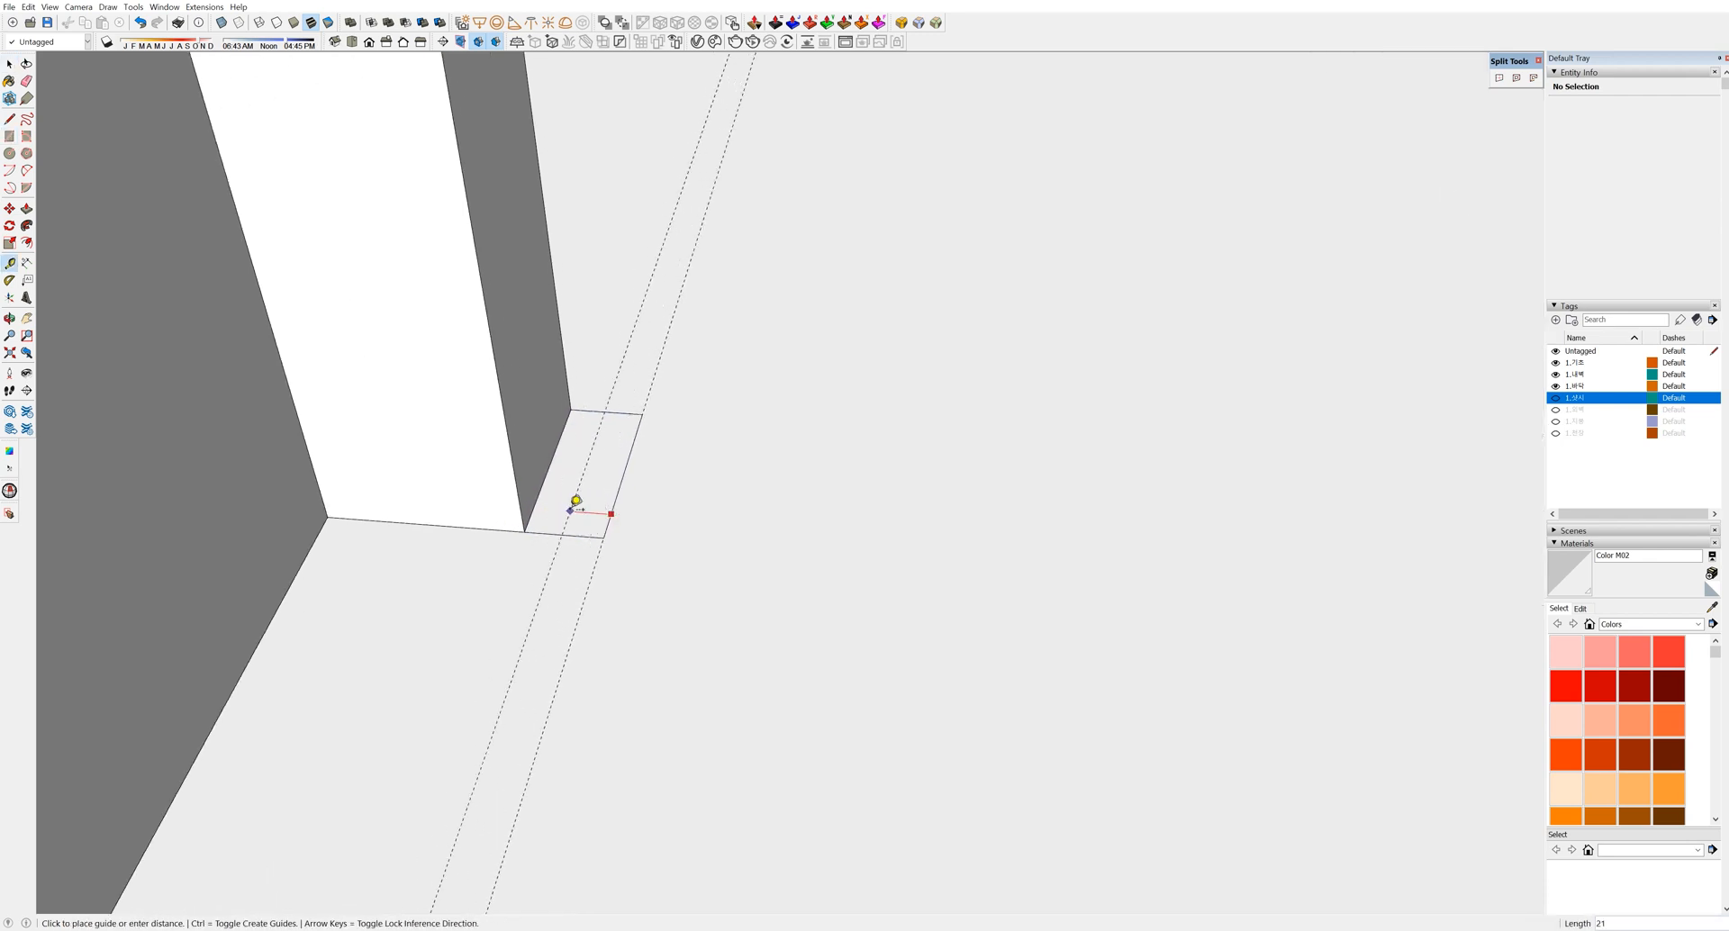
left_click(577, 500)
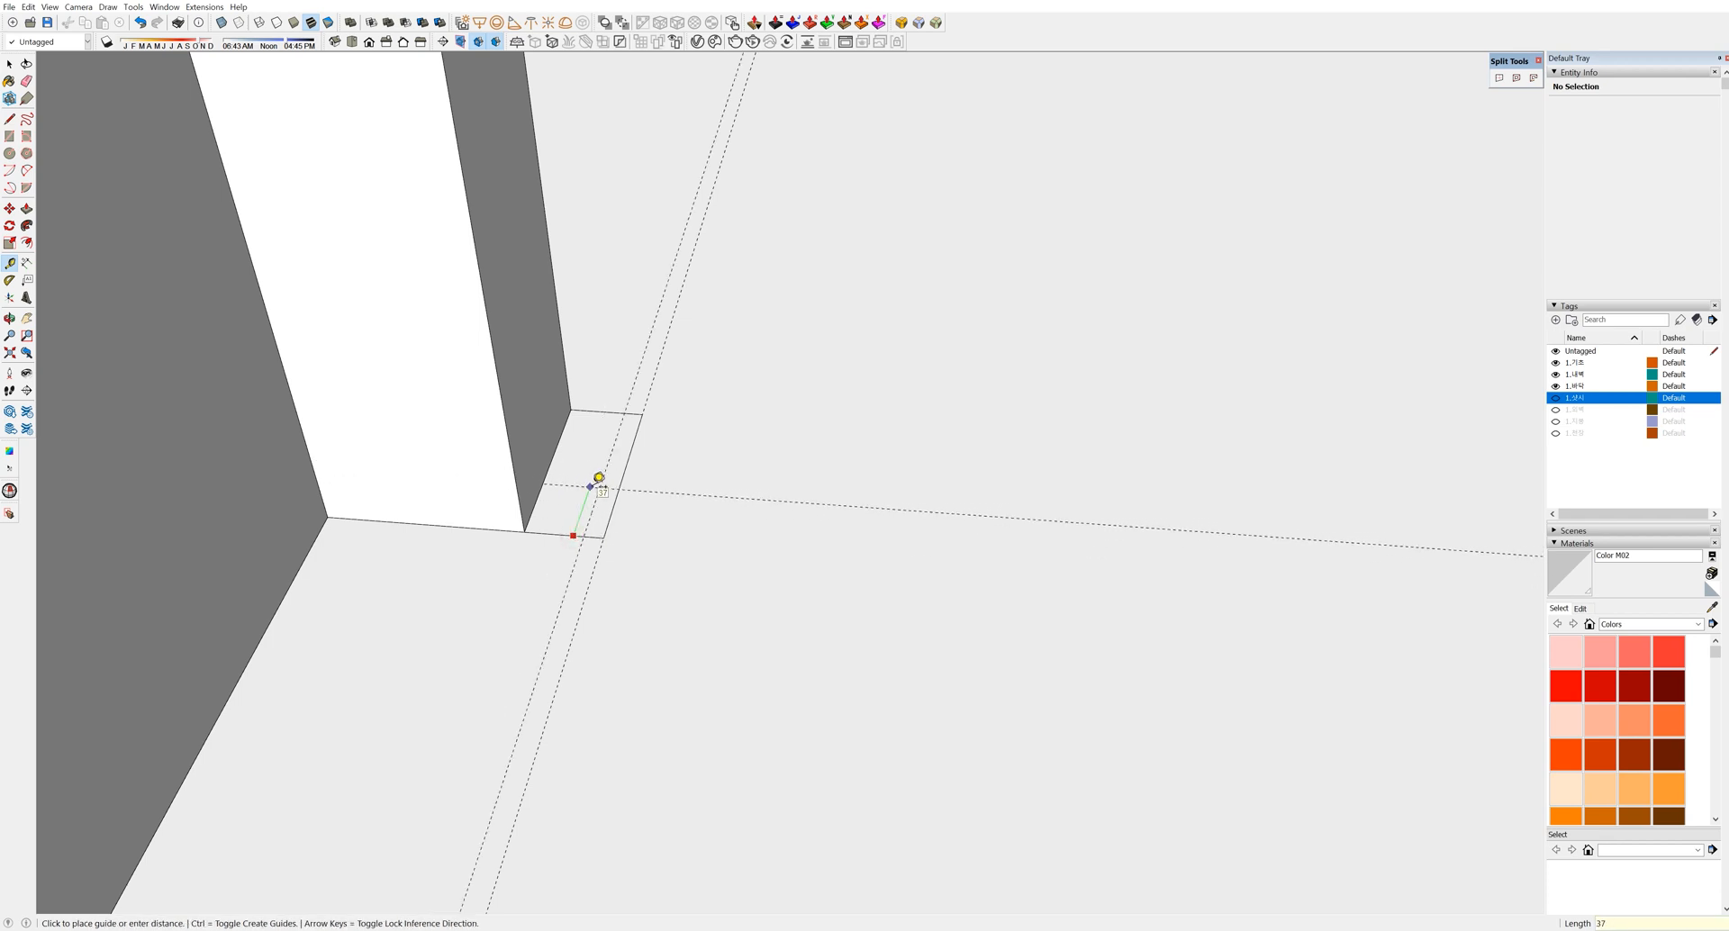
key("space")
Draw the small frame profile rectangle at the guide intersection and erase the extra edges
left_click(602, 489)
left_click(604, 539)
key("e")
left_click_drag(611, 520, 612, 518)
key("space")
scroll(567, 517, "down", 4)
Sweep the L-shaped profile around the doorway edges with Follow Me
left_click(564, 516)
scroll(570, 473, "up", 3)
key("t")
left_click(558, 467)
key("space")
triple_click(512, 490)
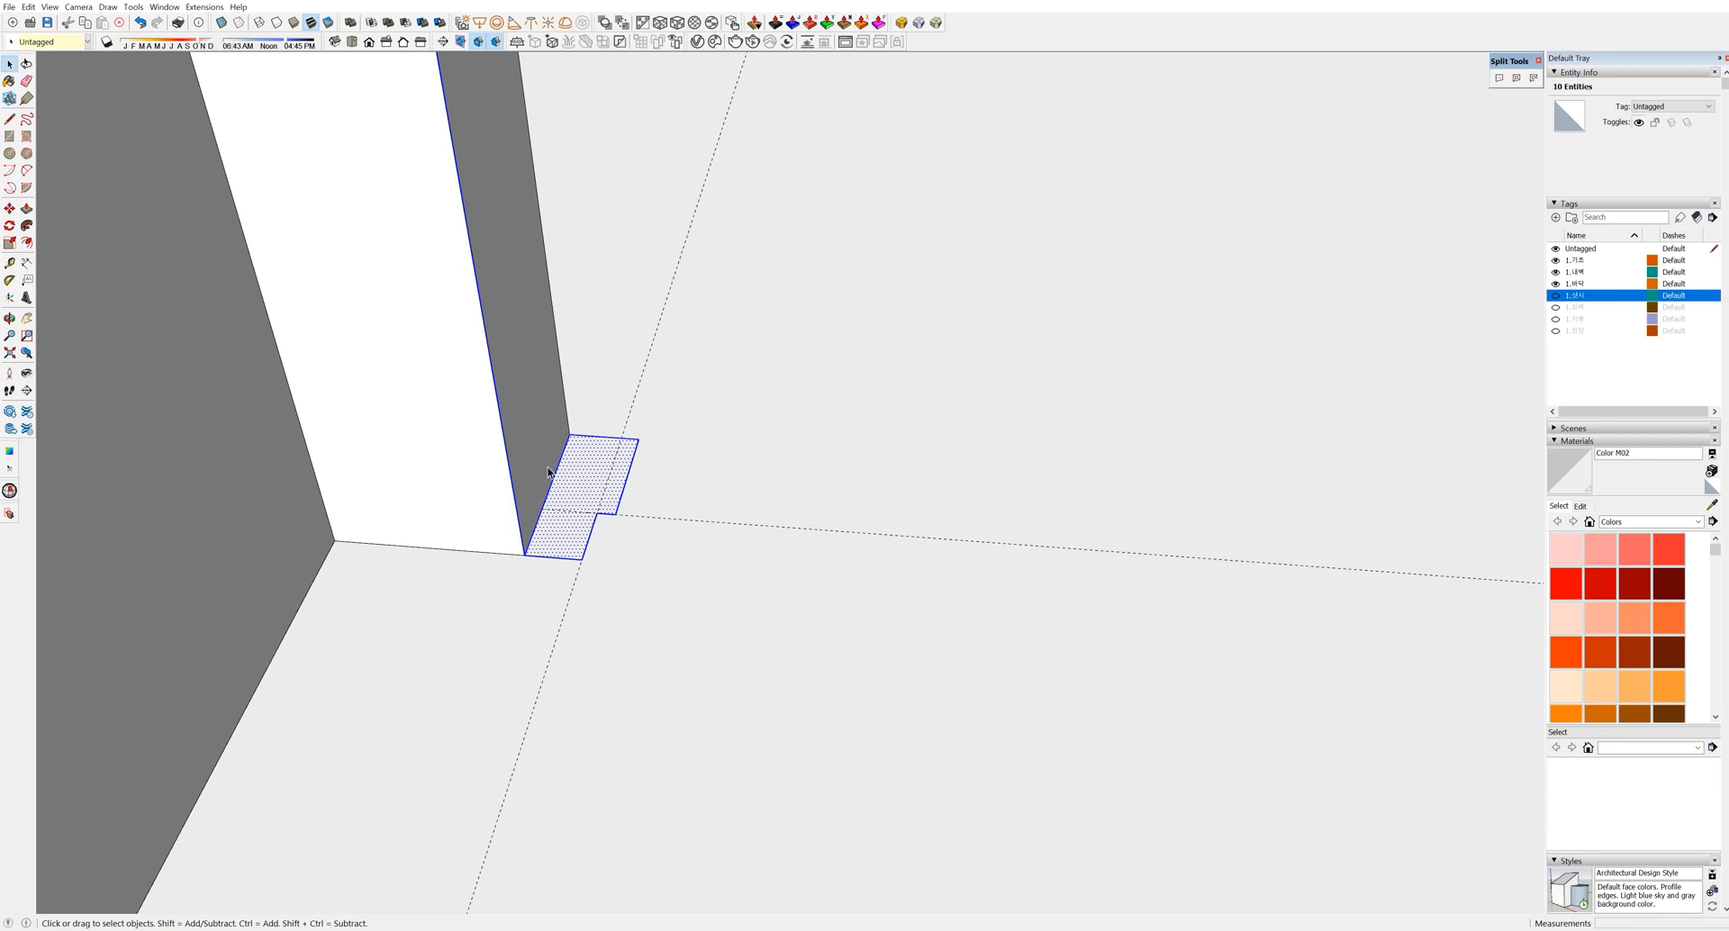
left_click_drag(676, 601, 676, 602, "shift")
key("shift+f")
left_click(579, 521)
scroll(579, 532, "down", 9)
middle_click_drag(595, 537, 654, 696, "shift")
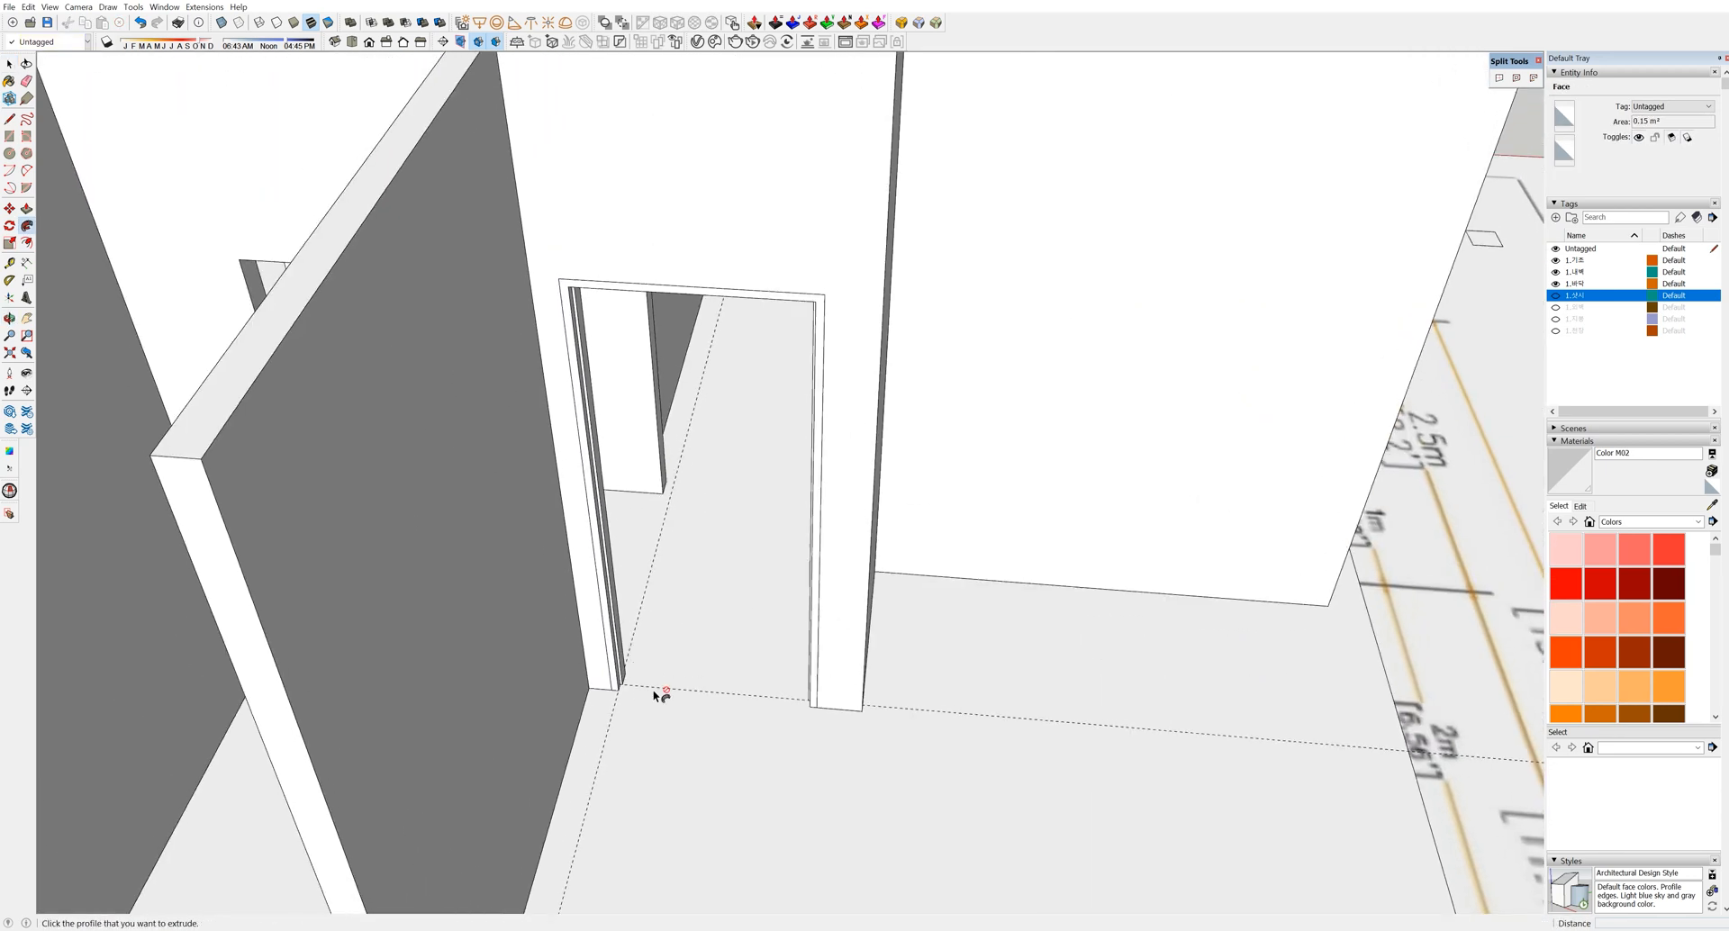
Make the whole swept door frame into a single group
key("space")
scroll(654, 693, "down", 1)
scroll(585, 423, "up", 3)
triple_click(588, 398)
key("ctrl+g")
scroll(664, 653, "up", 5)
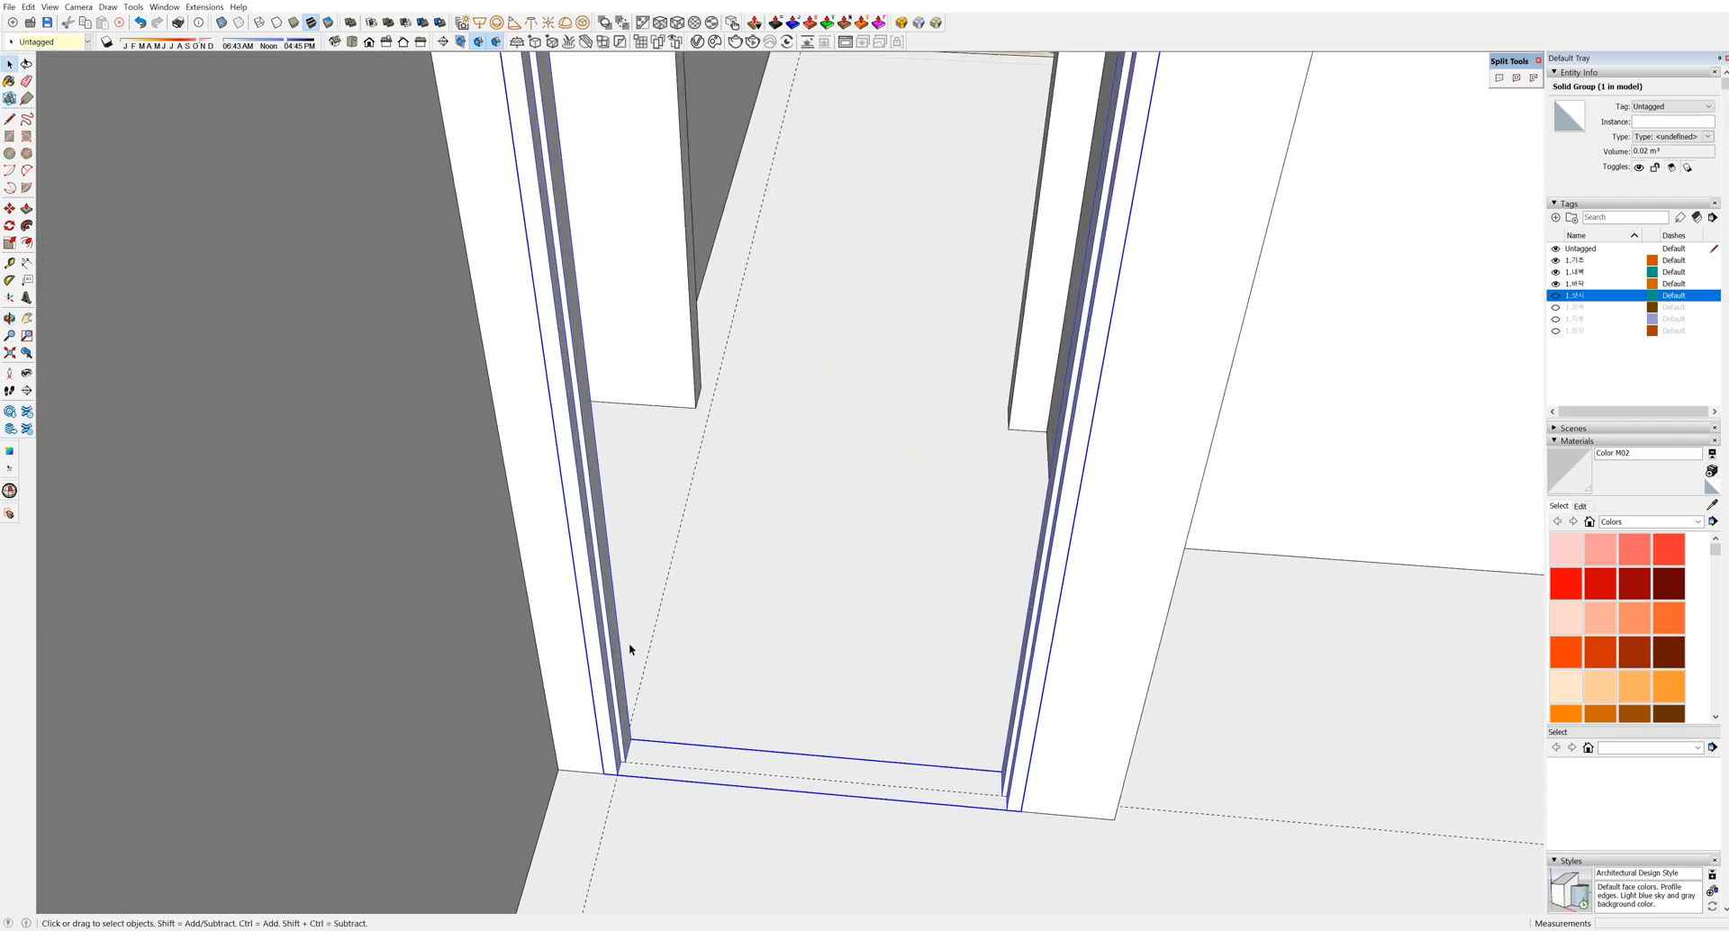
scroll(635, 635, "down", 2)
Draw the door panel rectangle inside the frame and group it
left_click(547, 100)
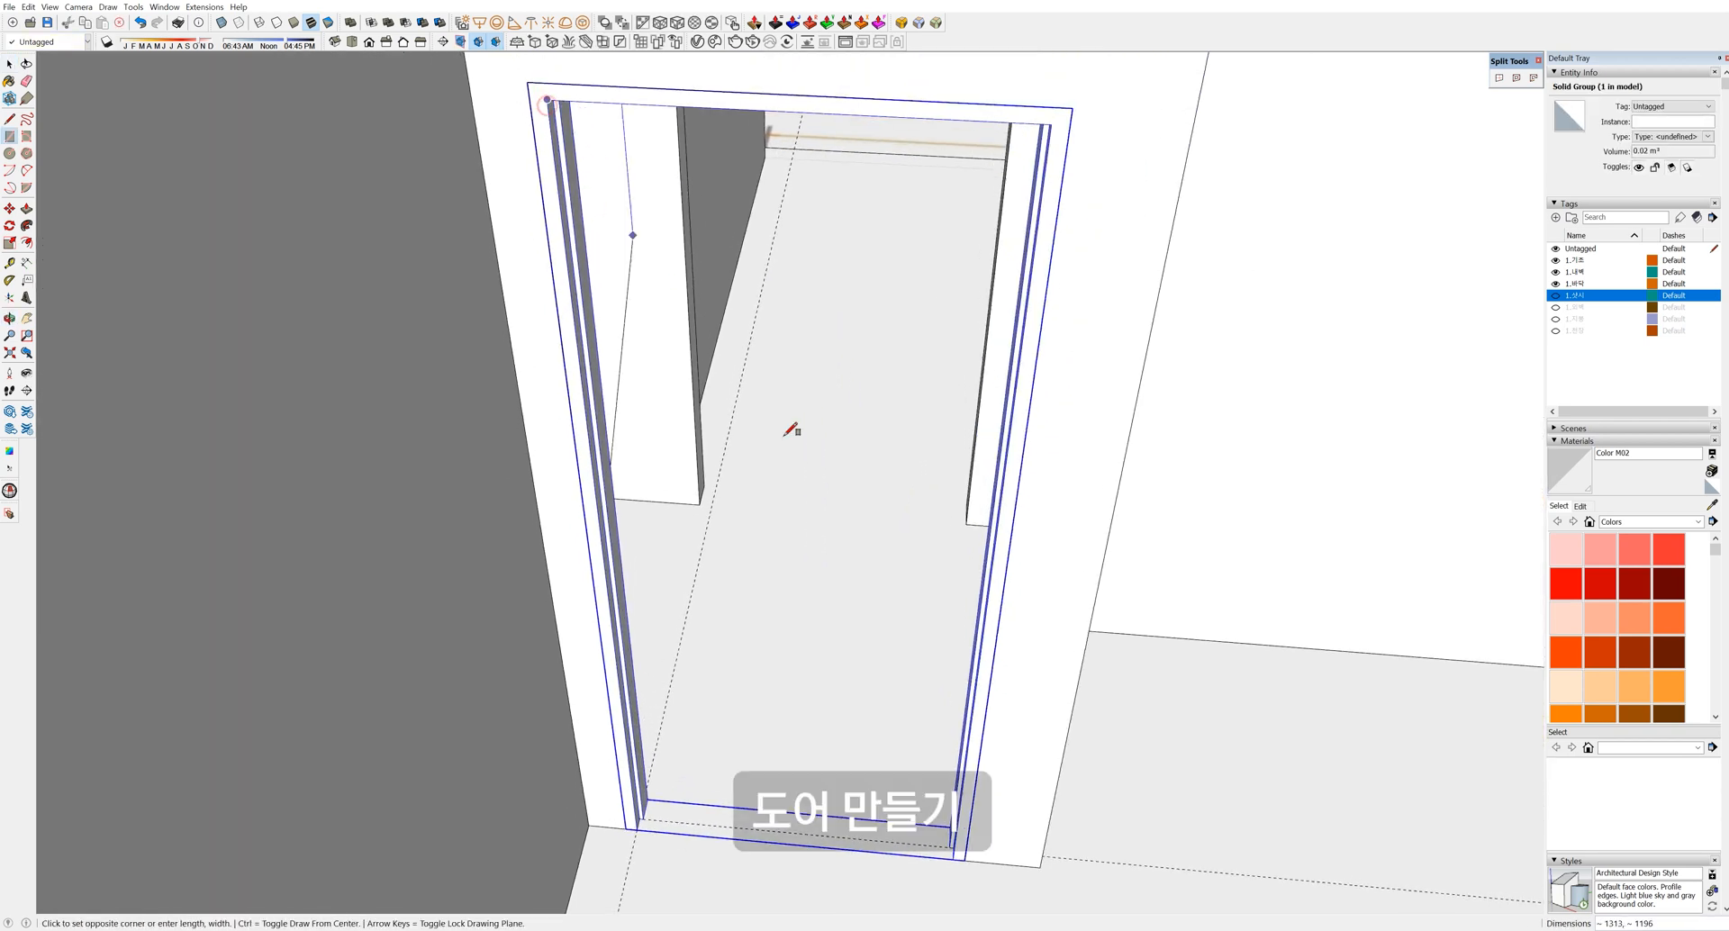
left_click(954, 859)
scroll(861, 822, "down", 2)
middle_click_drag(861, 822, 846, 802)
key("space")
double_click(846, 755)
key("ctrl+g")
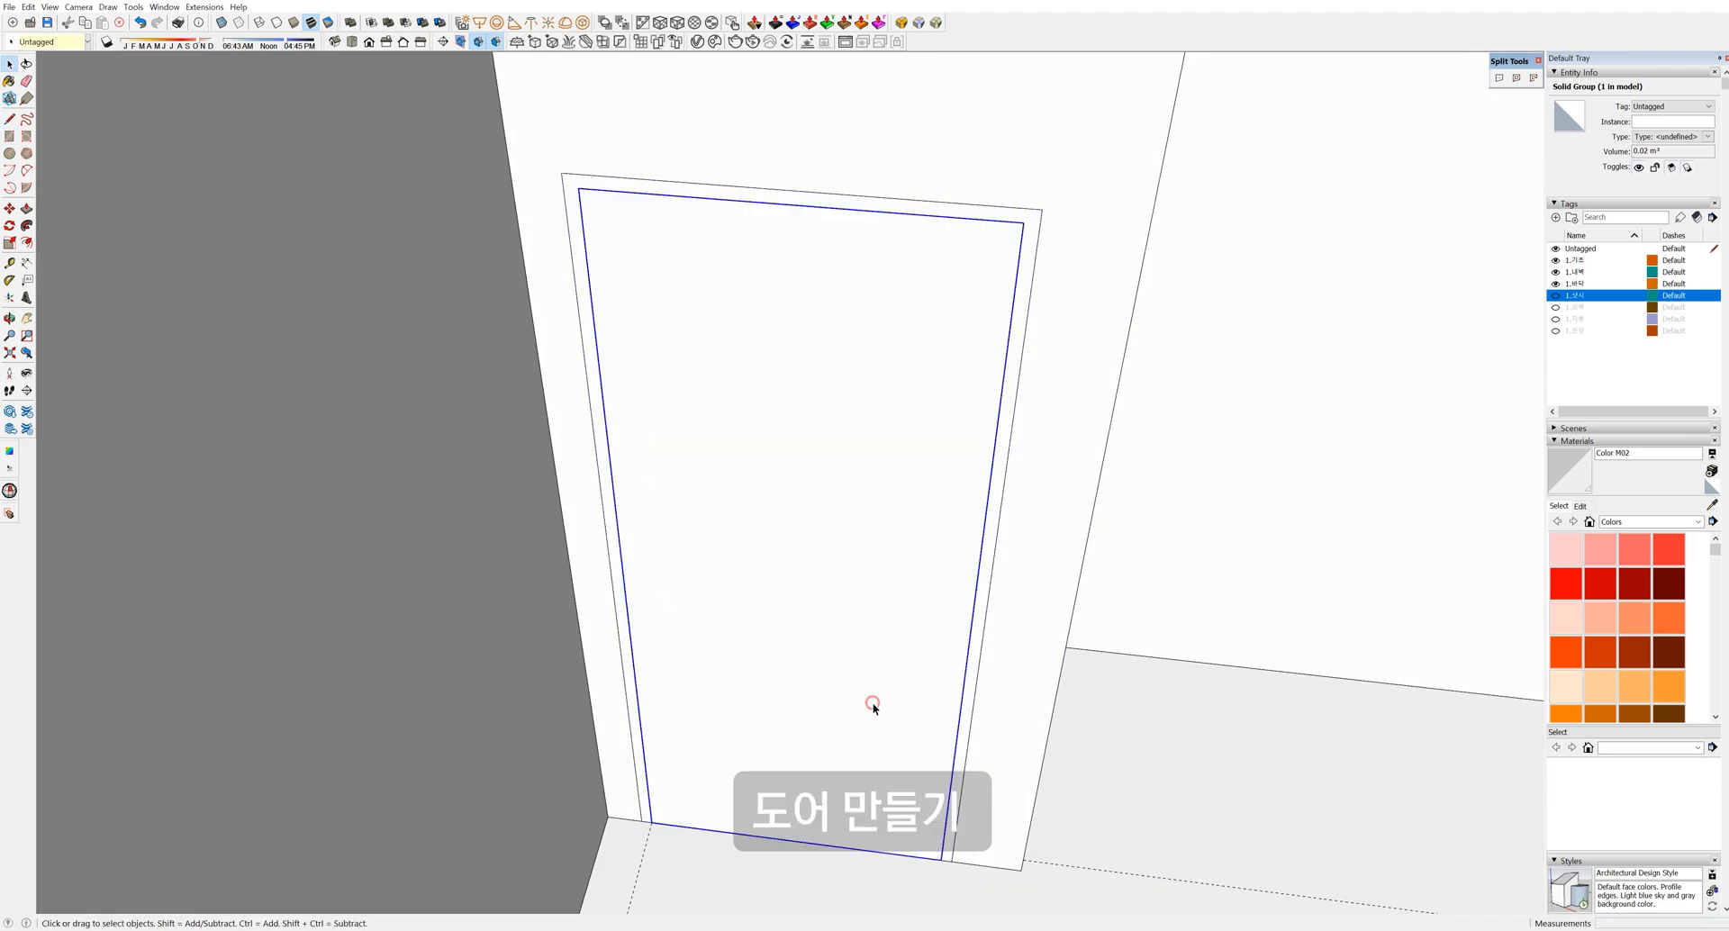
Inside the door group, Push/Pull the panel face to give it thickness
double_click(883, 700)
left_click(896, 694)
key("p")
left_click(895, 707)
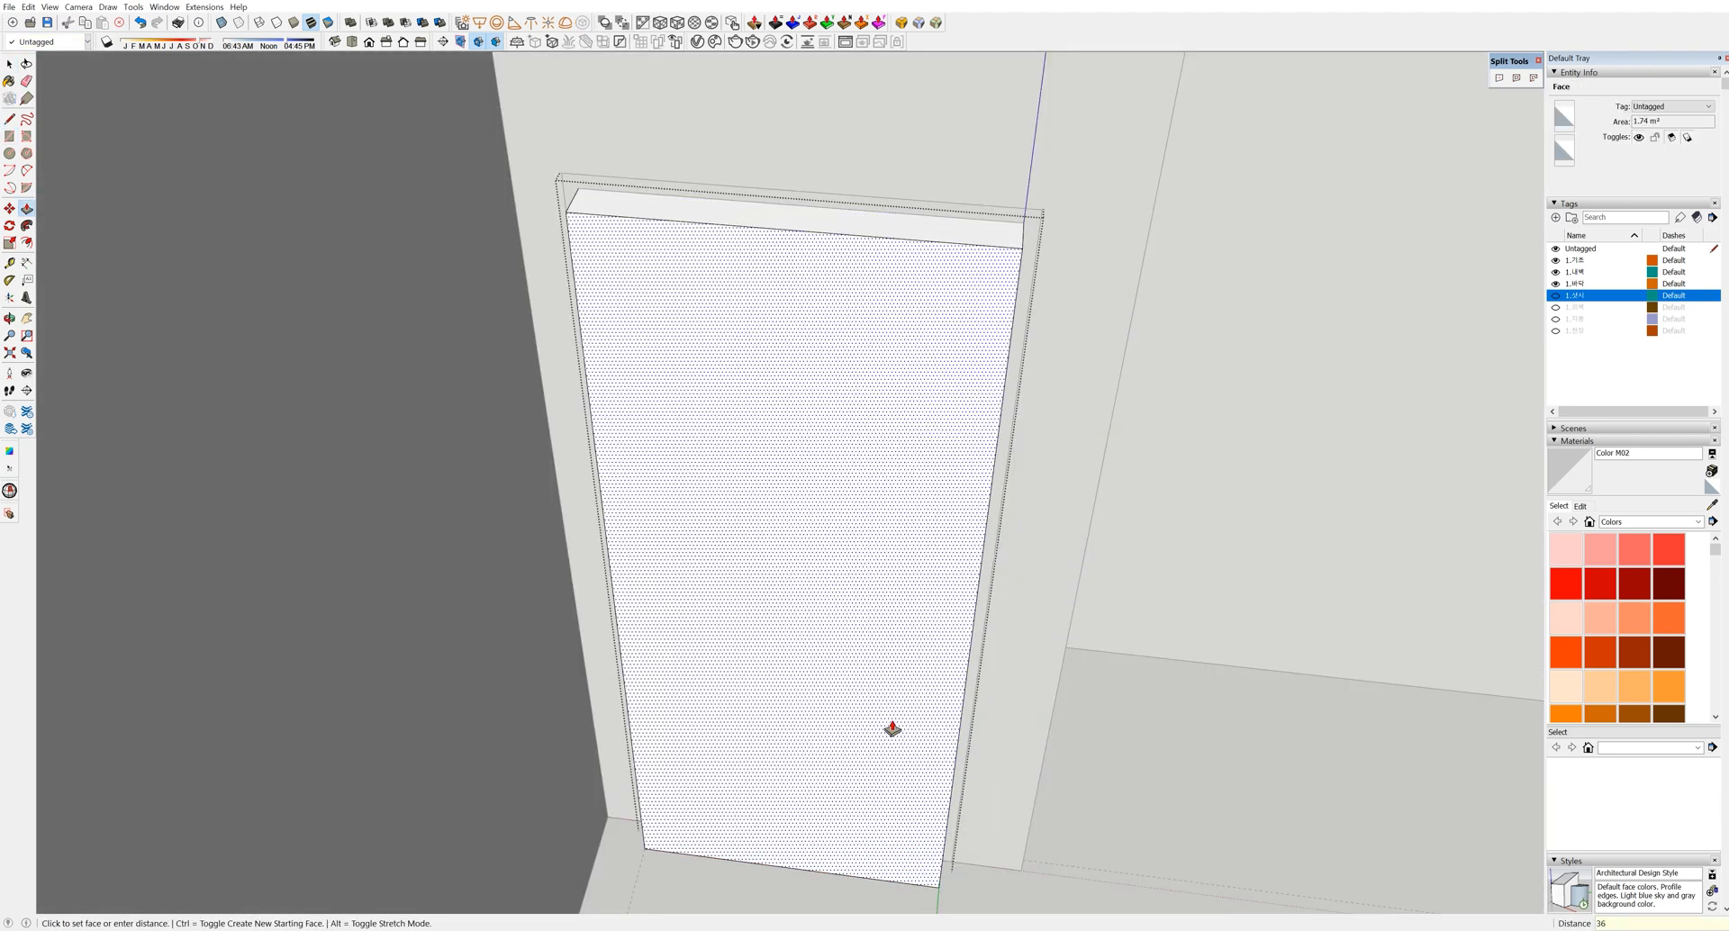
left_click(892, 729)
key("space")
Offset the door face inward by 3 to create a border strip
left_click(877, 615)
key("f")
left_click(962, 602)
type("3")
key("Return")
key("space")
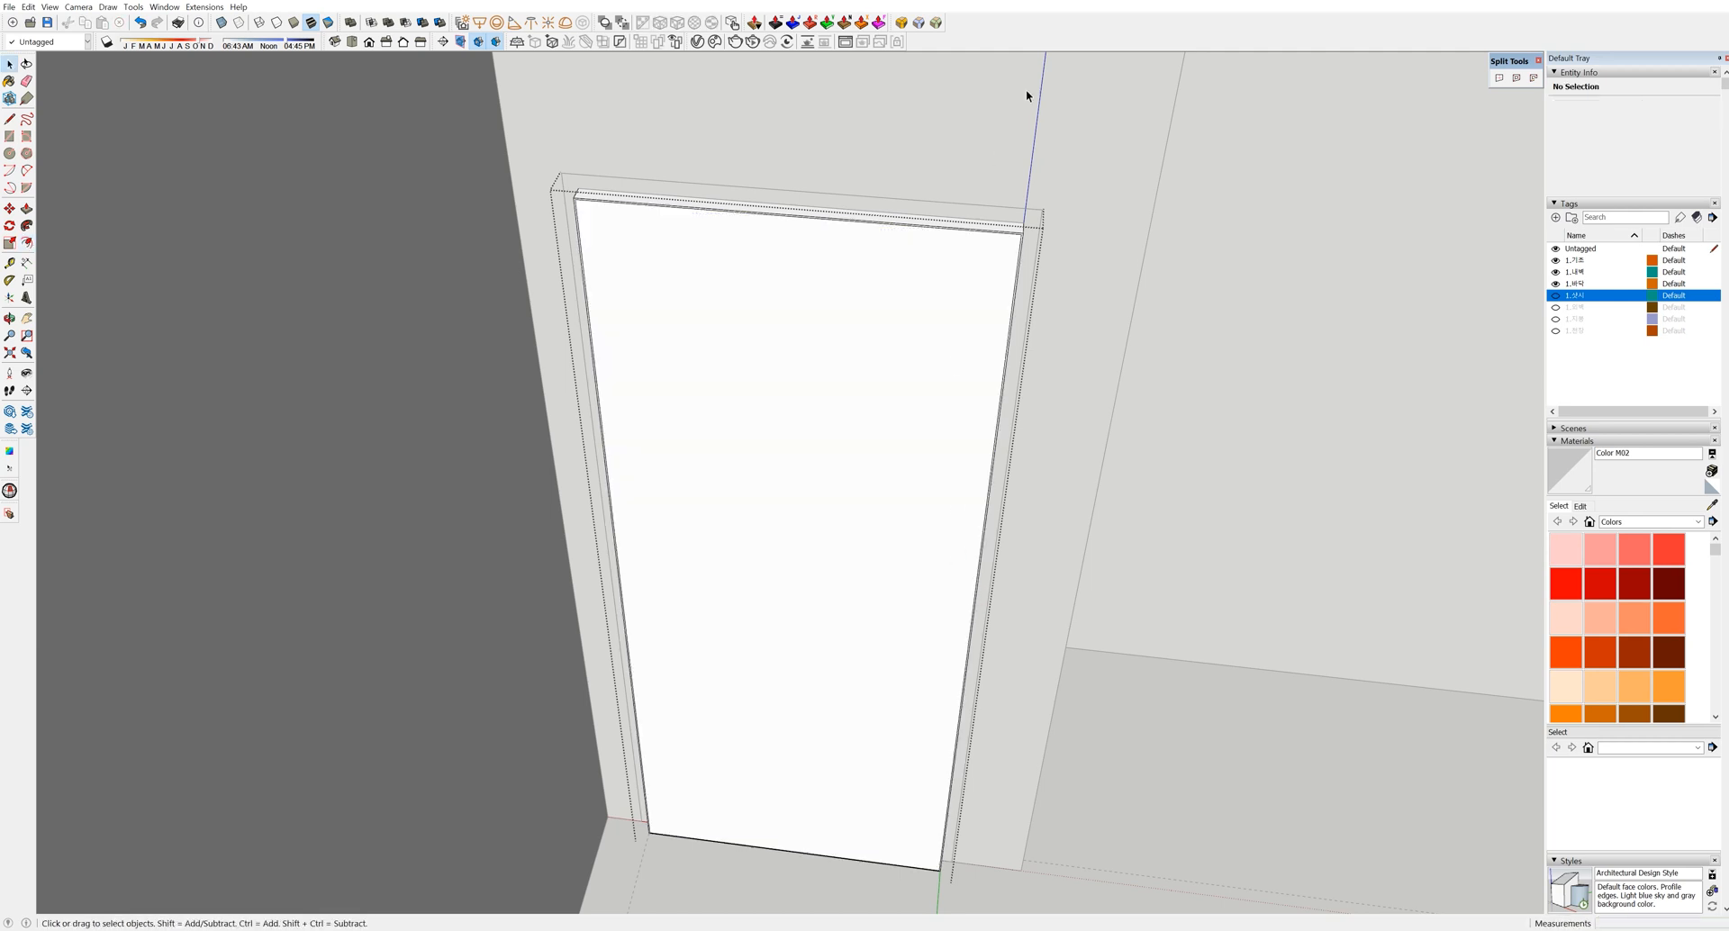
scroll(1022, 274, "up", 6)
Push the thin border strip out by 36
left_click(1014, 278)
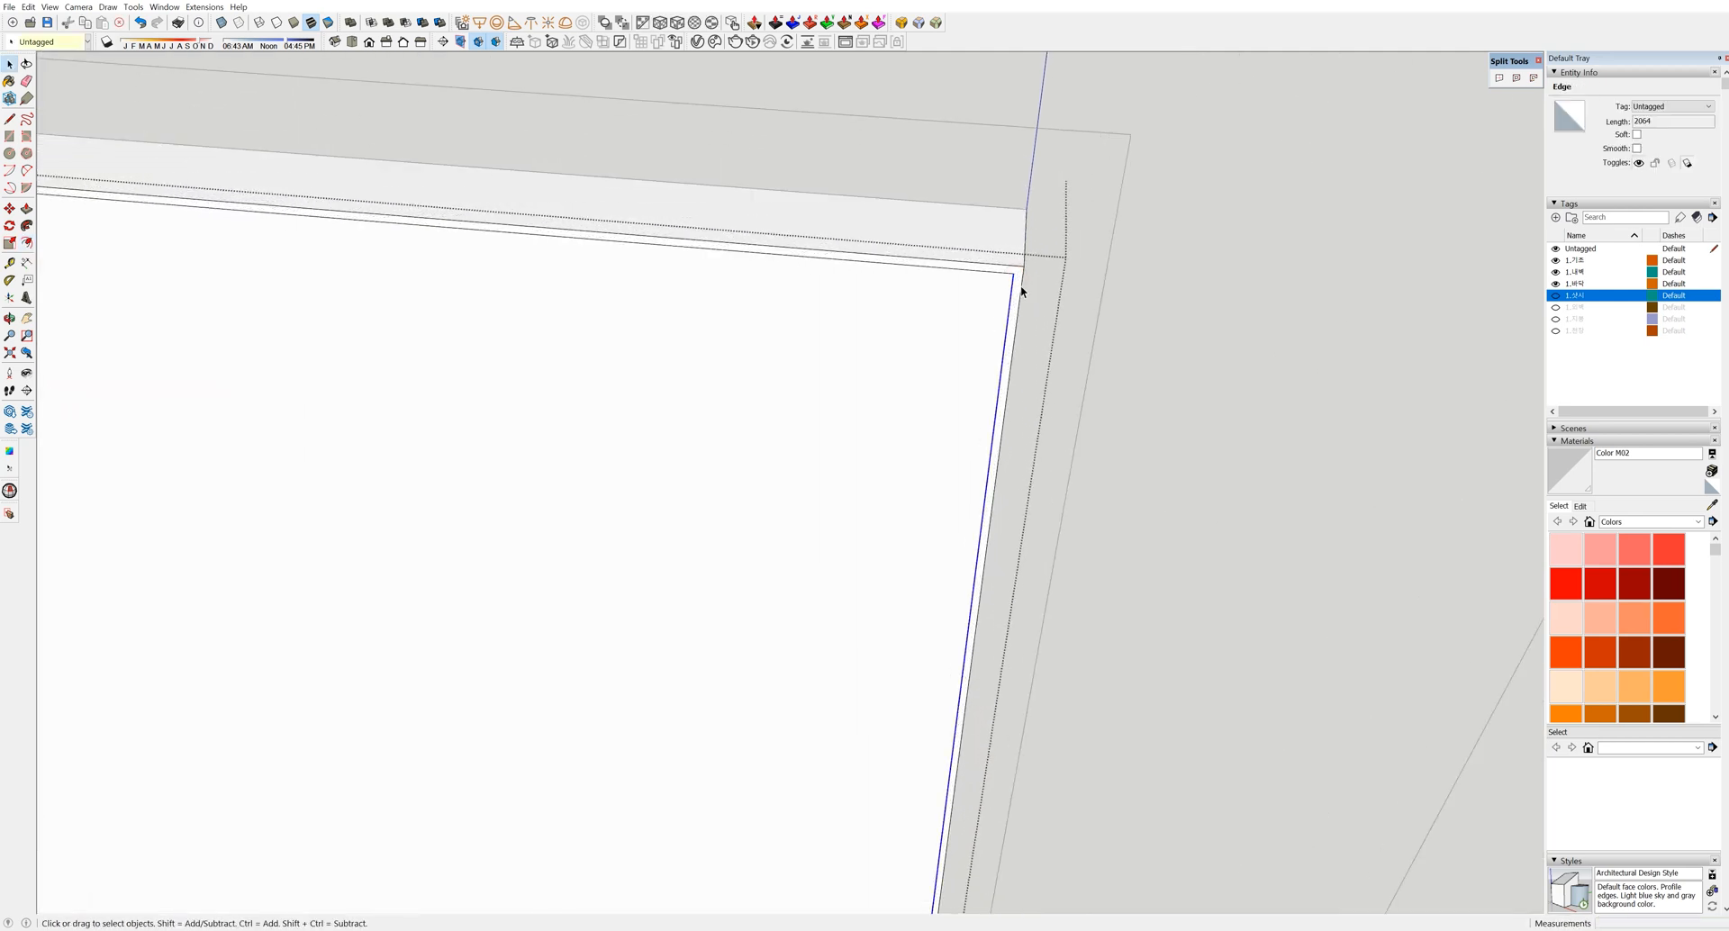
key("p")
left_click(1016, 281)
left_click(1002, 214)
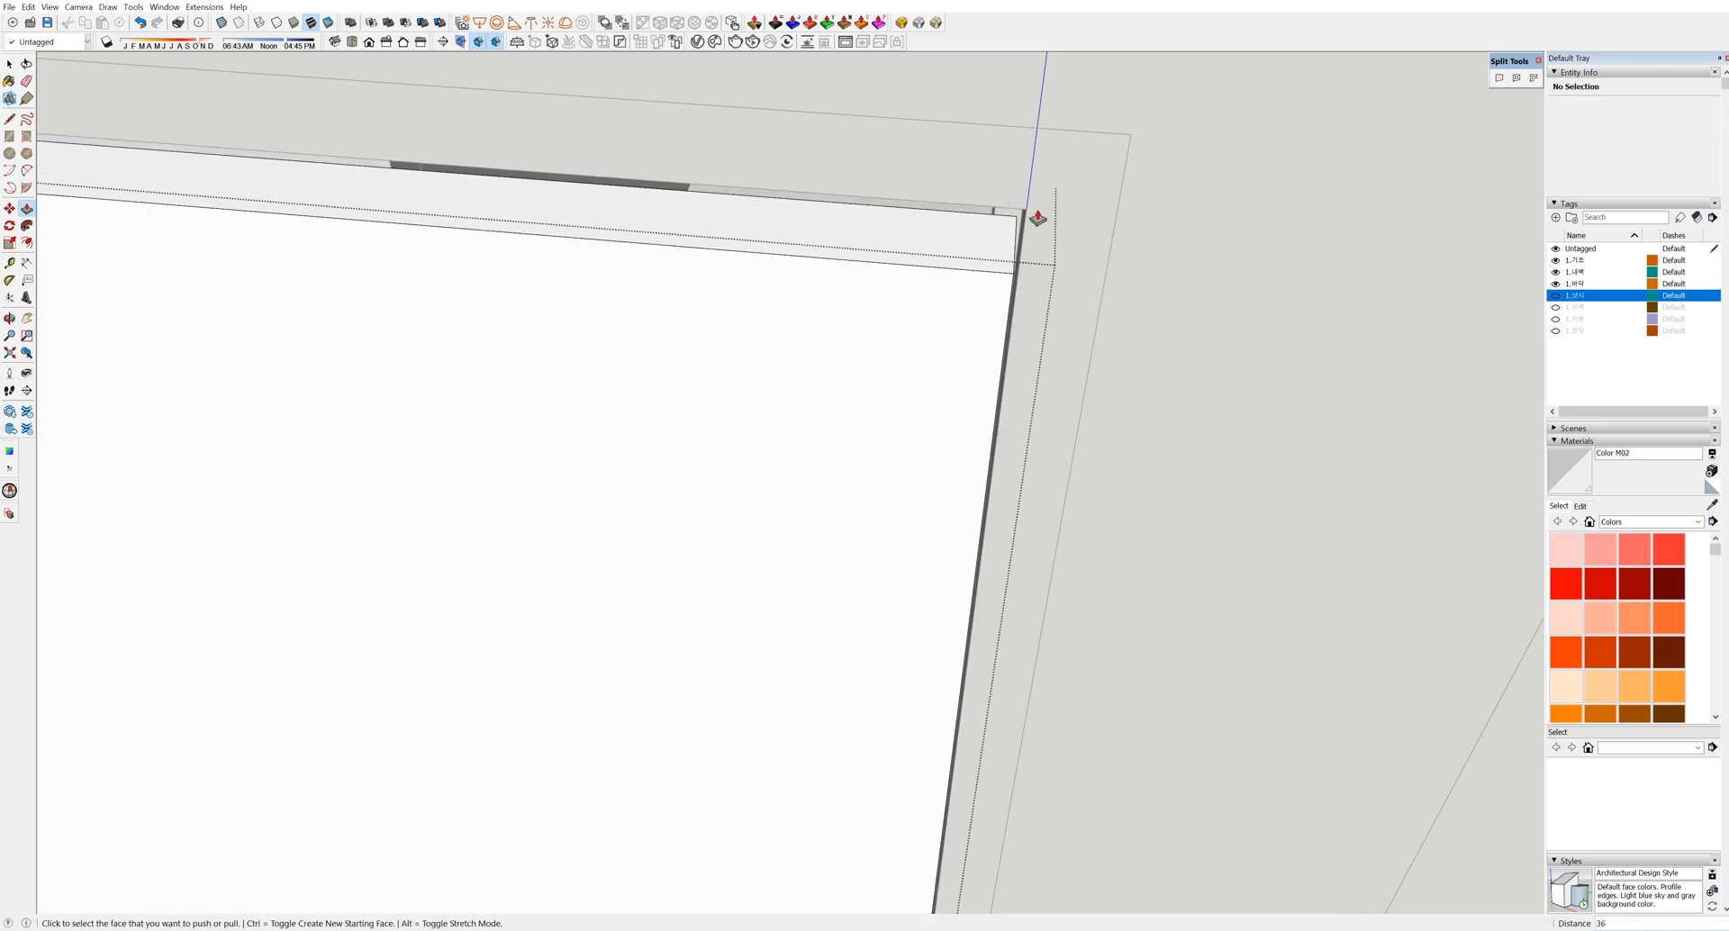
scroll(1042, 208, "down", 6)
scroll(490, 224, "up", 6)
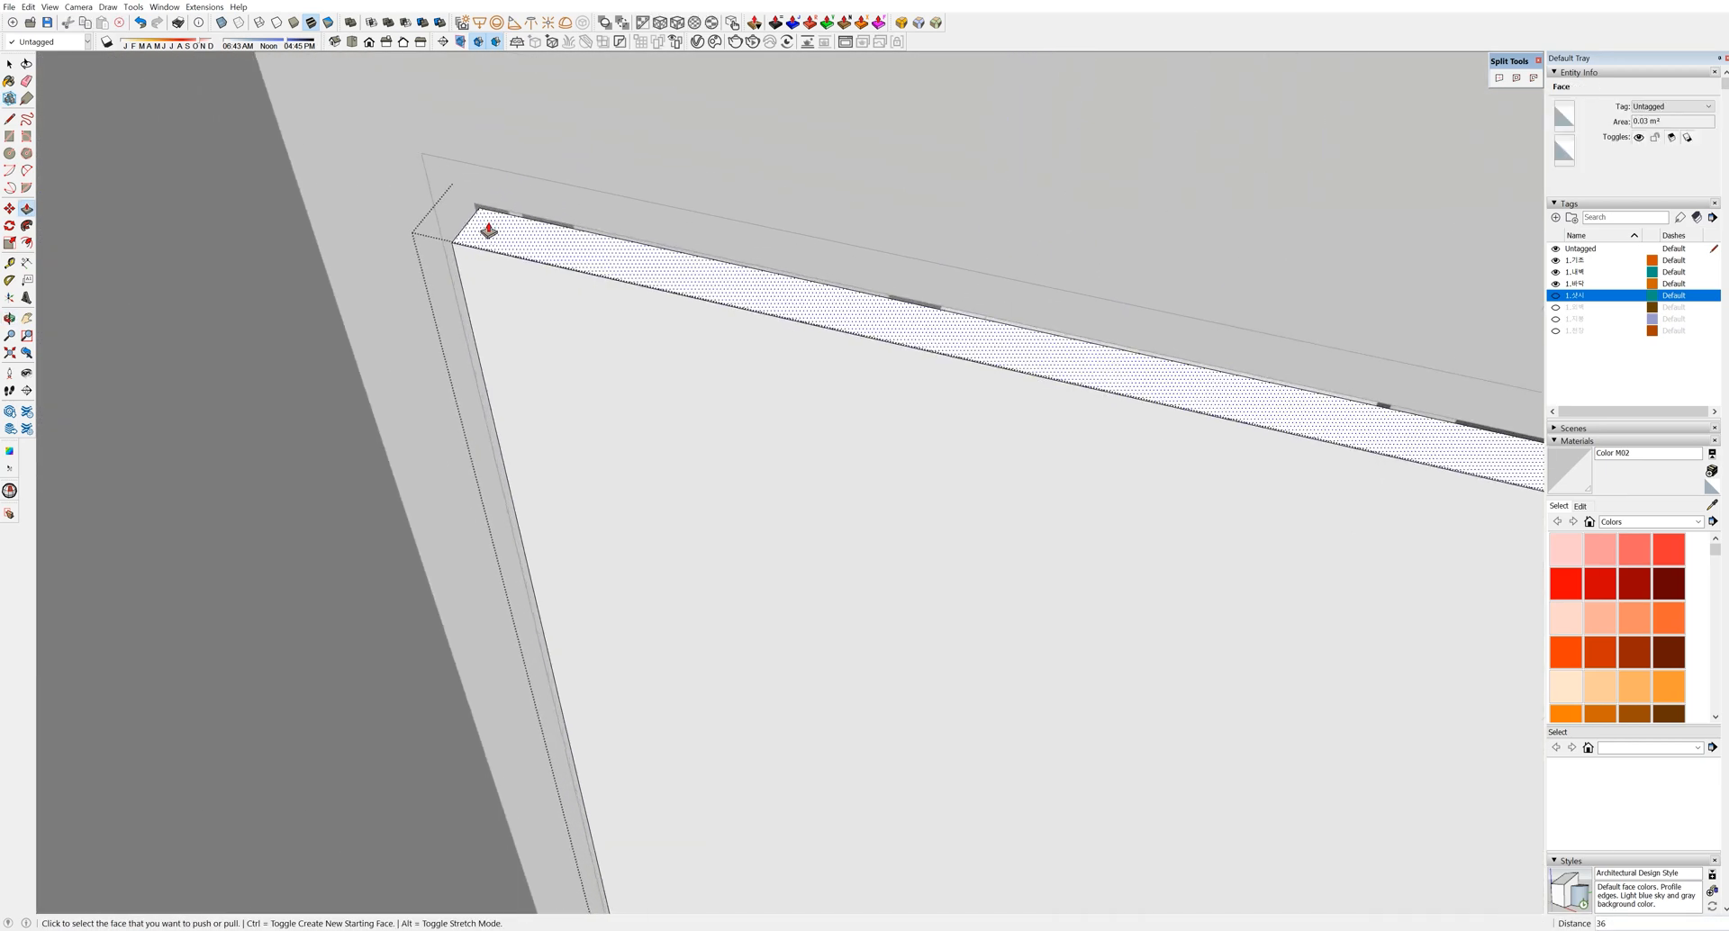
Draw a line from the door's top-left corner to restore the back face
key("l")
scroll(488, 204, "up", 3)
left_click(478, 205)
scroll(483, 202, "down", 4)
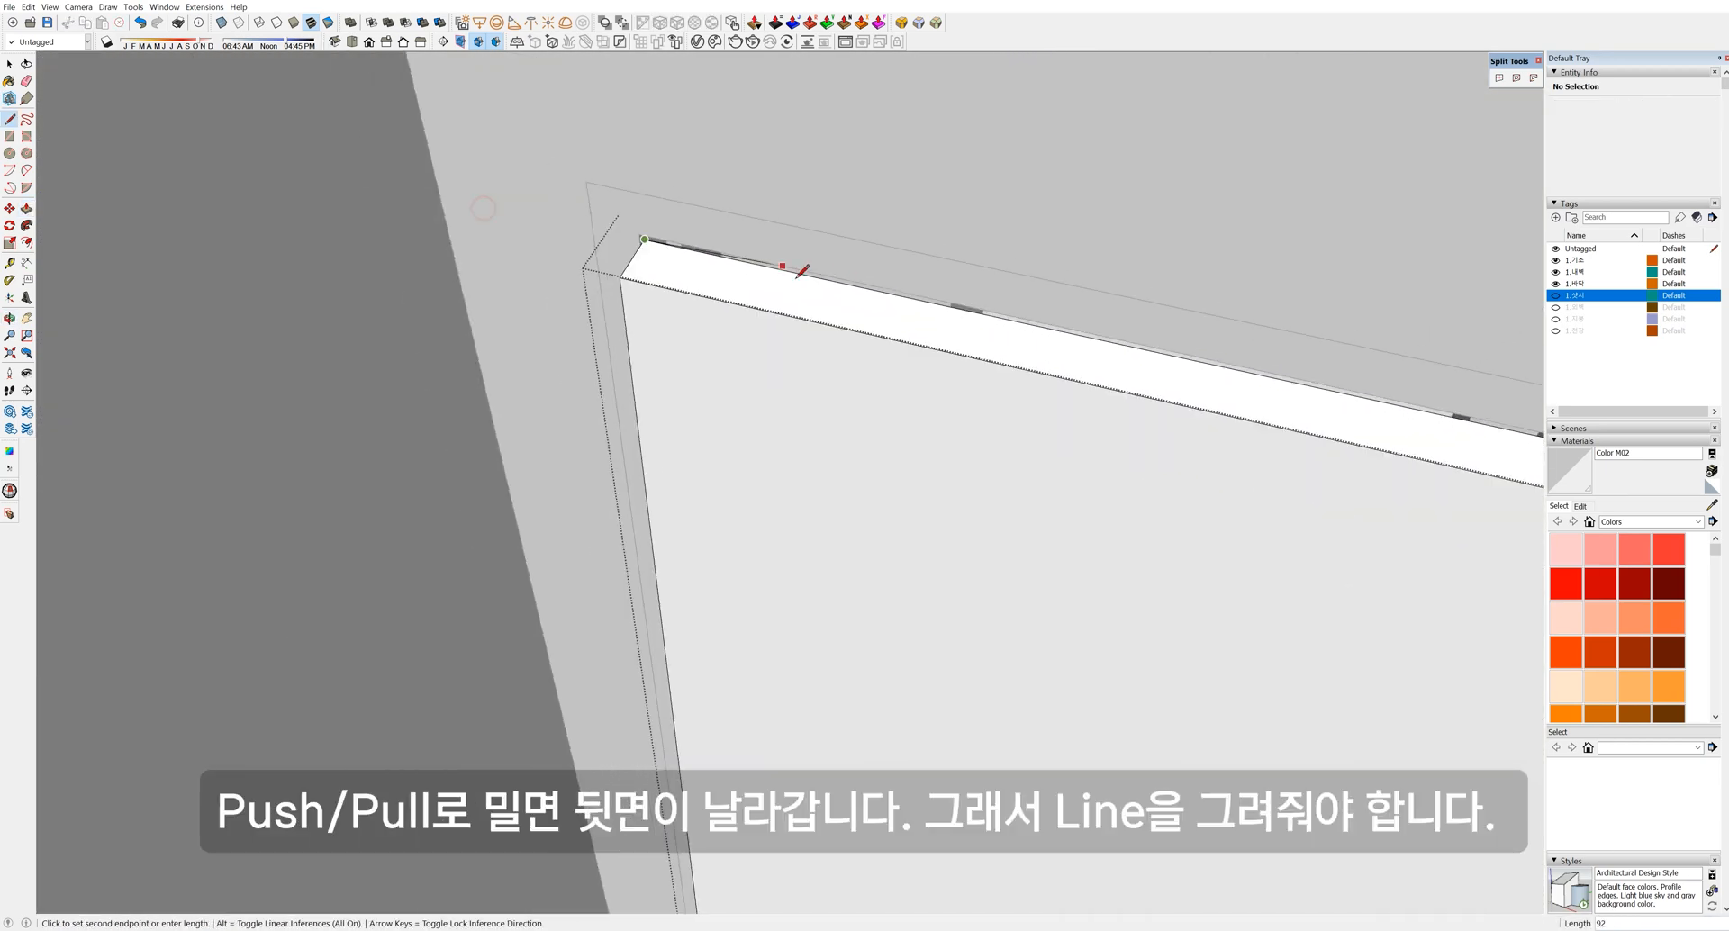
scroll(969, 307, "up", 5)
left_click(974, 312)
key("space")
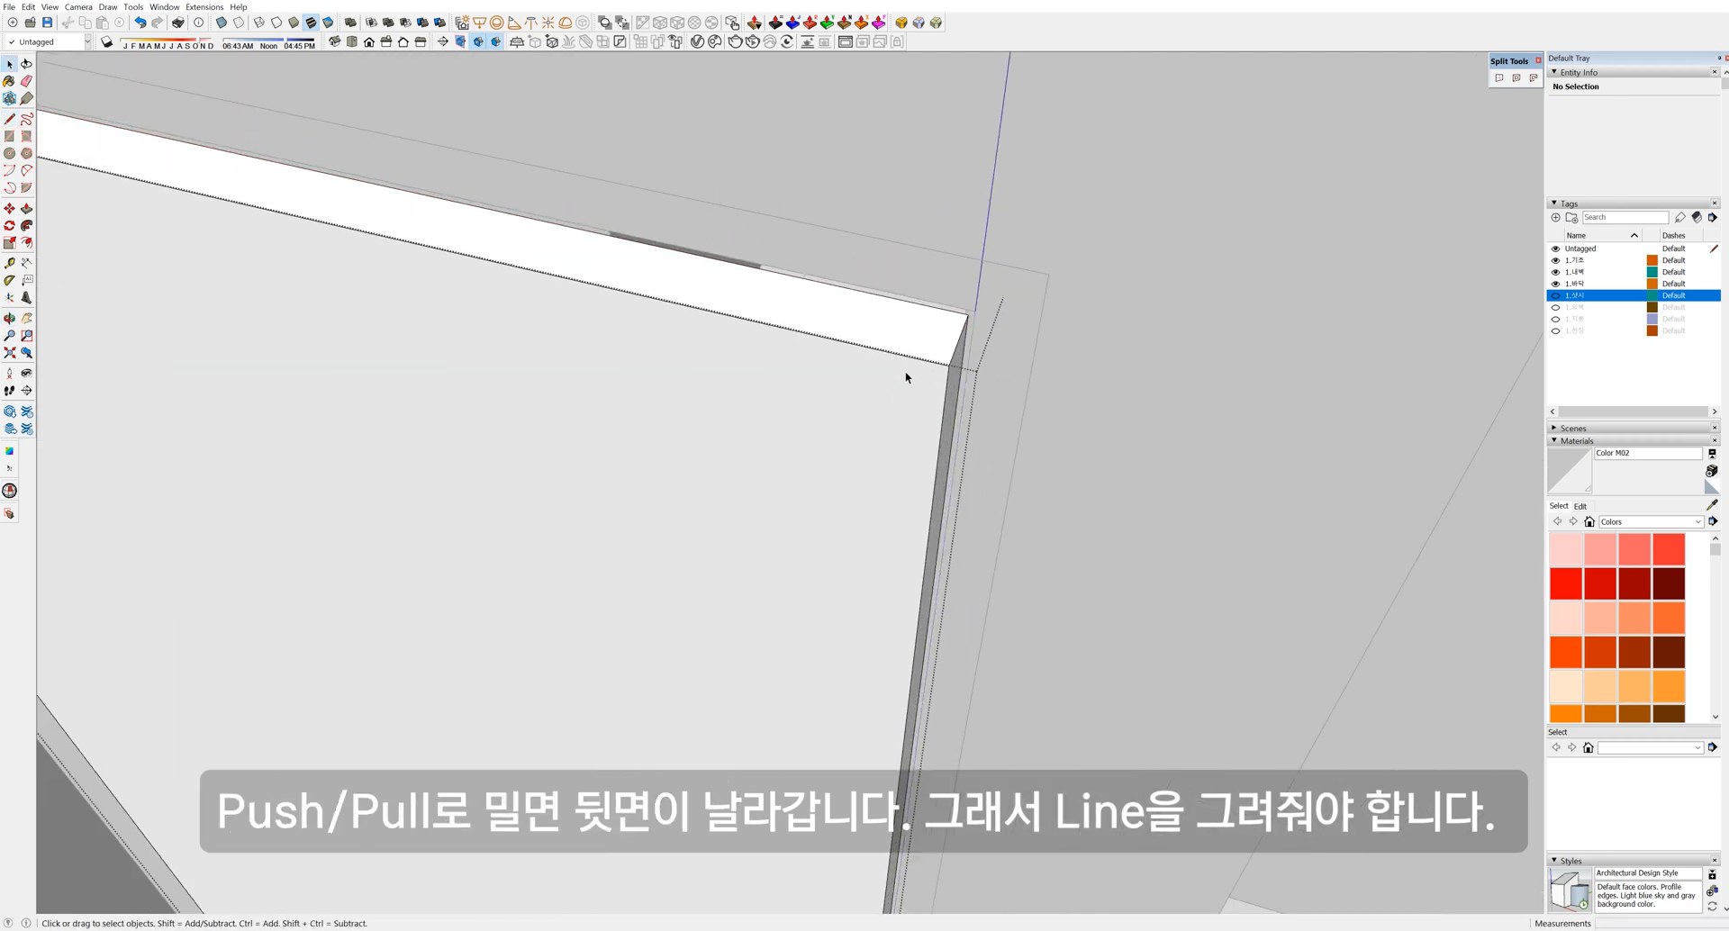
scroll(916, 367, "down", 3)
Move the door panel group into place inside the frame
key("Escape")
left_click(900, 371)
scroll(877, 400, "down", 5)
scroll(852, 501, "up", 4)
scroll(851, 505, "up", 1)
key("m")
left_click(780, 726)
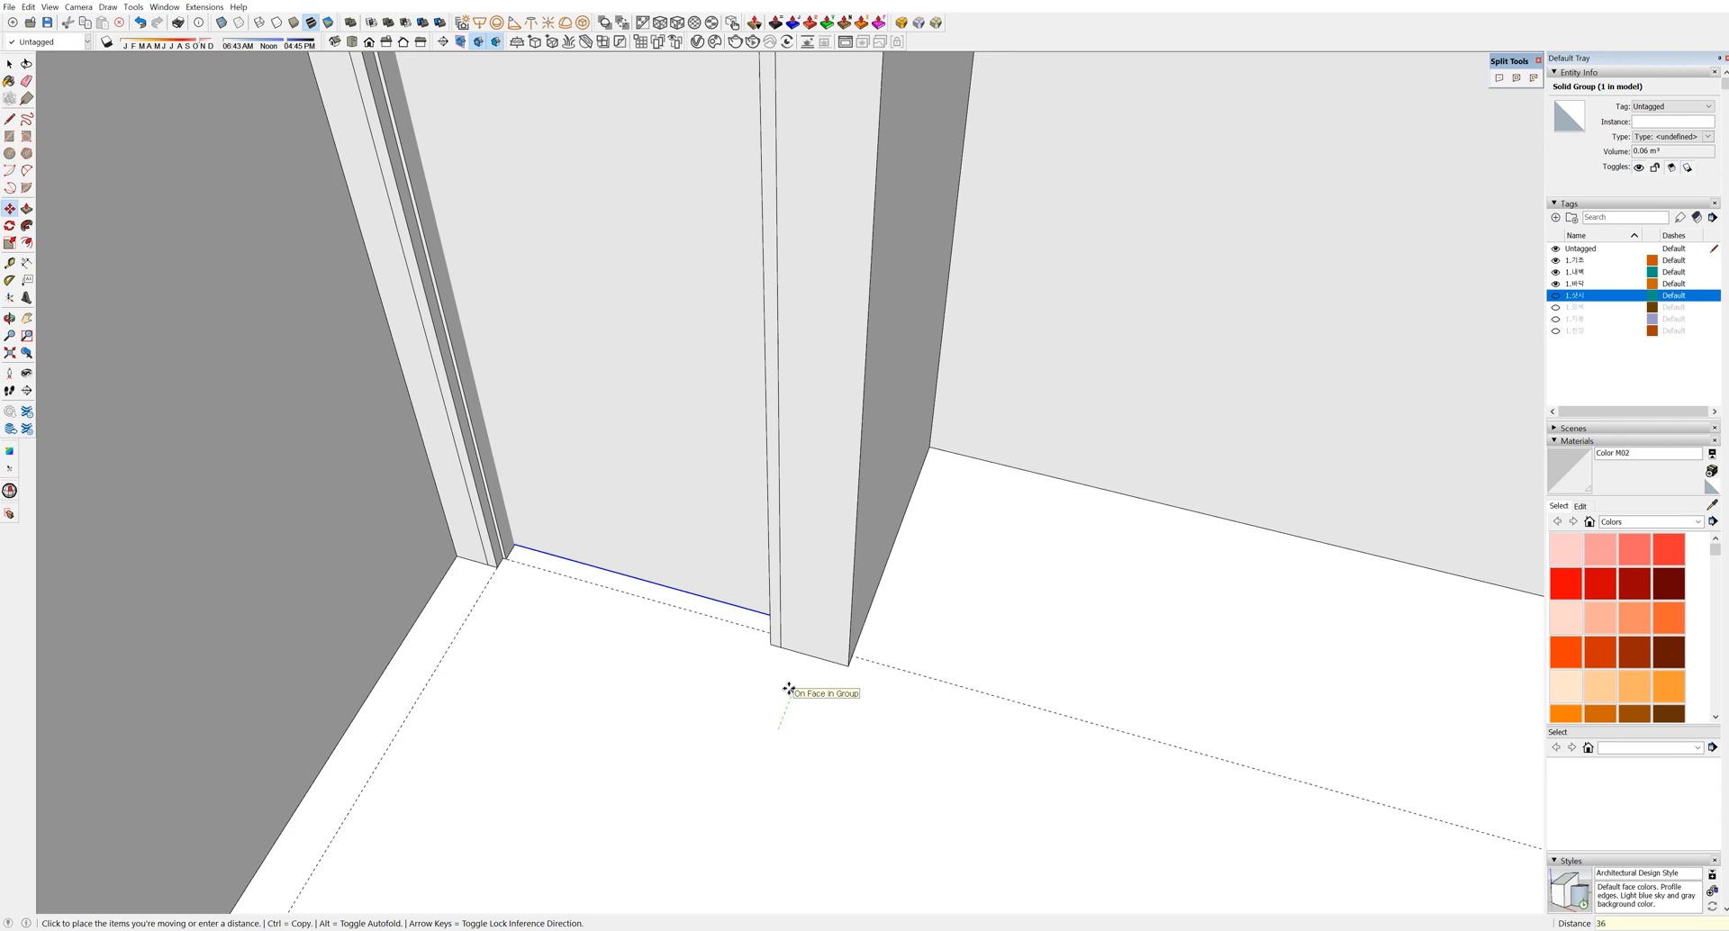
left_click(788, 689)
key("space")
scroll(831, 476, "up", 3)
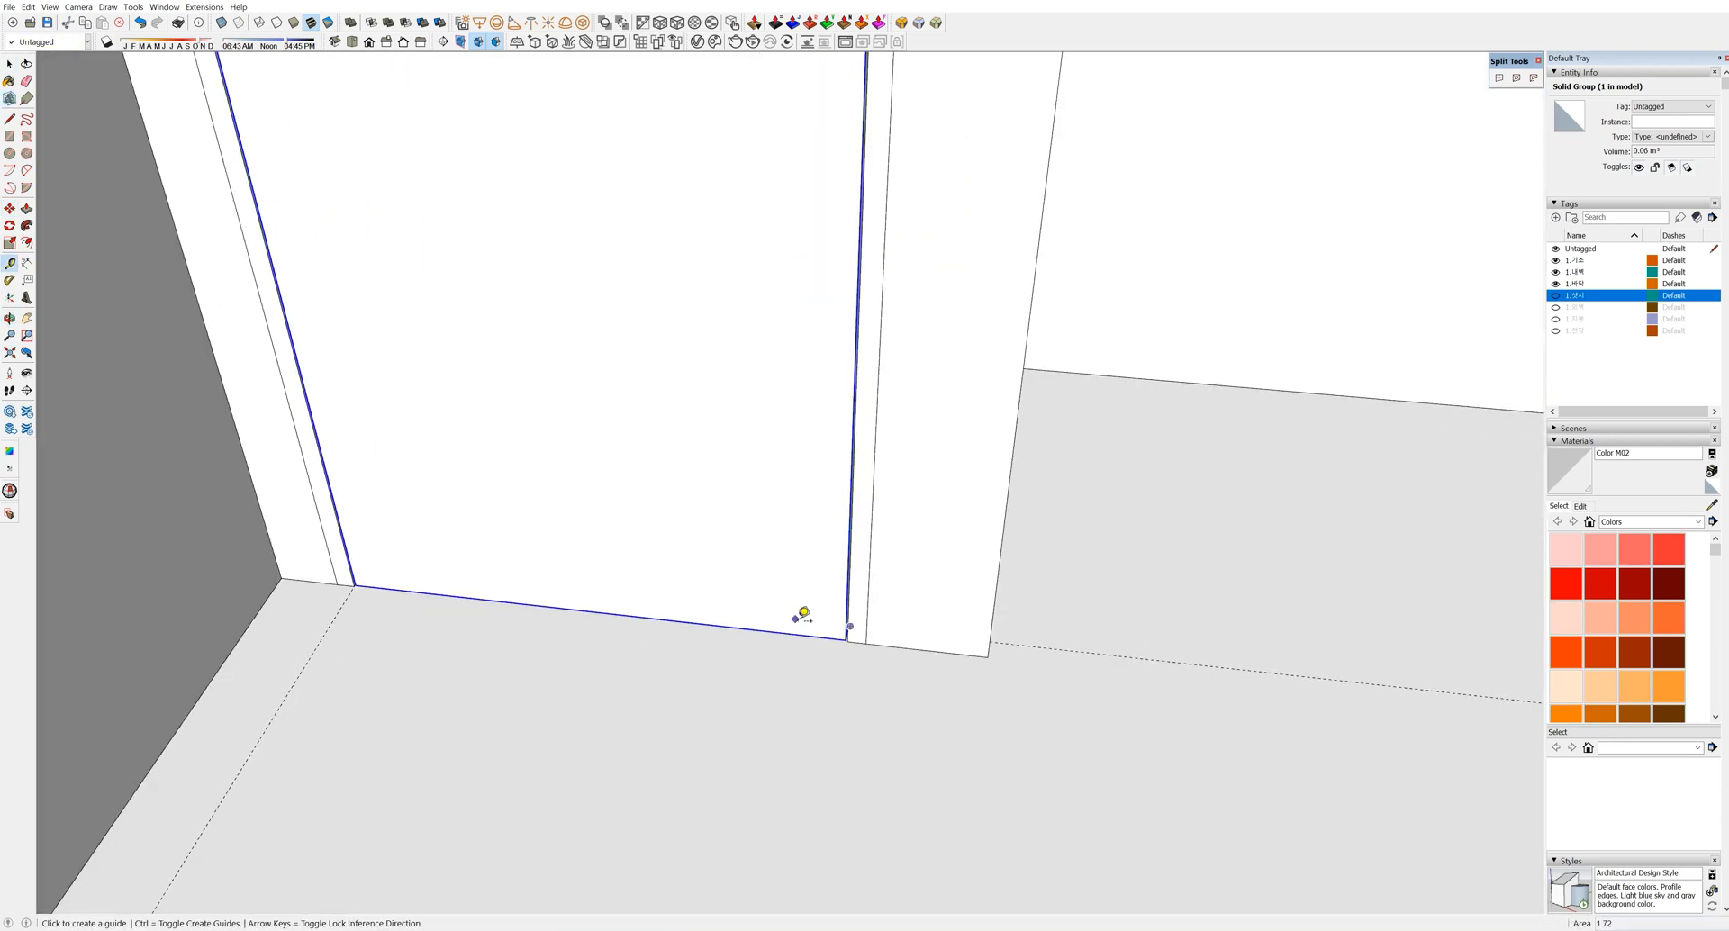
Place a guide at handle height up from the door's bottom edge
key("t")
left_click(907, 647)
left_click(930, 353)
scroll(824, 378, "up", 3)
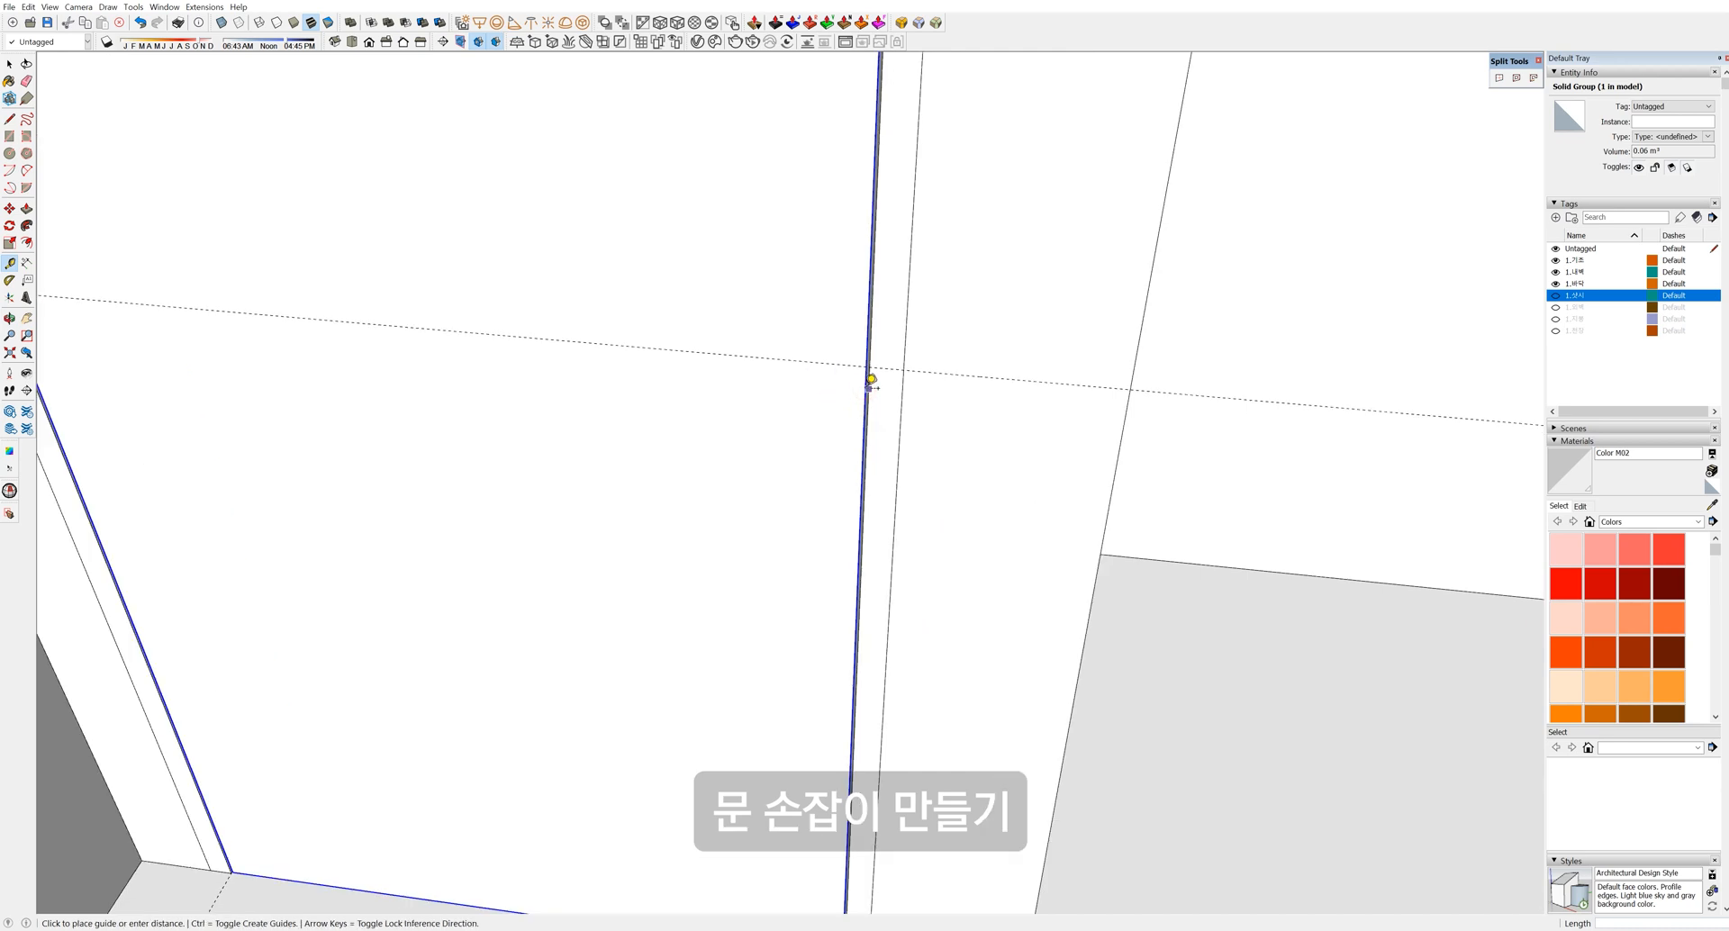
Add a guide 60 from the door's side edge and draw a radius-30 circle at the intersection
scroll(871, 380, "up", 2)
left_click(869, 393)
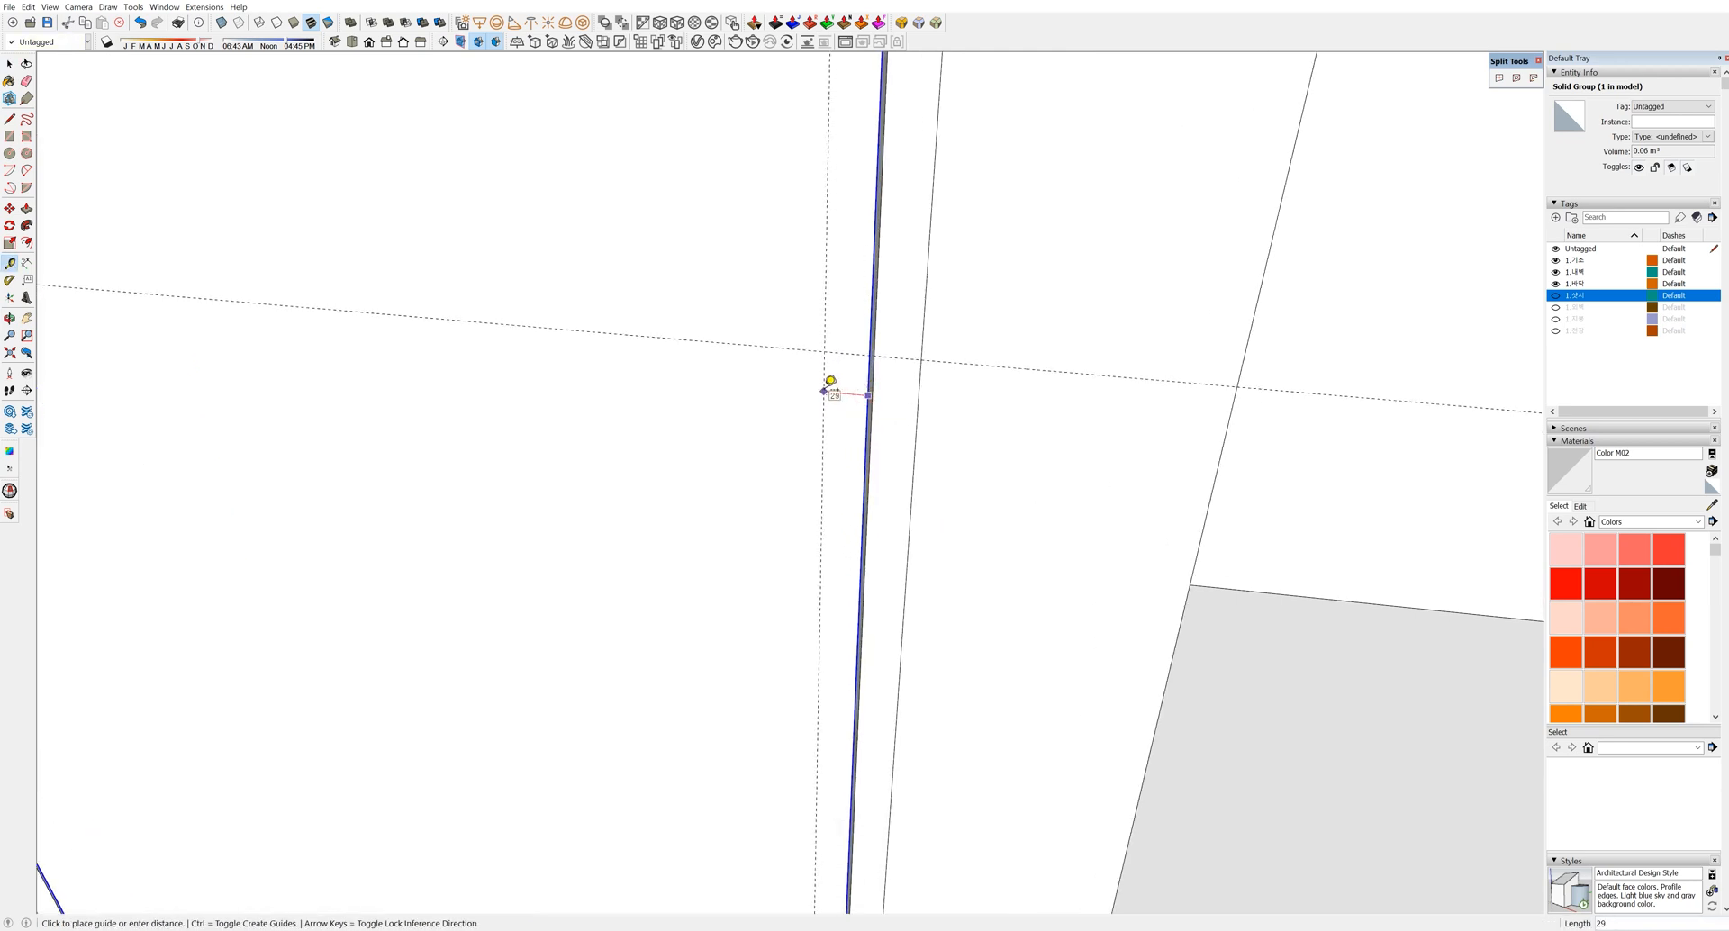
type("60")
key("Return")
key("c")
left_click(776, 347)
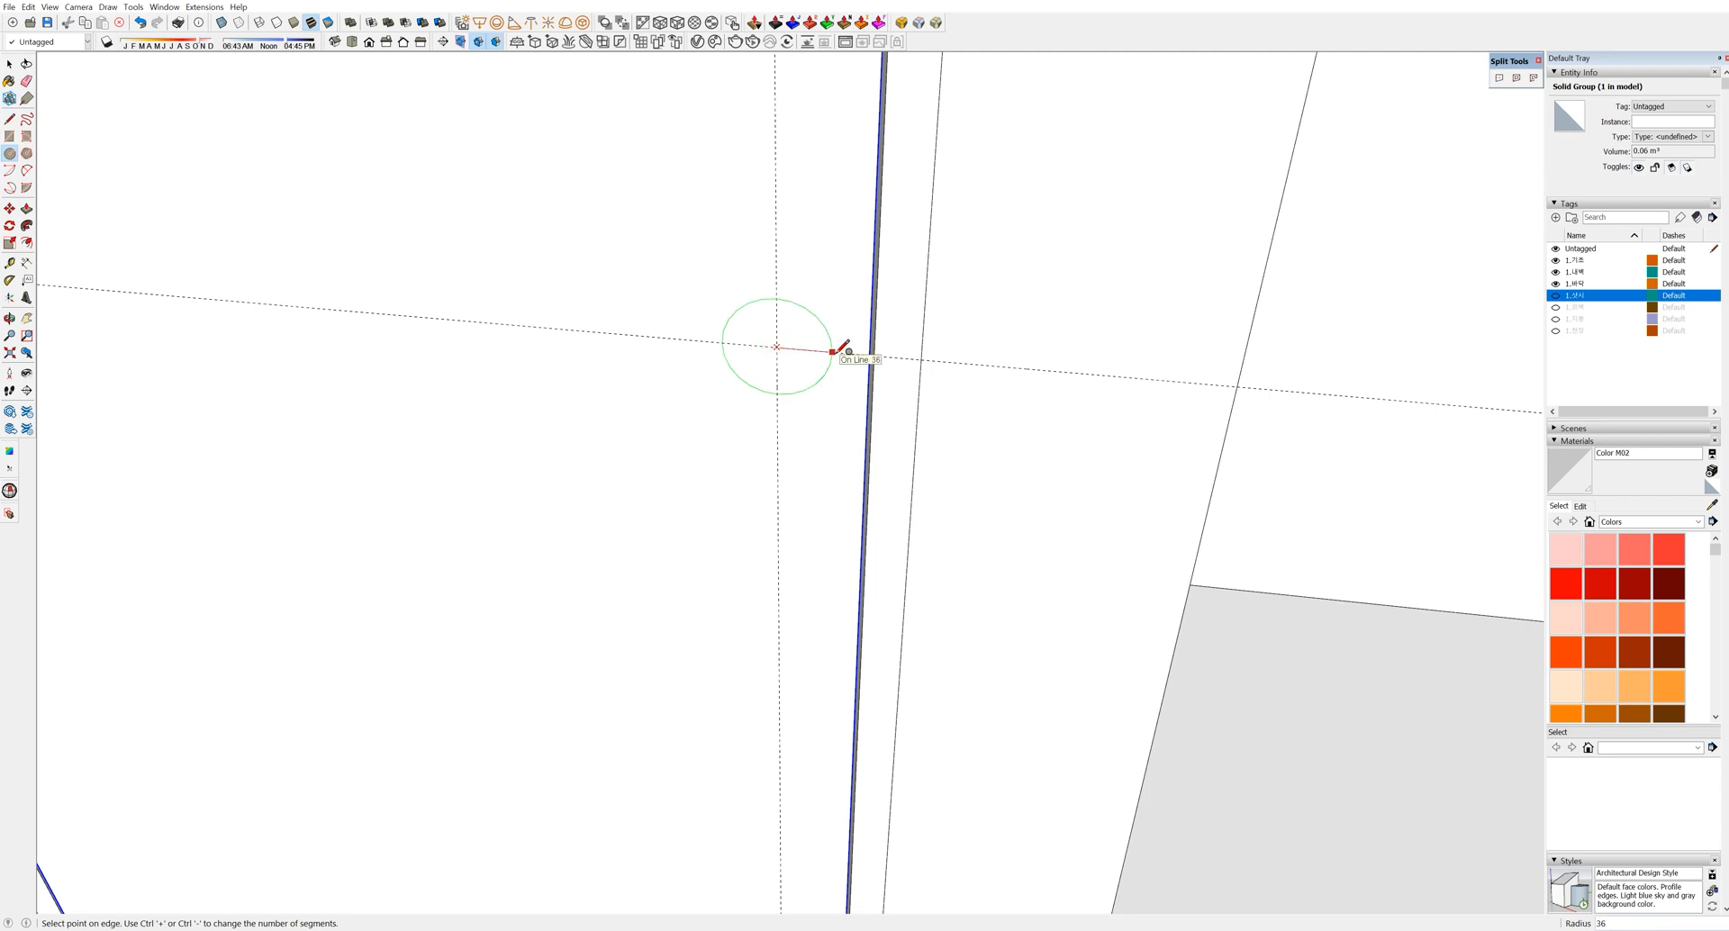
middle_click_drag(843, 347, 823, 258)
left_click(761, 342)
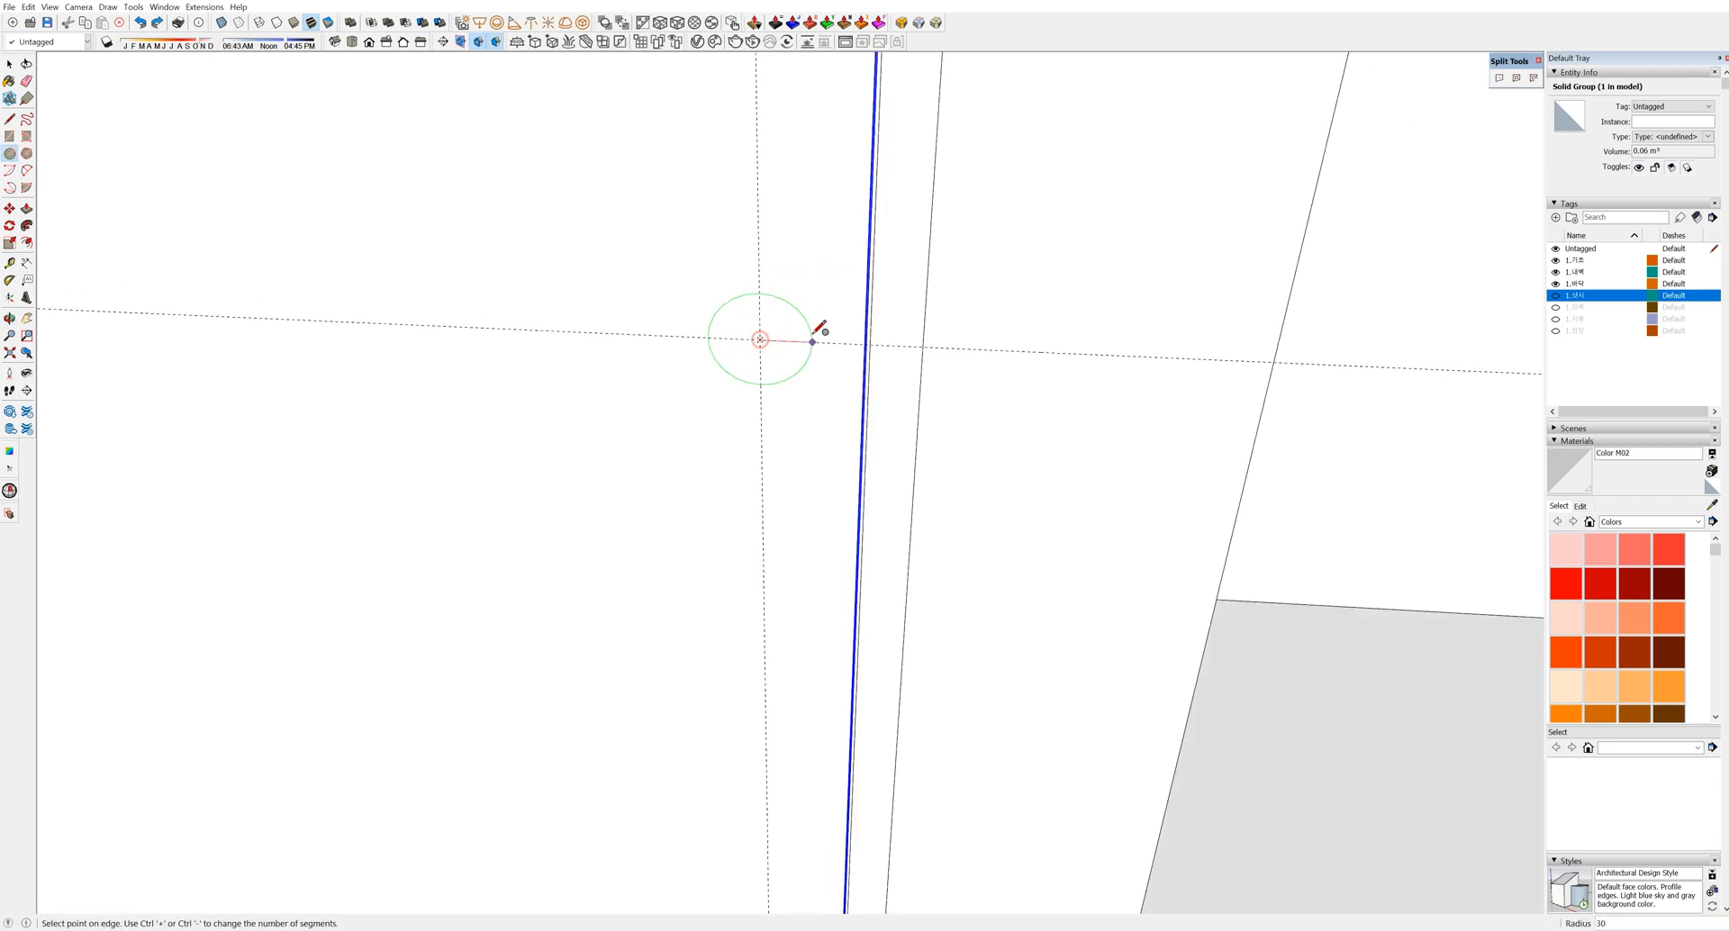
left_click(813, 338)
key("space")
Push/Pull the circle out into a short cylinder
middle_click_drag(818, 333, 772, 374)
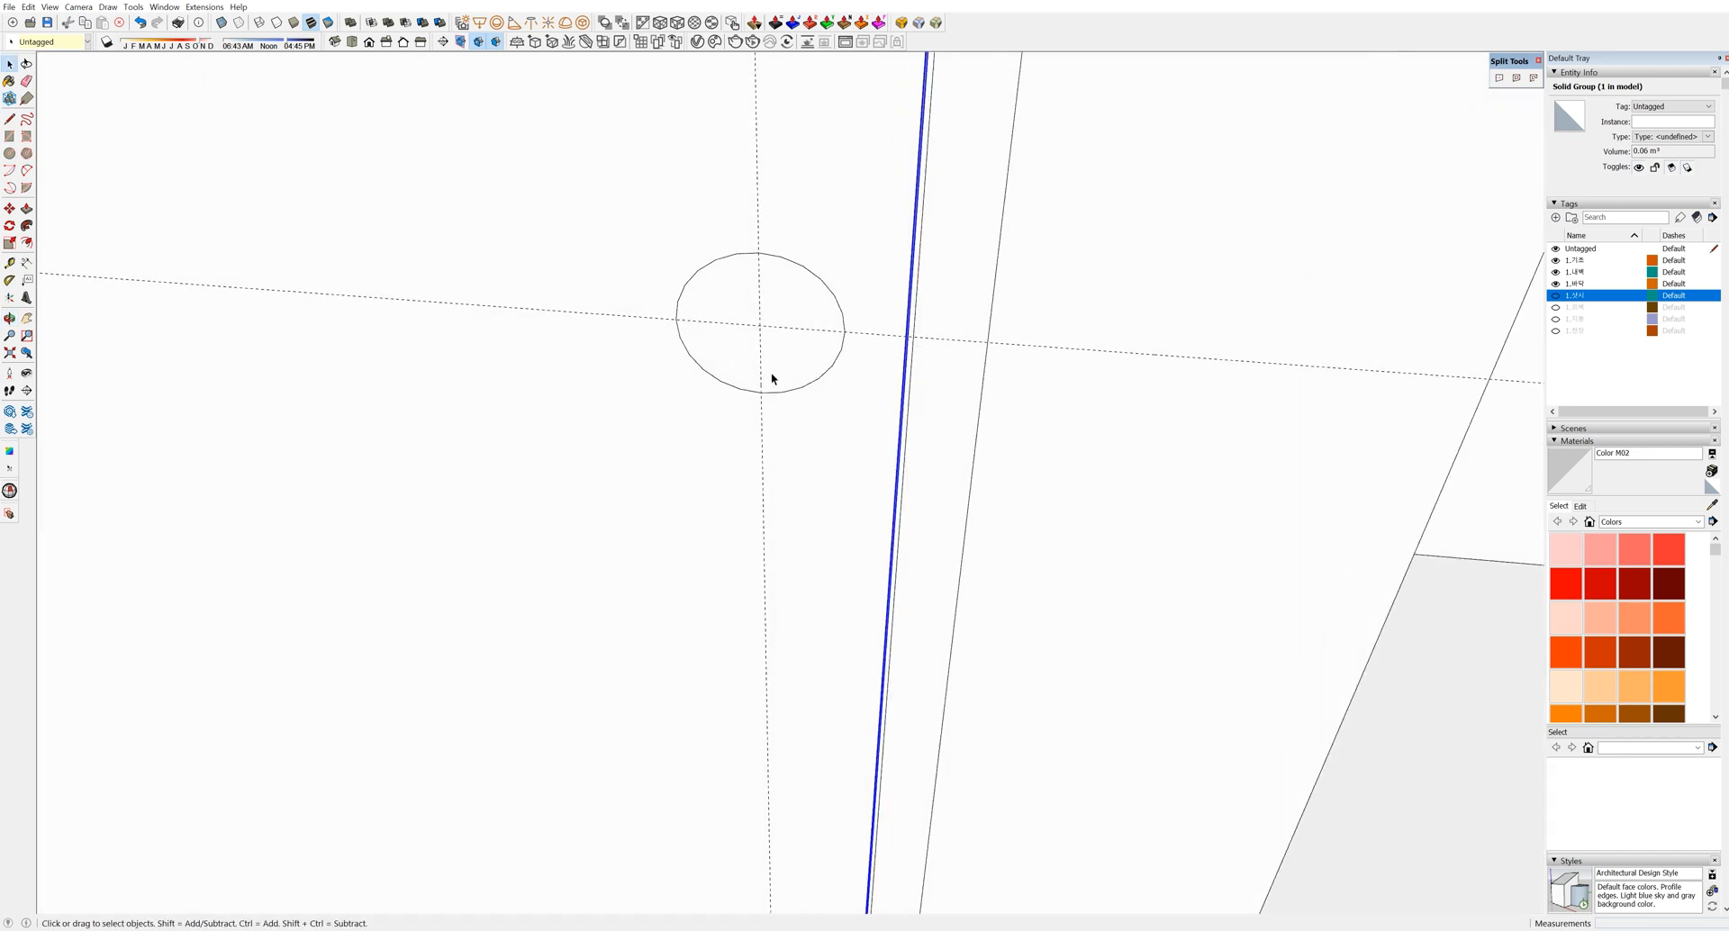
left_click(774, 373)
key("p")
left_click(788, 403)
key("space")
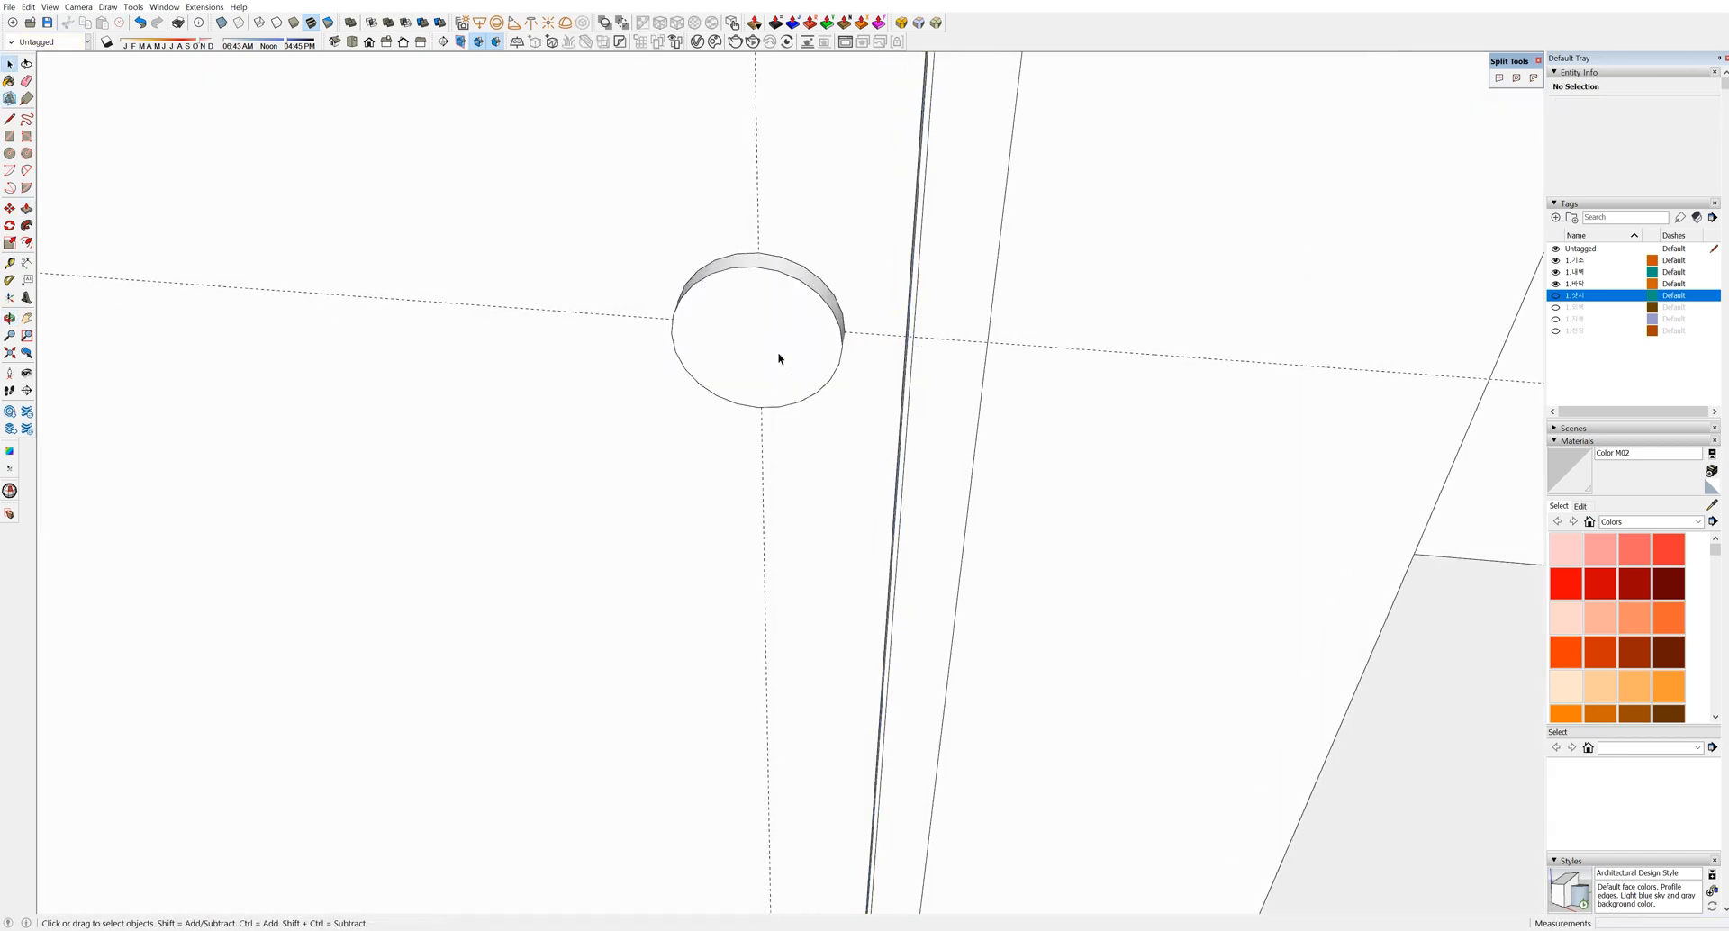
Use Find Center on the cylinder's face to mark the centre for the radius-10 circle
double_click(778, 358)
right_click(808, 288)
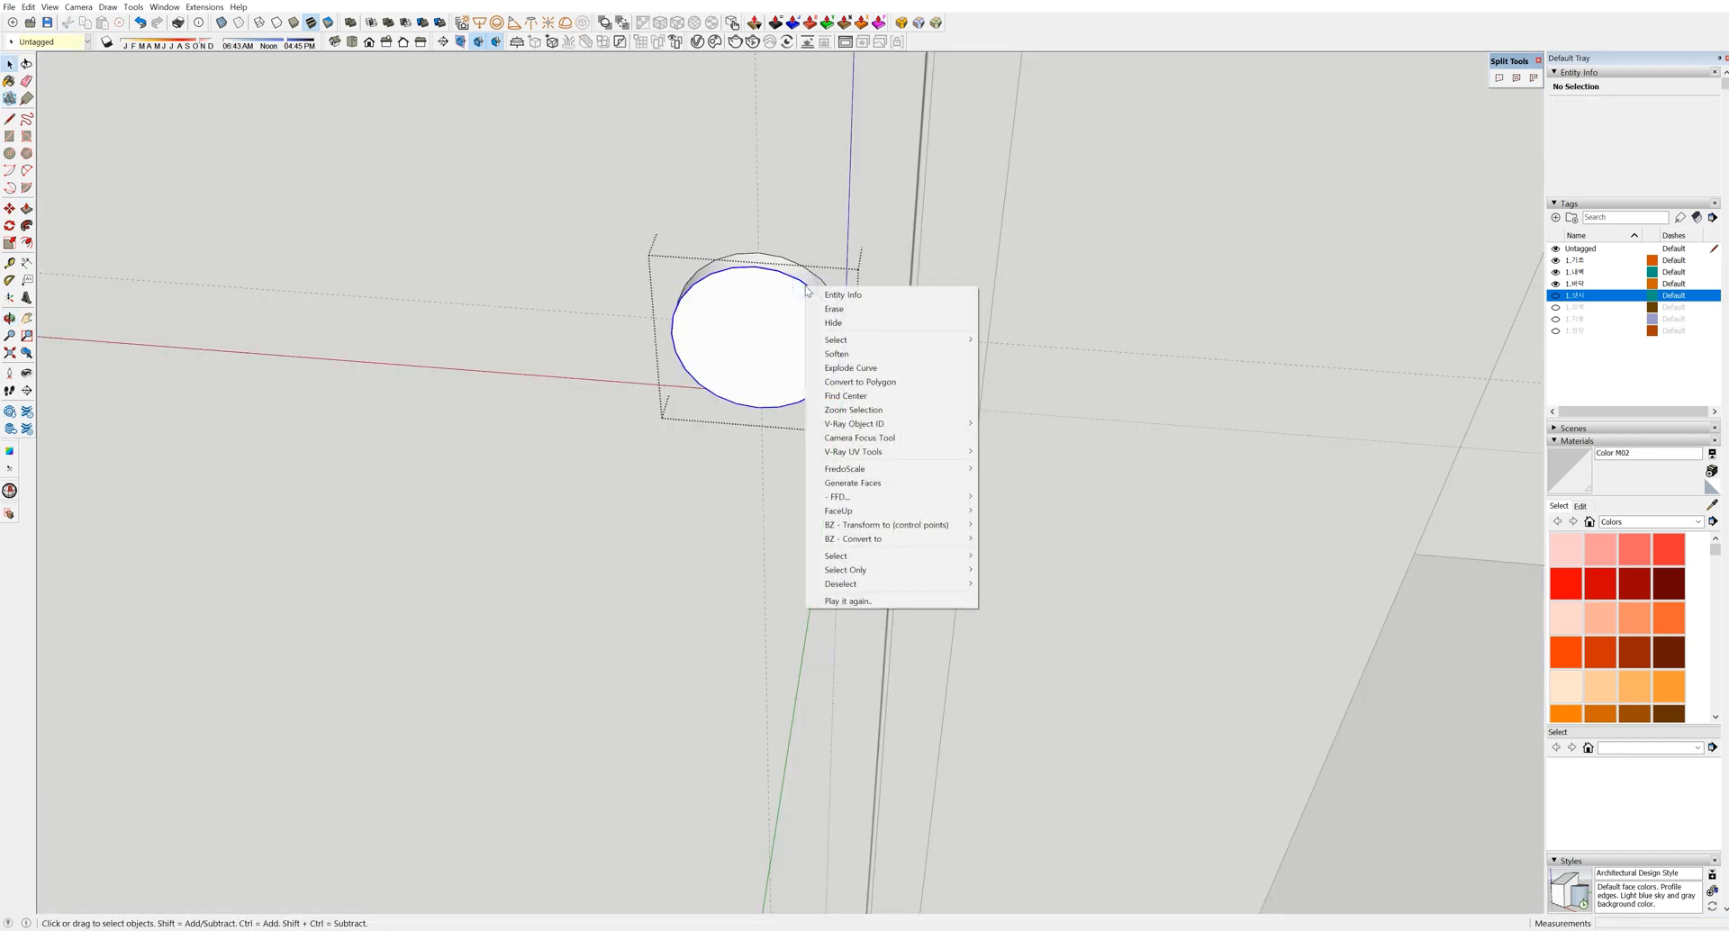
left_click(880, 396)
key("c")
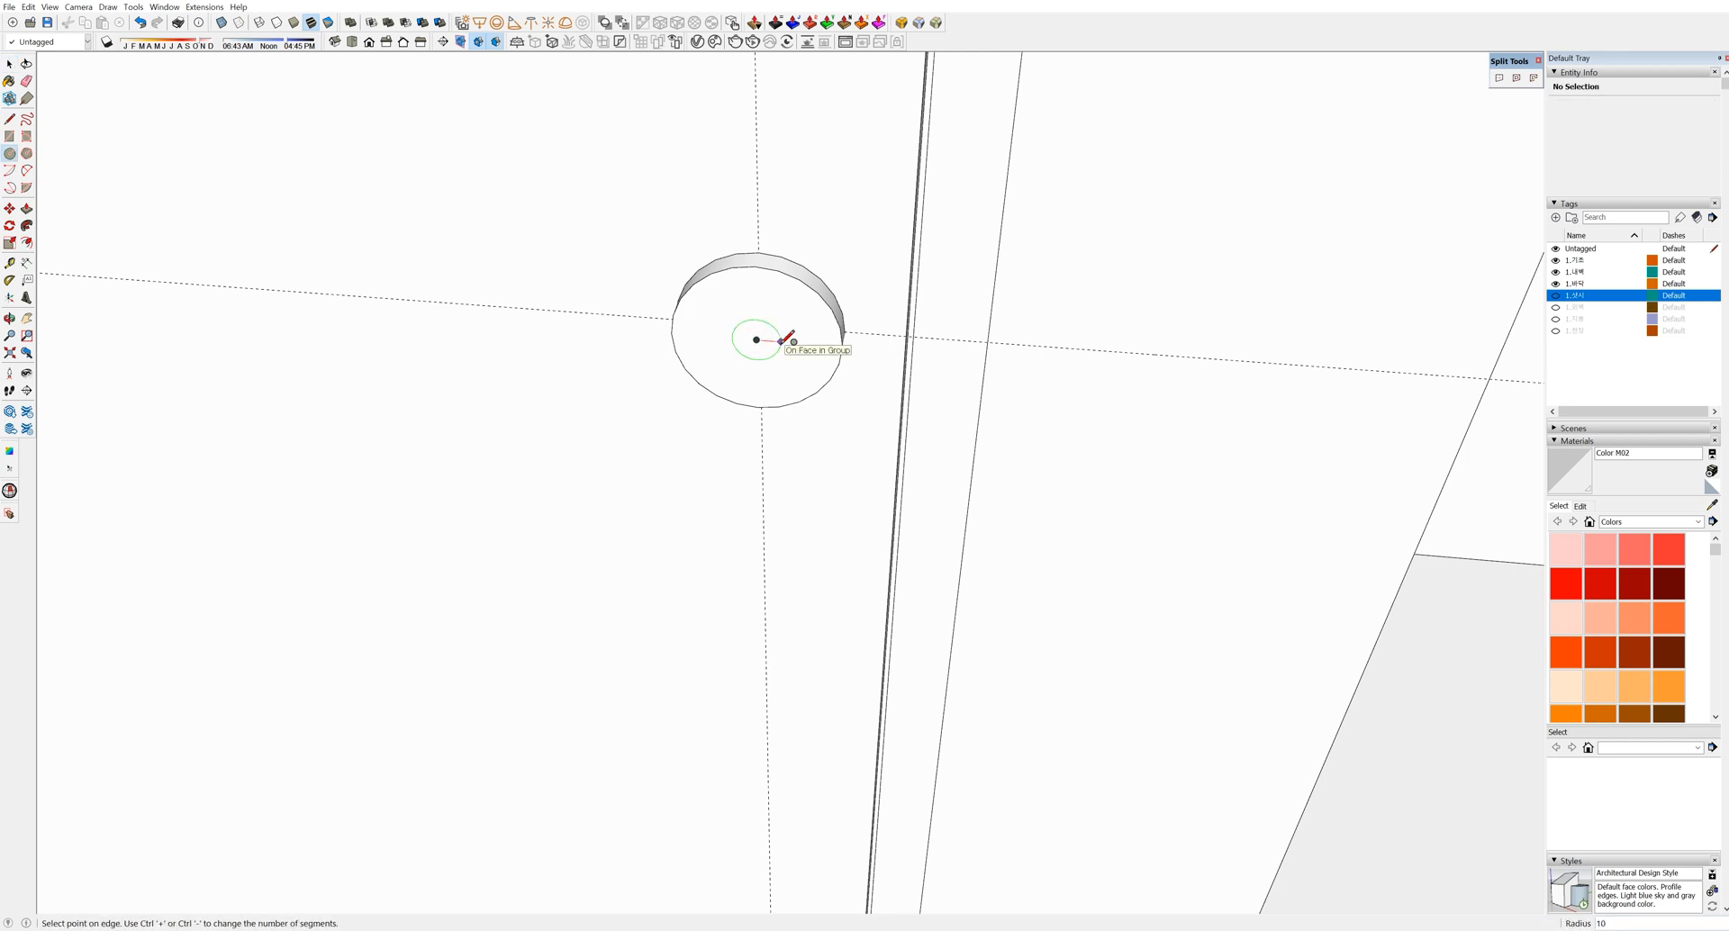
key("l")
scroll(762, 339, "up", 3)
Draw the straight L-shaped handle path starting from the rosette circle's centre
left_click(754, 327)
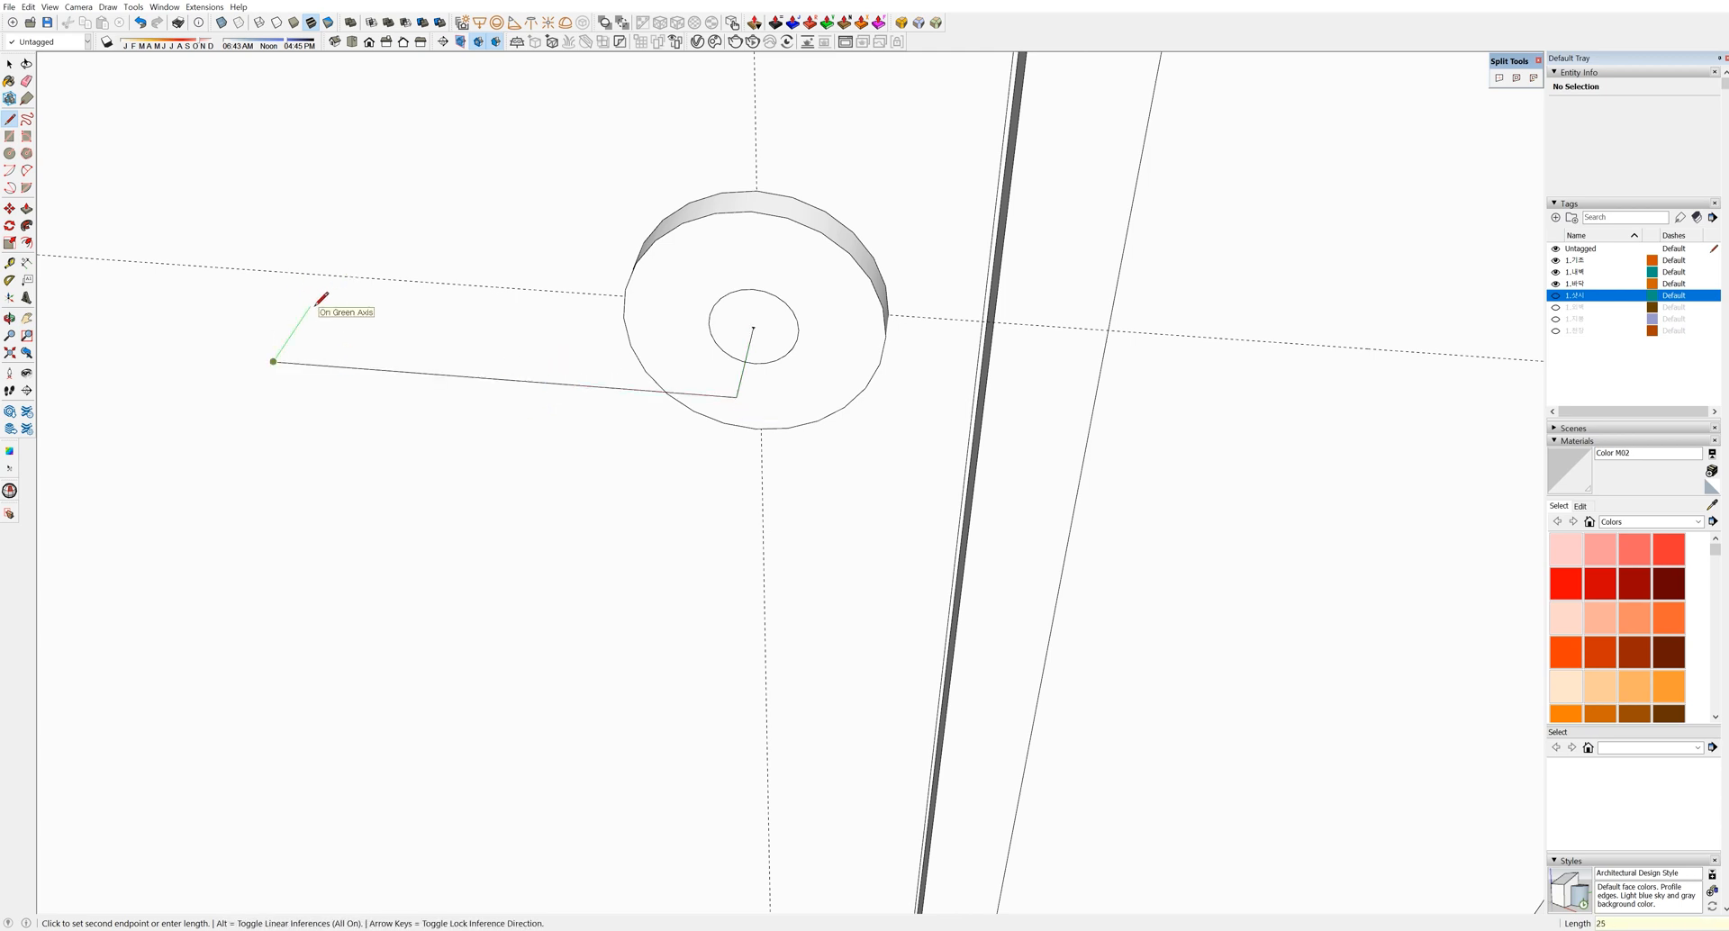
key("Return")
key("space")
middle_click_drag(317, 309, 421, 402)
scroll(726, 392, "up", 3)
Round off both corners of the handle path with arc fillets
key("a")
left_click(747, 360)
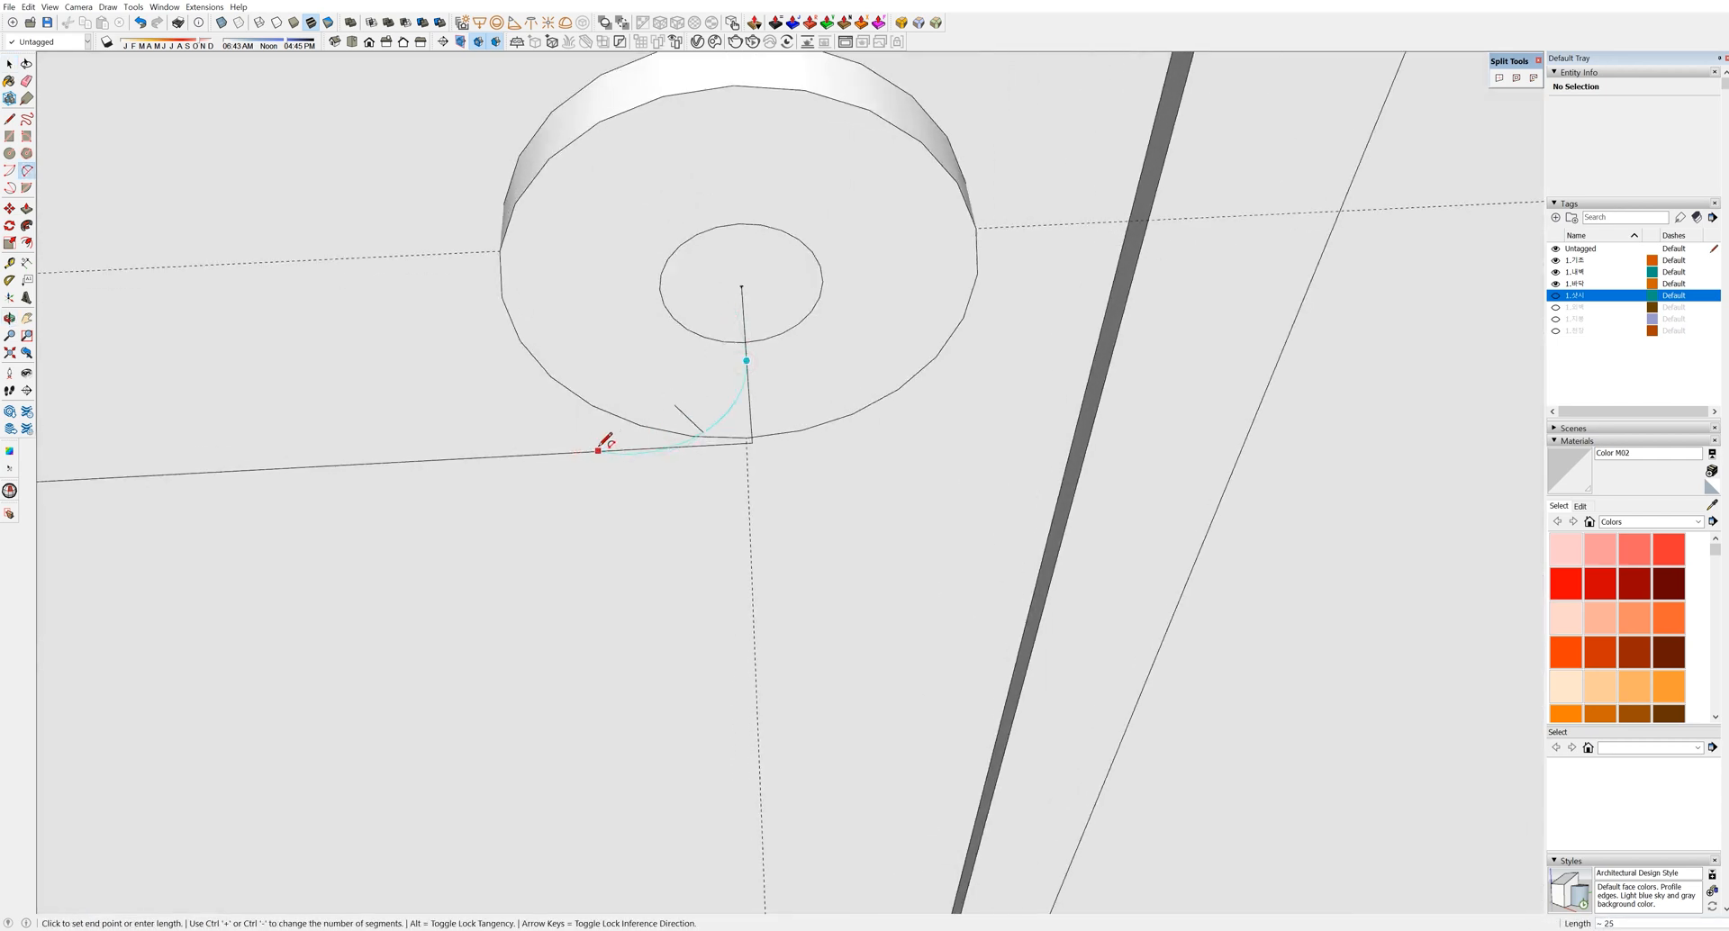
left_click(640, 448)
middle_click_drag(640, 448, 1070, 425, "shift")
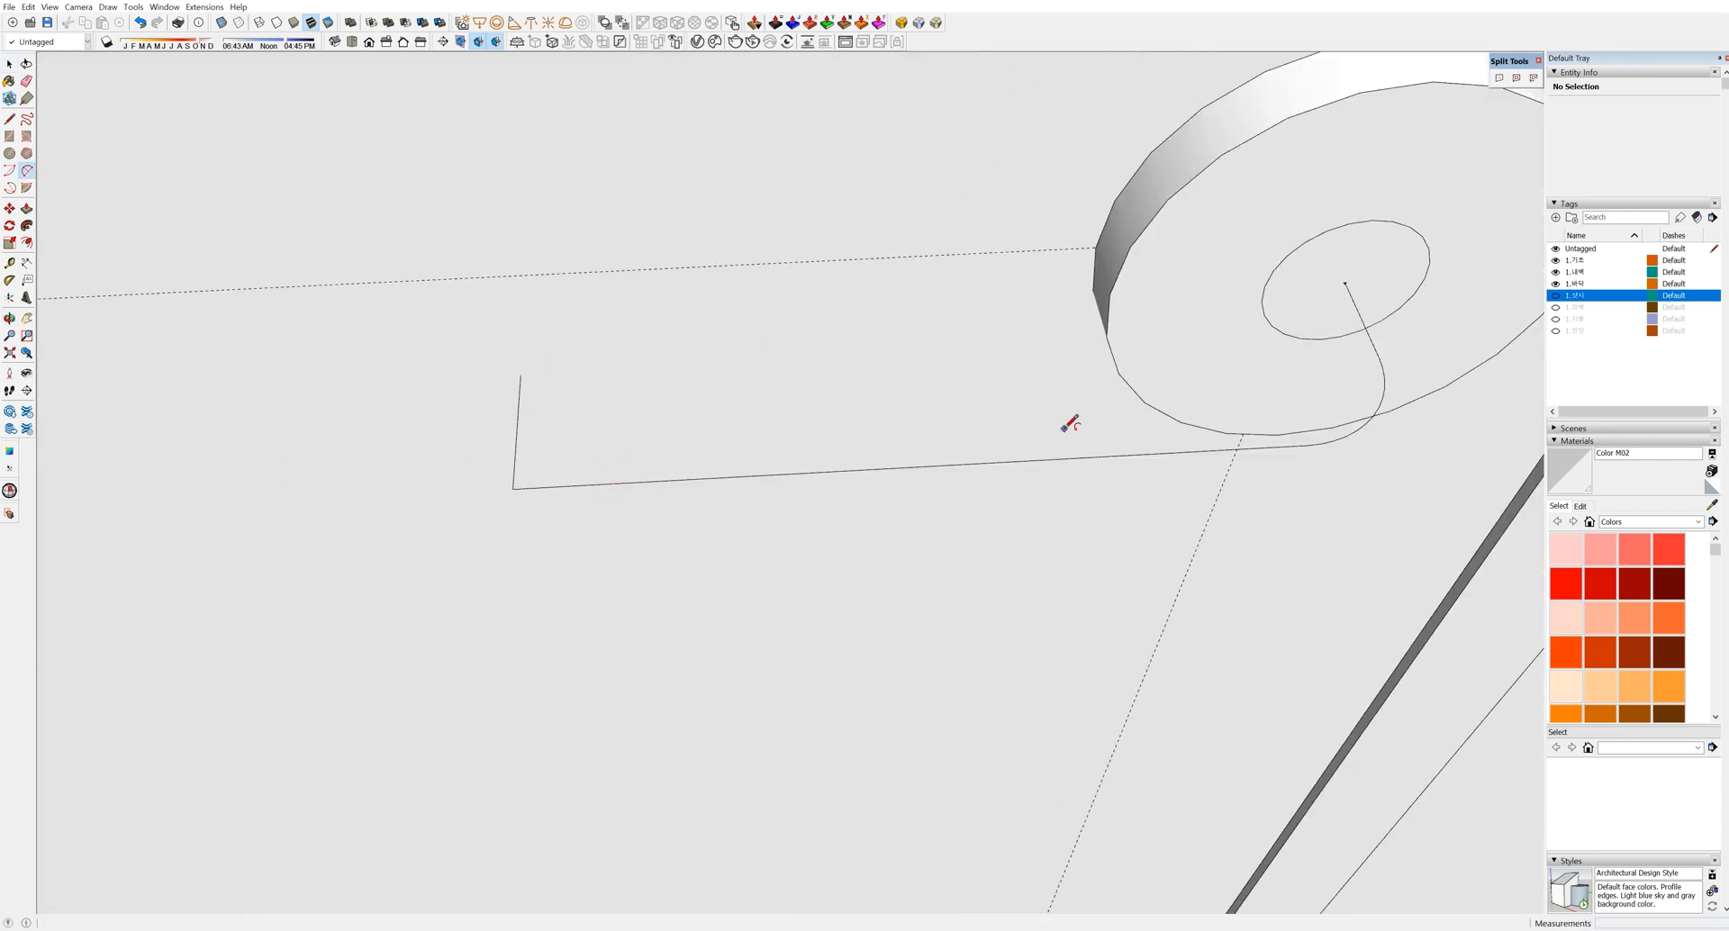
left_click(518, 412)
double_click(618, 484)
scroll(618, 477, "down", 4)
middle_click_drag(622, 473, 726, 435)
Select the whole path and try a Follow Me sweep, then undo the wrong result
key("space")
scroll(847, 422, "up", 1)
left_click(860, 435)
triple_click(860, 434)
key("shift+f")
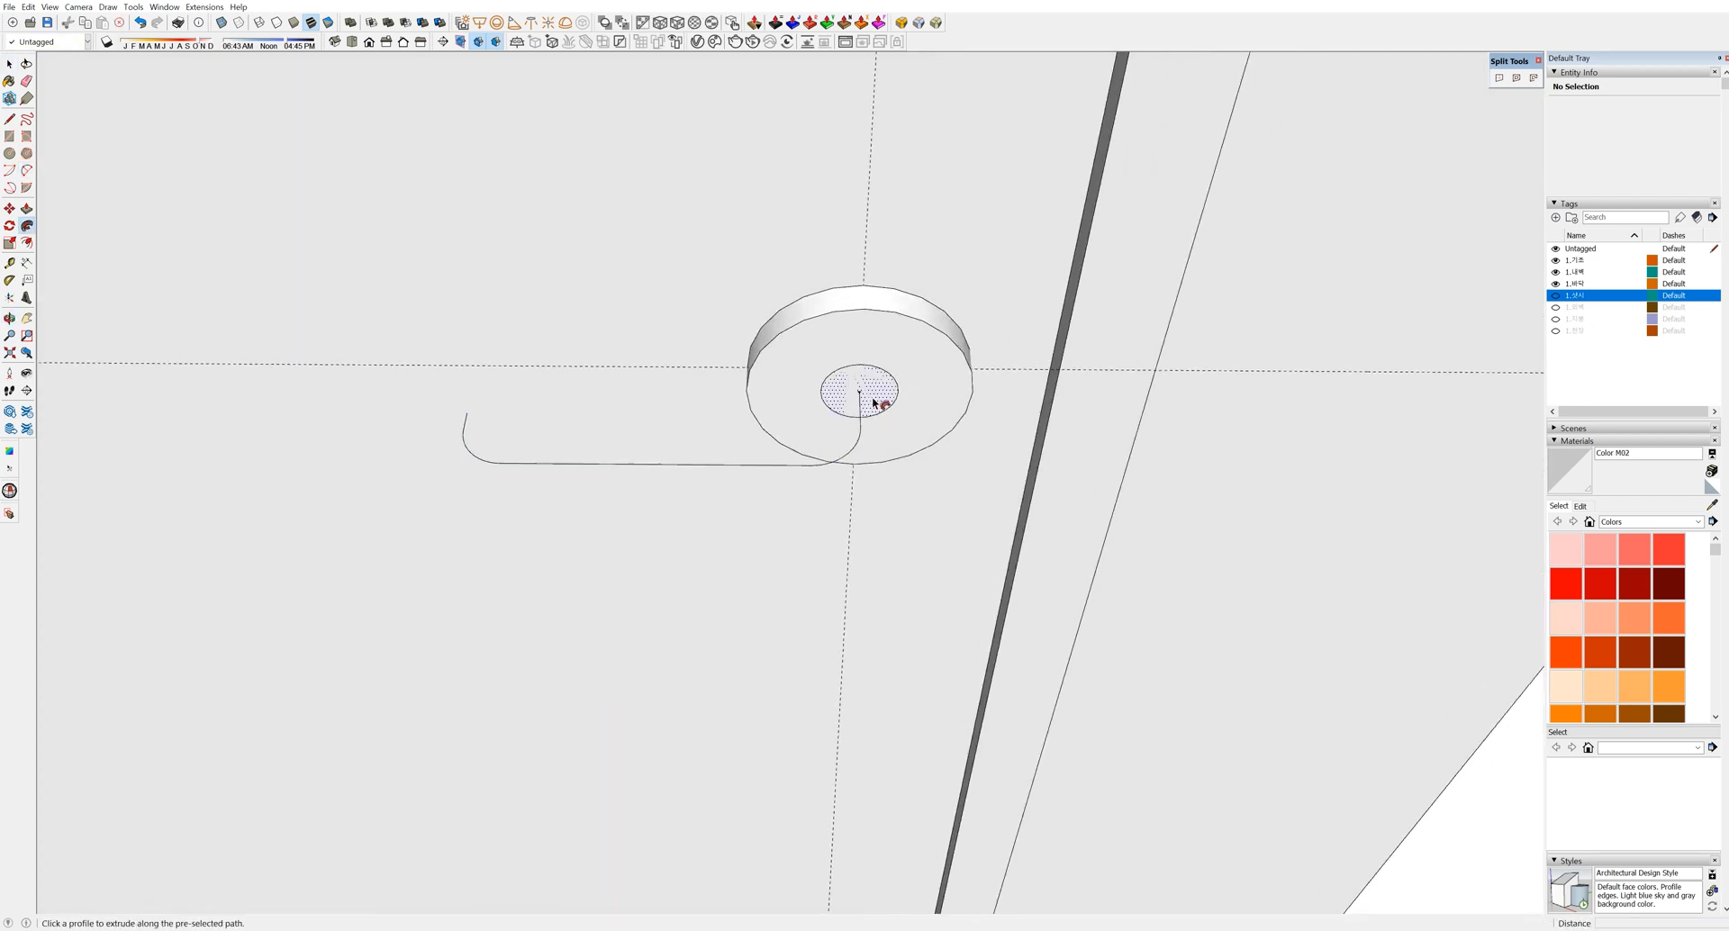
left_click(873, 393)
key("ctrl+z")
key("space")
scroll(874, 392, "up", 2)
Draw a small profile circle at the path start and sweep it into the lever handle
key("c")
left_click(853, 388)
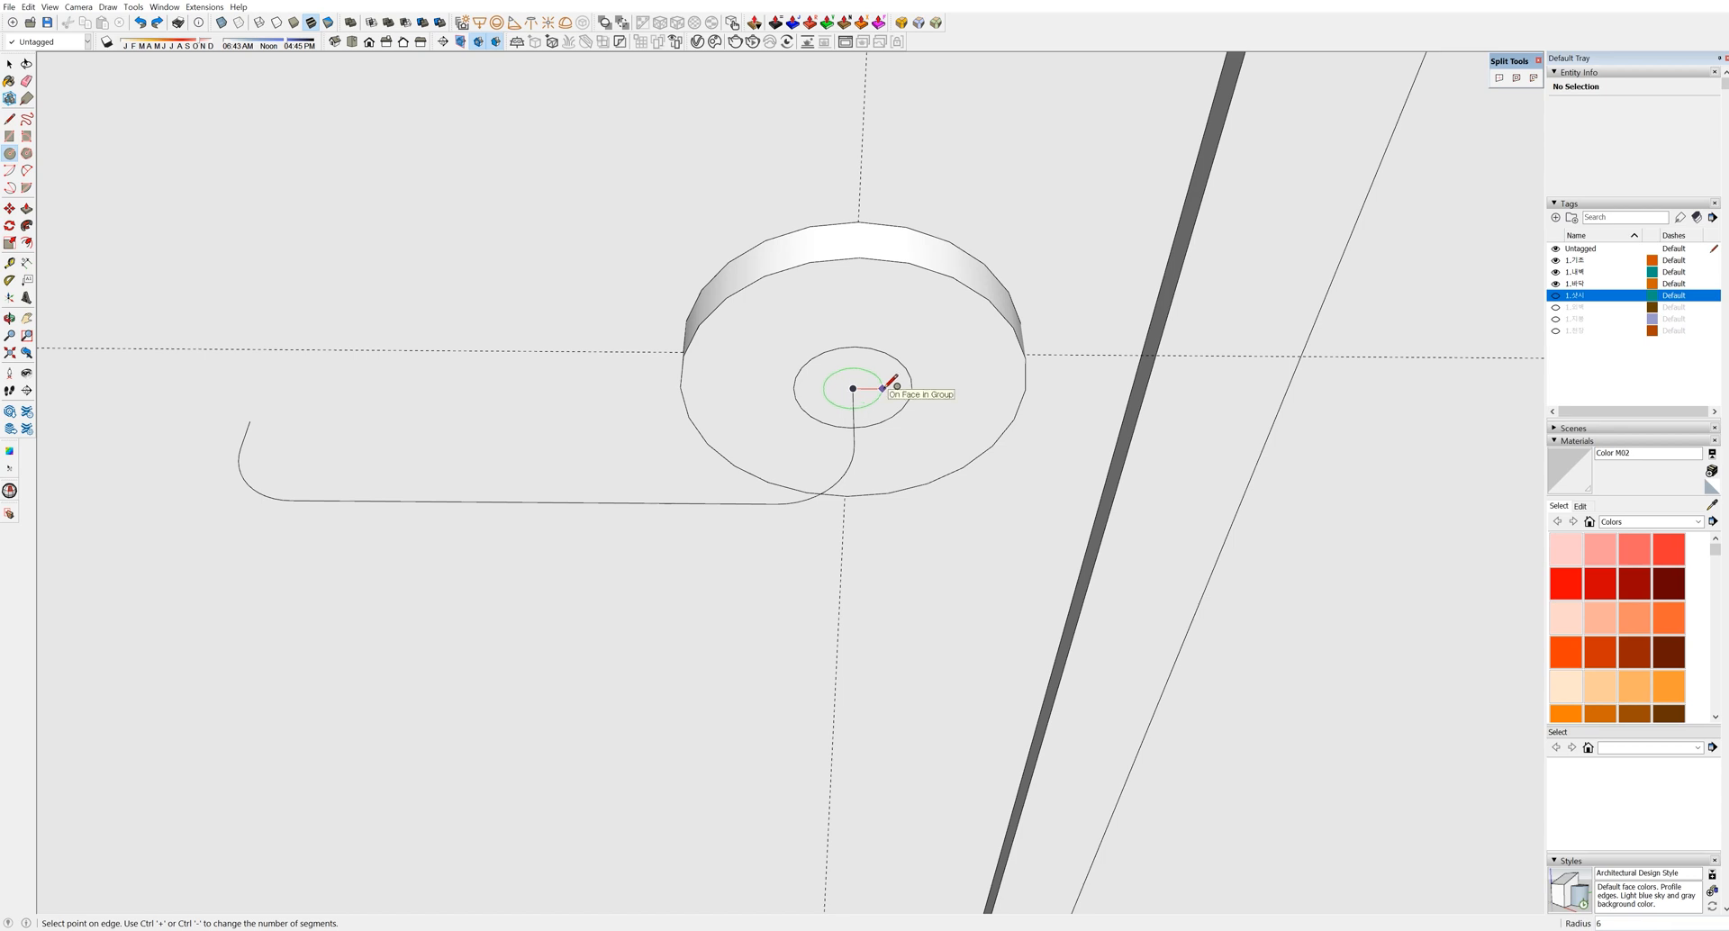
left_click(883, 387)
scroll(884, 390, "up", 1)
key("space")
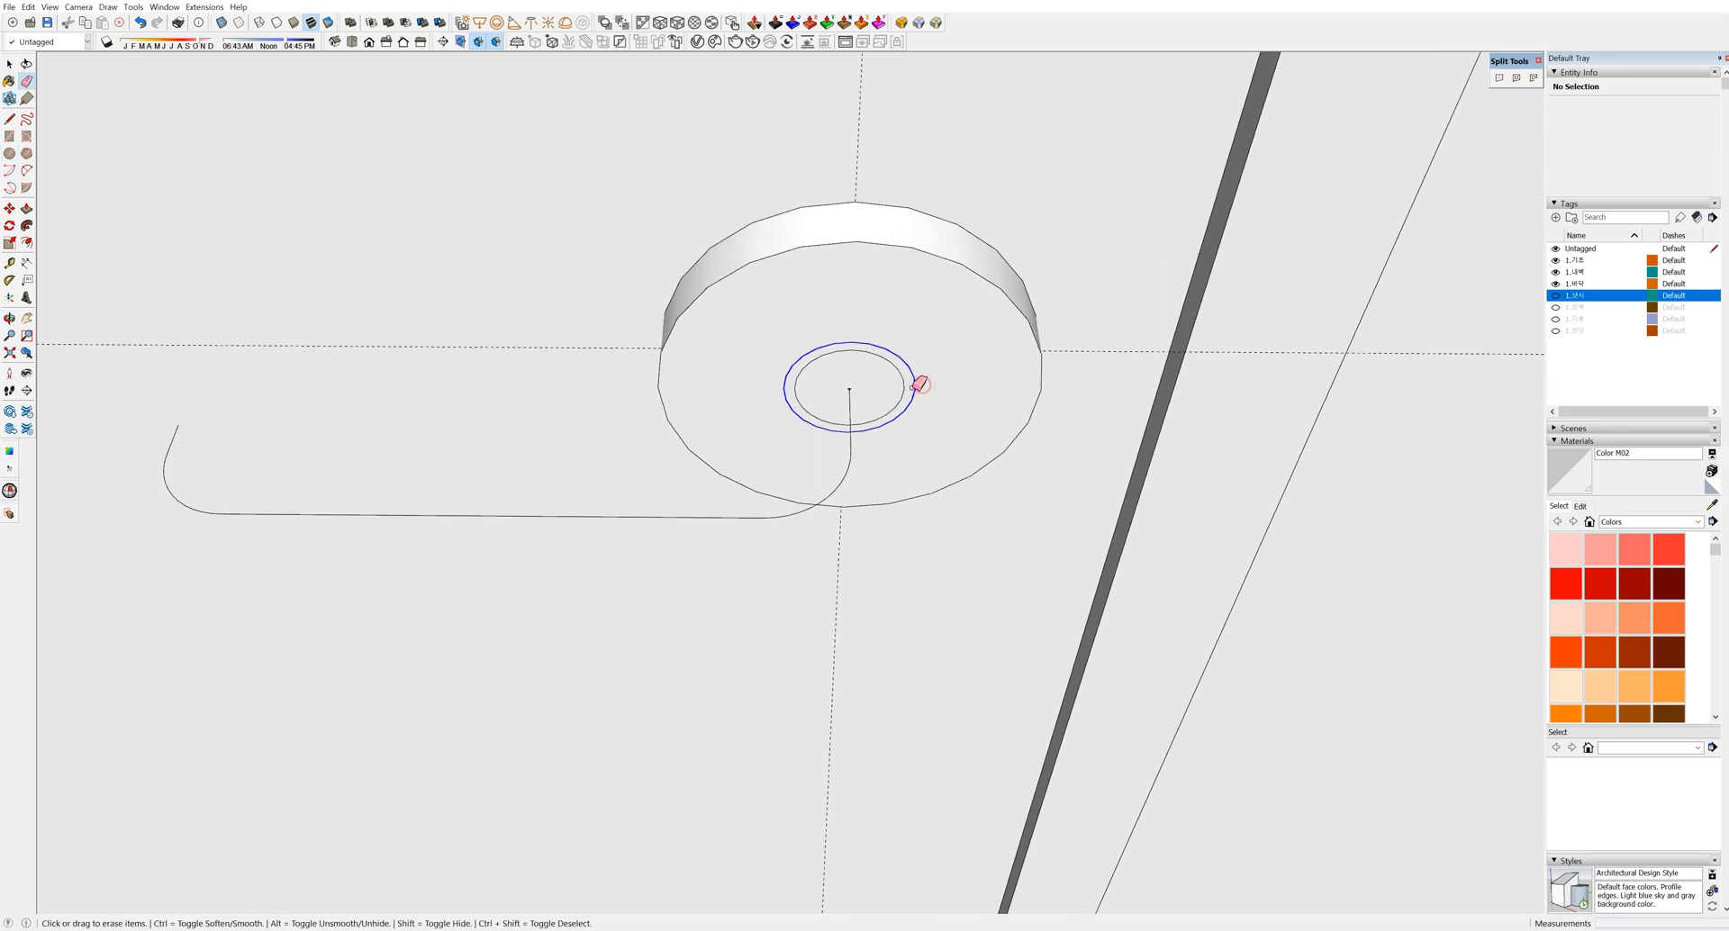
left_click(876, 408)
scroll(837, 427, "down", 10)
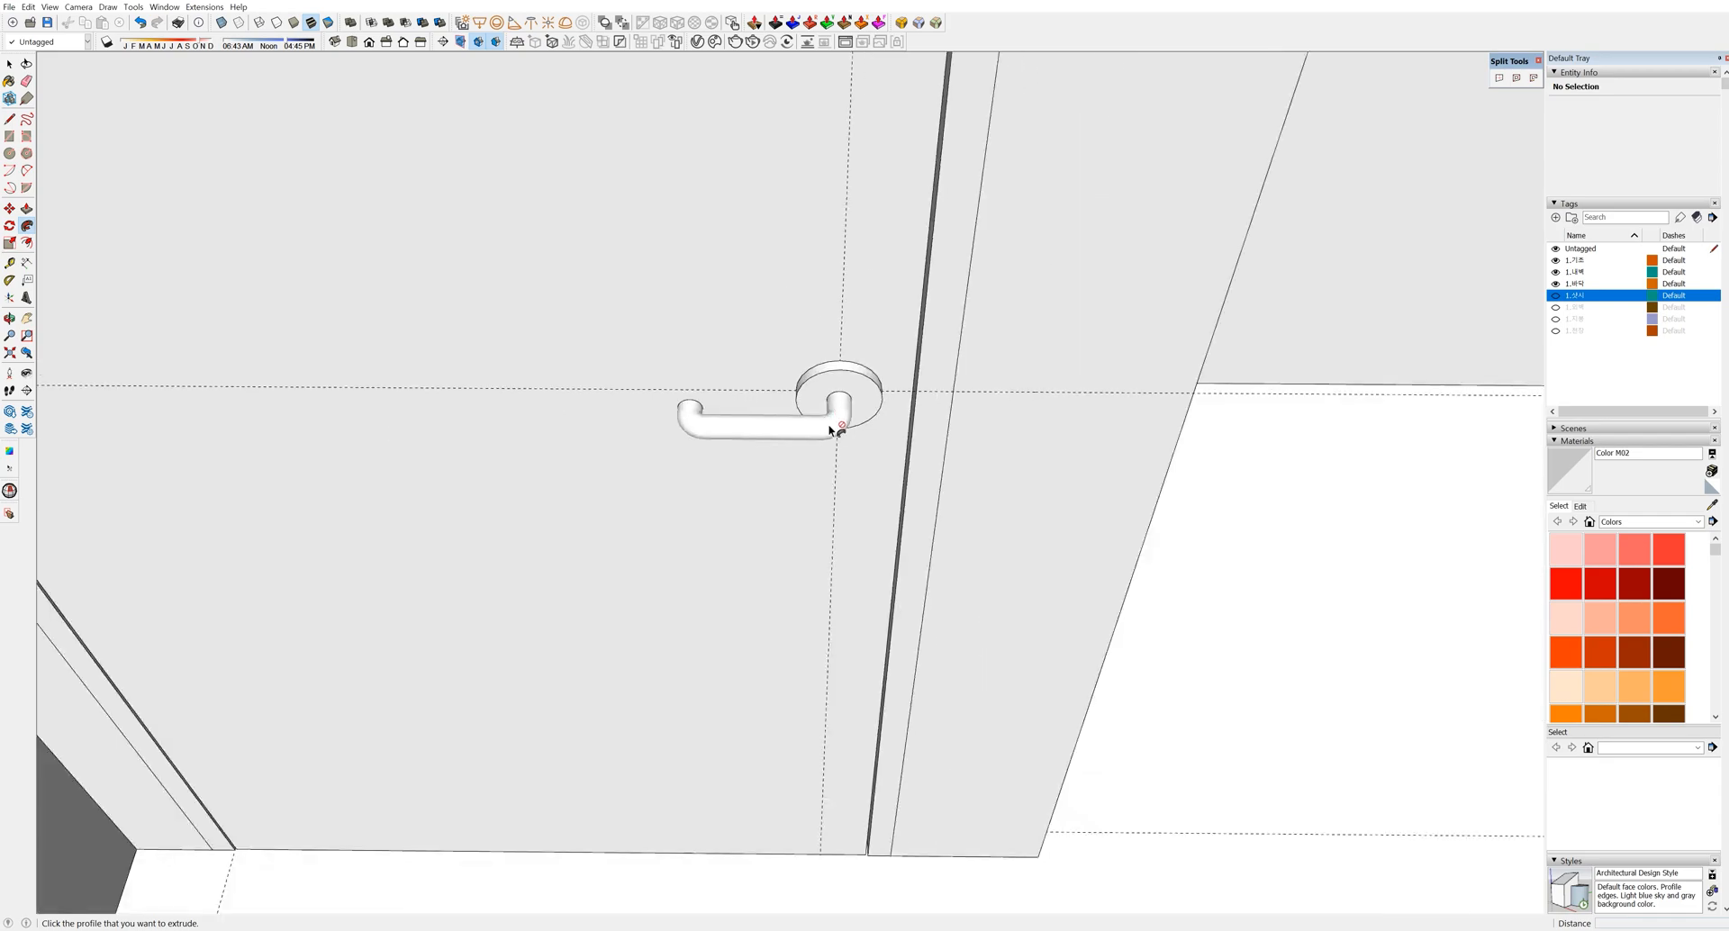
middle_click_drag(838, 429, 811, 504)
Copy the finished handle and flip the copy for the door's other face
key("space")
left_click(798, 604)
middle_click_drag(798, 604, 822, 394)
scroll(745, 625, "down", 10)
key("m")
left_click(680, 710)
key("ctrl")
scroll(819, 405, "up", 10)
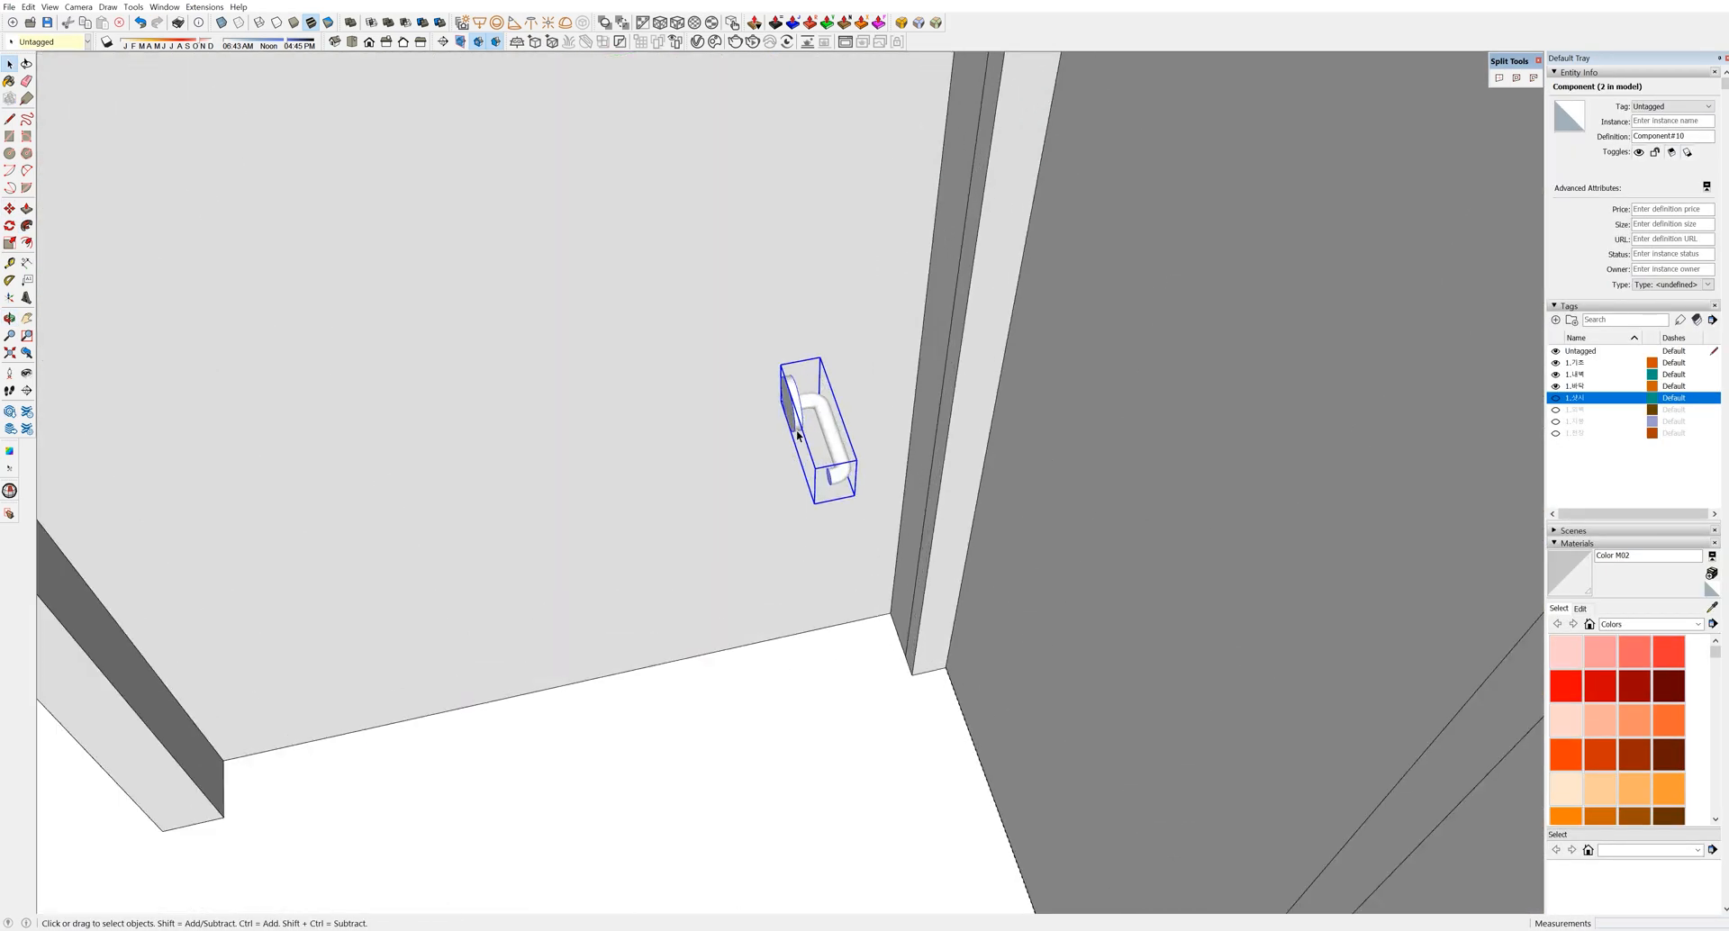
key("s")
left_click(870, 418)
key("space")
scroll(871, 412, "up", 2)
Place the flipped handle copy against the opposite door face
key("m")
left_click(865, 368)
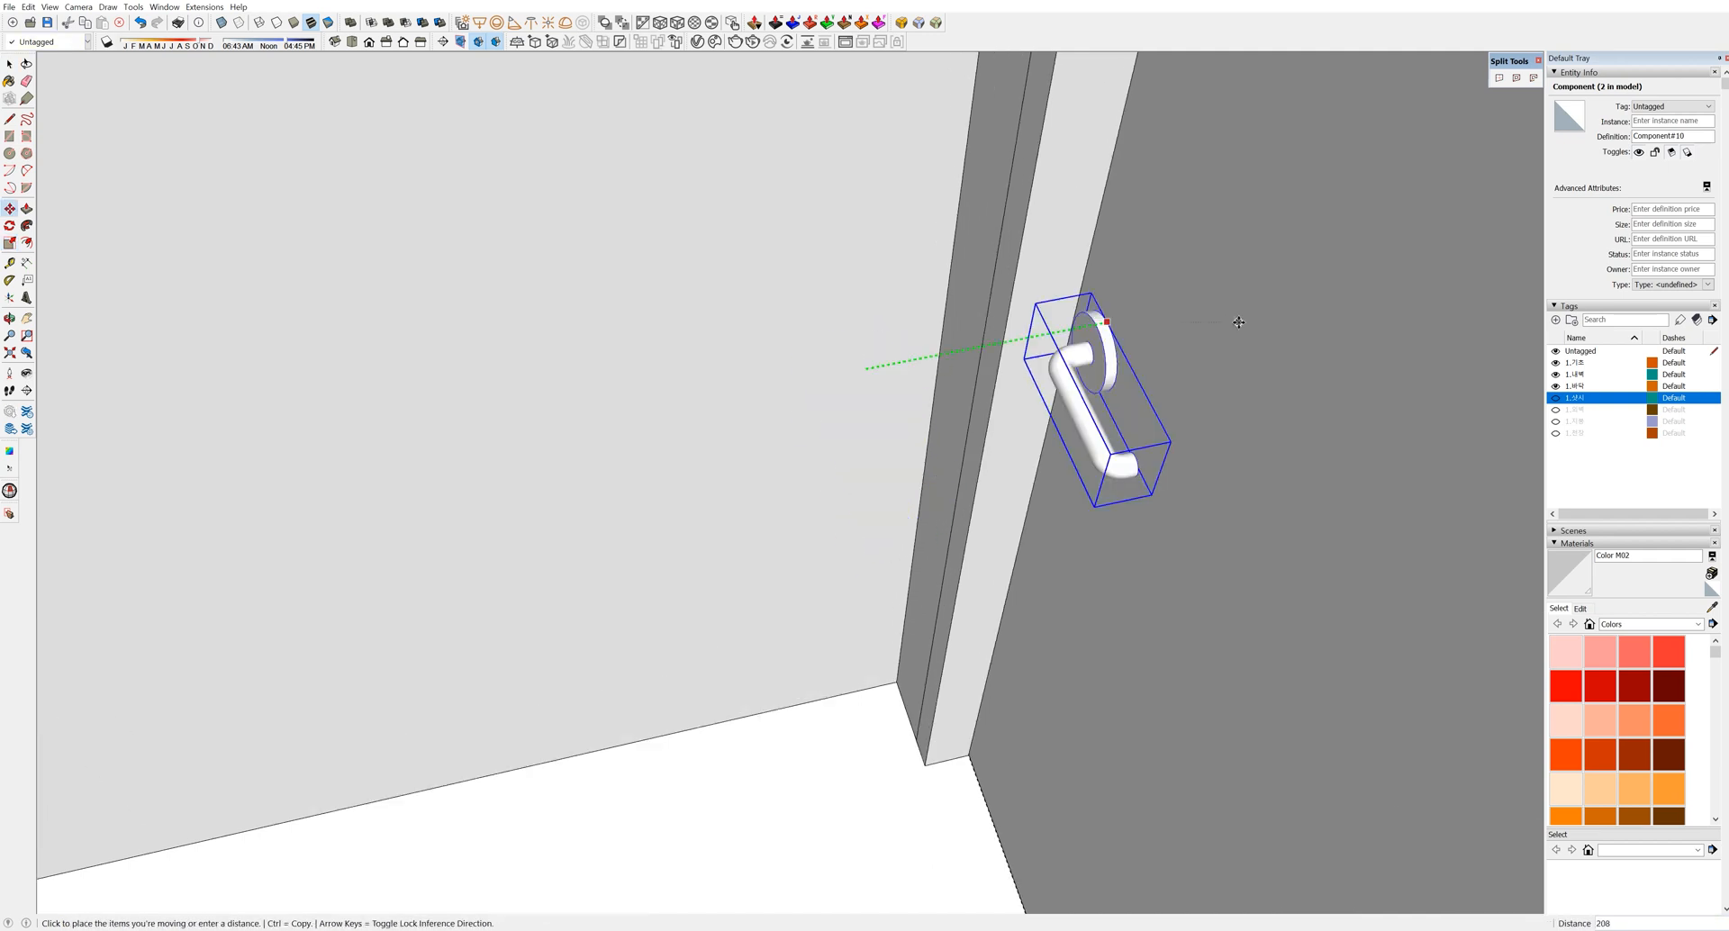
left_click(1228, 321)
key("space")
scroll(1105, 328, "down", 10)
middle_click_drag(793, 648, 865, 689)
Group the door panel, frame and both handles into one door component
left_click(1018, 380, "shift")
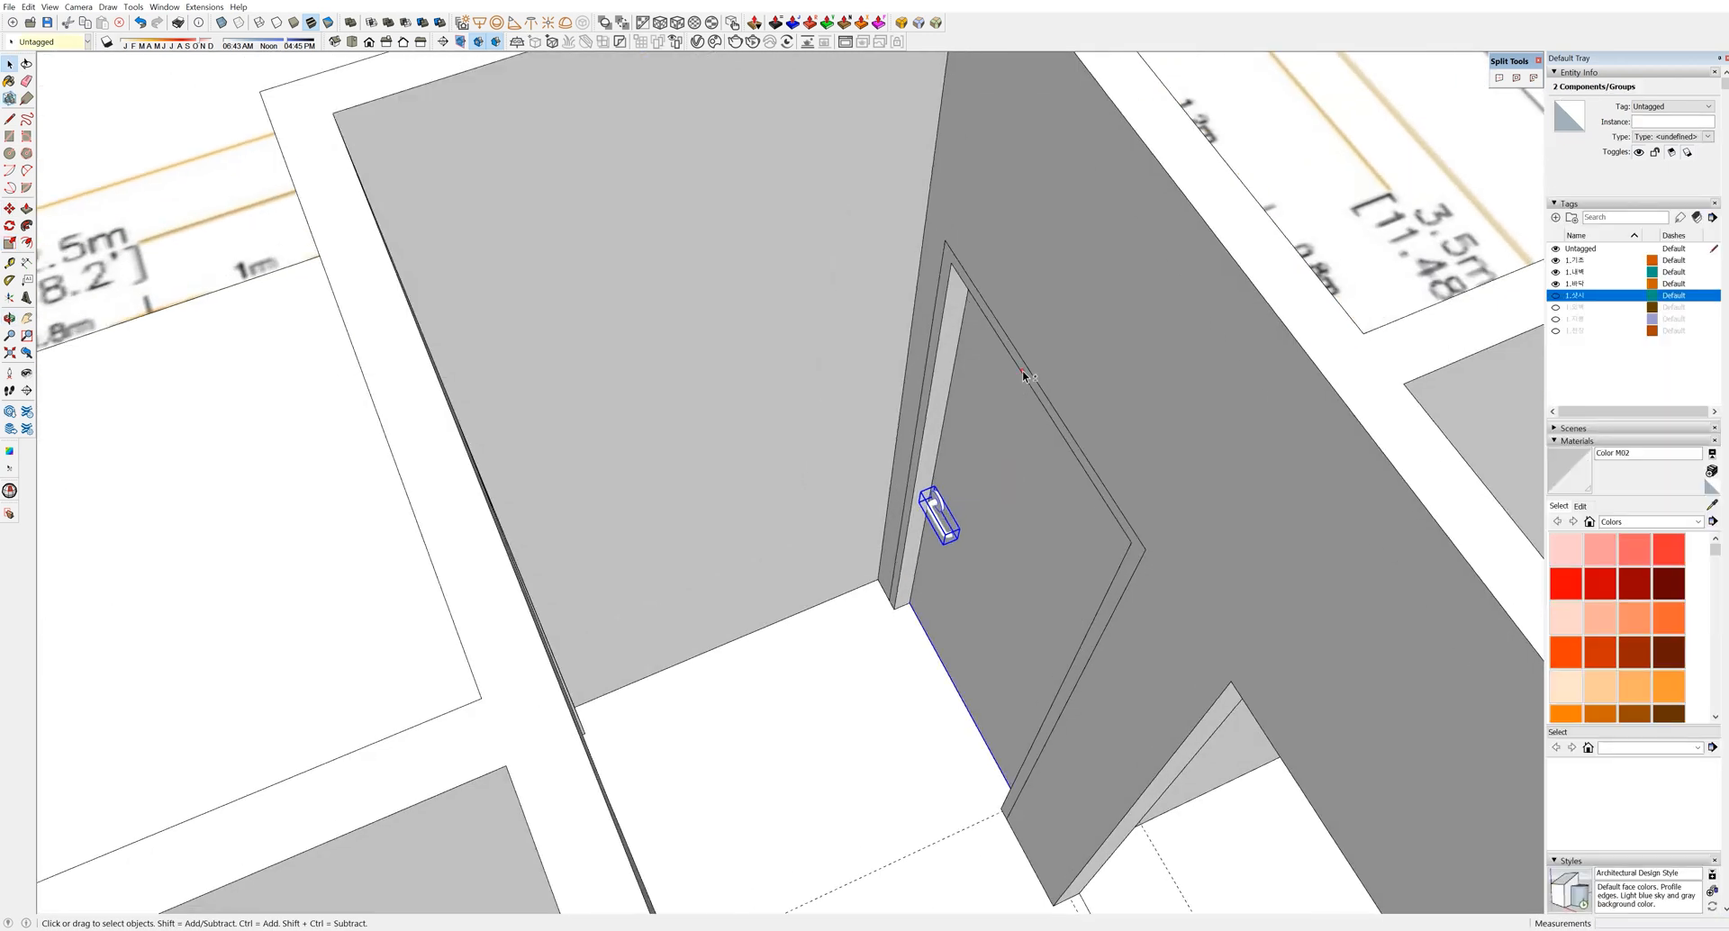
left_click(1026, 378, "shift")
middle_click_drag(1044, 401, 583, 382)
scroll(905, 662, "up", 3)
left_click(884, 710, "shift")
mouse_move(885, 710)
middle_mouse_down()
mouse_move(796, 640)
mouse_move(824, 743)
middle_mouse_up()
key("g")
left_click(834, 658)
scroll(821, 679, "down", 5)
Copy the door component to the left with Move and Ctrl
key("e")
mouse_move(857, 575)
middle_mouse_down()
mouse_move(1099, 630)
mouse_move(982, 681)
middle_mouse_up()
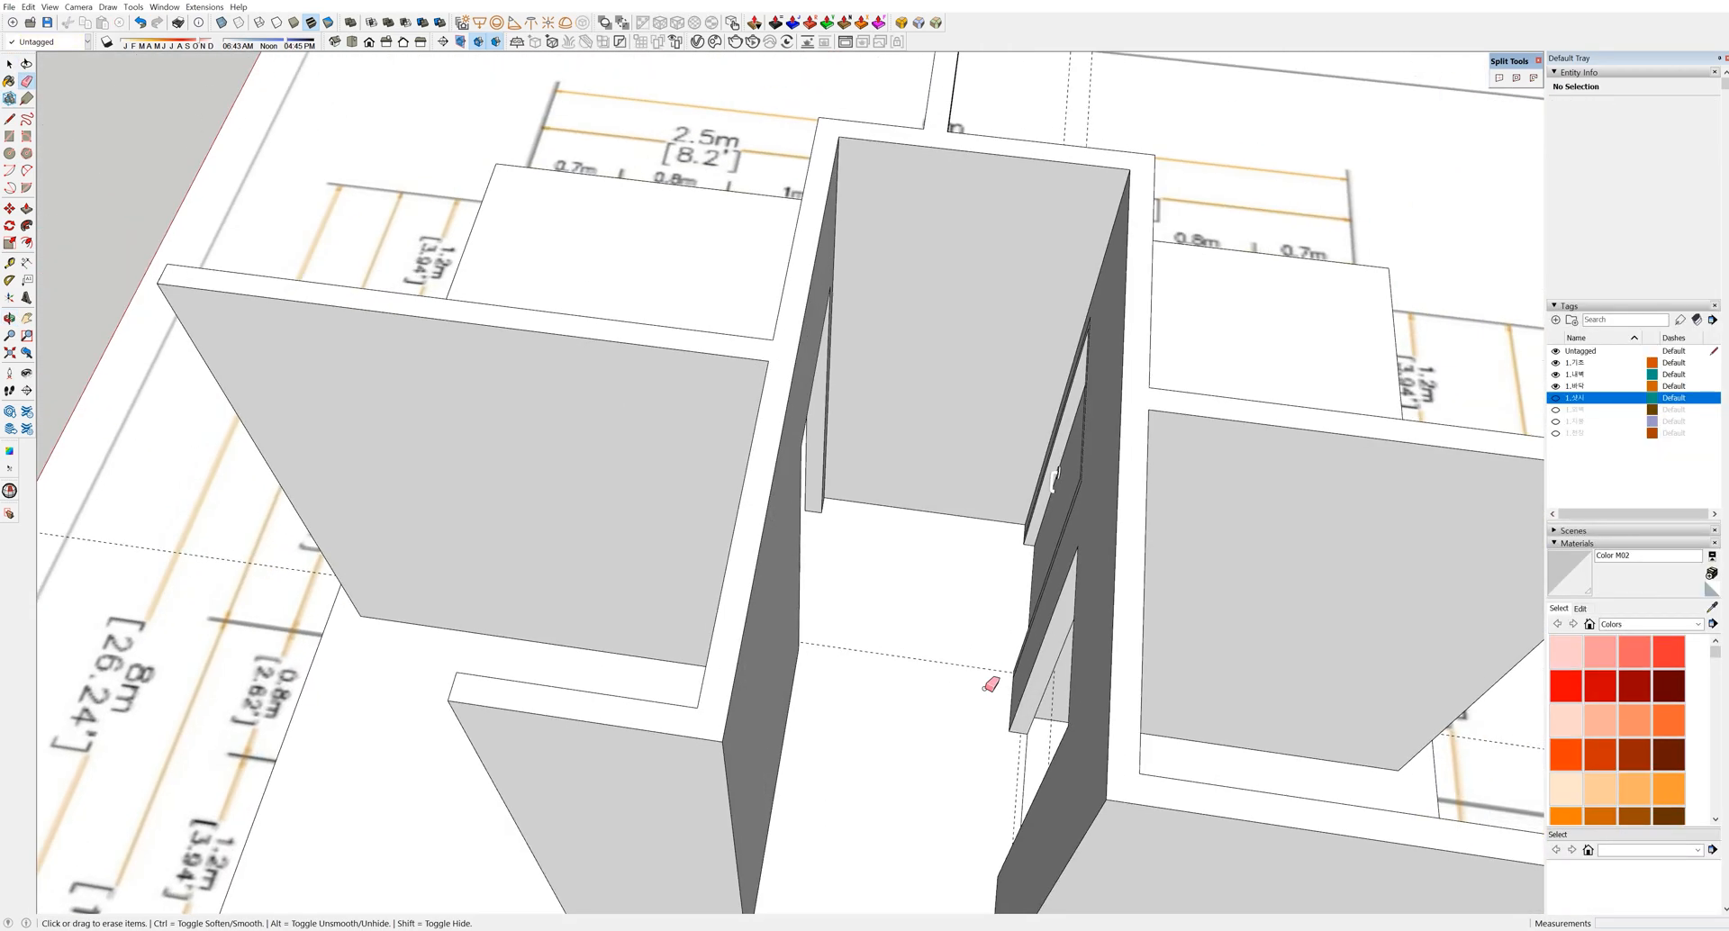
key("space")
left_click(1043, 528)
key("m")
key("ctrl")
left_click(963, 707)
left_click(852, 692)
Start scaling the copied door to flip it
middle_click_drag(852, 692, 811, 522)
scroll(901, 568, "up", 4)
key("s")
left_click(915, 564)
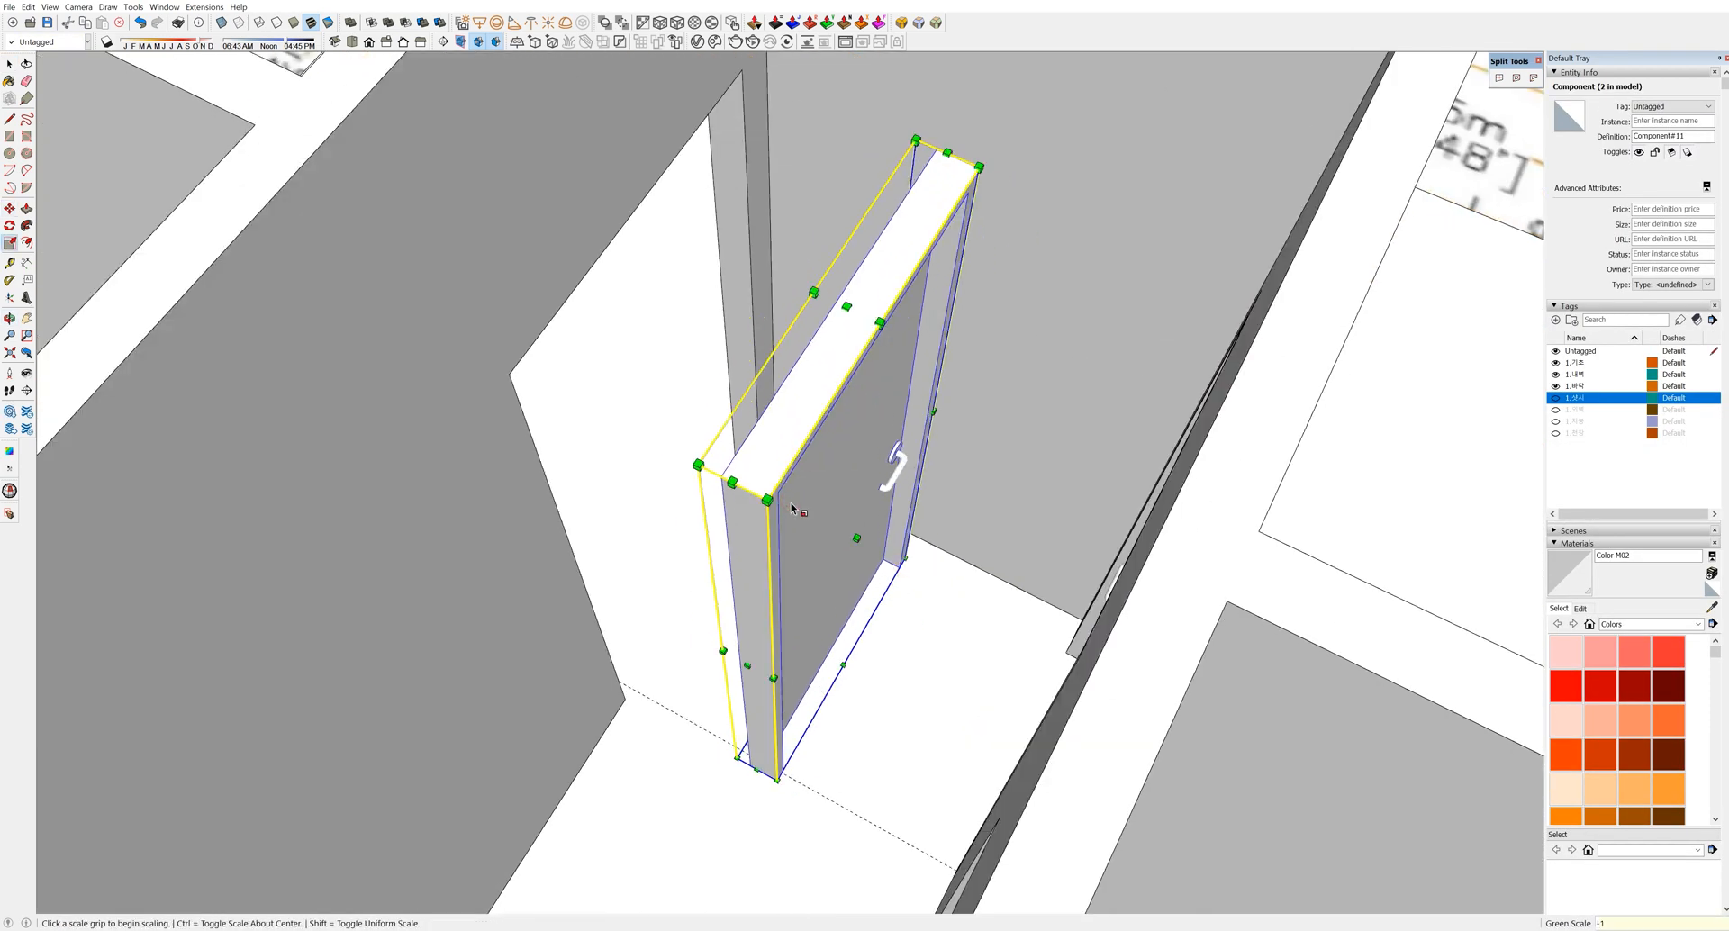
Move the copied door out of the wall
scroll(792, 808, "up", 4)
key("space")
scroll(783, 770, "down", 10)
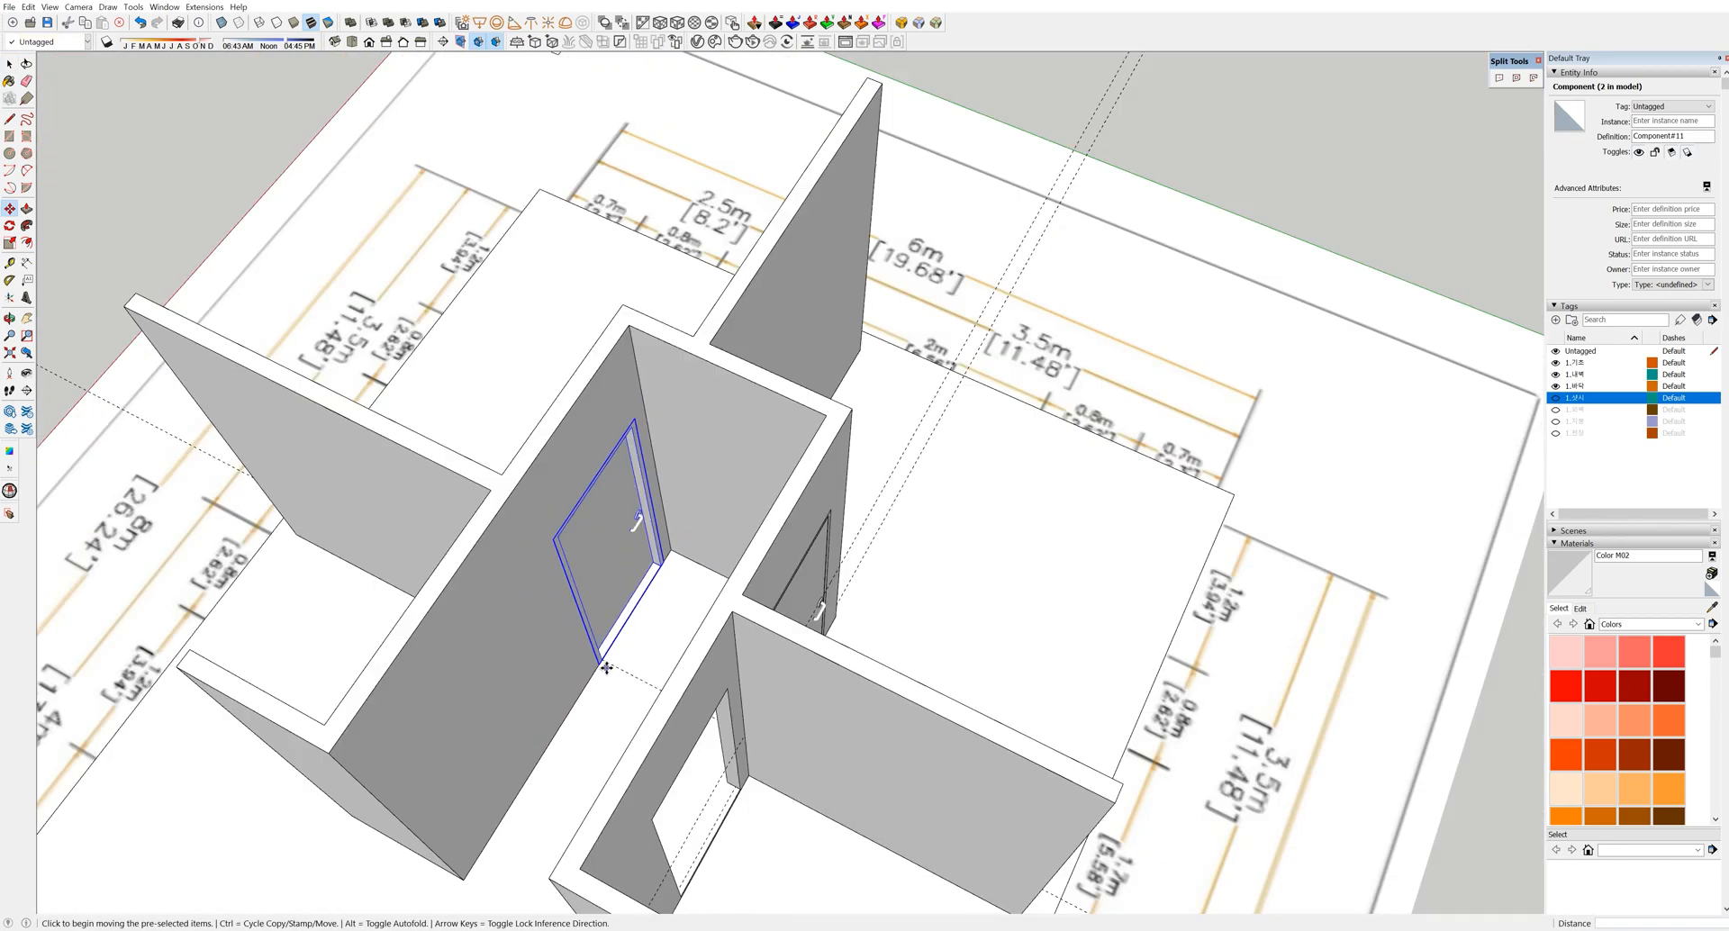
middle_click_drag(606, 667, 765, 554)
left_click(675, 538)
left_click(876, 779)
Mirror the copied door about its centre with a scale of -1
middle_click_drag(677, 680, 864, 699)
scroll(865, 699, "up", 5)
key("s")
key("ctrl")
left_click(849, 657)
left_click(588, 511)
type("-1")
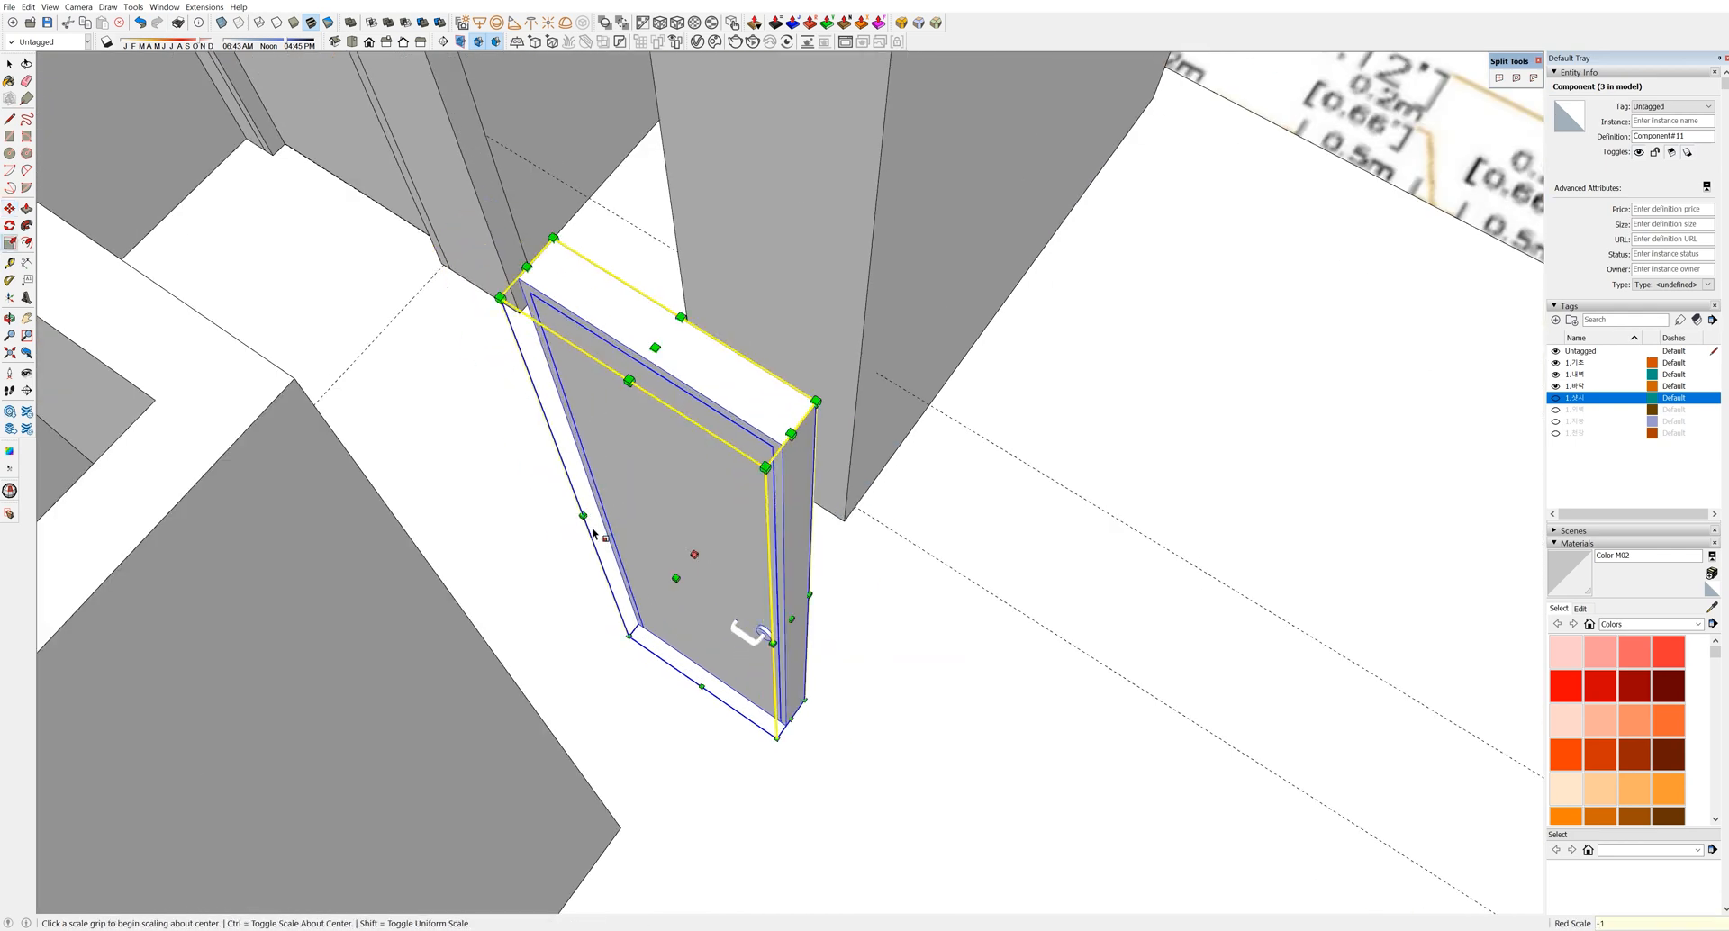
key("Return")
Flip the door along its depth with another -1 scale about its centre
key("space")
key("F1")
middle_click_drag(879, 609, 863, 577)
key("space")
left_click(761, 605)
key("s")
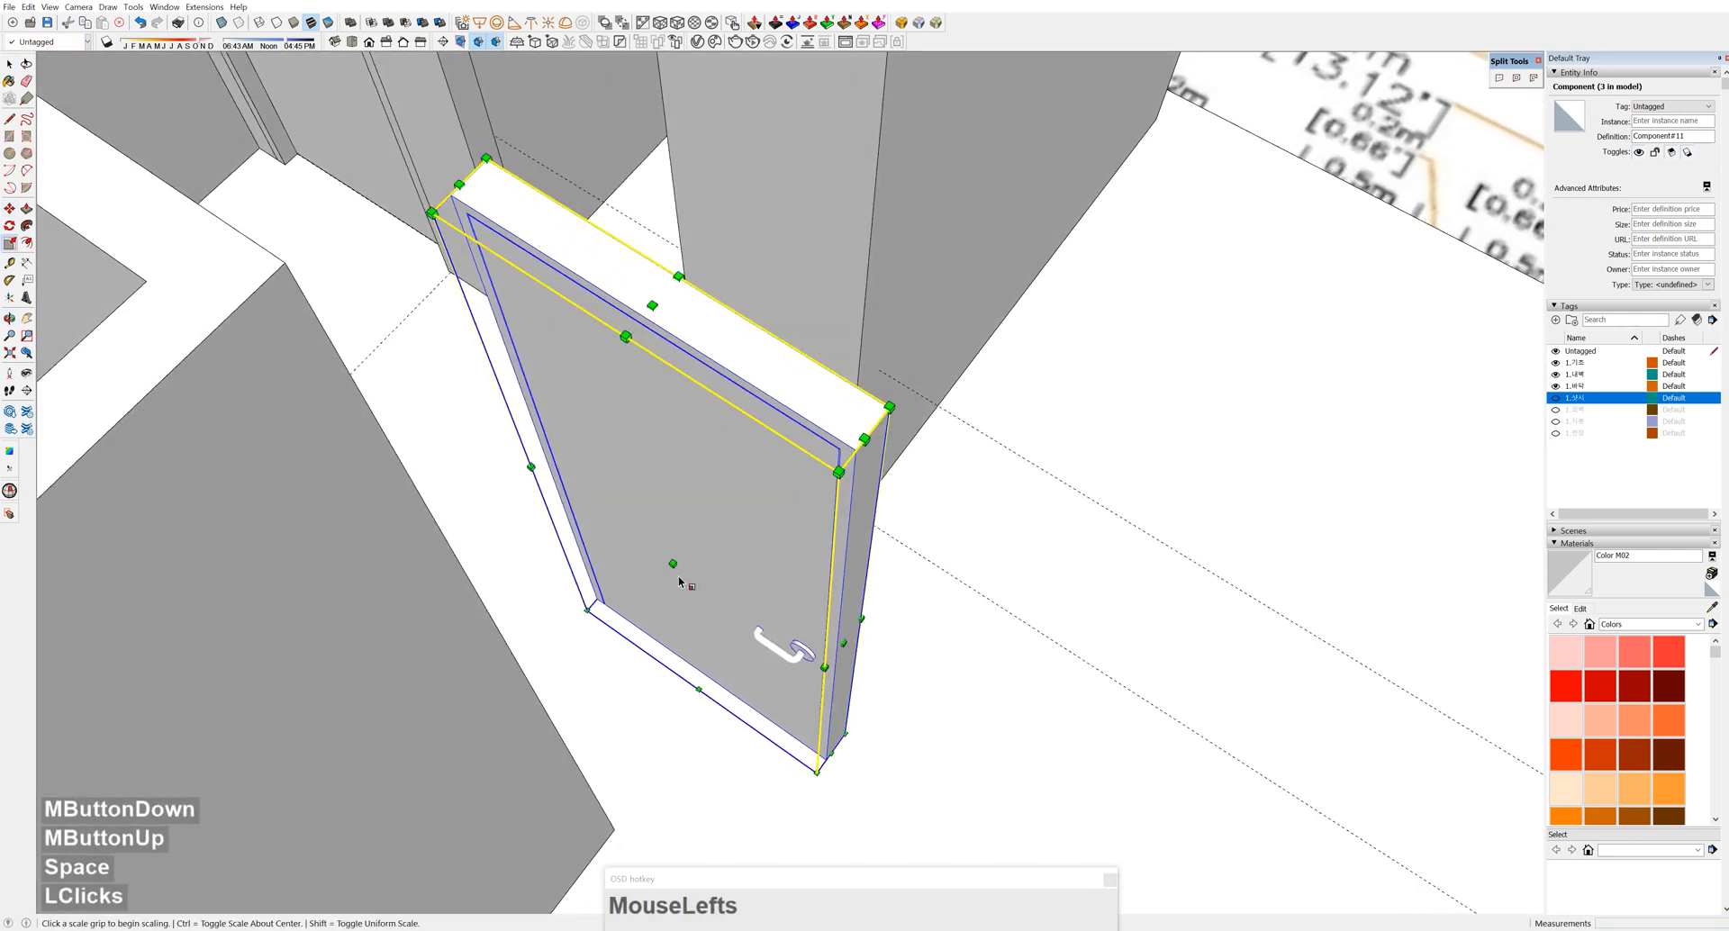
key("ctrl")
left_click(673, 565)
type("-1")
key("Return")
key("space")
Move the mirrored door by its corner into the second wall opening
middle_click_drag(742, 513, 553, 606)
scroll(581, 595, "up", 3)
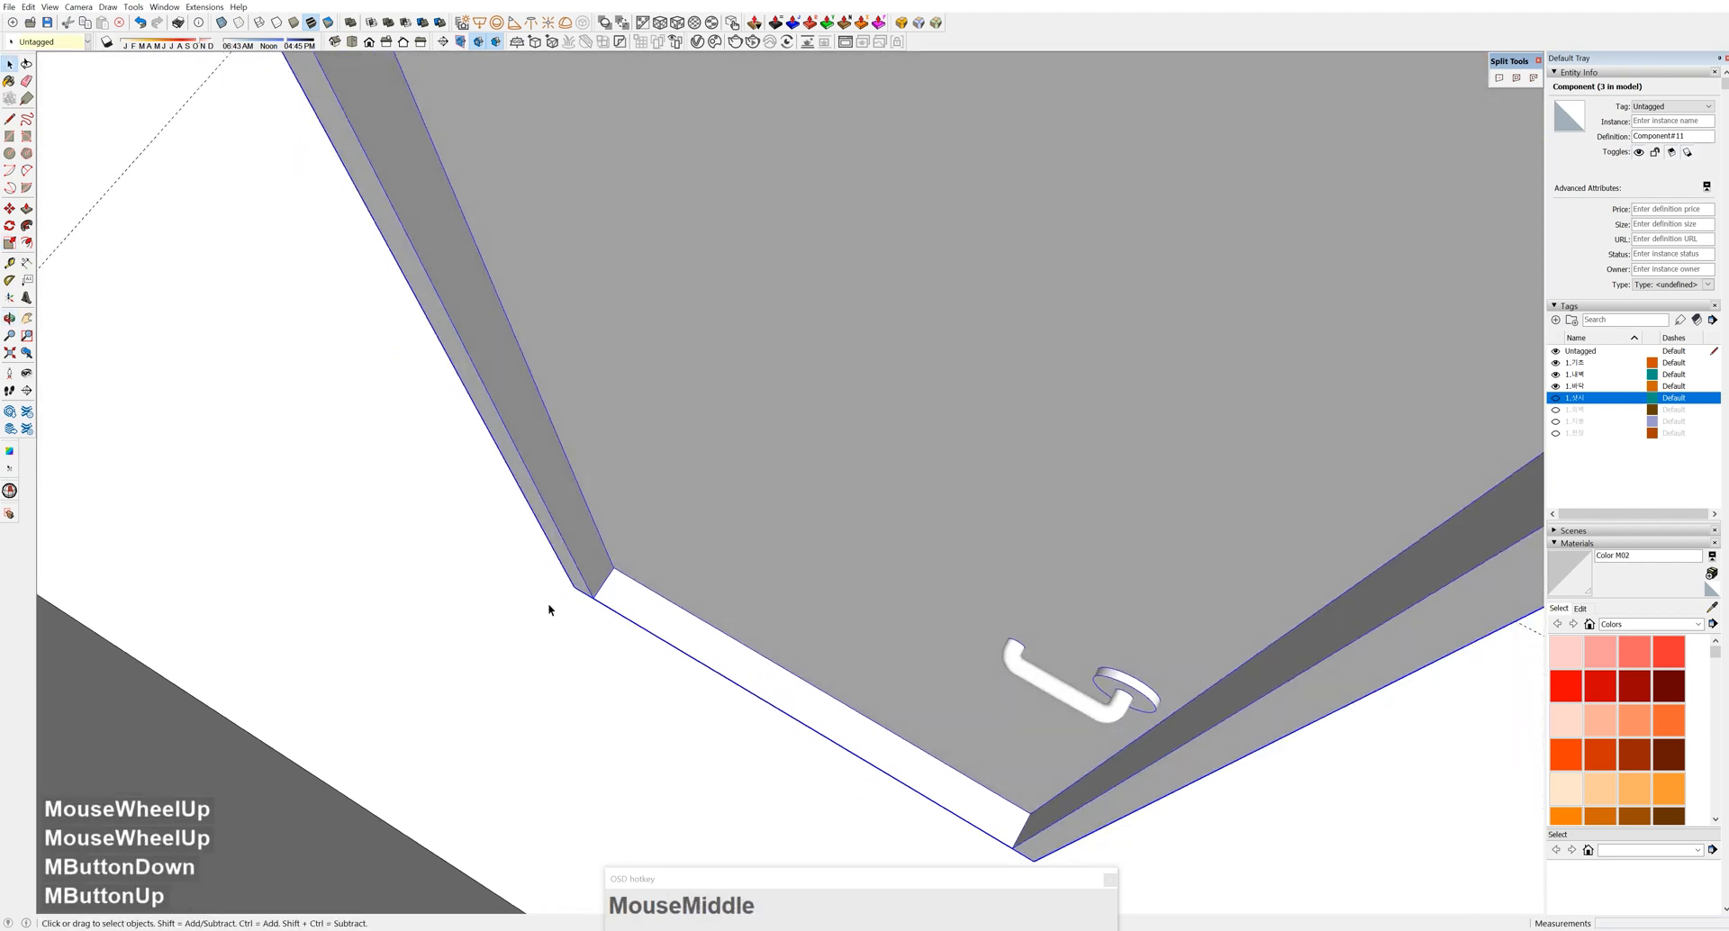
key("m")
left_click(567, 588)
scroll(458, 117, "down", 4)
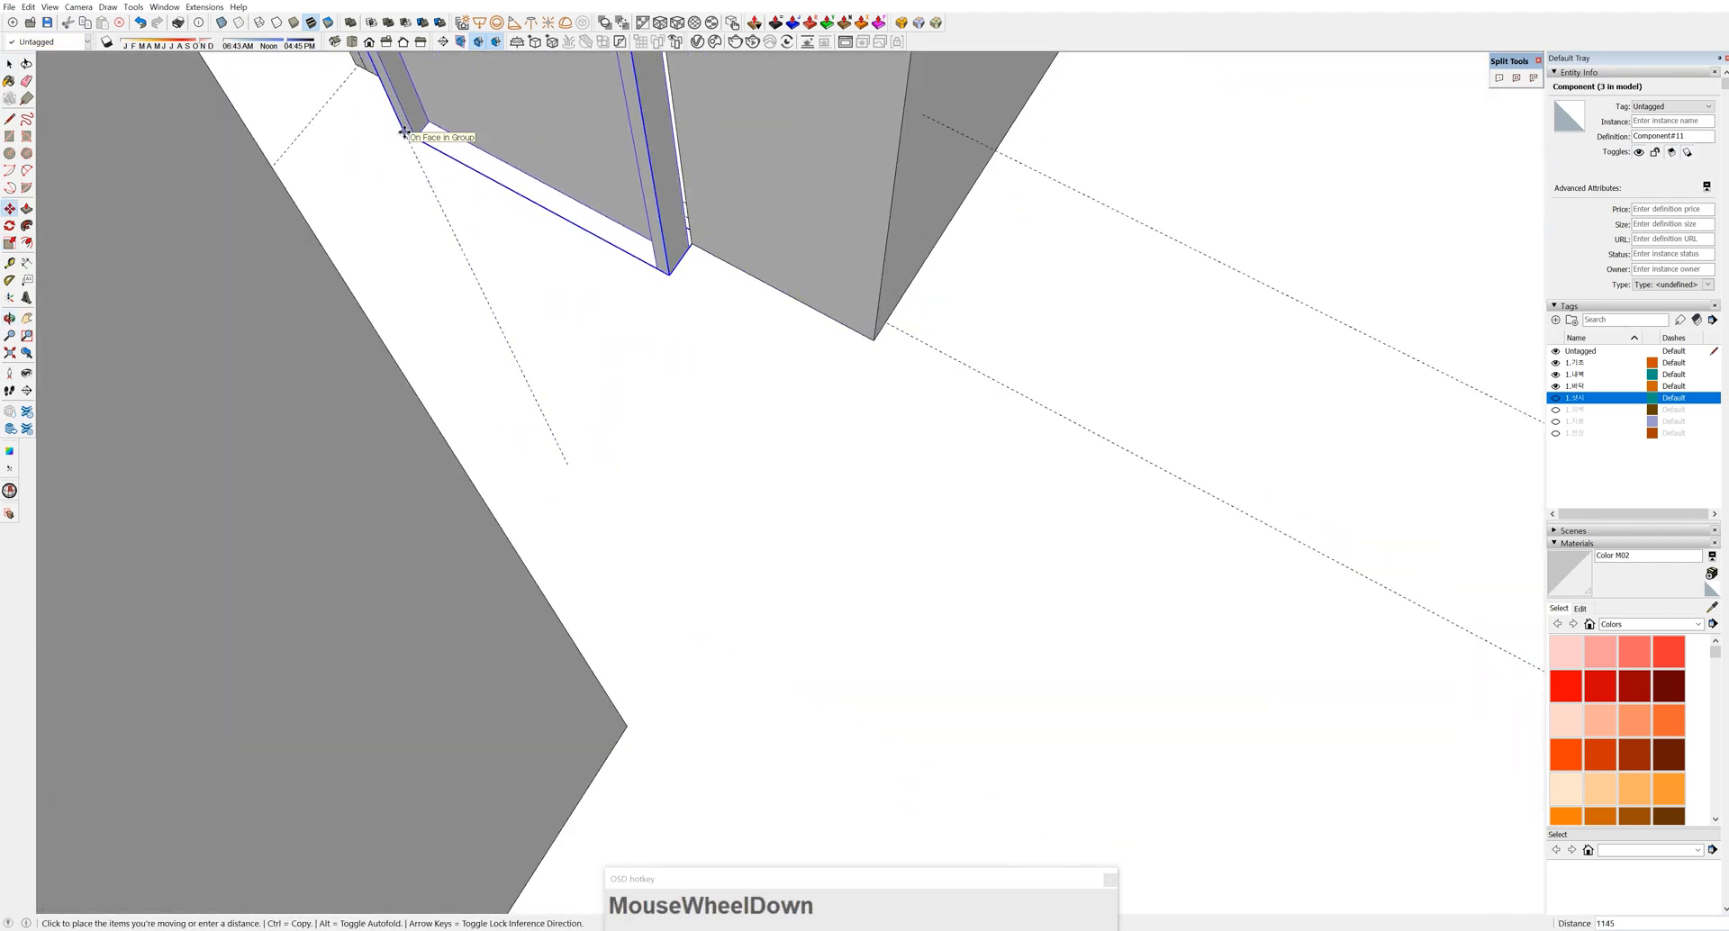
middle_click(696, 263)
scroll(695, 263, "up", 3)
left_click(680, 263)
scroll(646, 212, "down", 4)
scroll(647, 212, "down", 3)
middle_click_drag(647, 213, 791, 612, "shift")
Make the door a unique component, independent of the original
key("space")
middle_click_drag(791, 612, 906, 531)
scroll(713, 584, "up", 6)
right_click(685, 475)
left_click(731, 96)
scroll(688, 464, "down", 4)
middle_click_drag(688, 464, 777, 531, "shift")
Stretch the door inside Component#12 to fit the opening width, then exit editing
double_click(783, 527)
left_click(9, 514)
left_click_drag(513, 387, 799, 838)
scroll(626, 476, "up", 4)
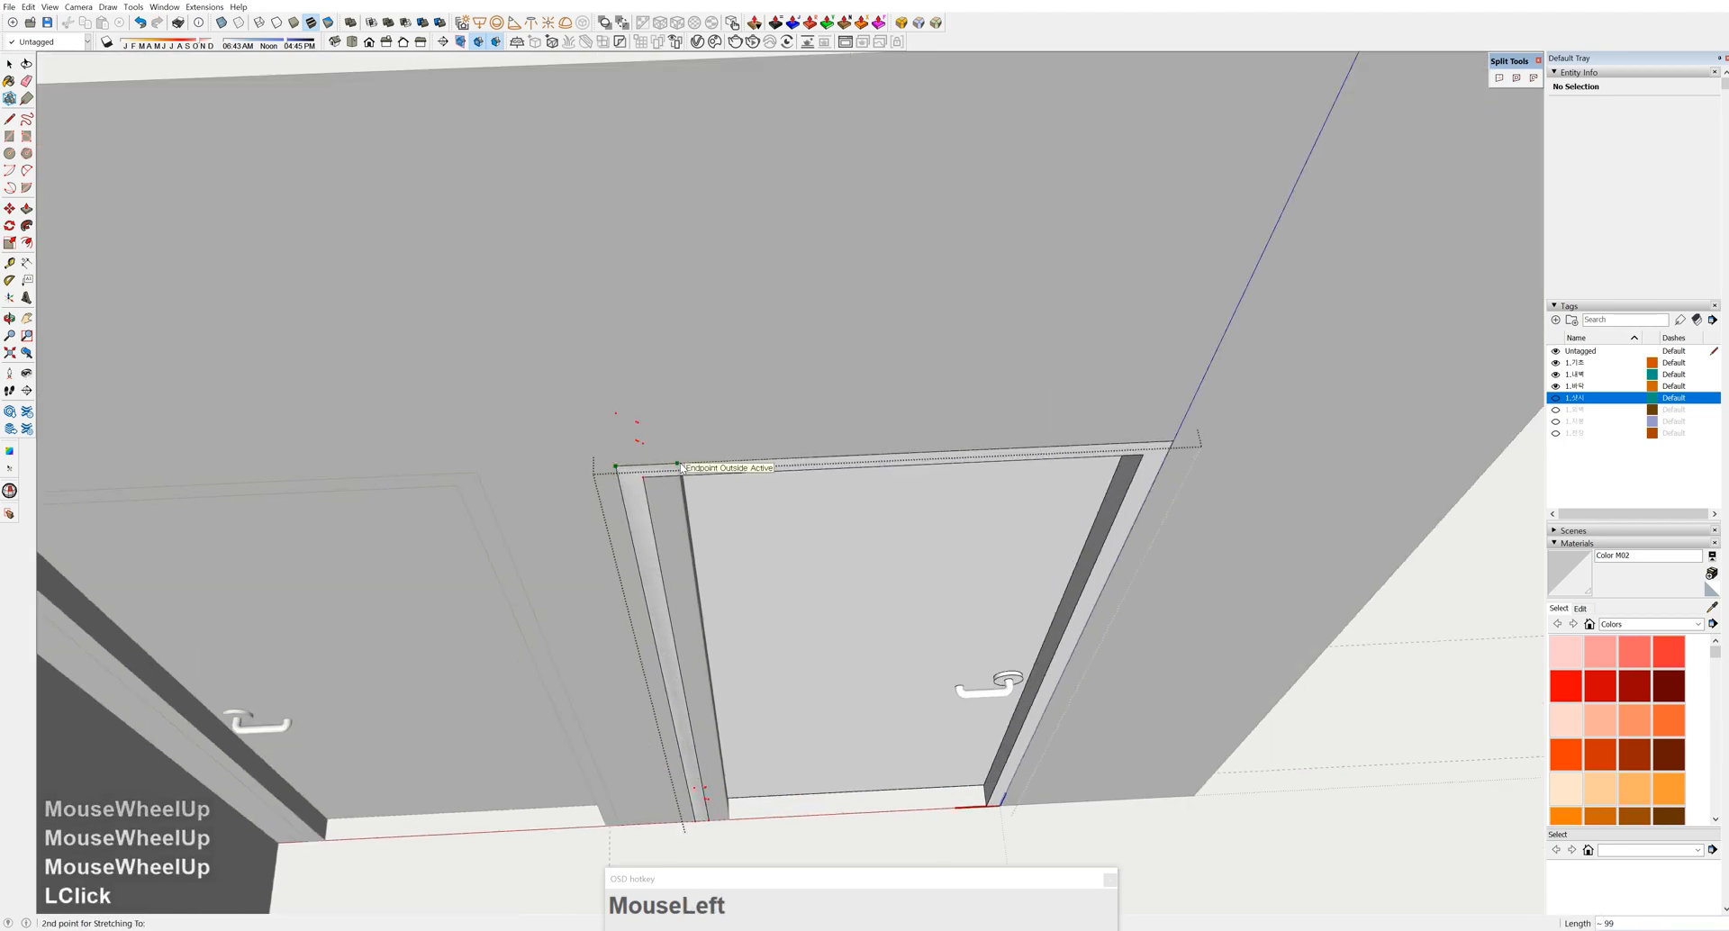
left_click(682, 466)
scroll(817, 533, "down", 7)
key("space")
left_click(981, 591)
left_click(981, 591)
left_click(792, 580)
middle_click_drag(1085, 598, 867, 468)
scroll(1036, 472, "down", 4)
scroll(1038, 478, "down", 5)
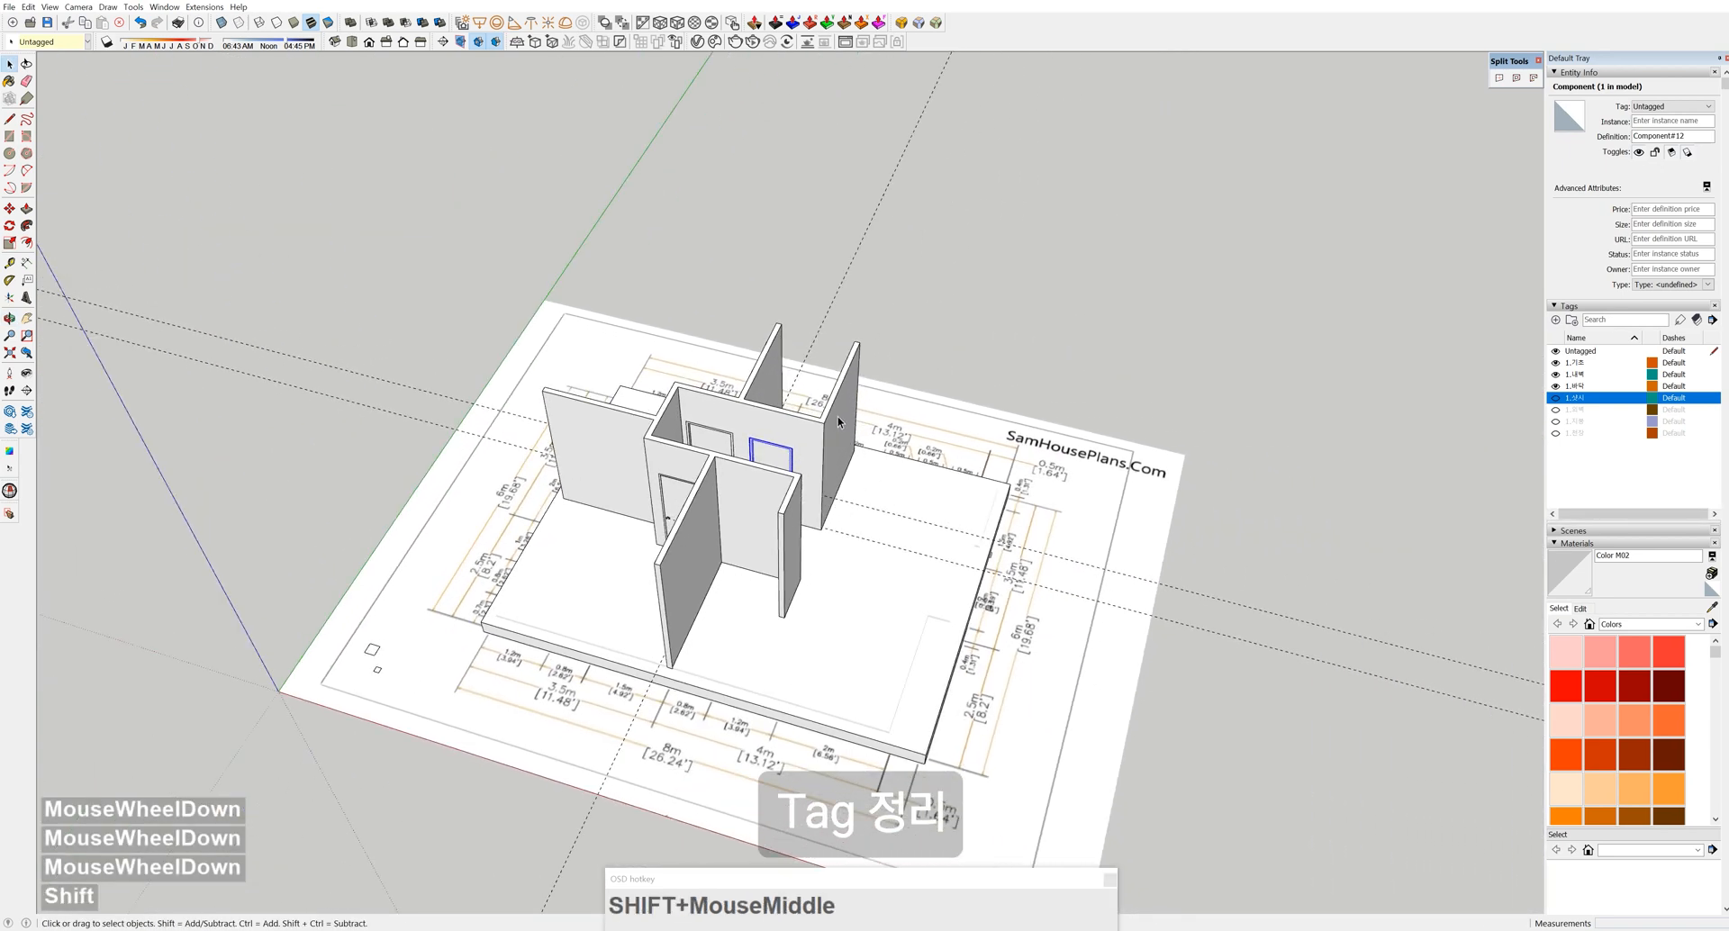
Create a new tag named 1.도어
left_click(1556, 321)
type("1")
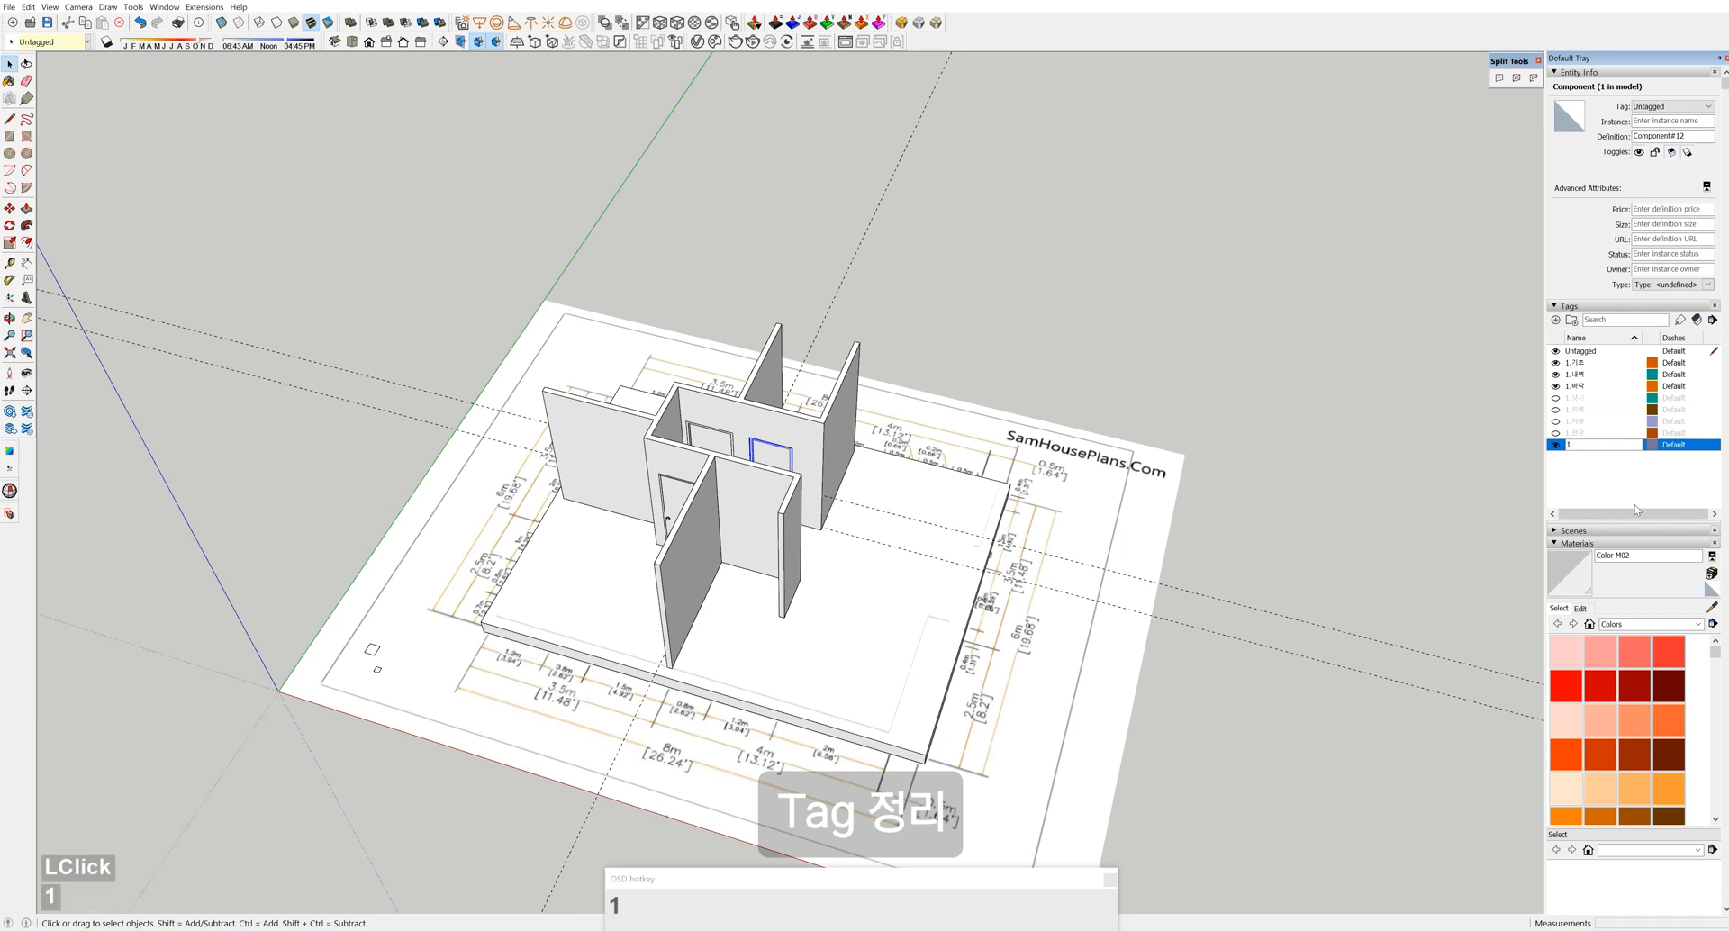
type(".do")
key("BackSpace")
key("BackSpace")
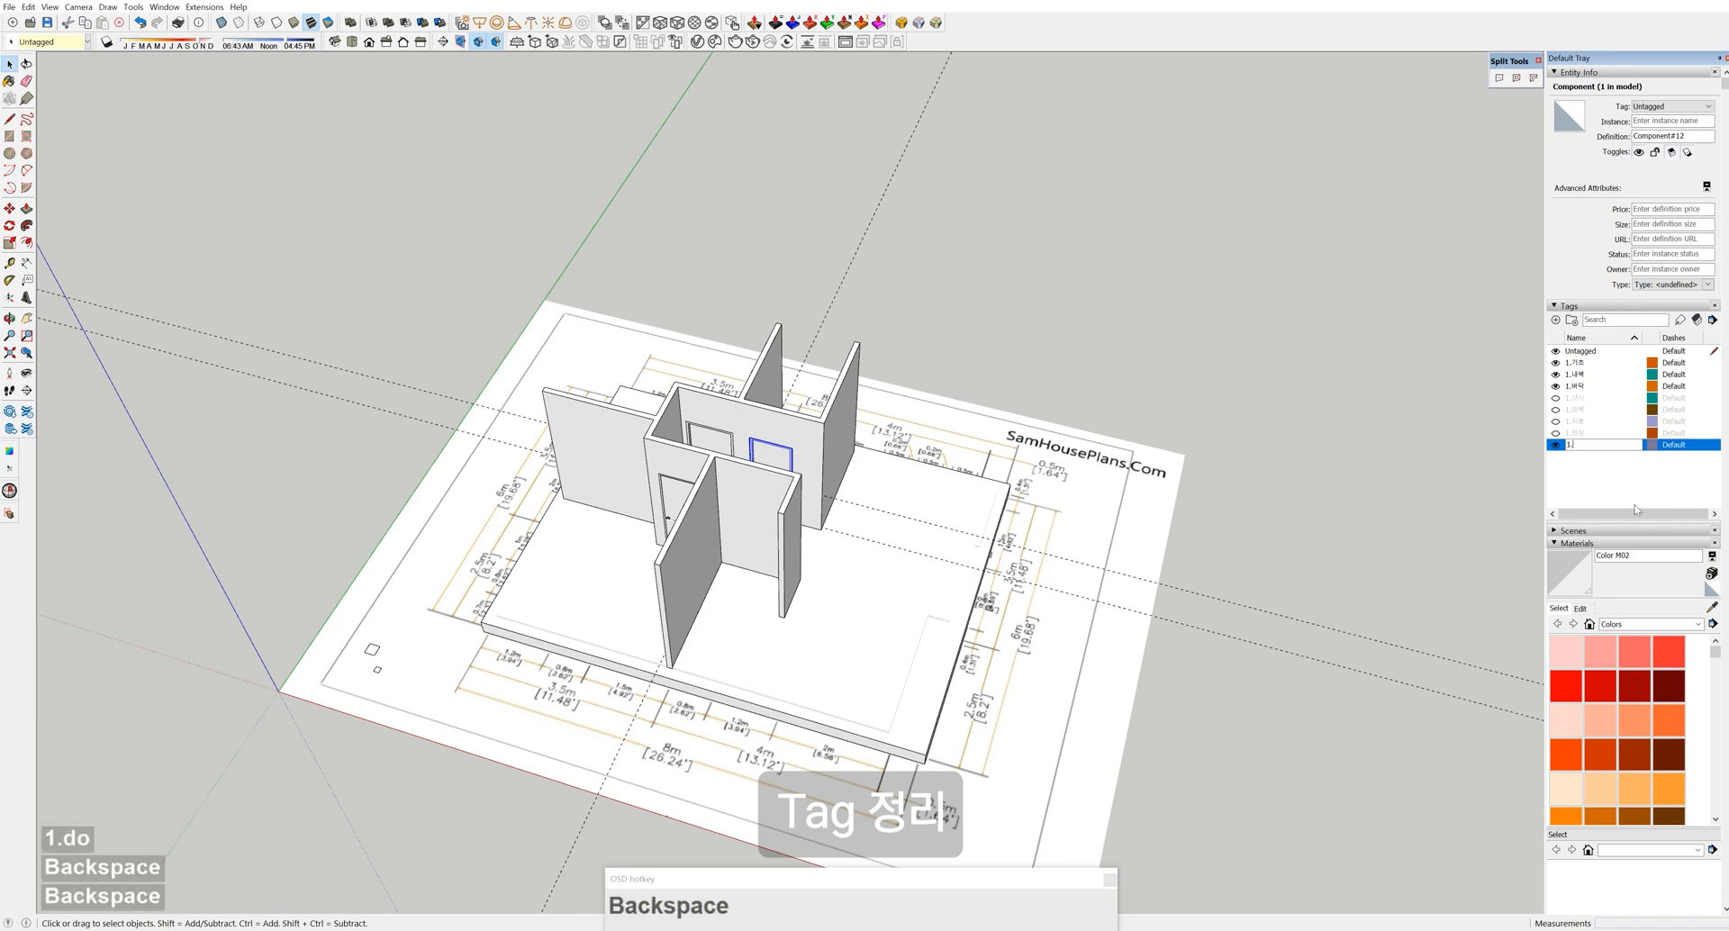
key("Hangul")
type("ㄷ")
type("어")
key("Return")
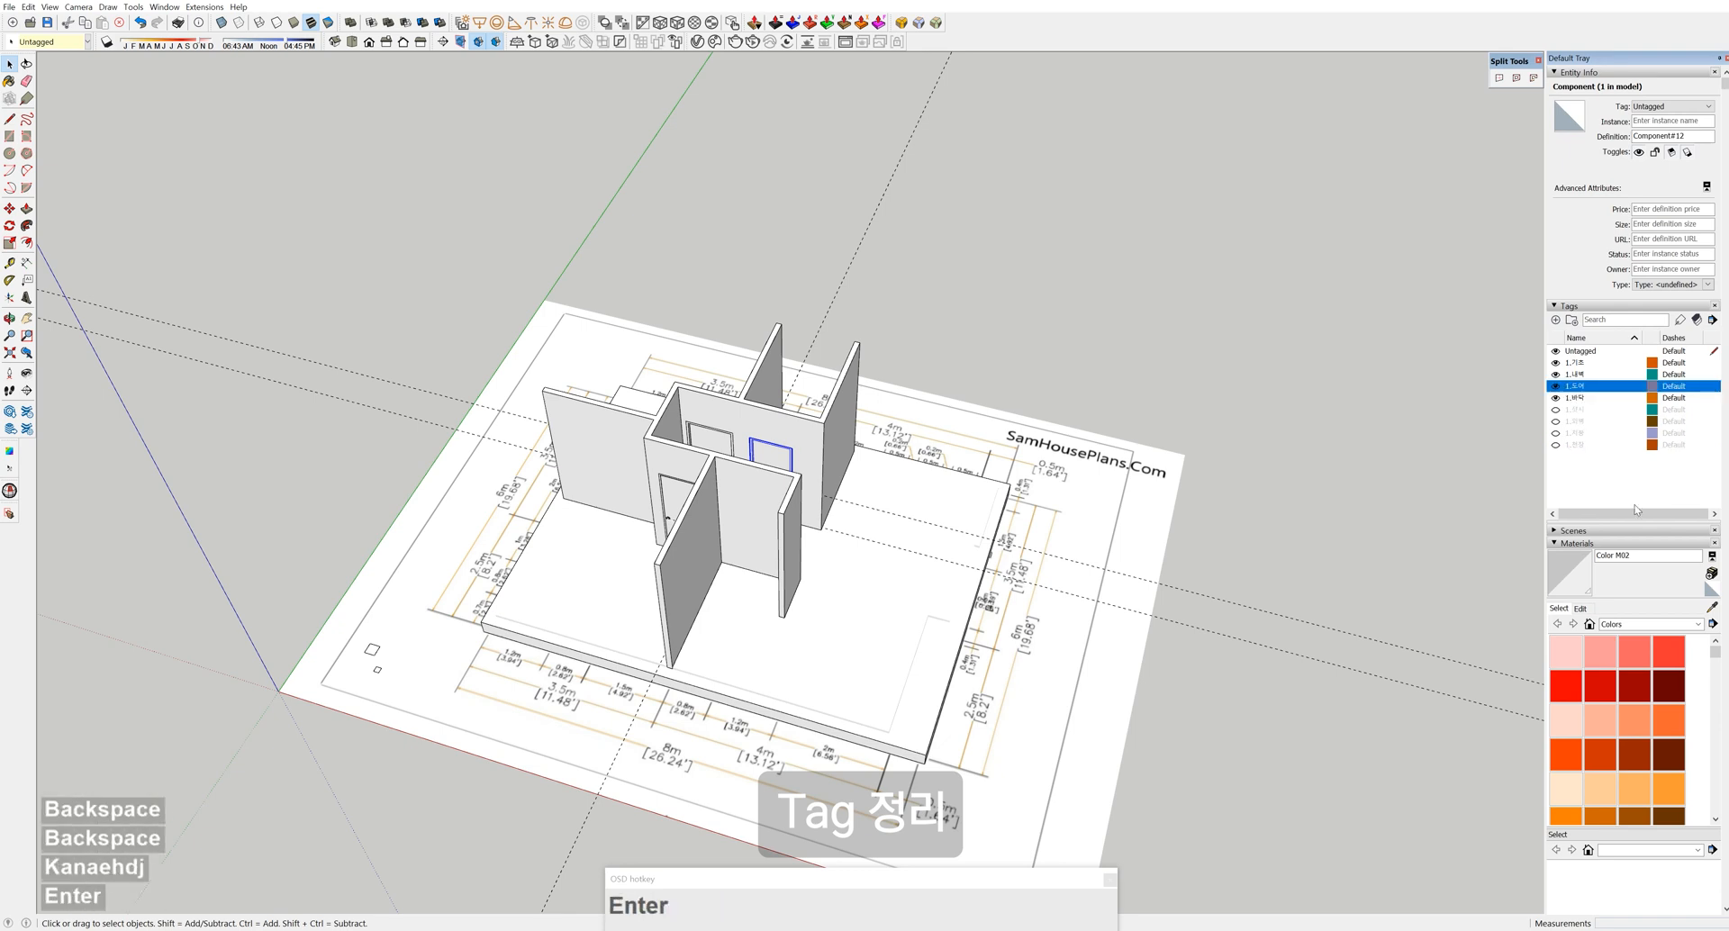
Add the left door to the selection and assign all three doors to the 1.도어 tag
scroll(916, 659, "up", 1)
mouse_move(914, 657)
middle_mouse_down()
mouse_move(564, 603)
mouse_move(784, 521)
middle_mouse_up()
scroll(612, 460, "up", 7)
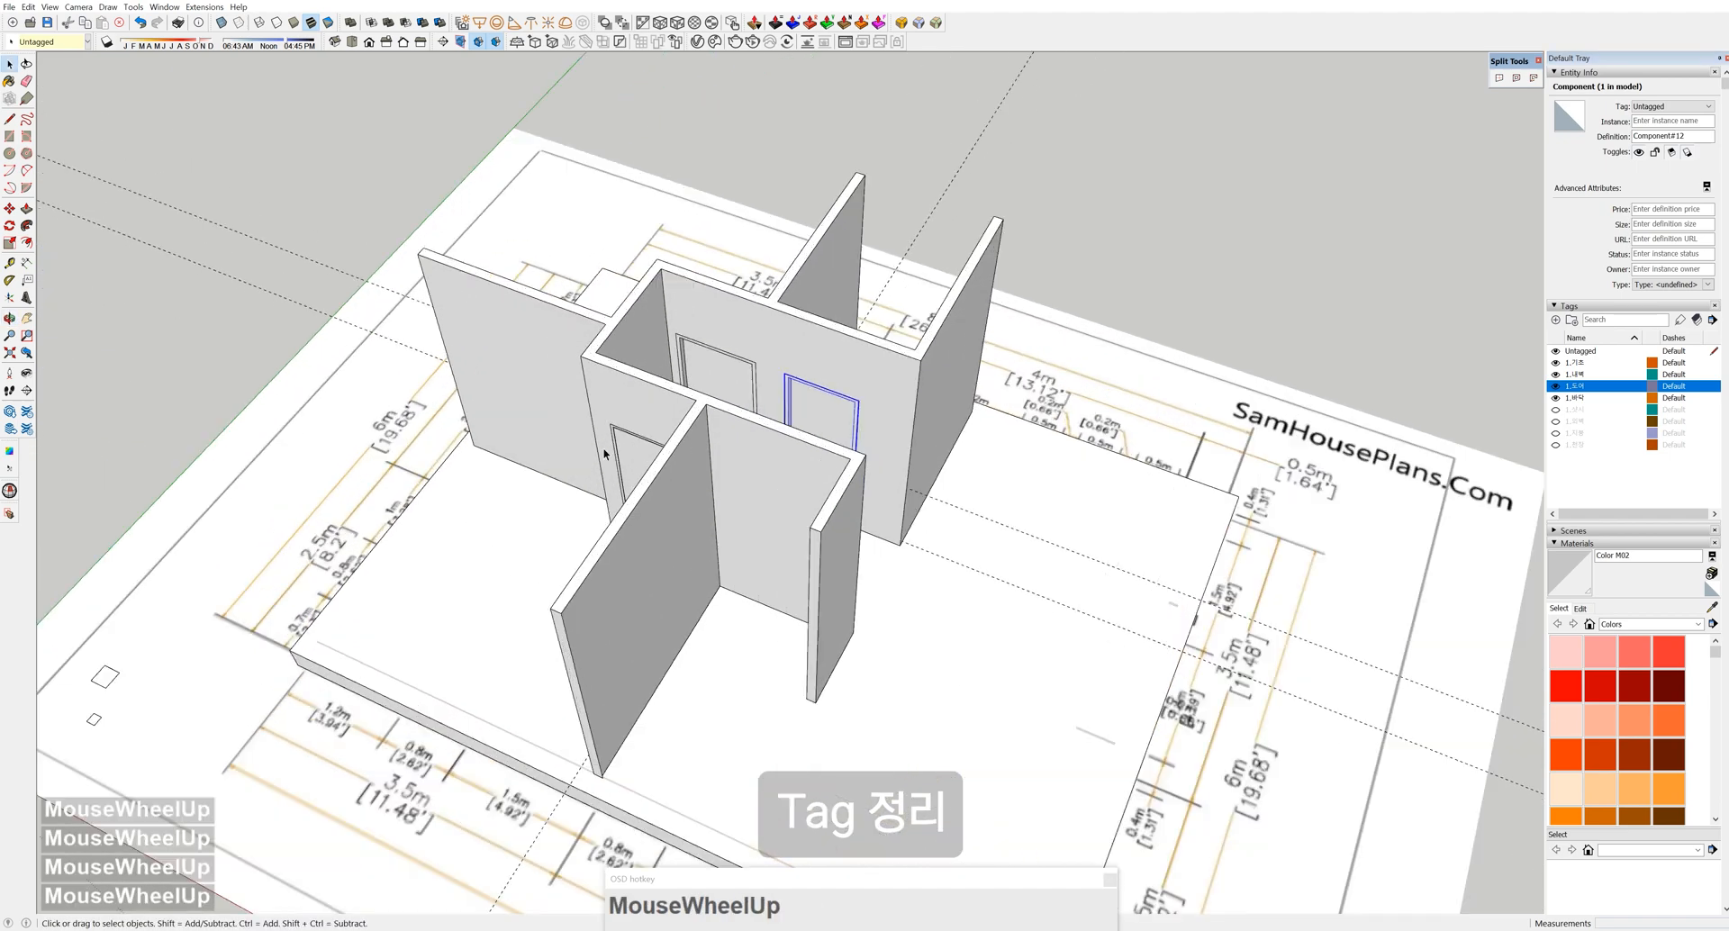
left_click(642, 461, "shift")
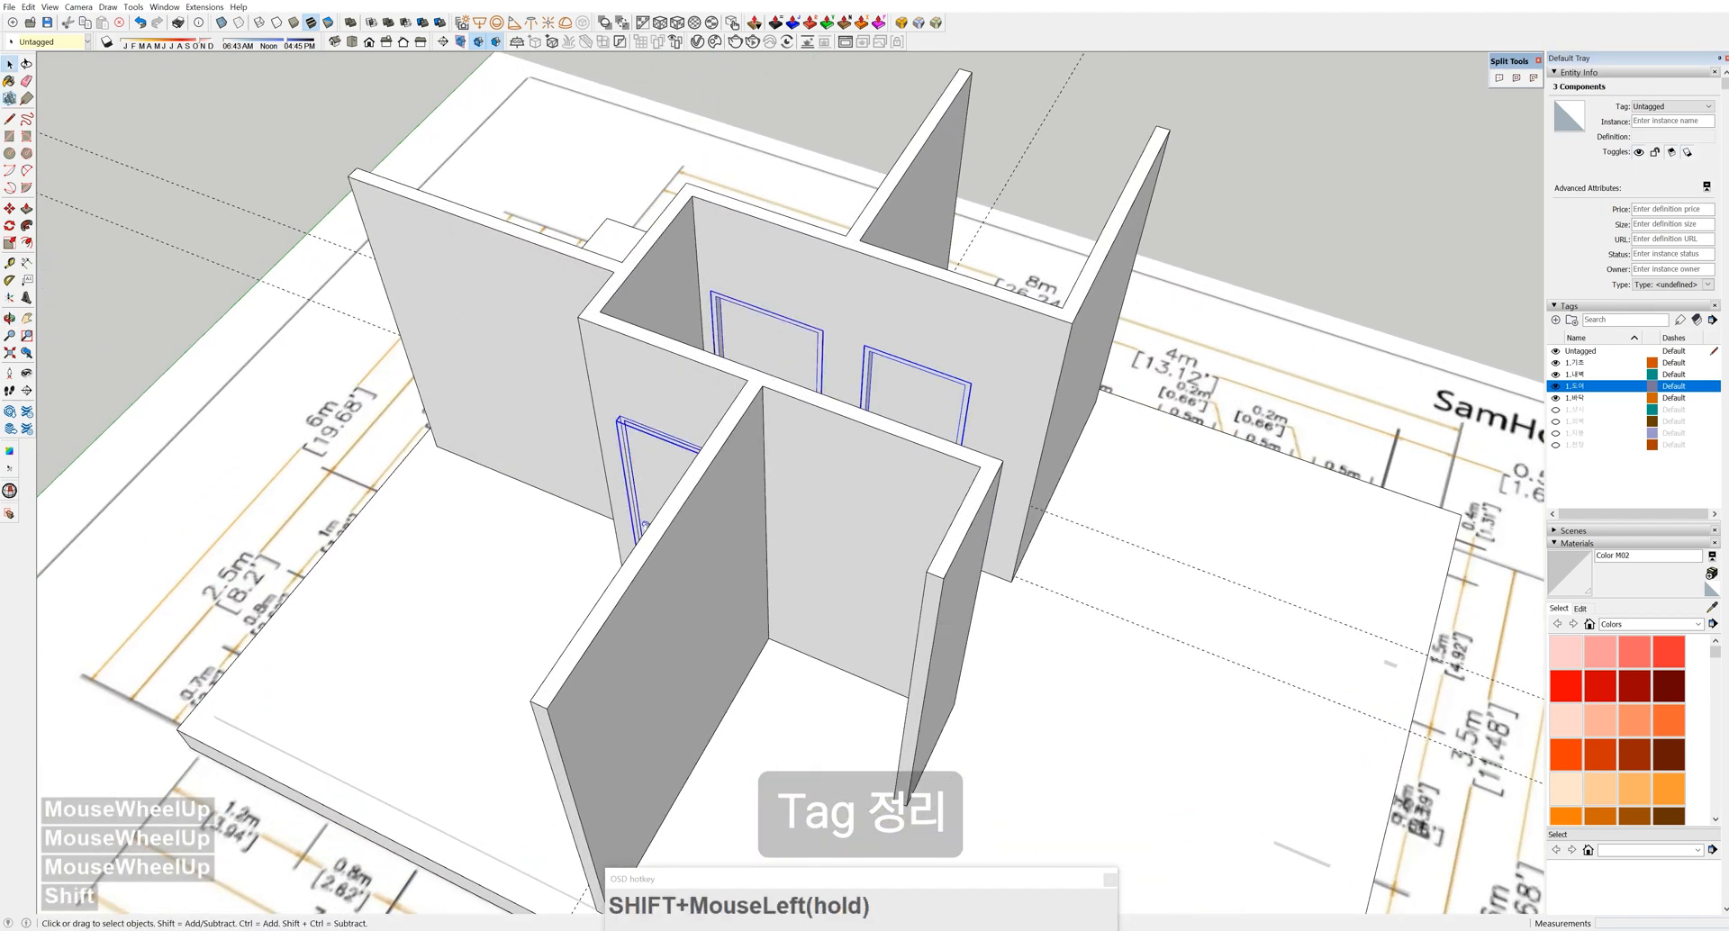
left_click(1668, 108)
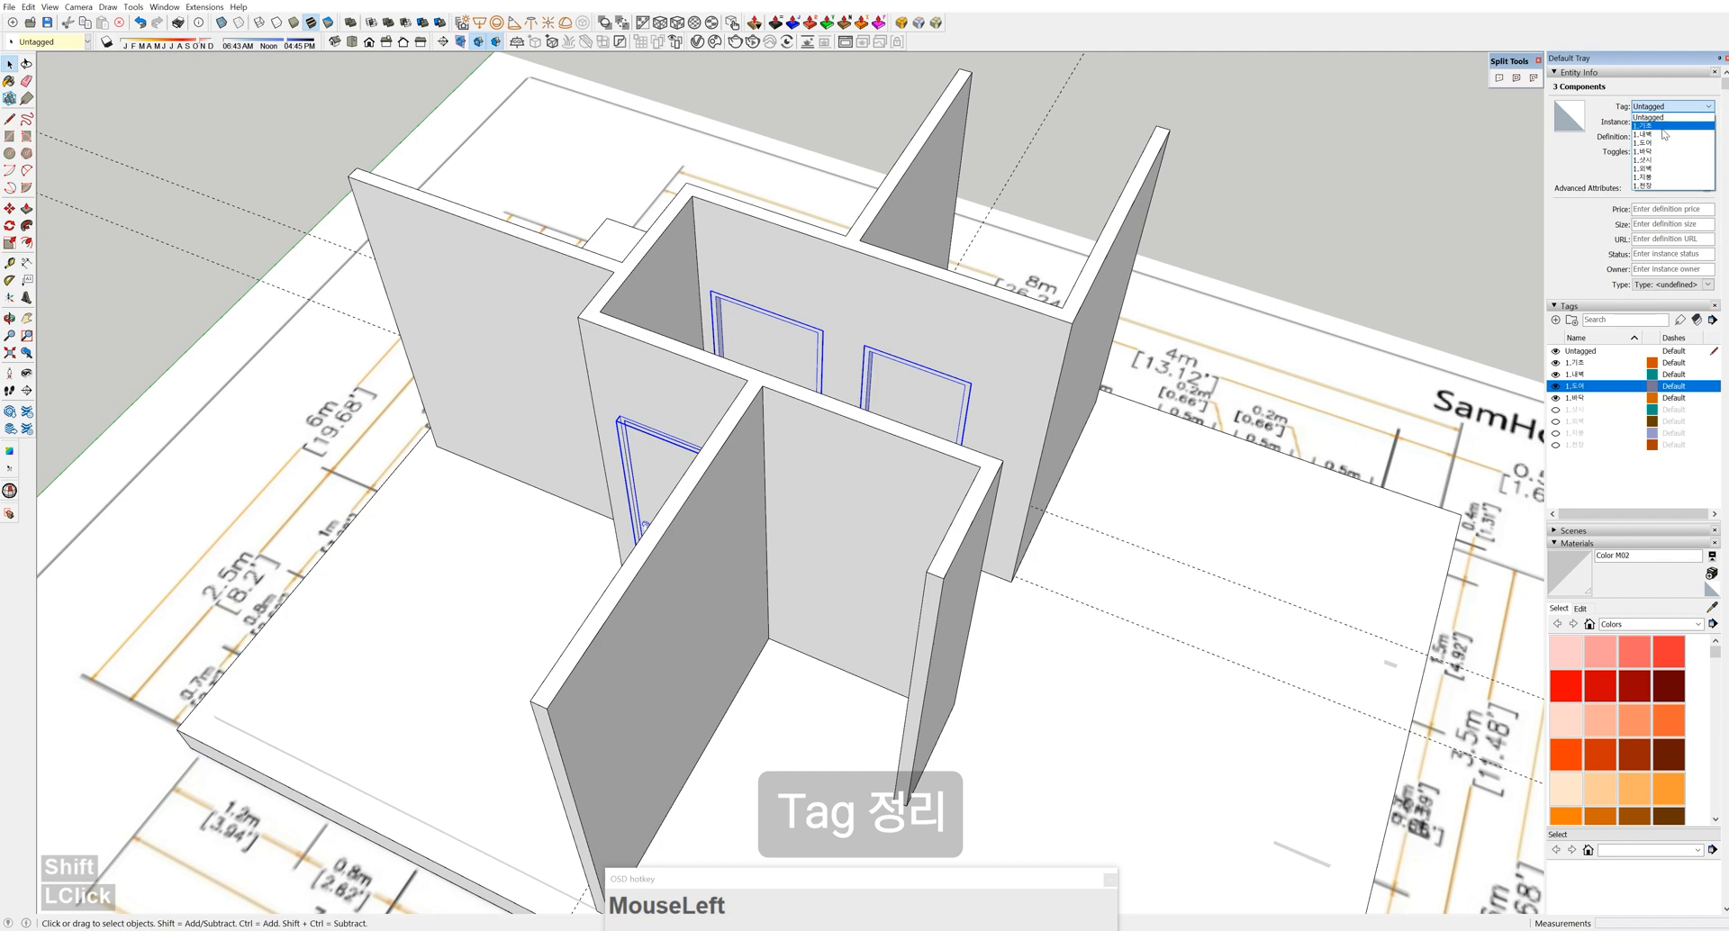
left_click(1662, 144)
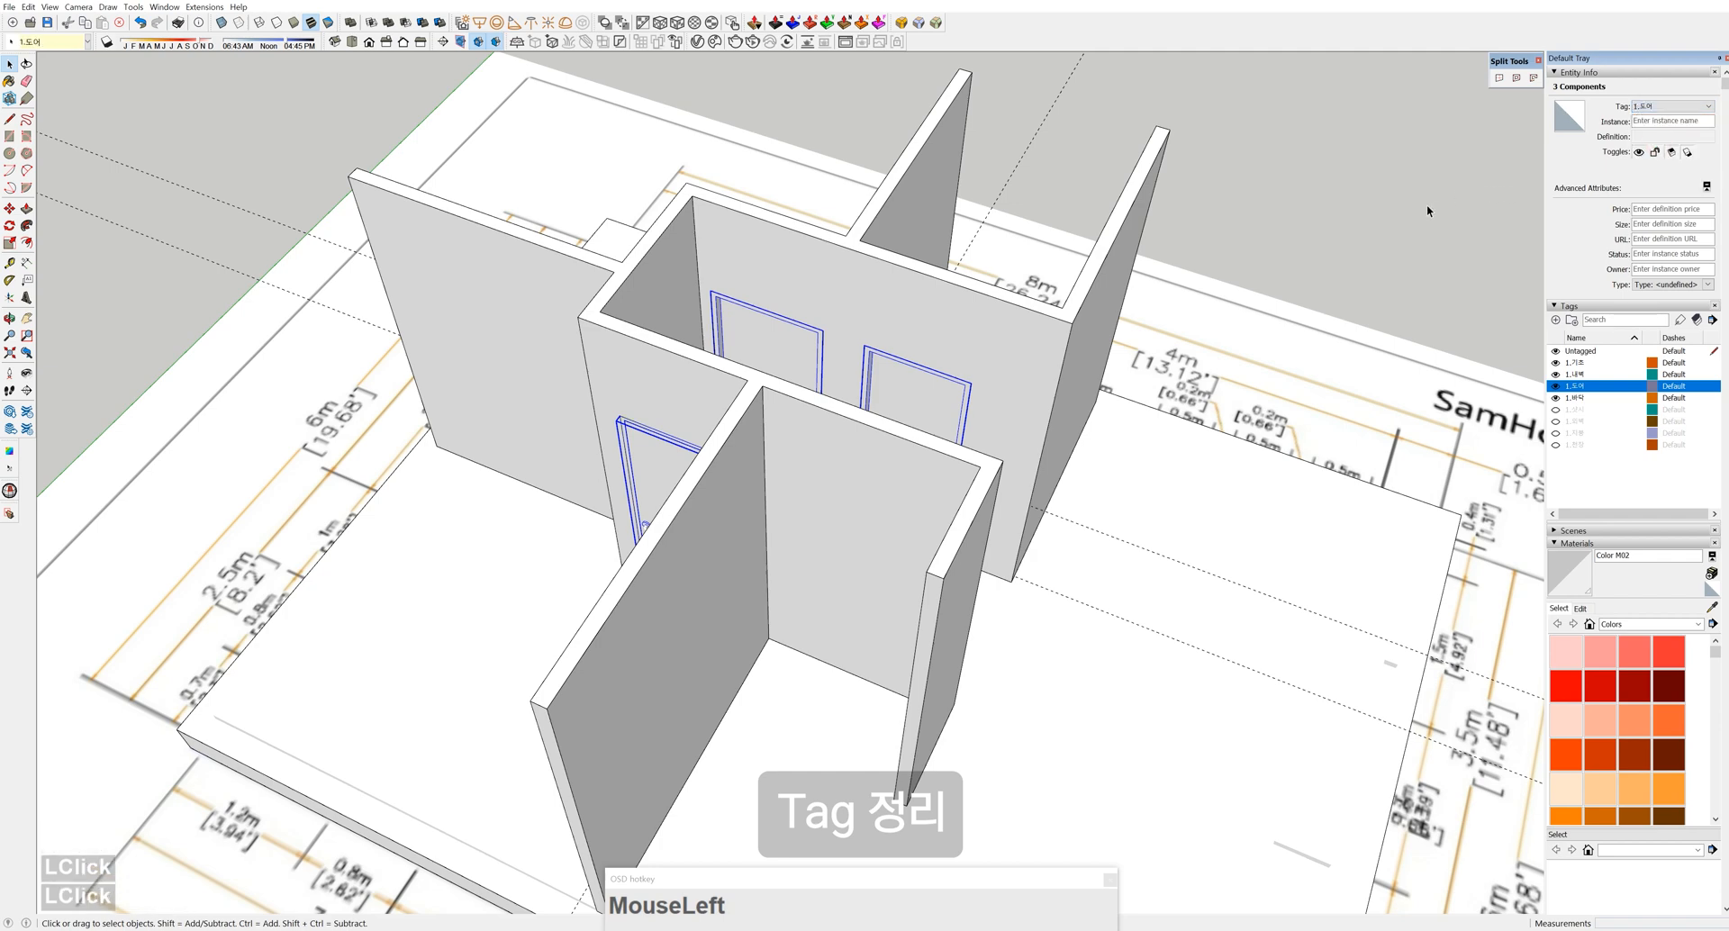
Make the 1.외벽 outer walls visible again and view the whole house from above
scroll(1176, 389, "down", 5)
middle_click_drag(1171, 397, 692, 426)
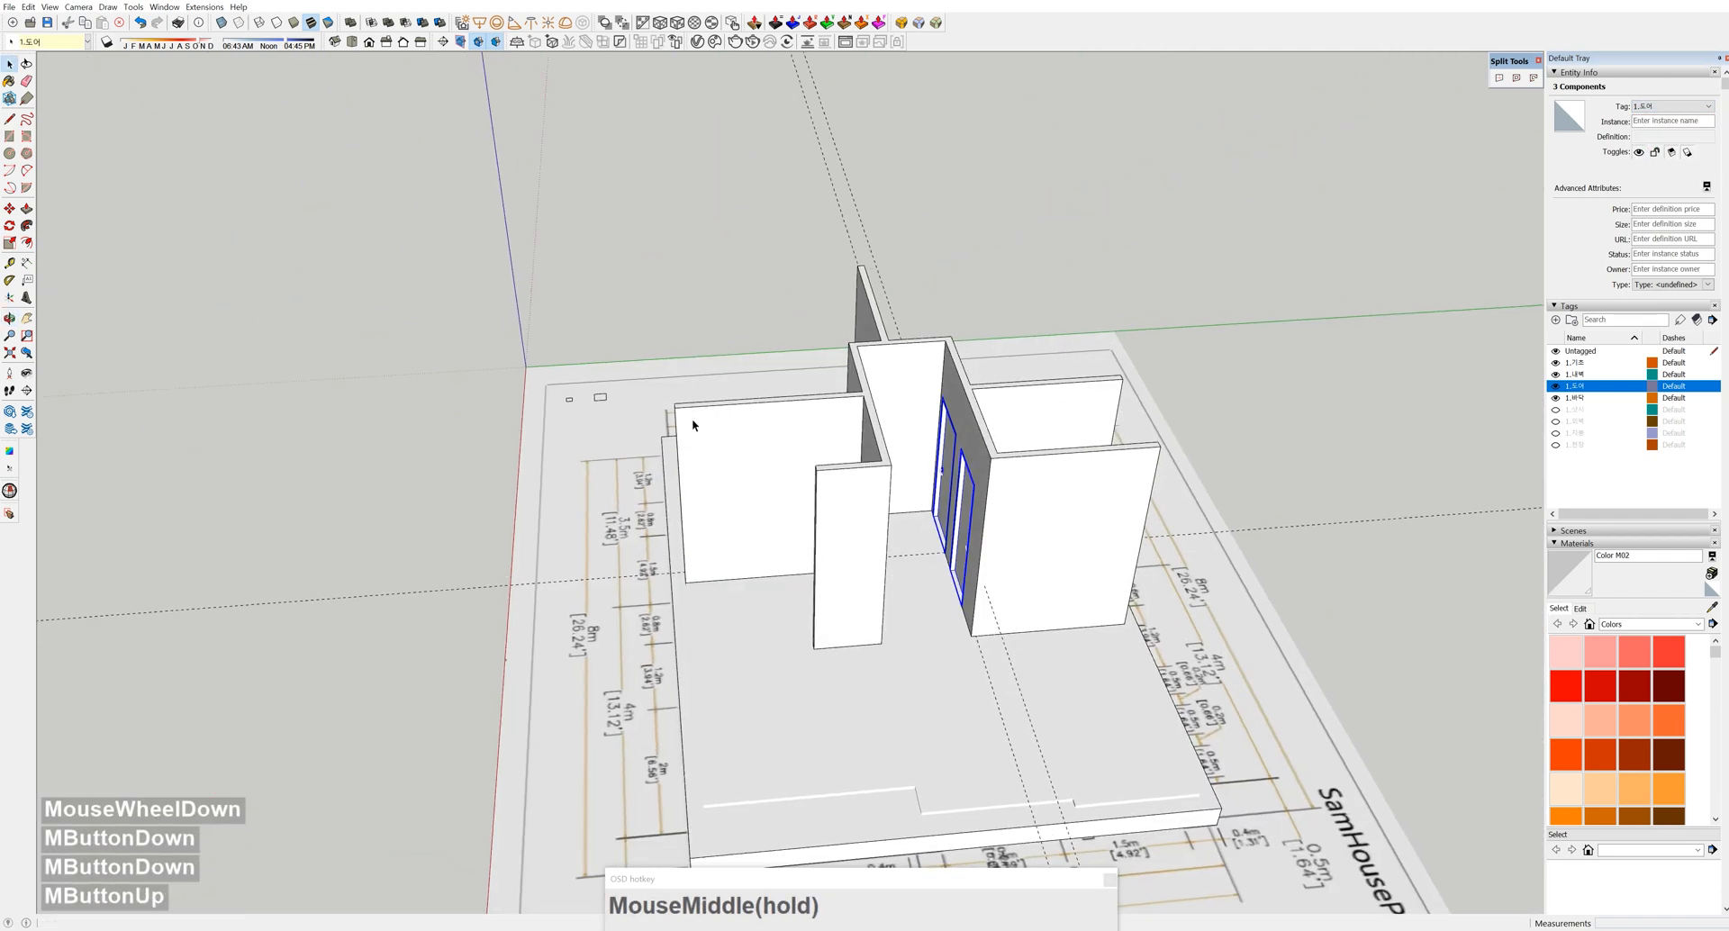
left_click(1556, 421)
middle_click_drag(991, 504, 935, 666)
Delete the selected door components and turn the view to face the front doorway
middle_click_drag(924, 720, 1245, 393)
key("Delete")
scroll(493, 664, "down", 3)
middle_click_drag(494, 664, 981, 417)
middle_click_drag(558, 716, 712, 710)
scroll(712, 710, "up", 6)
mouse_move(703, 560)
middle_mouse_down()
mouse_move(942, 618)
mouse_move(708, 635)
mouse_move(721, 652)
mouse_move(396, 611)
middle_mouse_up()
scroll(716, 659, "up", 4)
Open the base slab group and select the doorway threshold face
double_click(743, 671)
left_click(519, 594)
key("Escape")
double_click(526, 590)
scroll(394, 611, "up", 4)
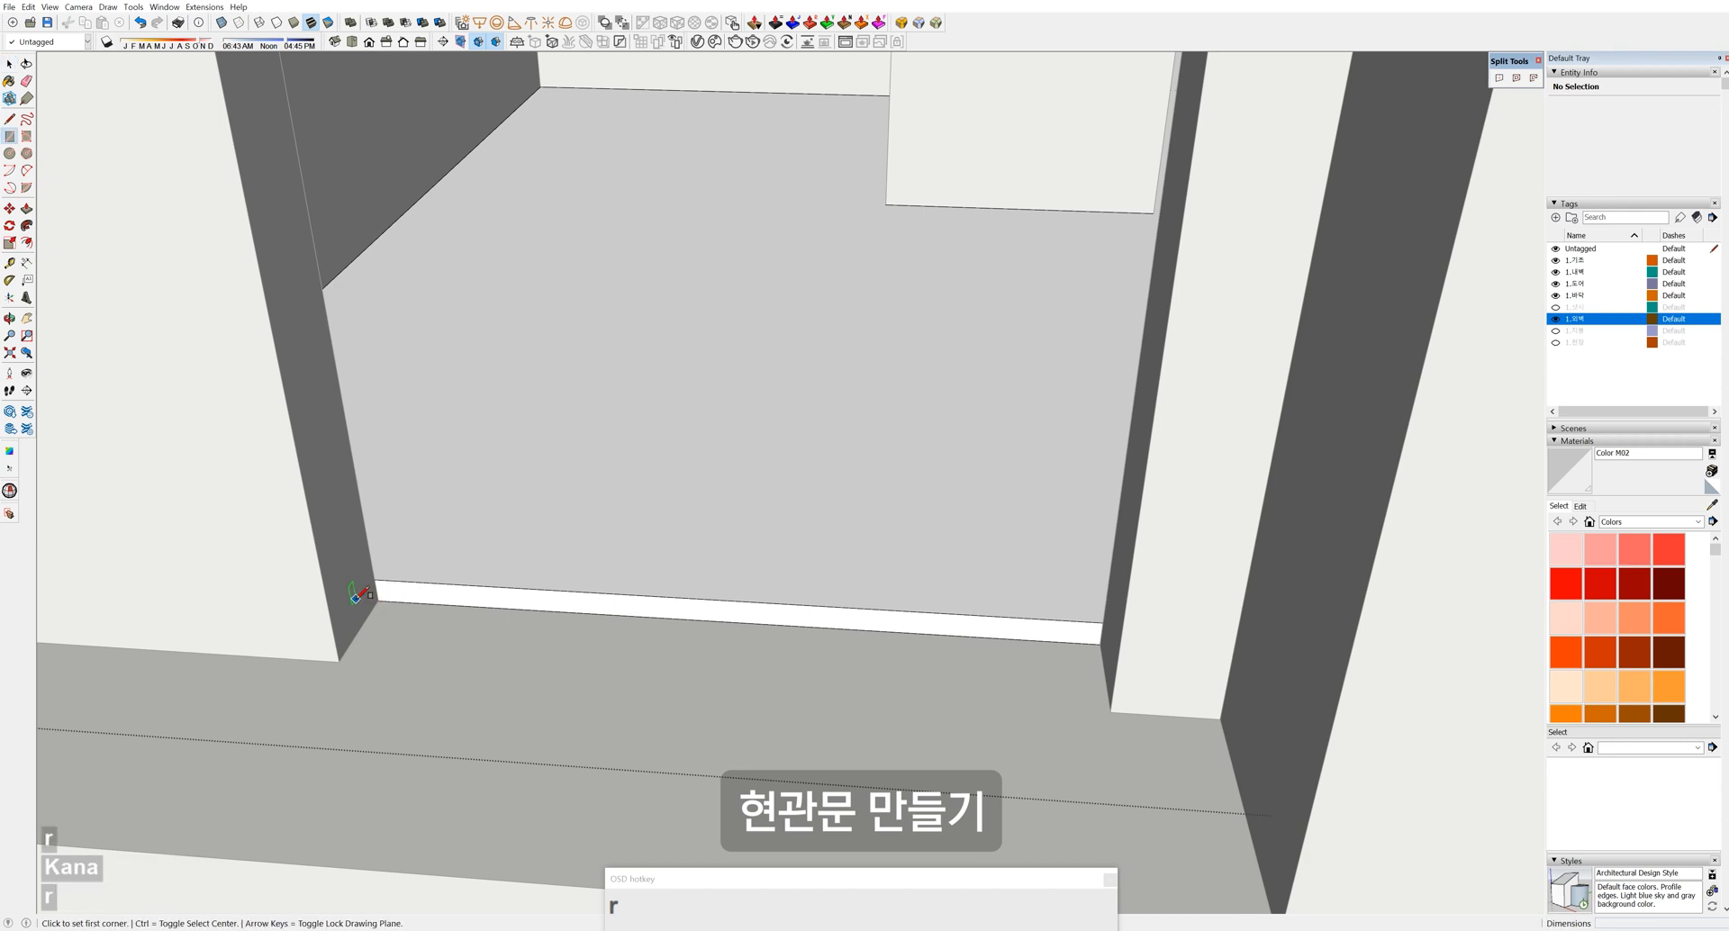
Push/Pull the threshold face out flush with the outer wall, then close the slab group
left_click_drag(379, 599, 615, 587)
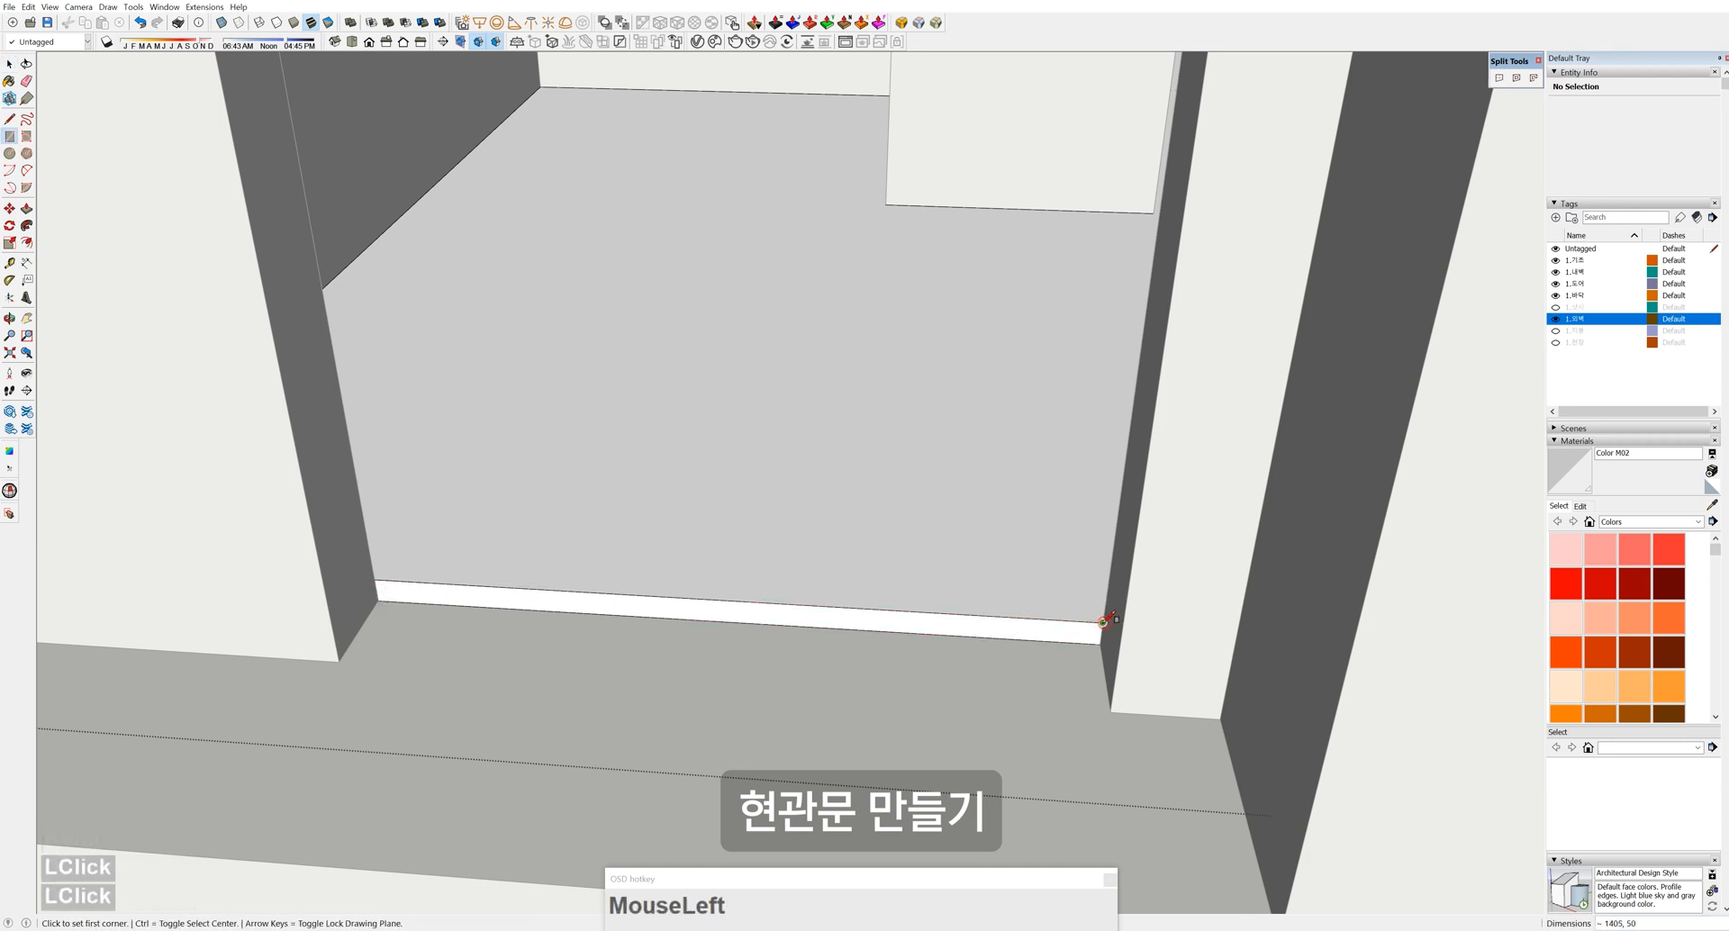
key("space")
left_click(1089, 632)
key("p")
left_click(1086, 634)
left_click(1163, 634)
key("space")
scroll(921, 561, "down", 5)
middle_click_drag(920, 561, 971, 562)
left_click(668, 687)
Place a Tape Measure guide 405 in from the doorway wall edge
left_click(1049, 552)
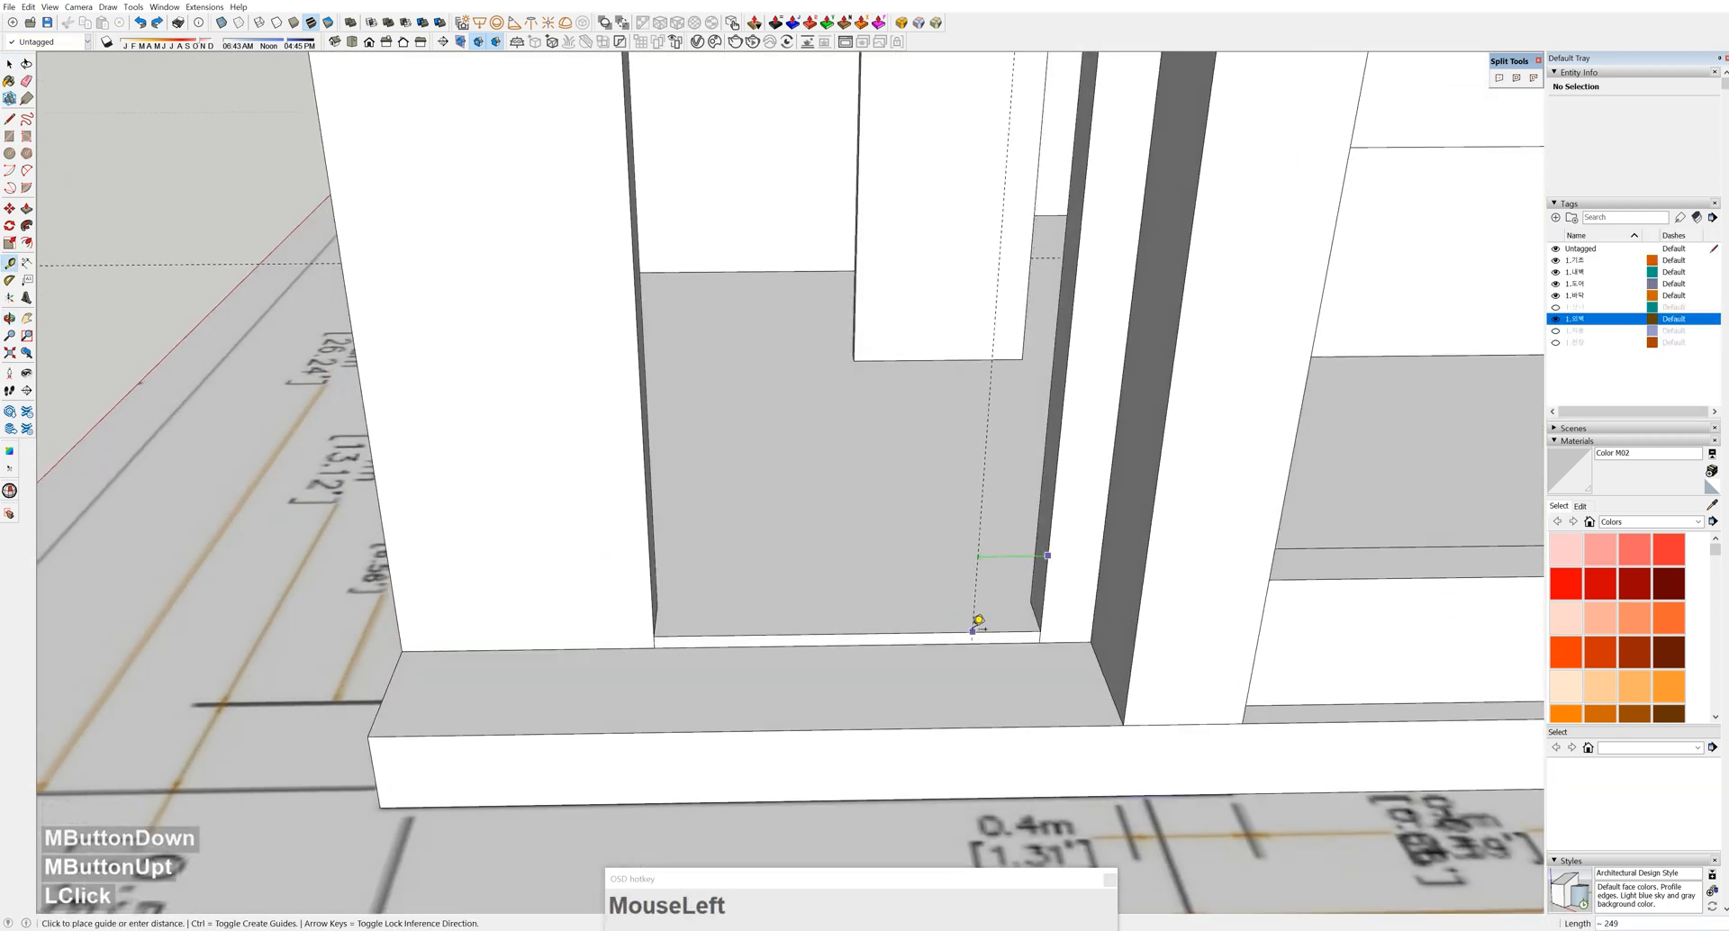
key("Return")
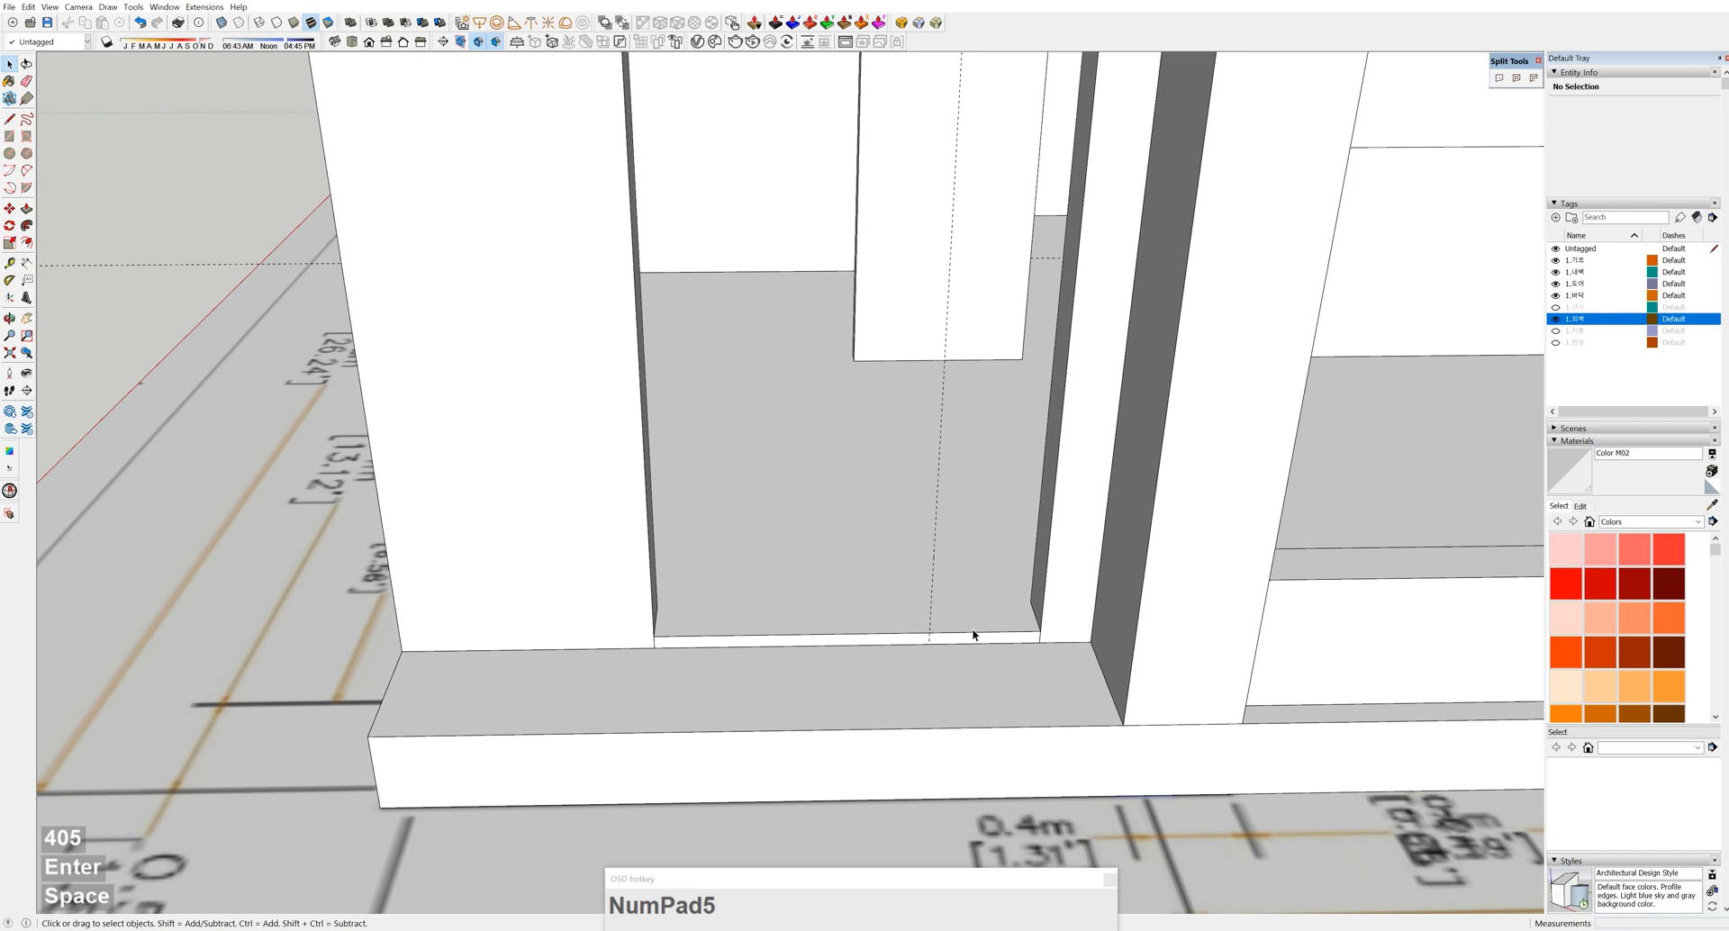
middle_click_drag(979, 622, 873, 765, "shift")
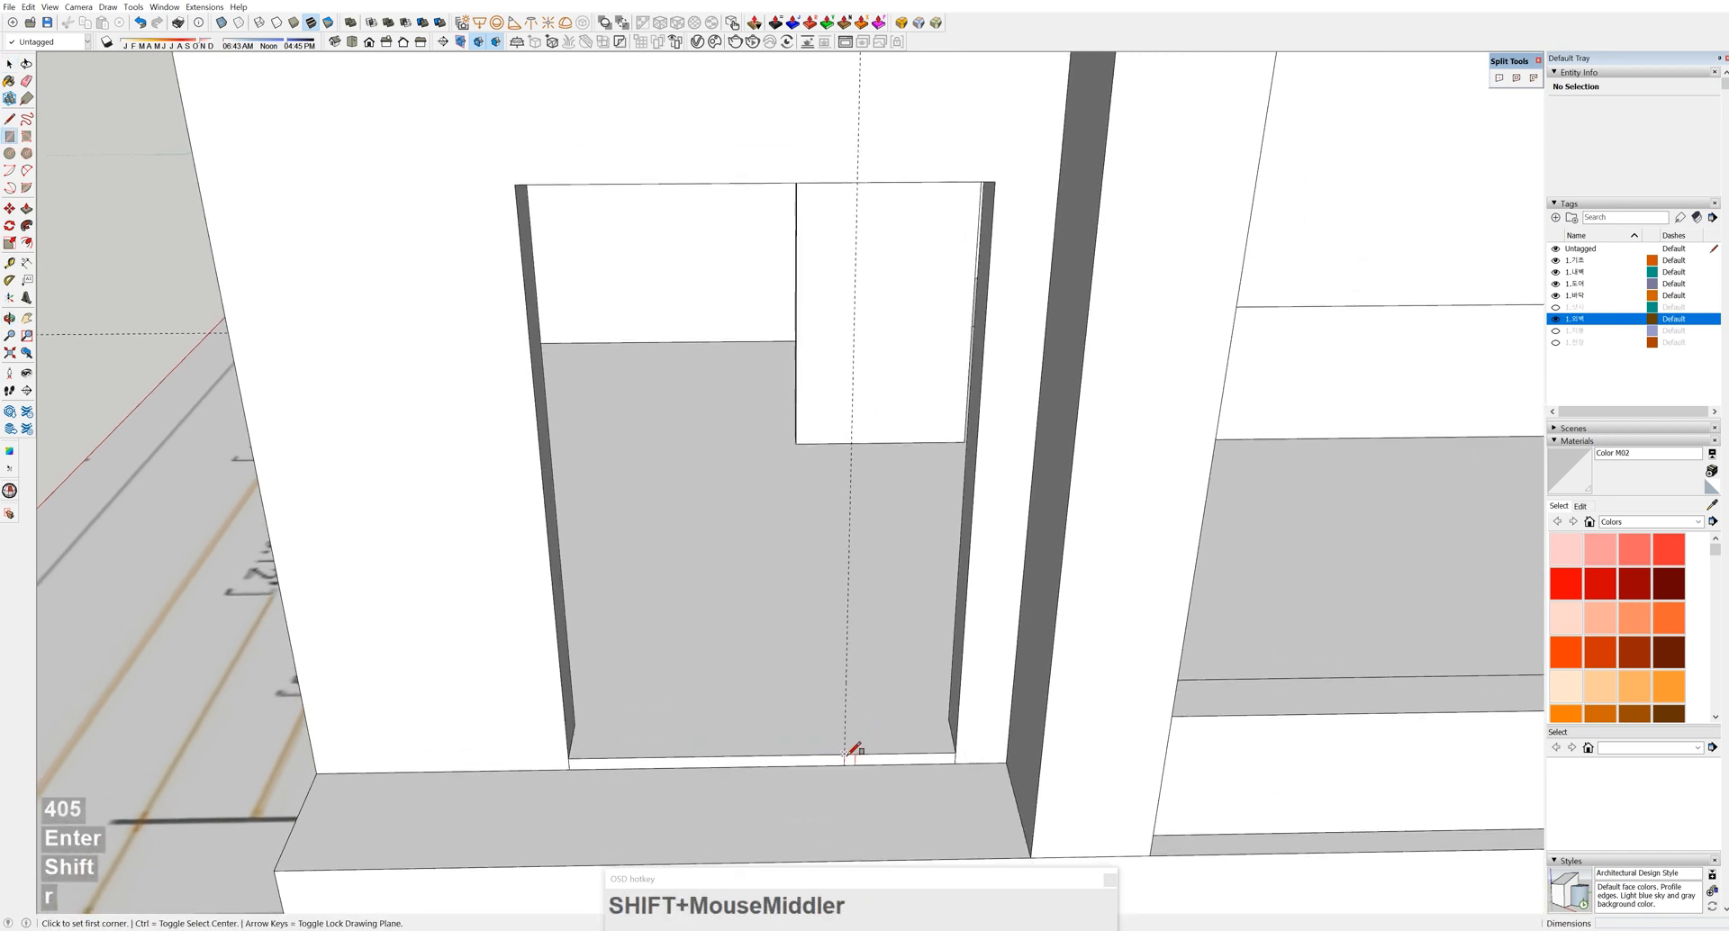
Draw a door-panel rectangle from the threshold up to the top of the side opening
left_click(847, 753)
left_click(995, 182)
key("space")
key("t")
key("space")
Offset the panel outline 40 inward and delete the inner face, leaving a frame
key("o")
left_click(977, 443)
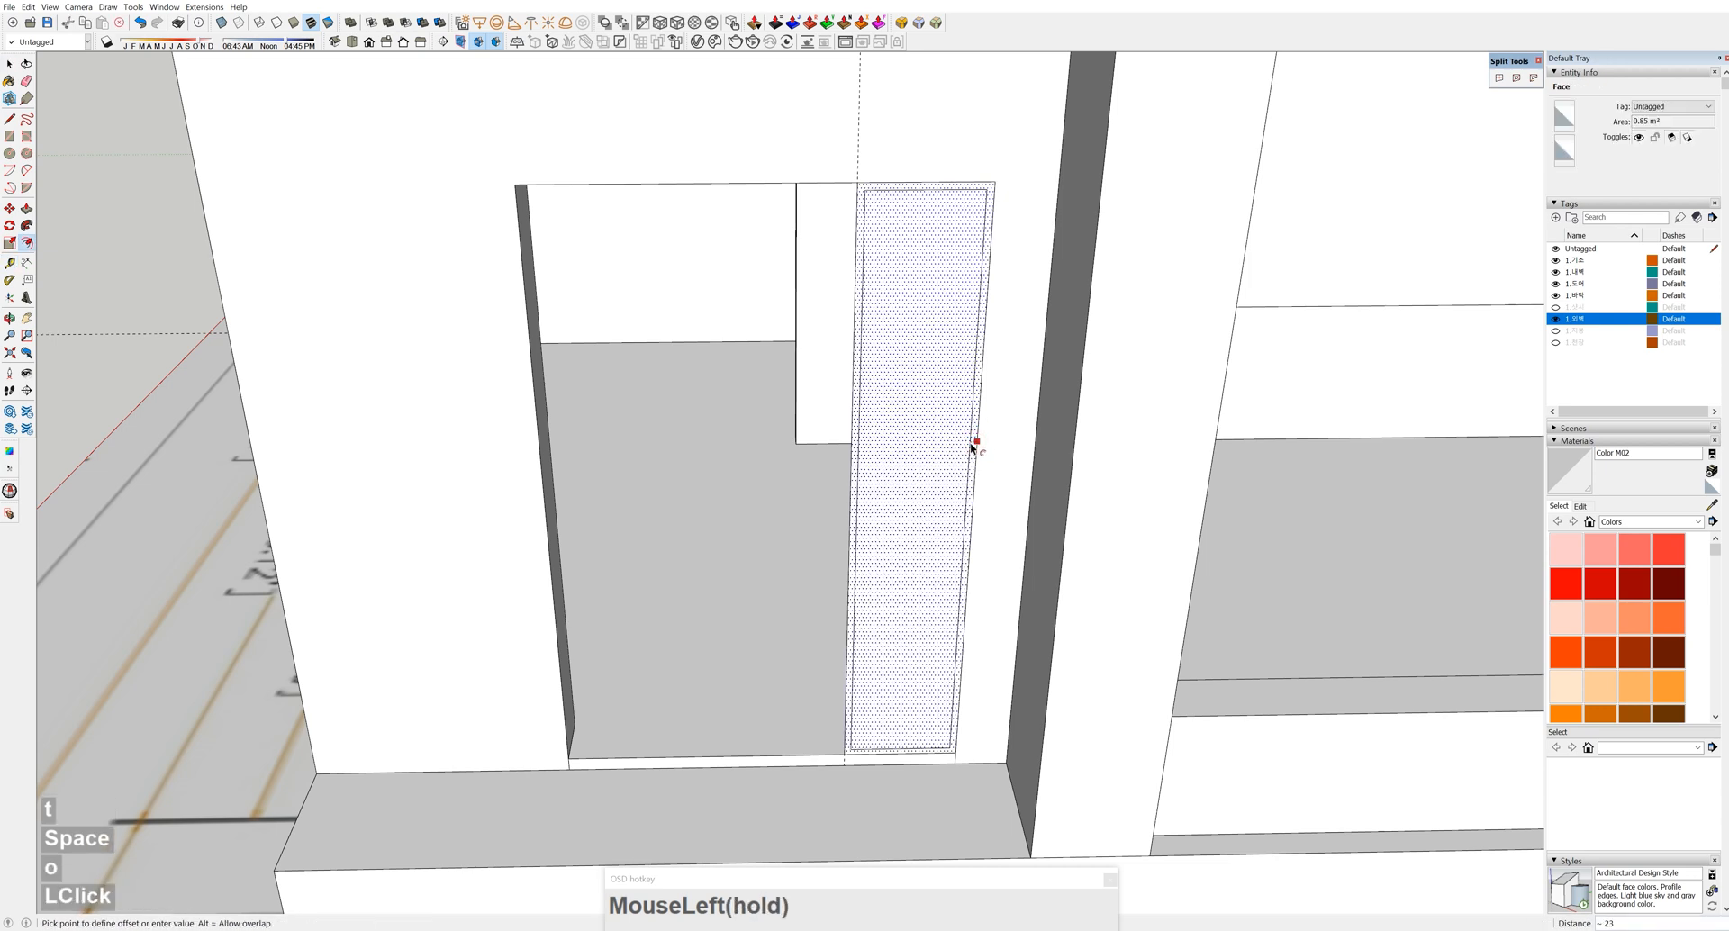
left_click_drag(970, 445, 965, 447)
type("40")
key("Return")
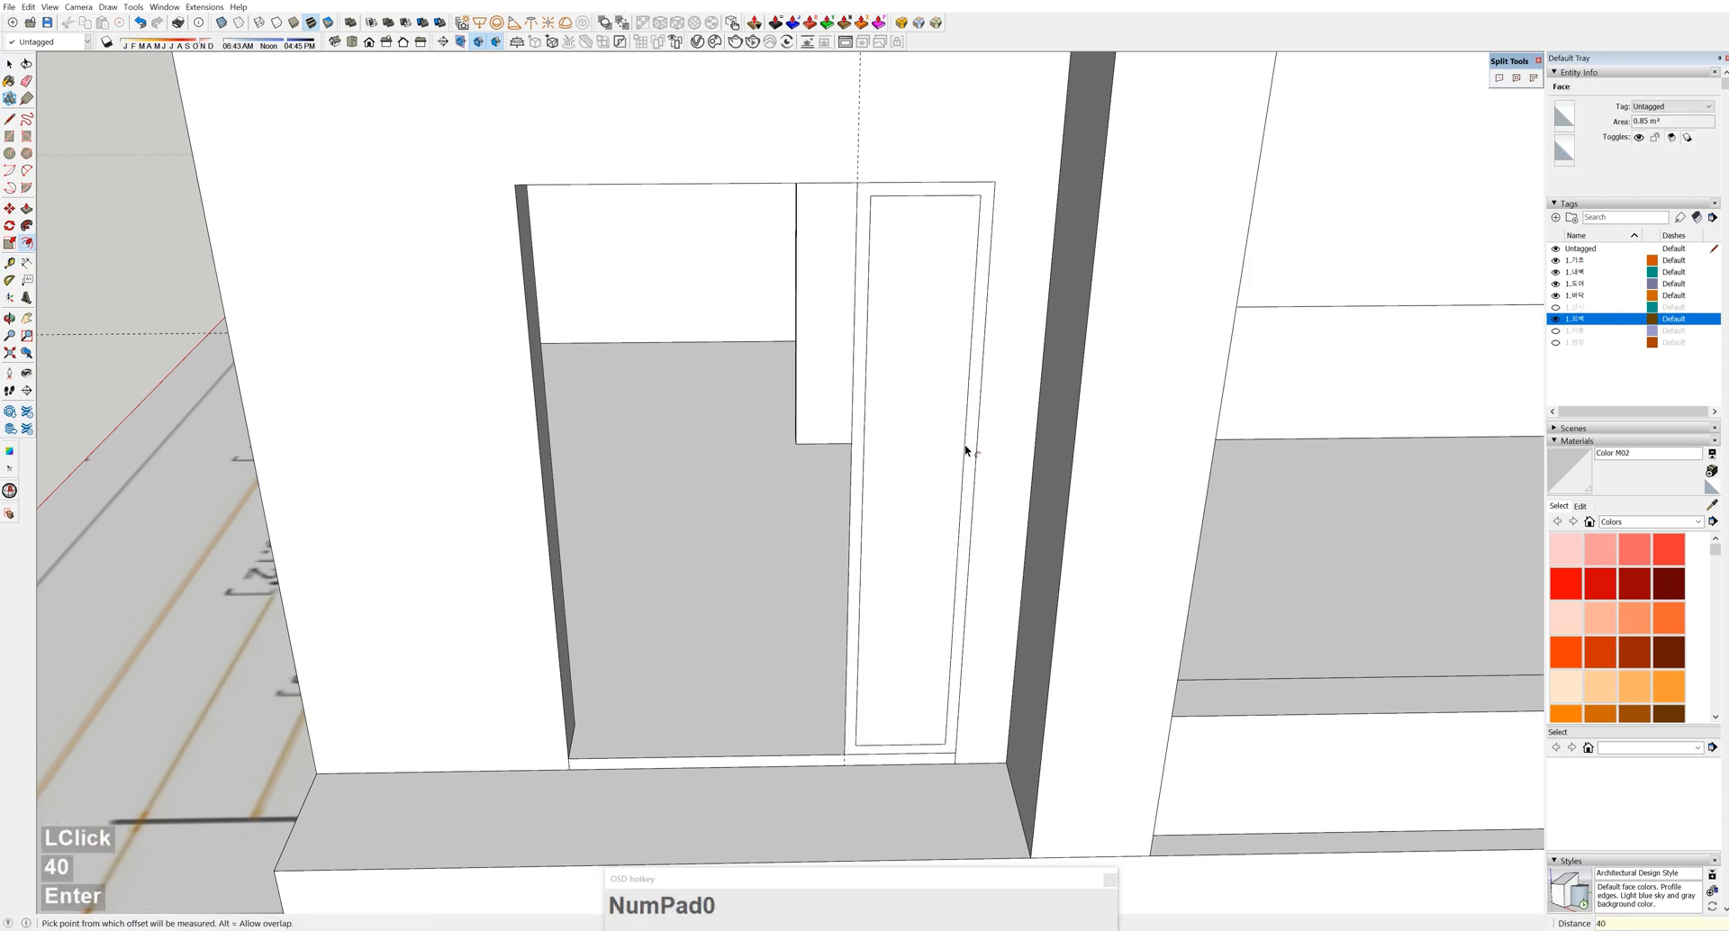
key("space")
left_click(939, 487)
key("Delete")
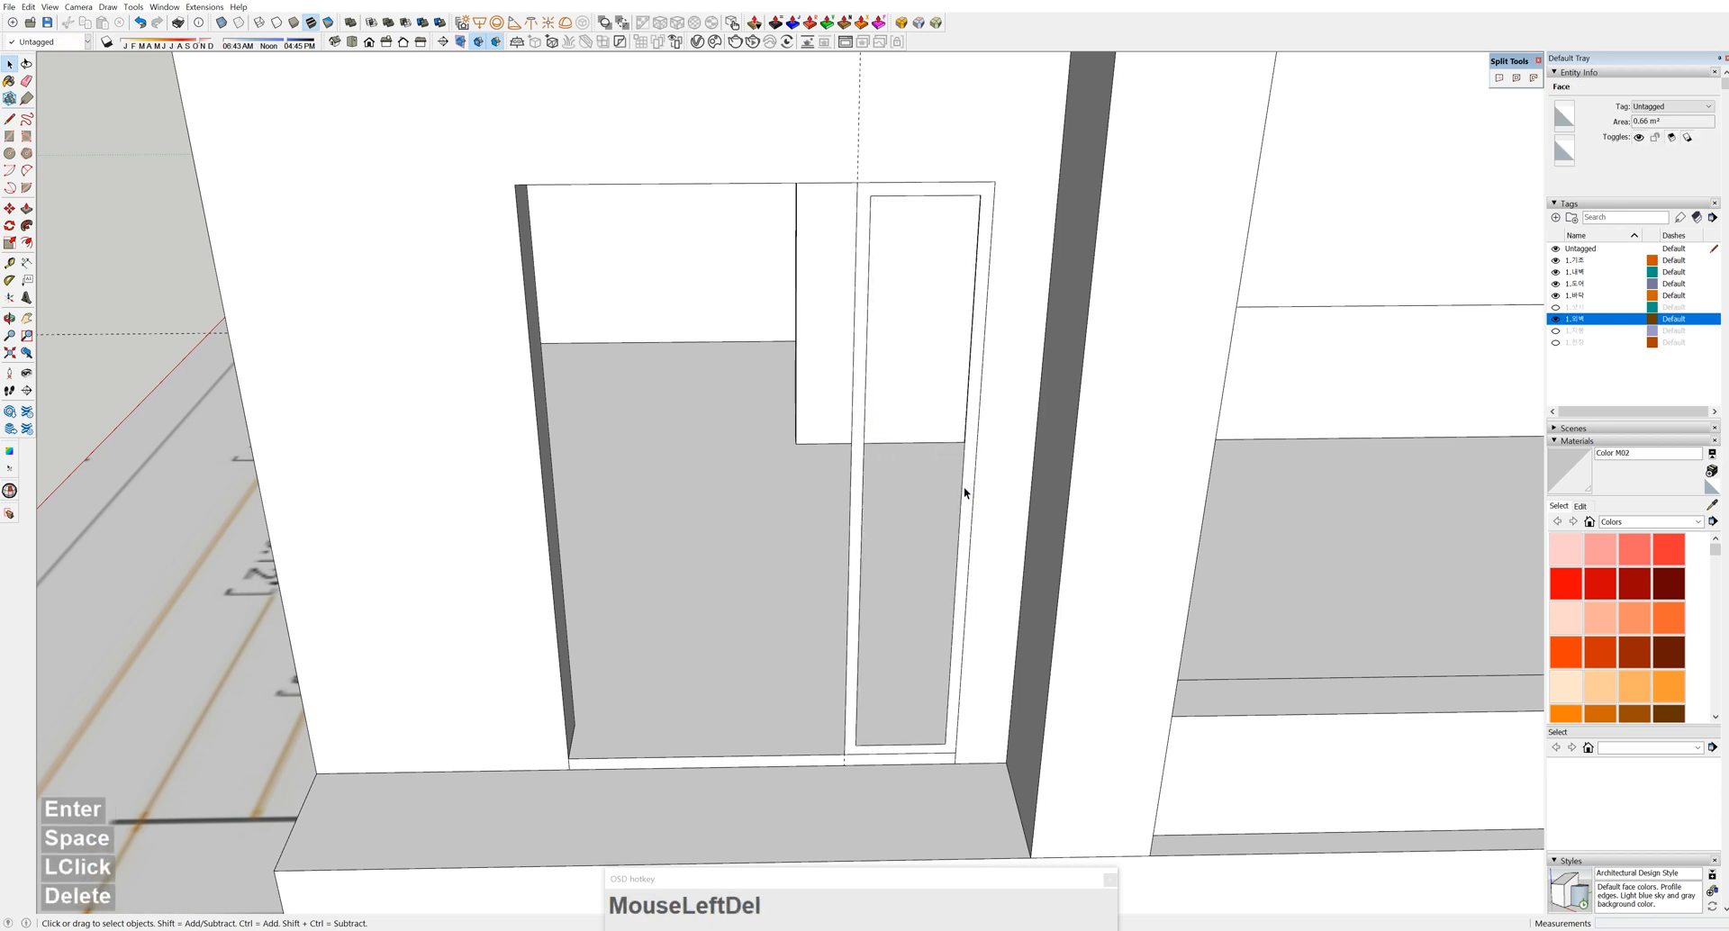
Group the frame ring and Push/Pull it 100 deep
double_click(962, 490)
middle_click_drag(862, 583, 980, 677)
scroll(980, 678, "up", 6)
double_click(1022, 700)
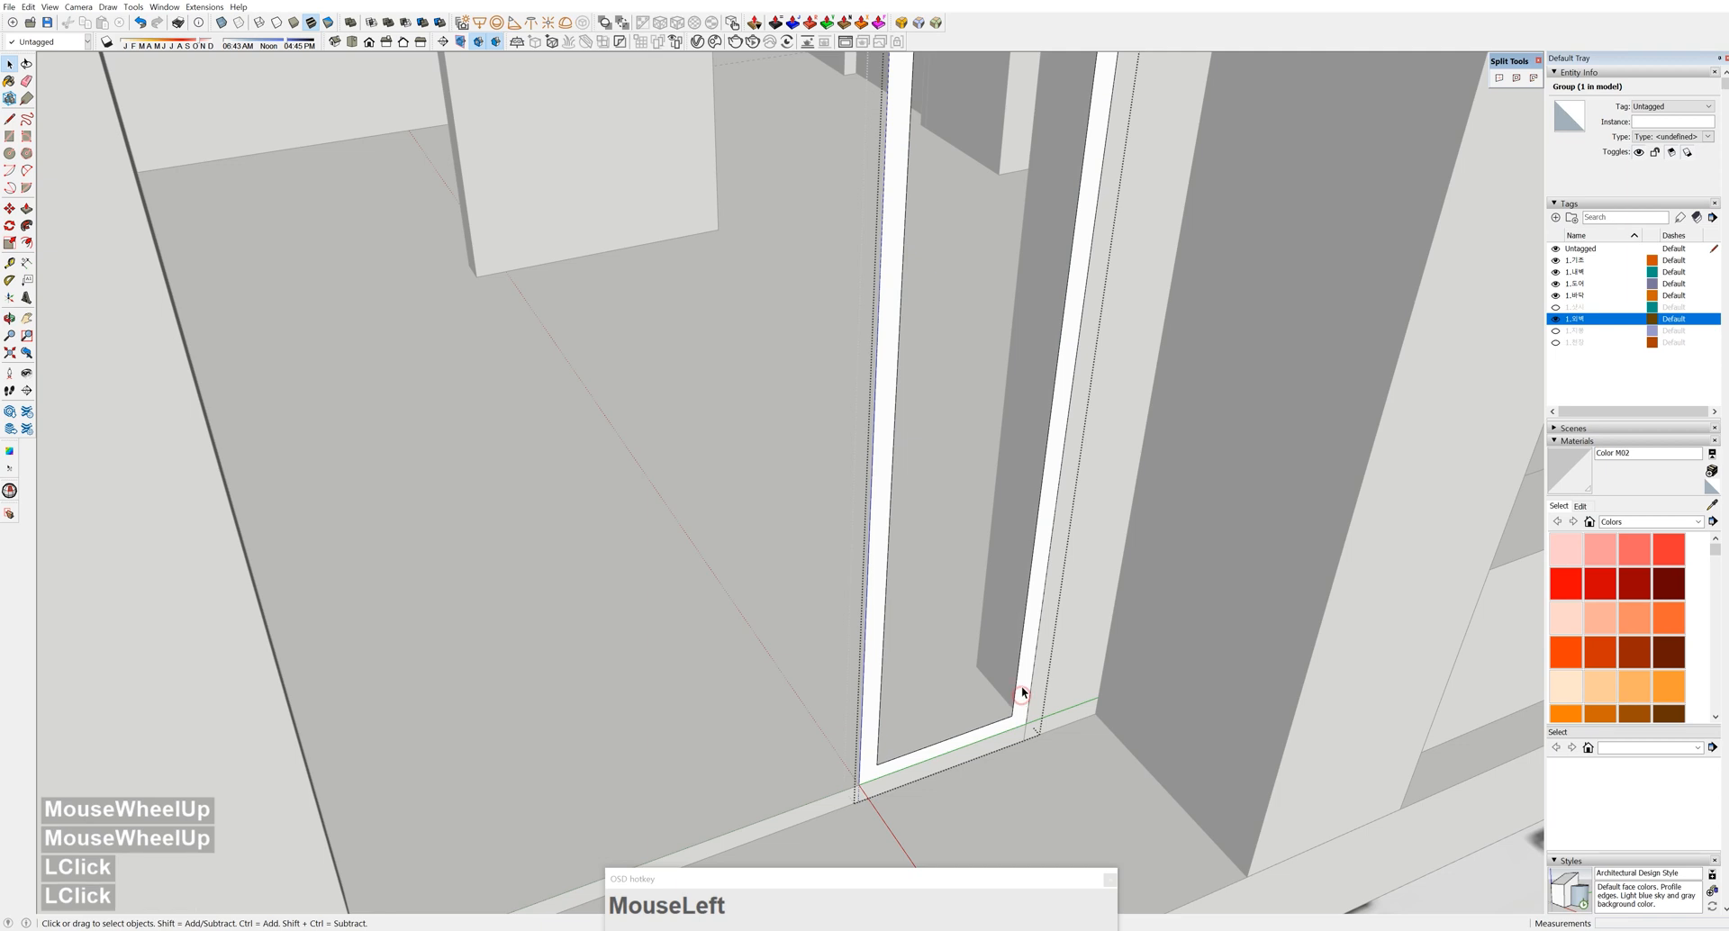
key("p")
left_click(1023, 692)
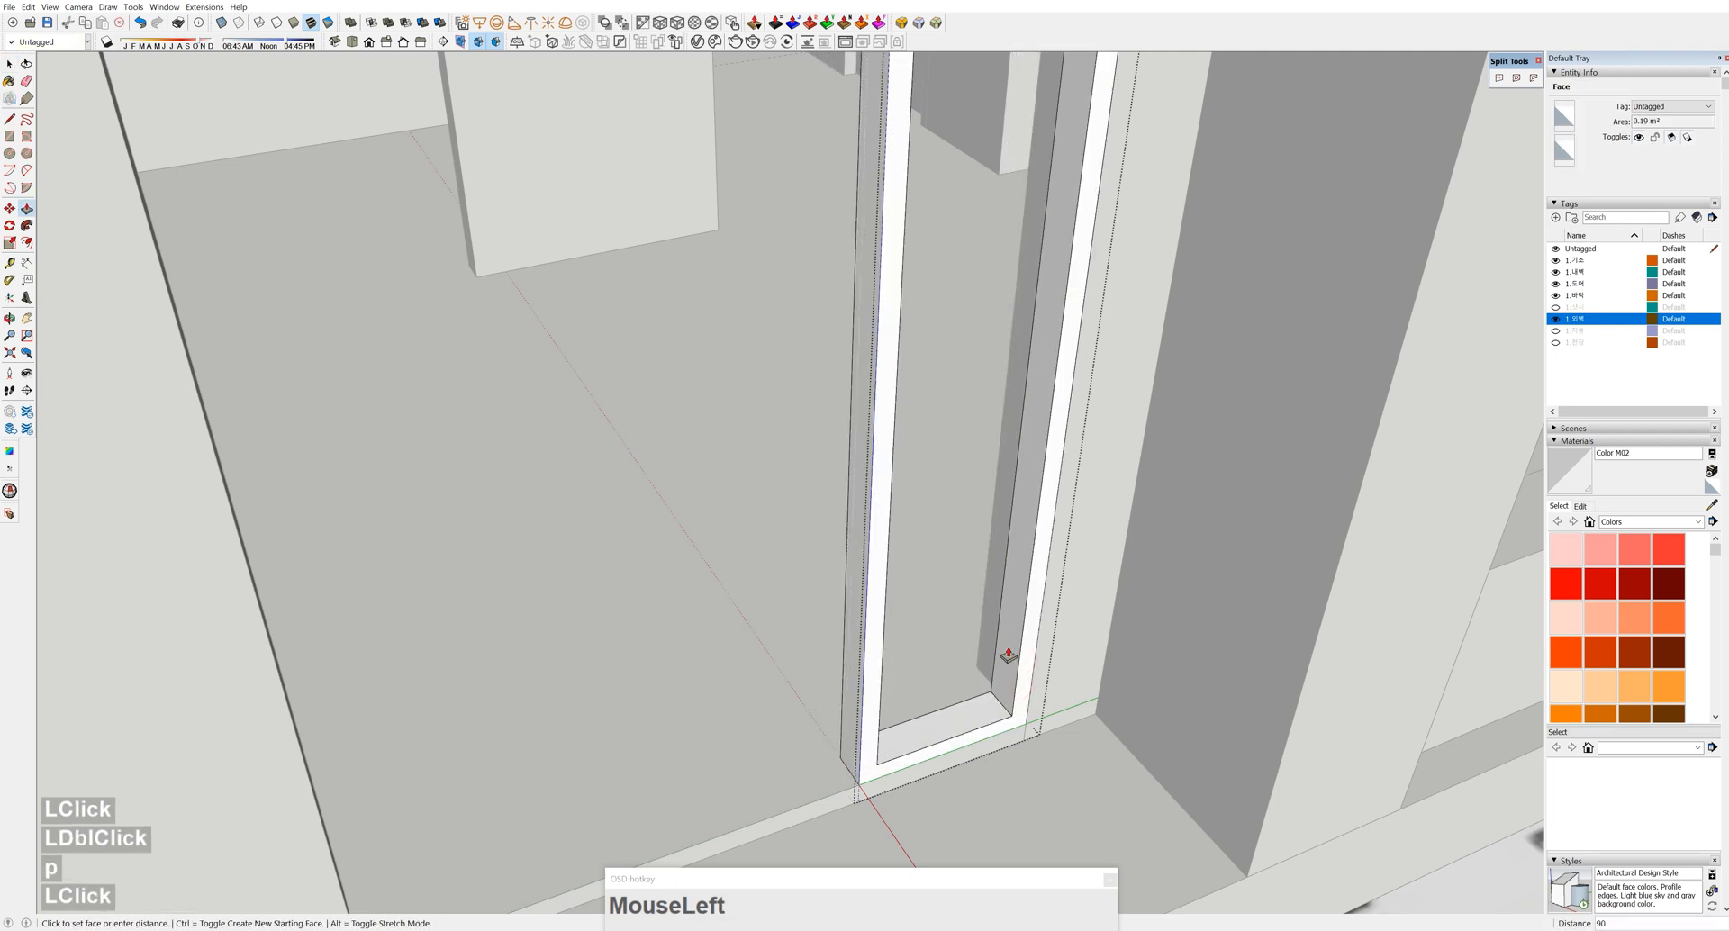
type("100")
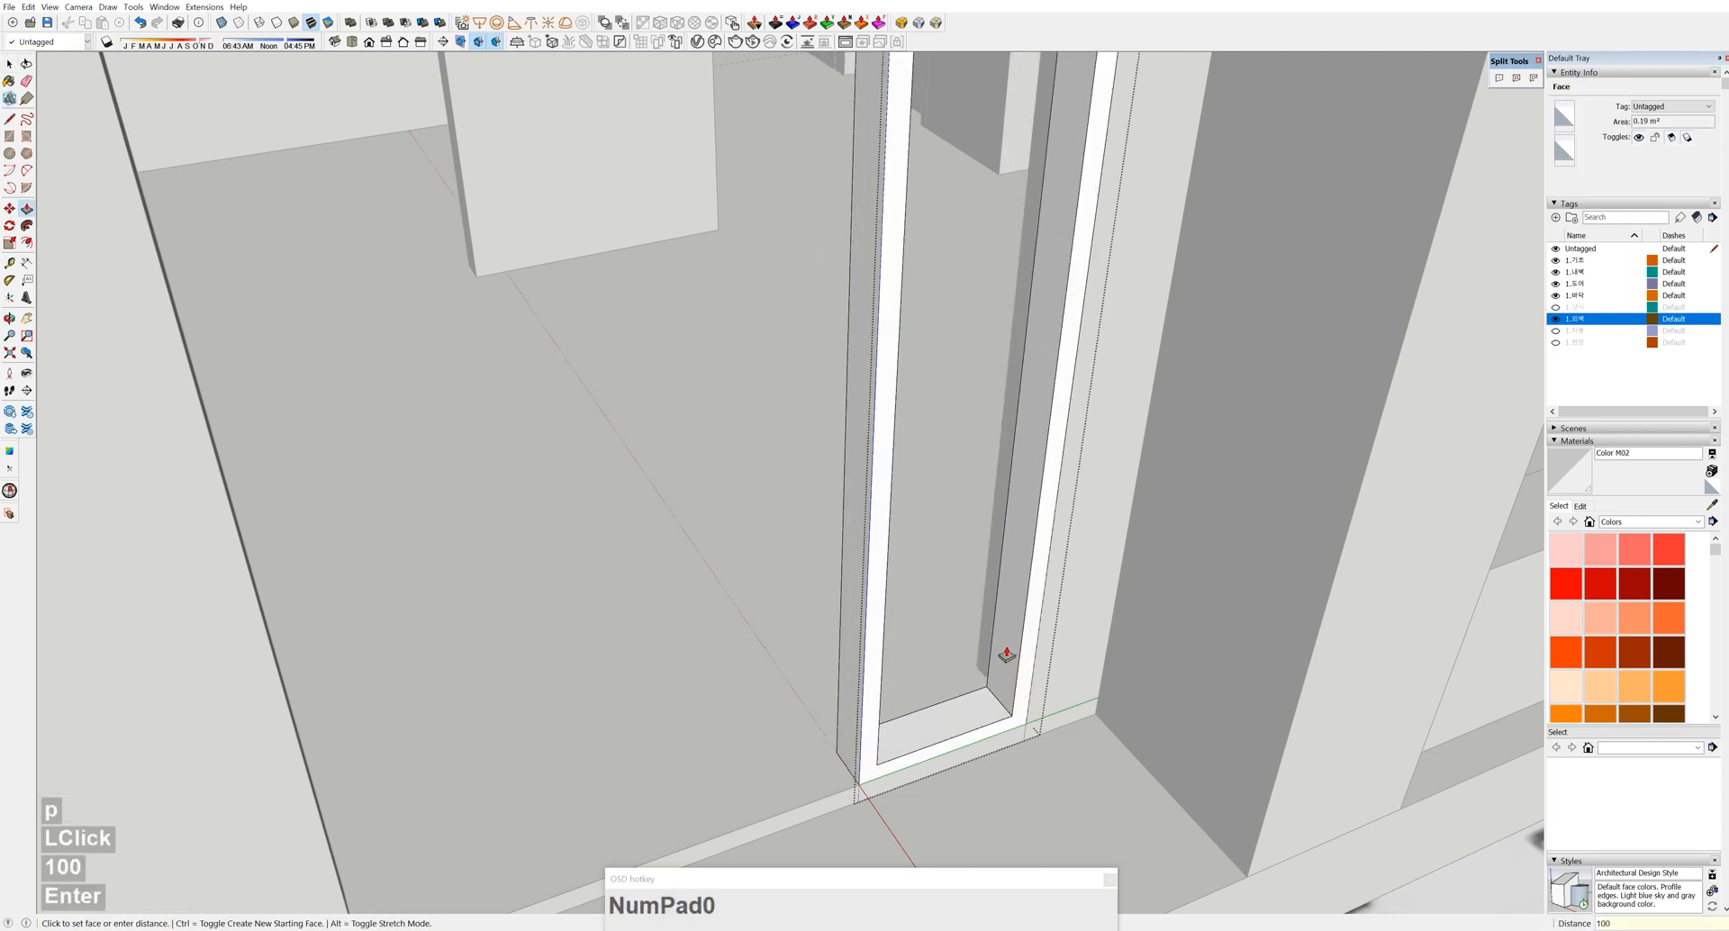
key("Escape")
scroll(954, 630, "down", 2)
middle_click_drag(937, 626, 857, 448)
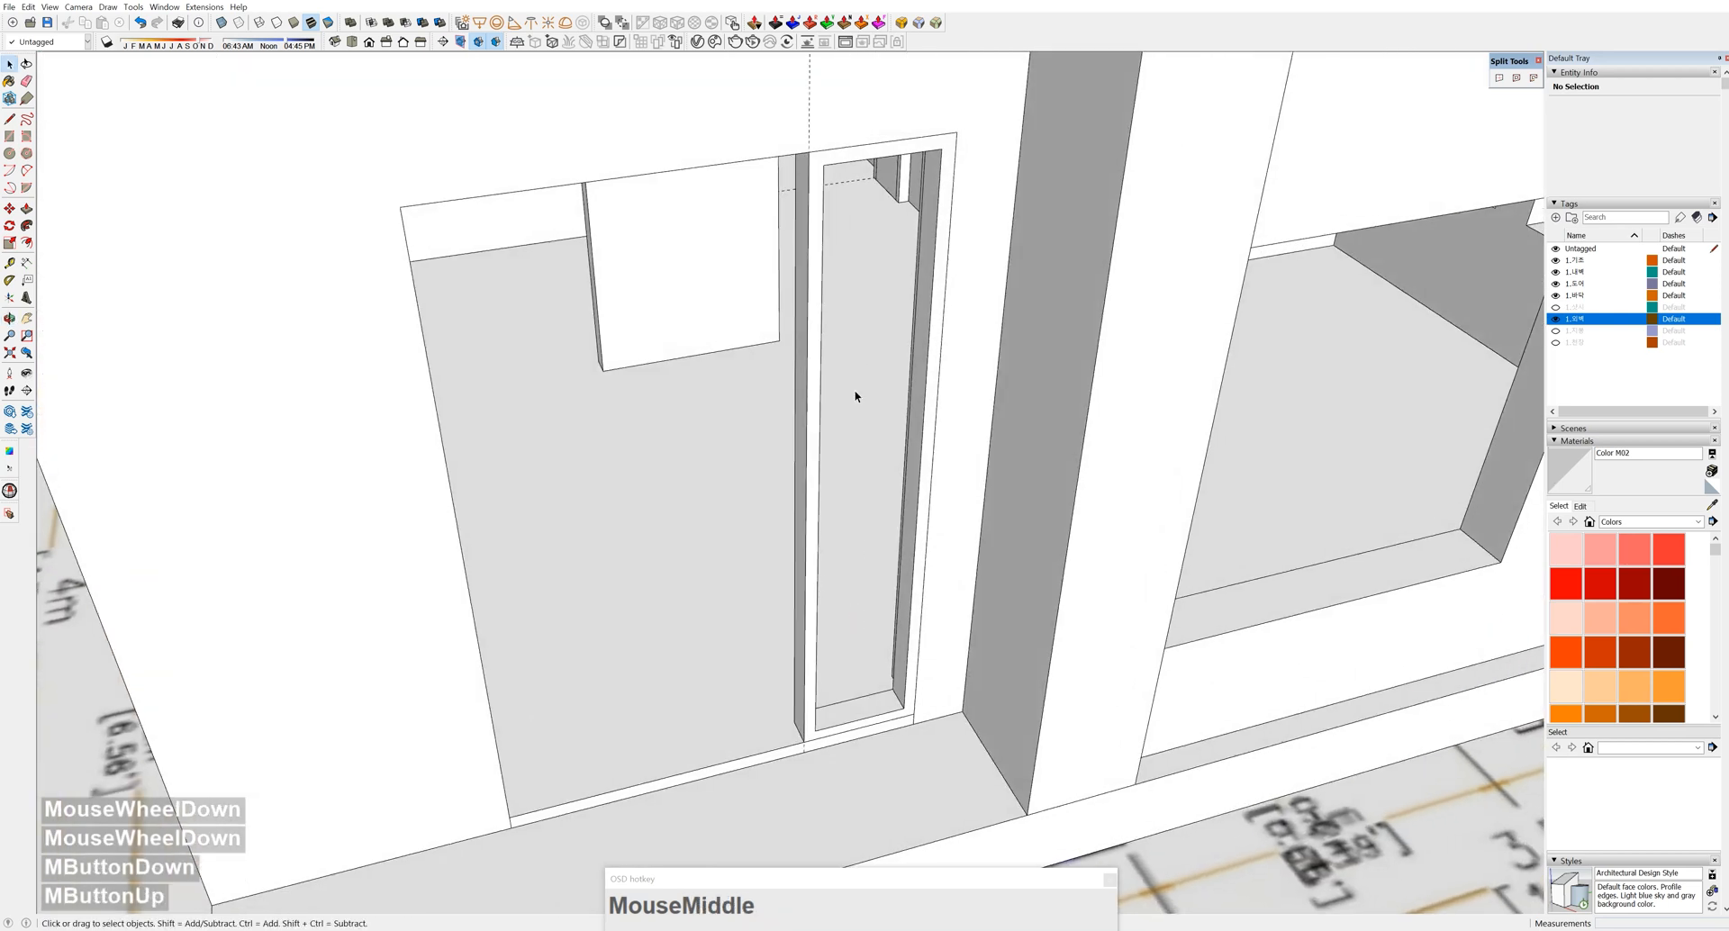
Draw a small rectangle across the bottom of the door frame
scroll(706, 676, "up", 4)
left_click(678, 676)
left_click(909, 622)
key("space")
double_click(829, 641)
Ctrl-copy the small rectangle up to the top of the frame
key("m")
key("ctrl")
left_click(909, 621)
scroll(903, 524, "down", 4)
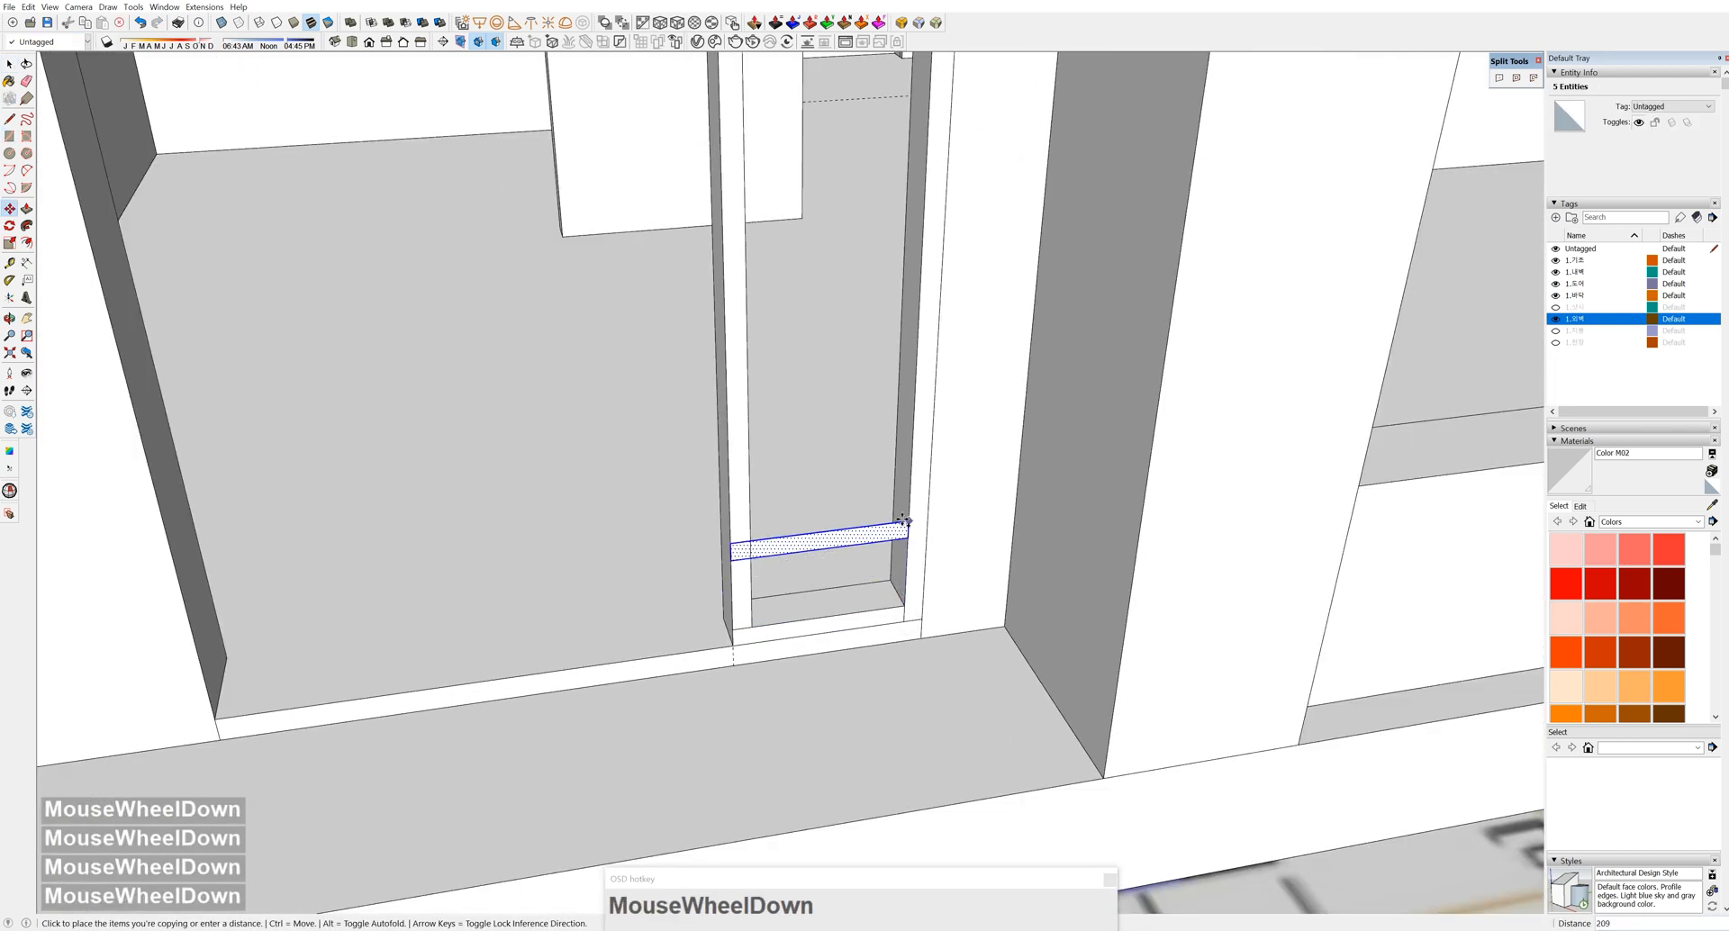
middle_click_drag(903, 521, 905, 712, "shift")
left_click(909, 115)
key("space")
left_click(872, 813)
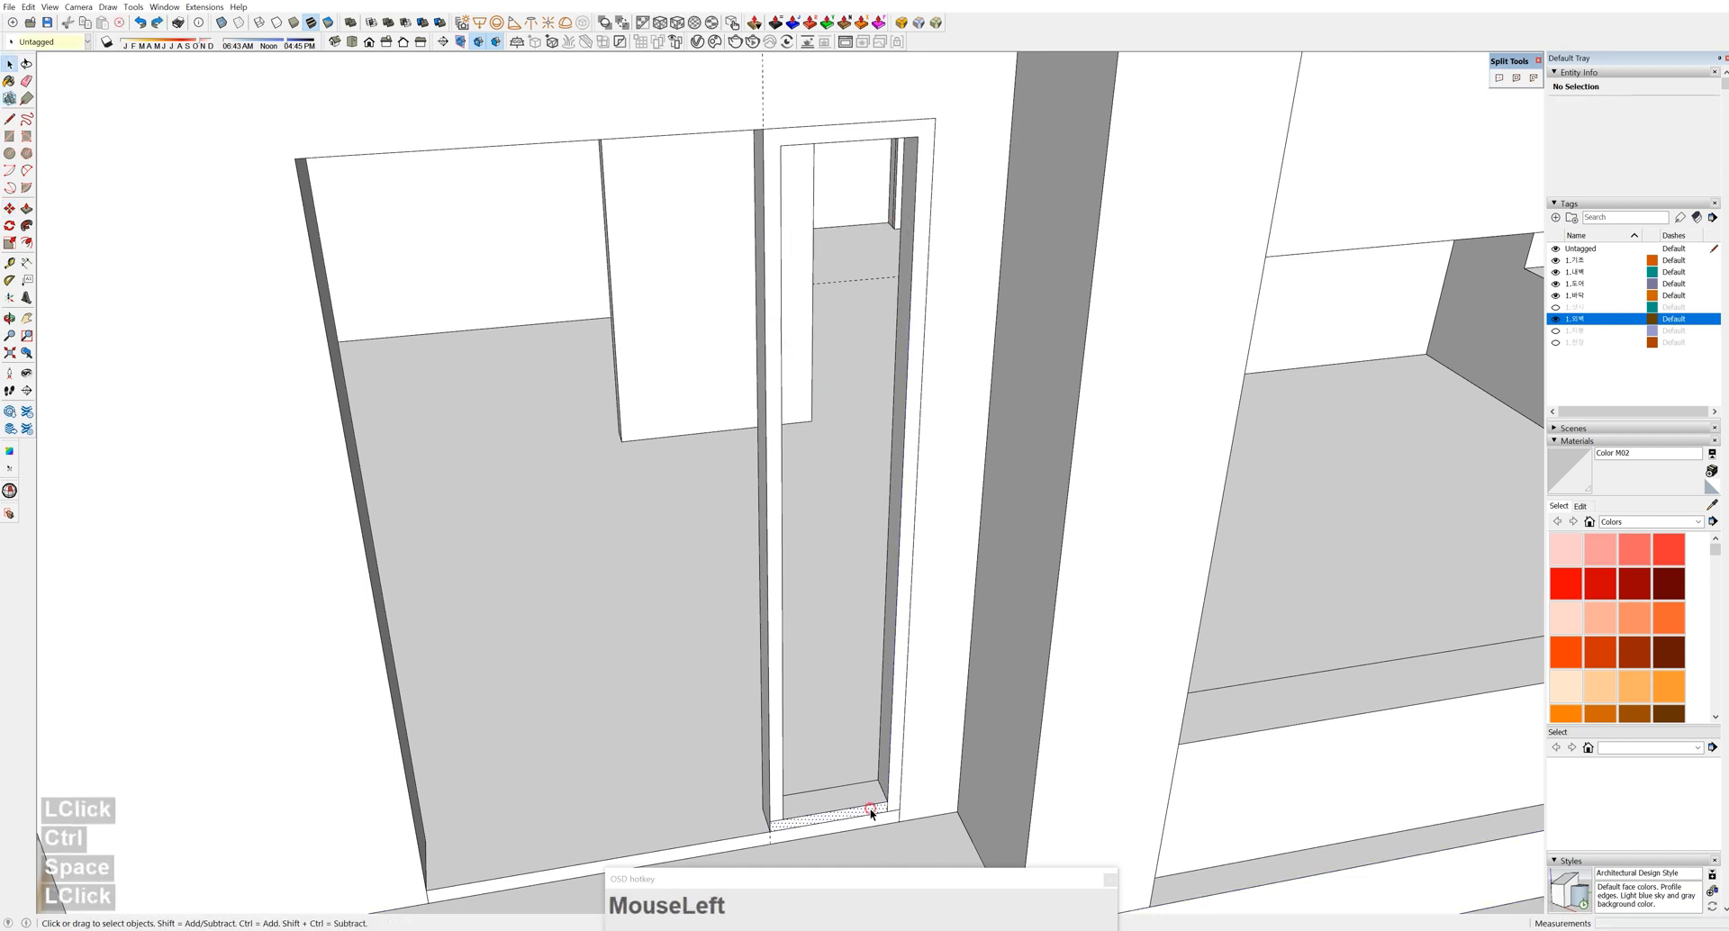
Recopy the bottom rectangle to the top with /2 for a mid-height bar, then delete the original
left_click_drag(890, 802, 902, 147)
key("ctrl")
left_click(916, 120, "shift")
type("/2")
key("Return")
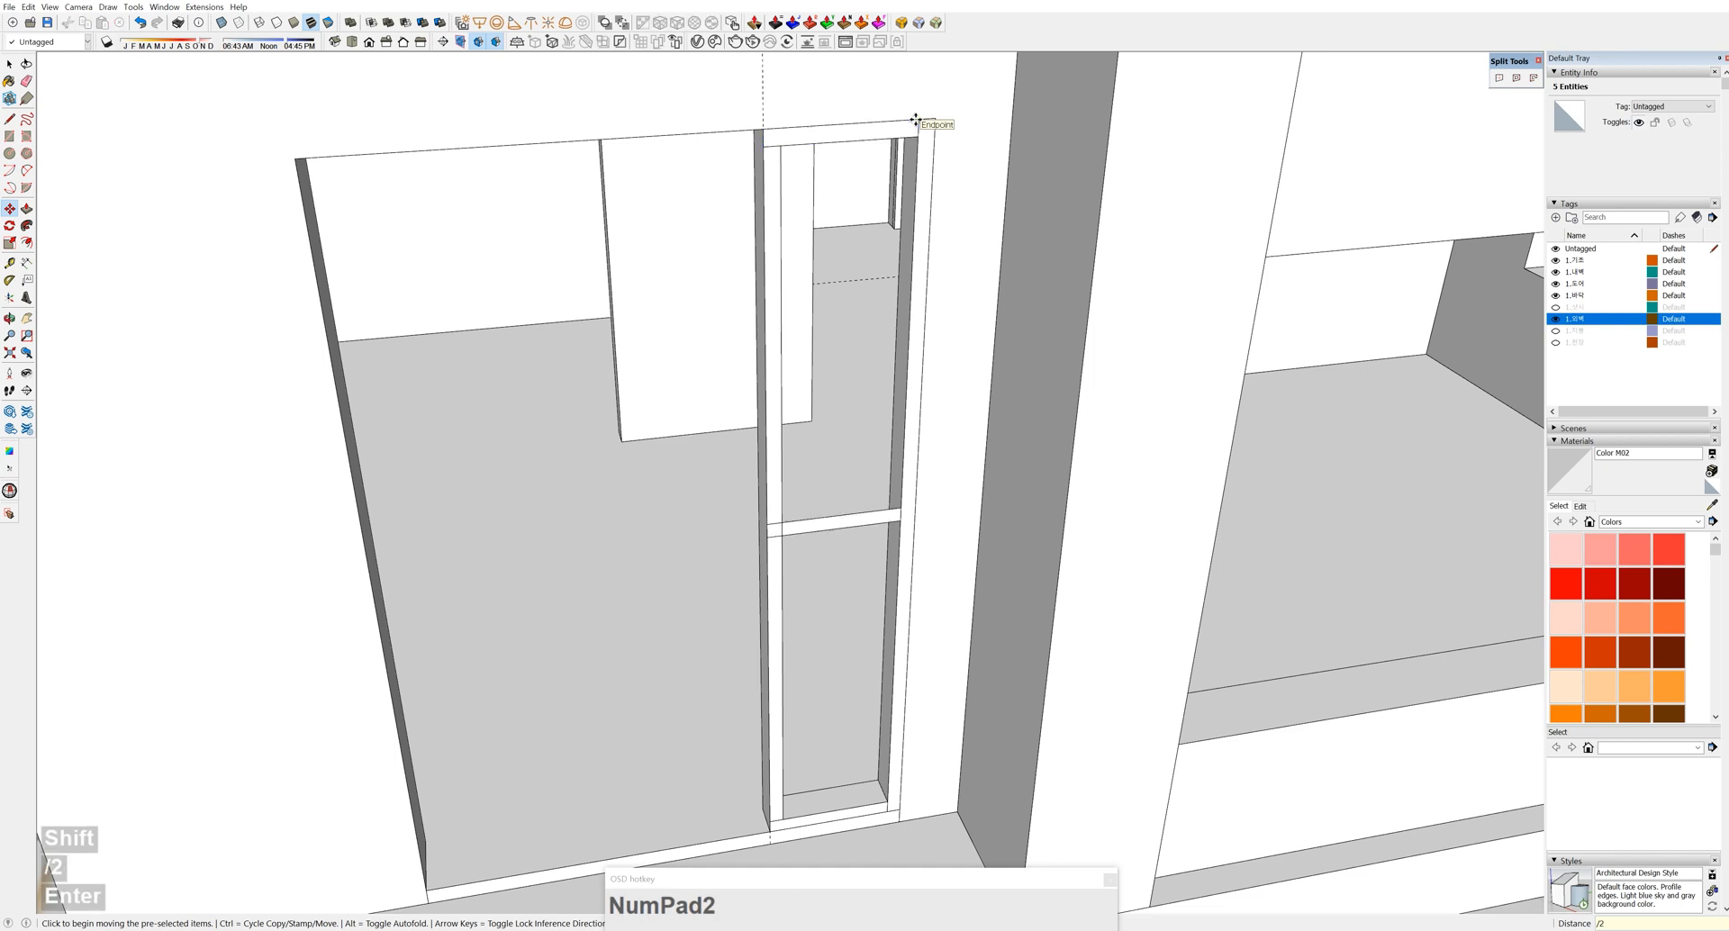
key("space")
double_click(814, 823)
key("Delete")
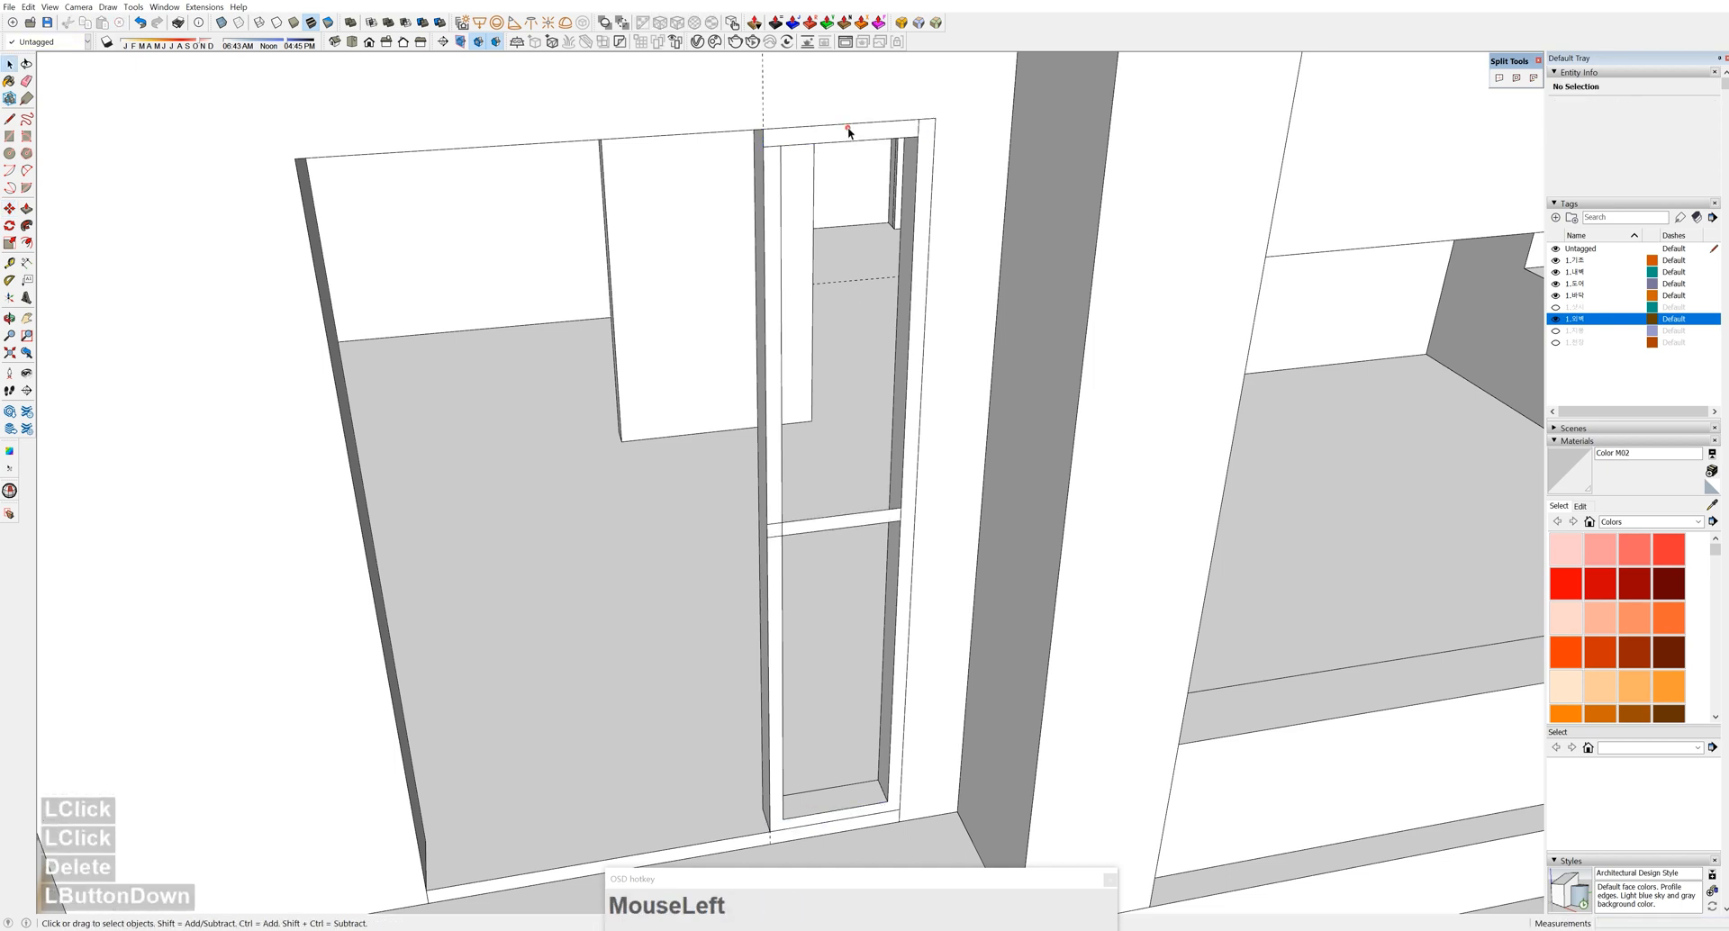
Position the middle bar and Push/Pull it to give it depth
scroll(811, 563, "up", 3)
left_click(776, 545)
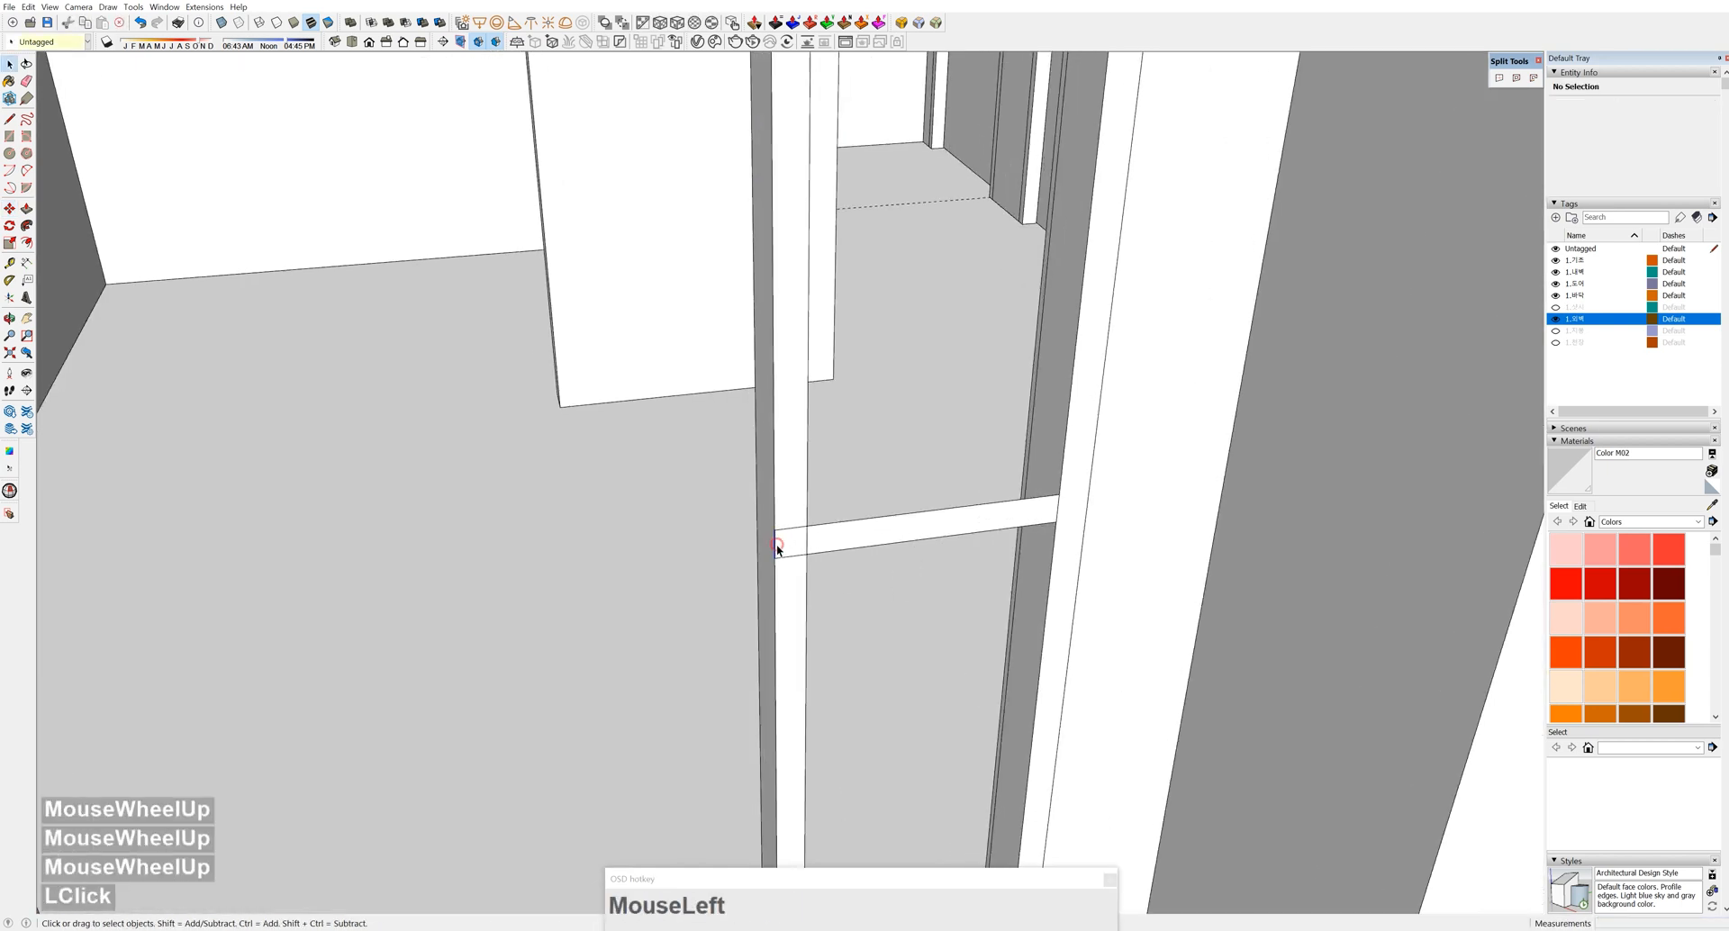
left_click(805, 553)
key("space")
left_click(989, 510)
left_click(992, 526)
middle_click_drag(1019, 414, 1270, 481)
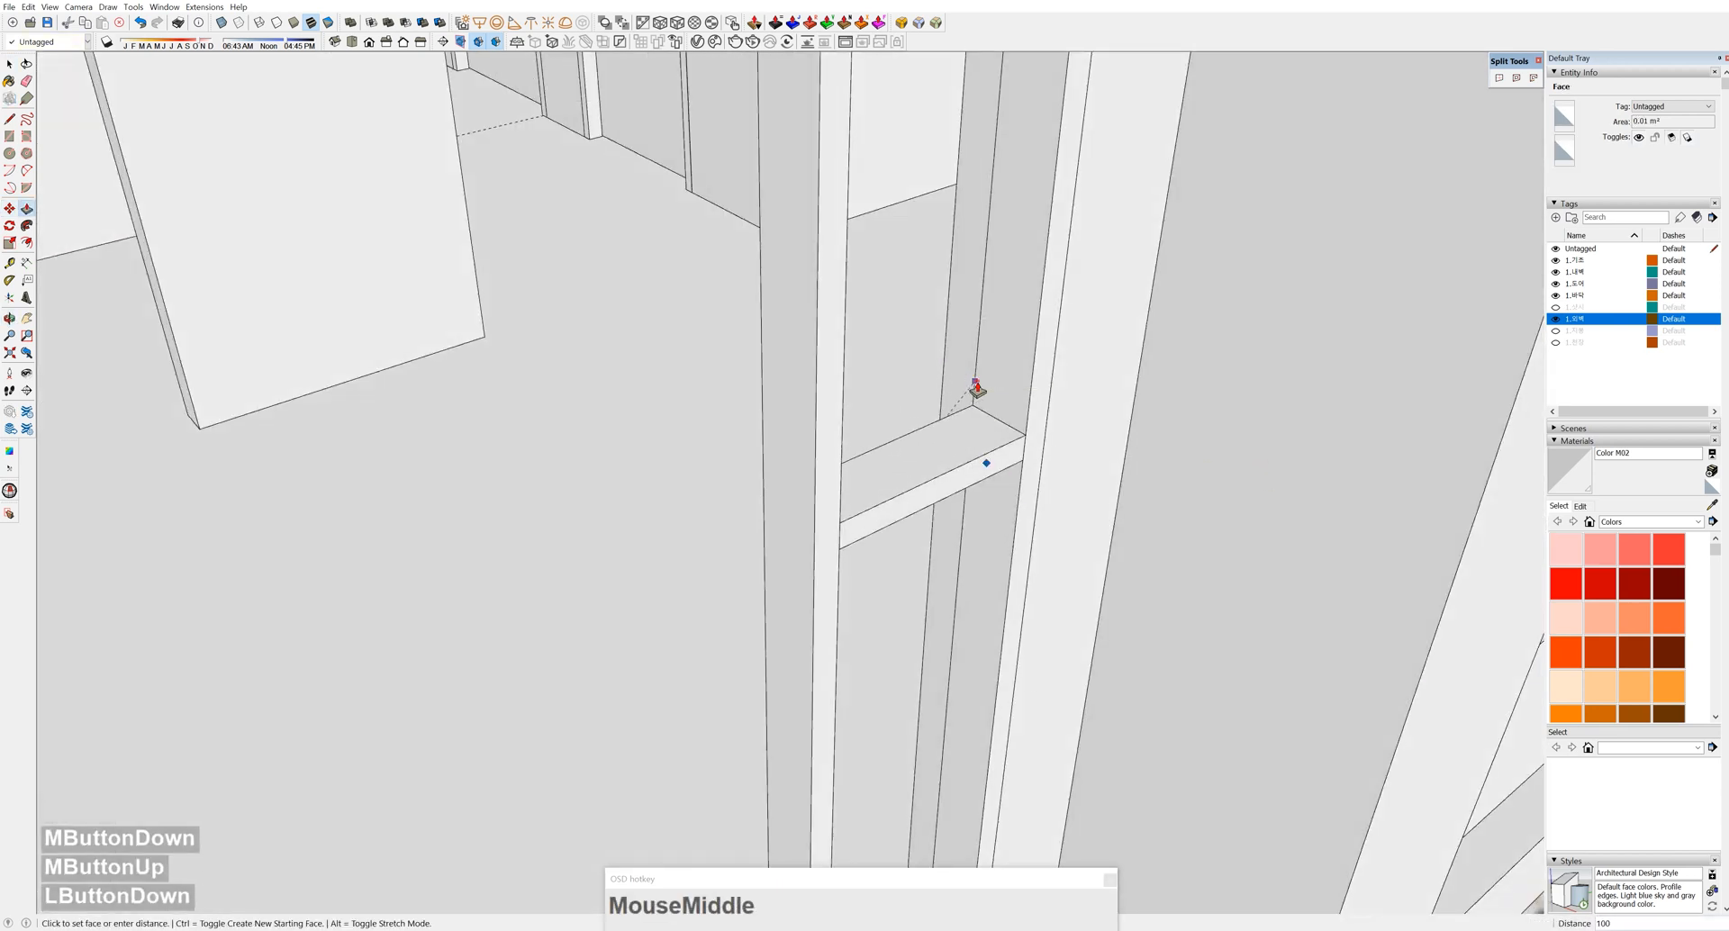
Scale the crossbar to 80 about its centre and close the frame group
double_click(967, 479)
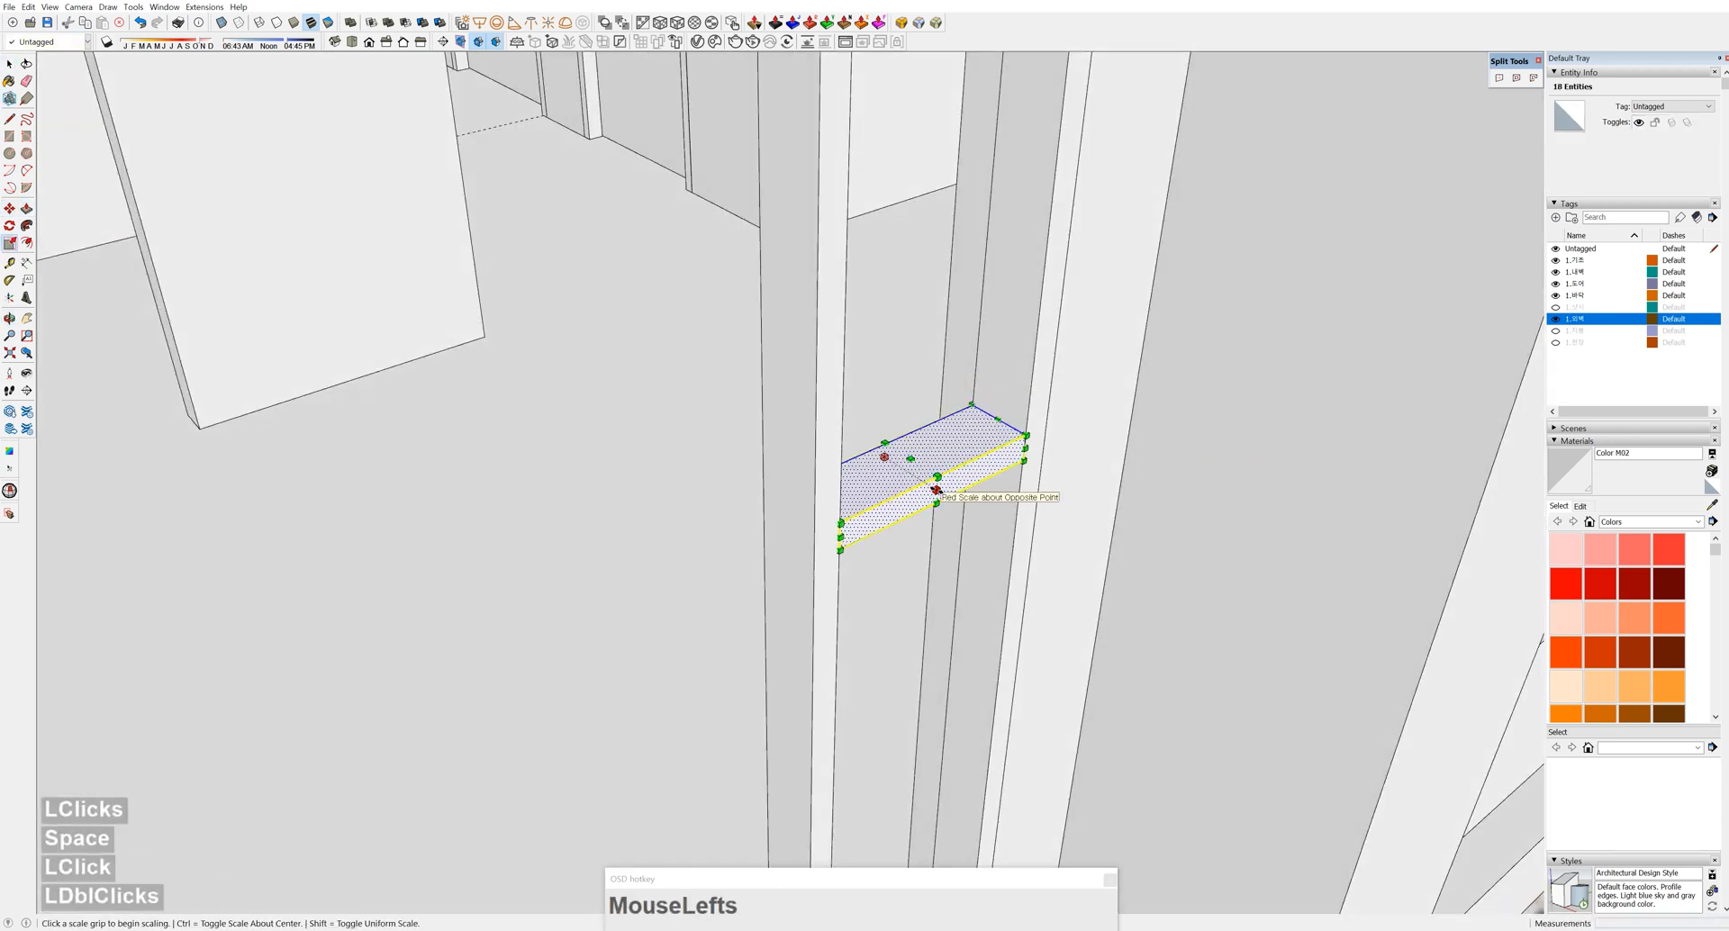
left_click(937, 490, "ctrl")
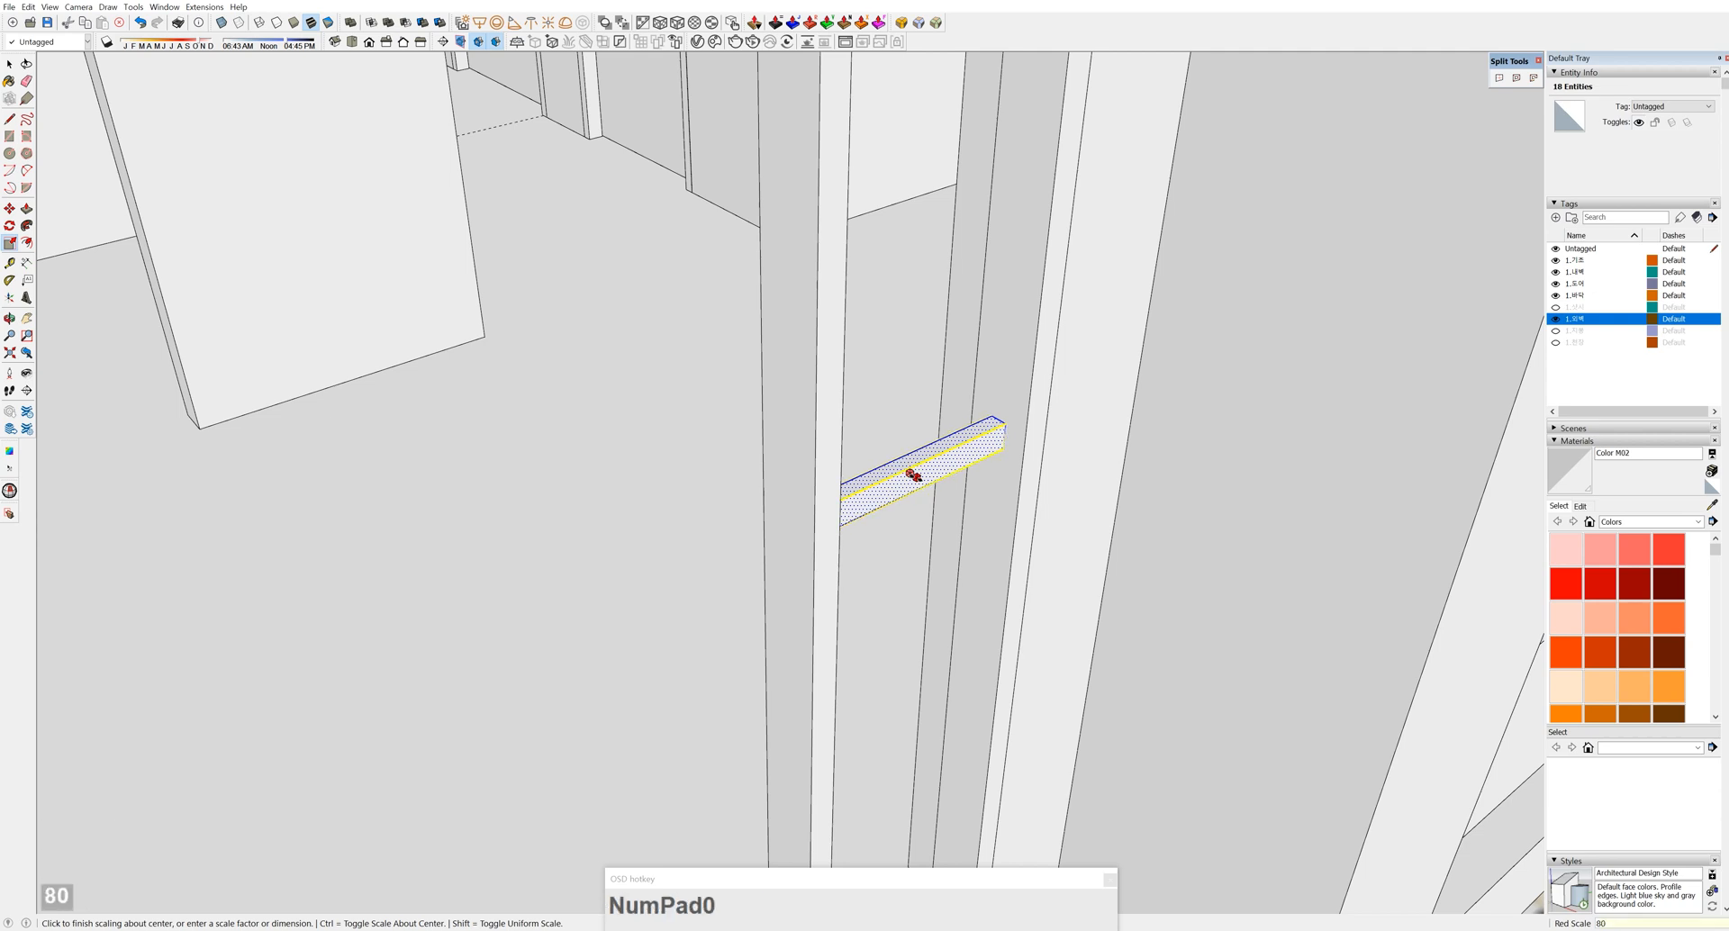
key("Return")
key("space")
scroll(917, 479, "down", 4)
key("Escape")
Place a guide along the crossbar's edge
scroll(916, 479, "down", 3)
middle_click_drag(917, 479, 636, 427)
scroll(654, 571, "up", 5)
scroll(636, 427, "down", 1)
middle_click_drag(636, 427, 529, 228, "shift")
scroll(606, 459, "up", 2)
scroll(988, 115, "up", 2)
double_click(986, 138)
scroll(583, 199, "up", 4)
Draw a pane rectangle filling the frame opening below the crossbar
key("r")
left_click(583, 199)
scroll(937, 505, "down", 4)
middle_click_drag(937, 505, 918, 444, "shift")
middle_click_drag(905, 378, 790, 522)
scroll(906, 527, "down", 1)
scroll(906, 527, "up", 3)
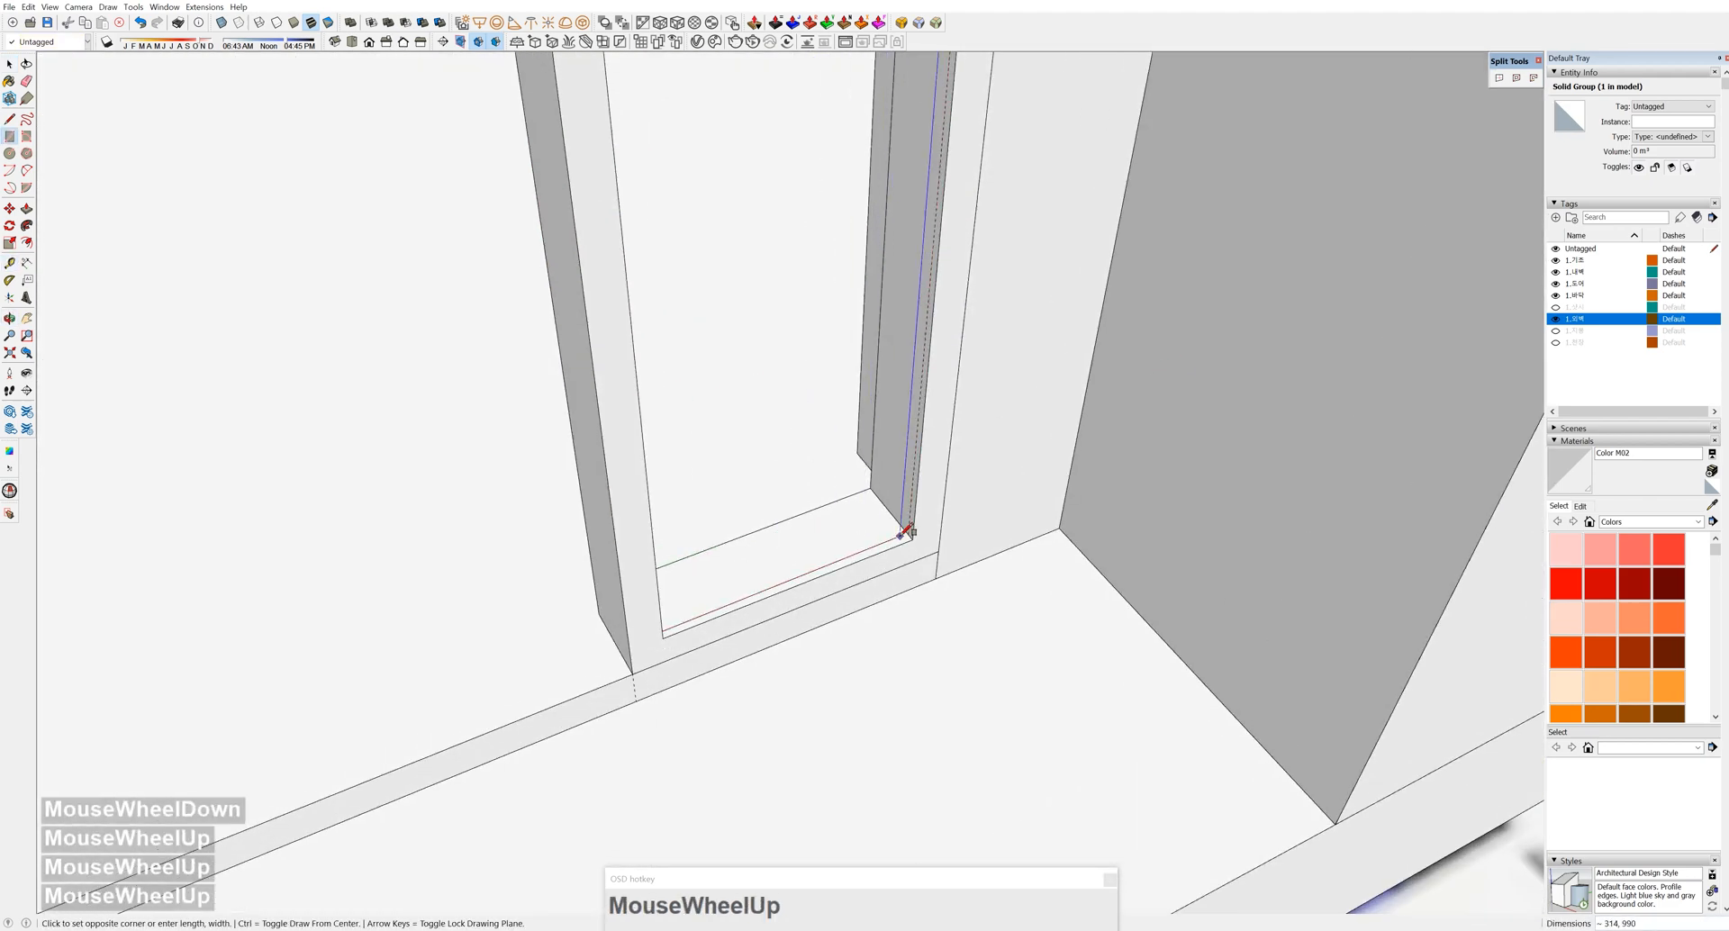
scroll(912, 535, "up", 5)
left_click(908, 533)
Select the pane face with its edges and make it a group
key("space")
double_click(833, 518)
key("g")
scroll(844, 480, "down", 5)
middle_click_drag(845, 480, 818, 518)
left_click(818, 518)
Thicken the pane face inside its group with Push/Pull and paint the pane group
key("p")
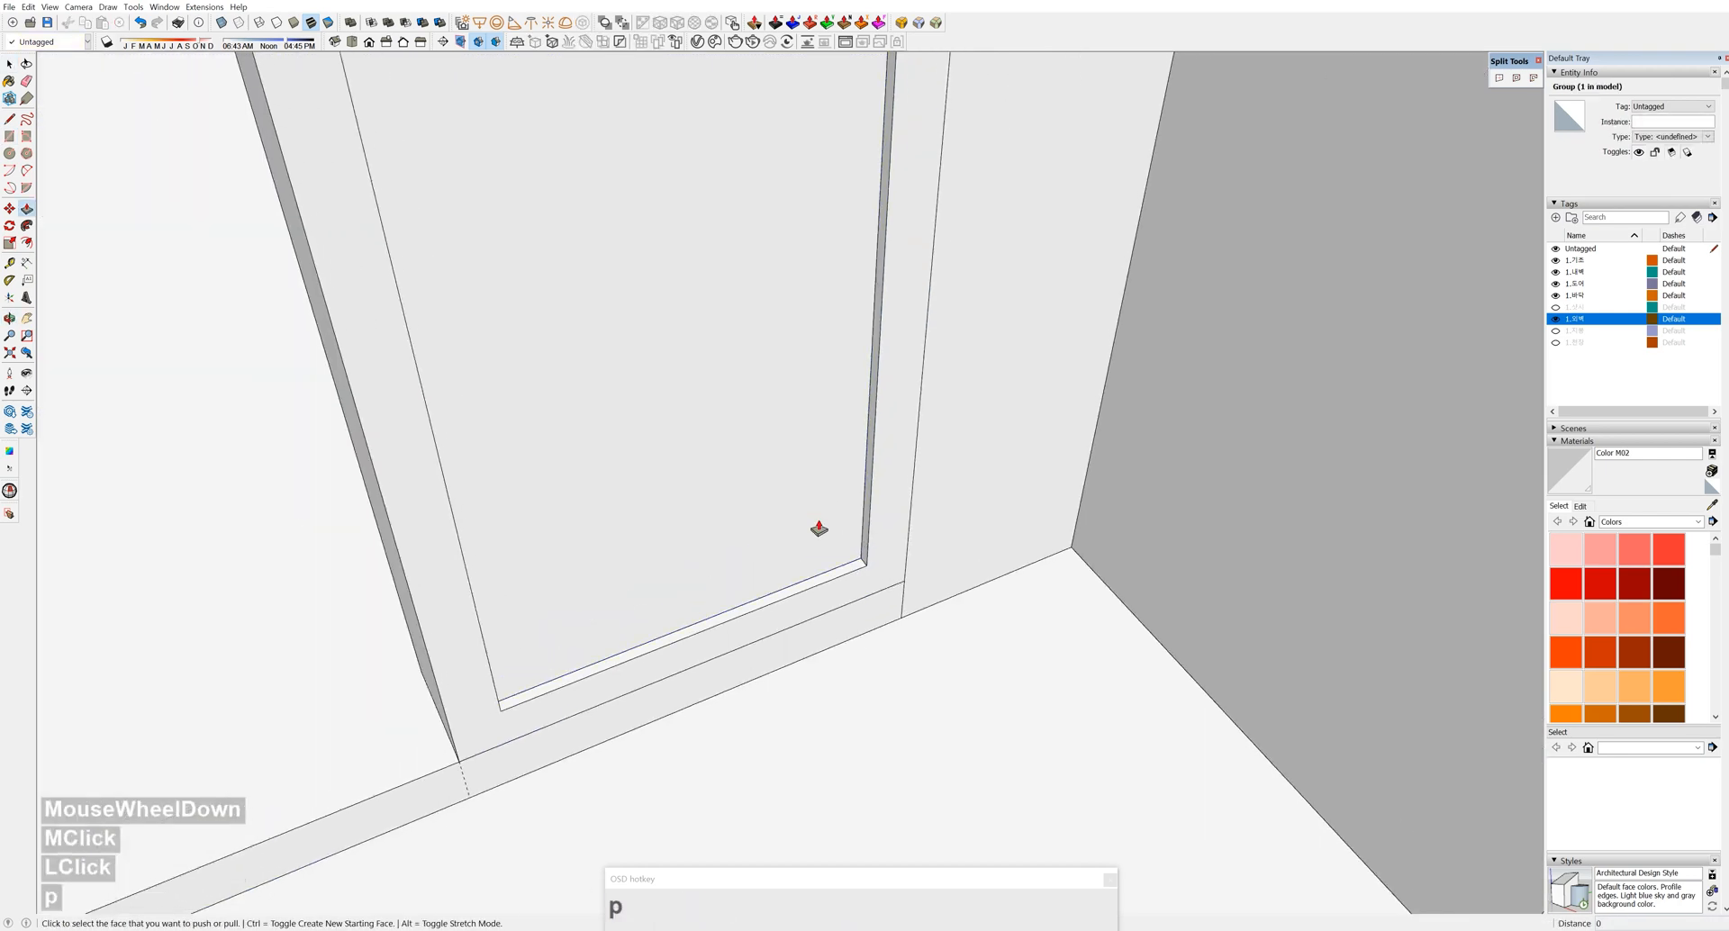
key("space")
double_click(818, 518)
key("p")
left_click(828, 518)
key("space")
left_click(1107, 526)
left_click(774, 485)
left_click(1577, 467)
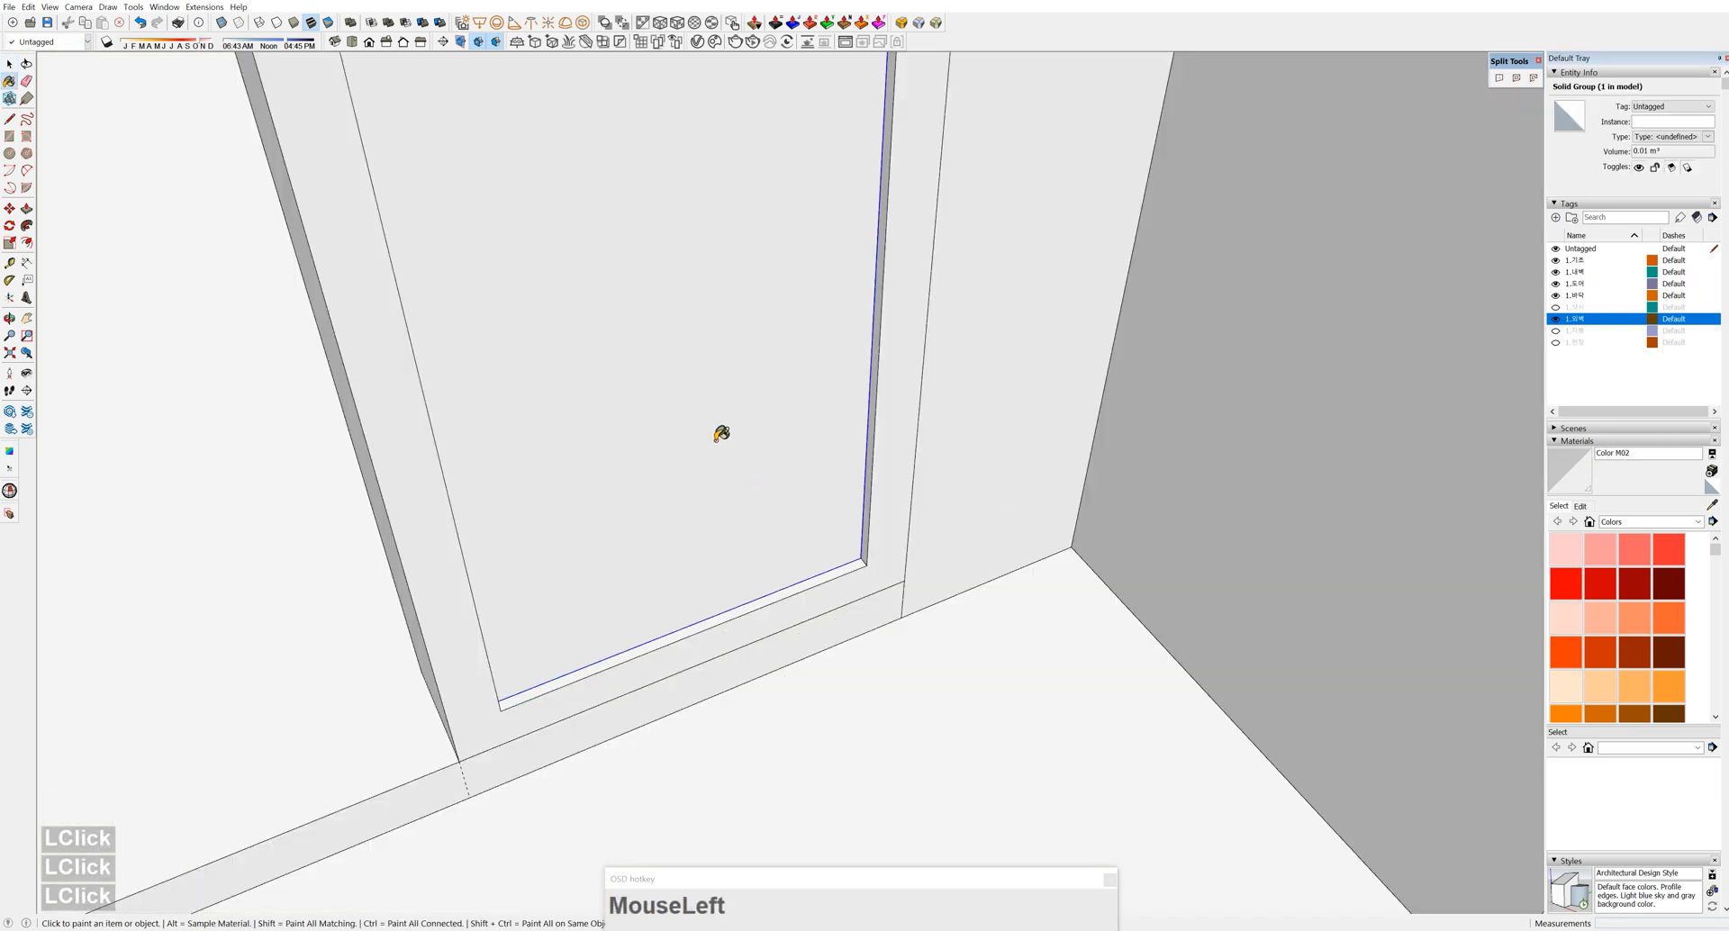
Shift the pane up-left into the window corner, checking it against dashed back edges
middle_click_drag(722, 434, 873, 540)
scroll(857, 544, "up", 3)
key("space")
key("m")
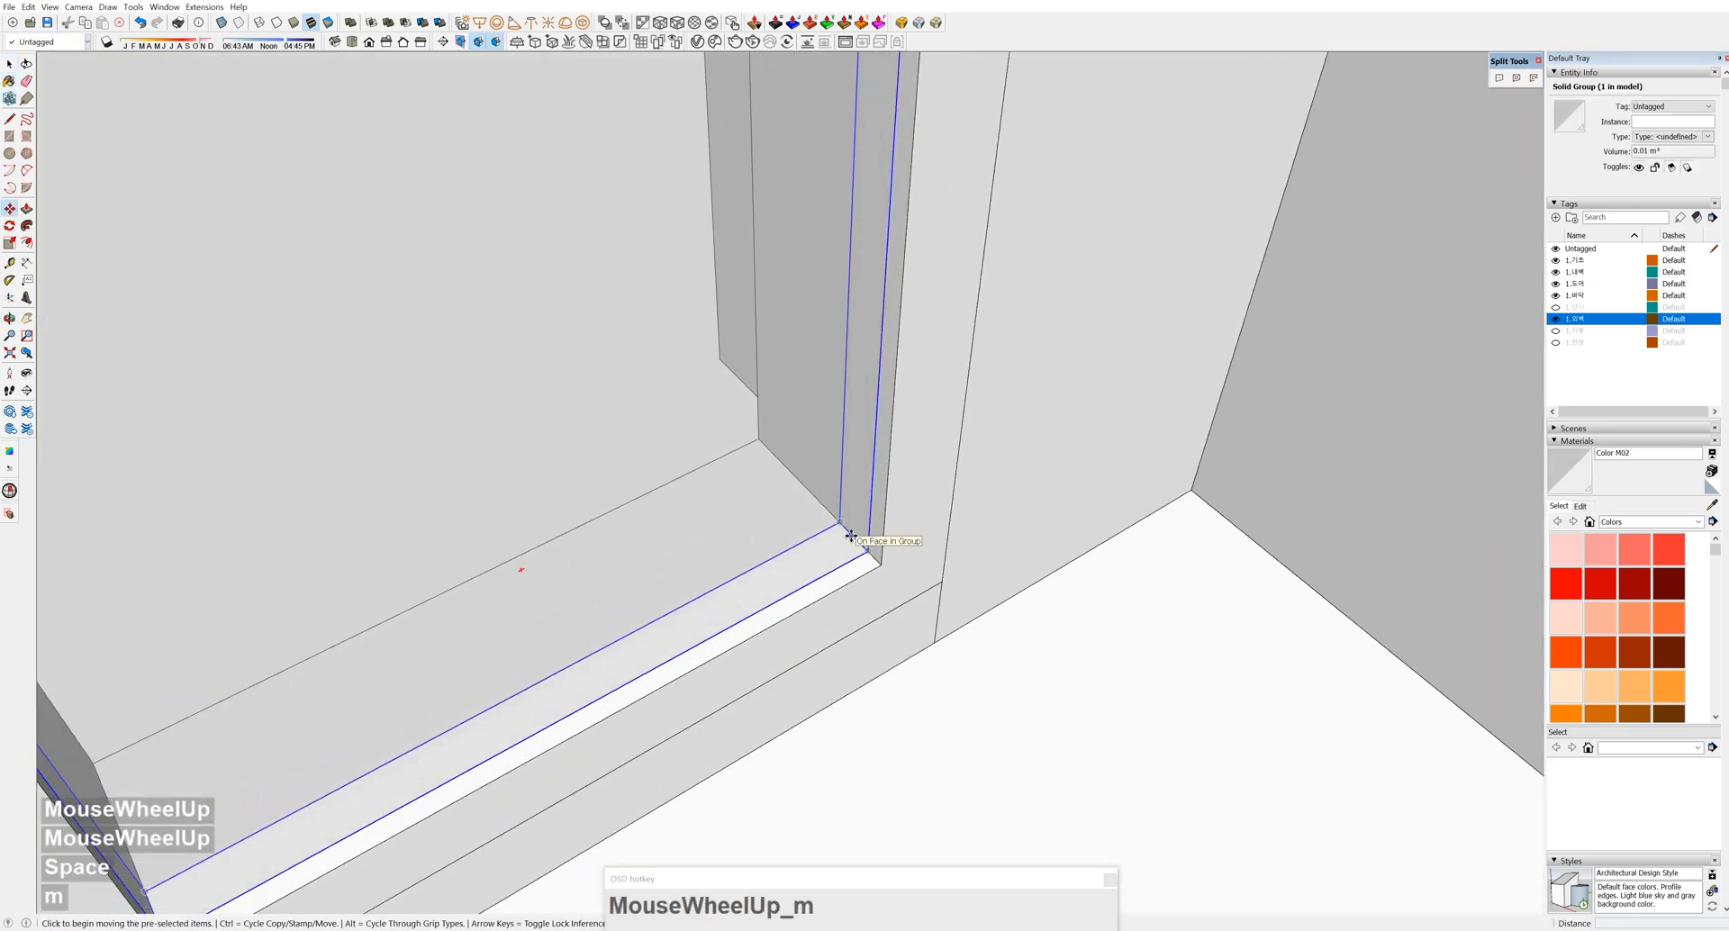
key("k")
left_click_drag(851, 535, 816, 498)
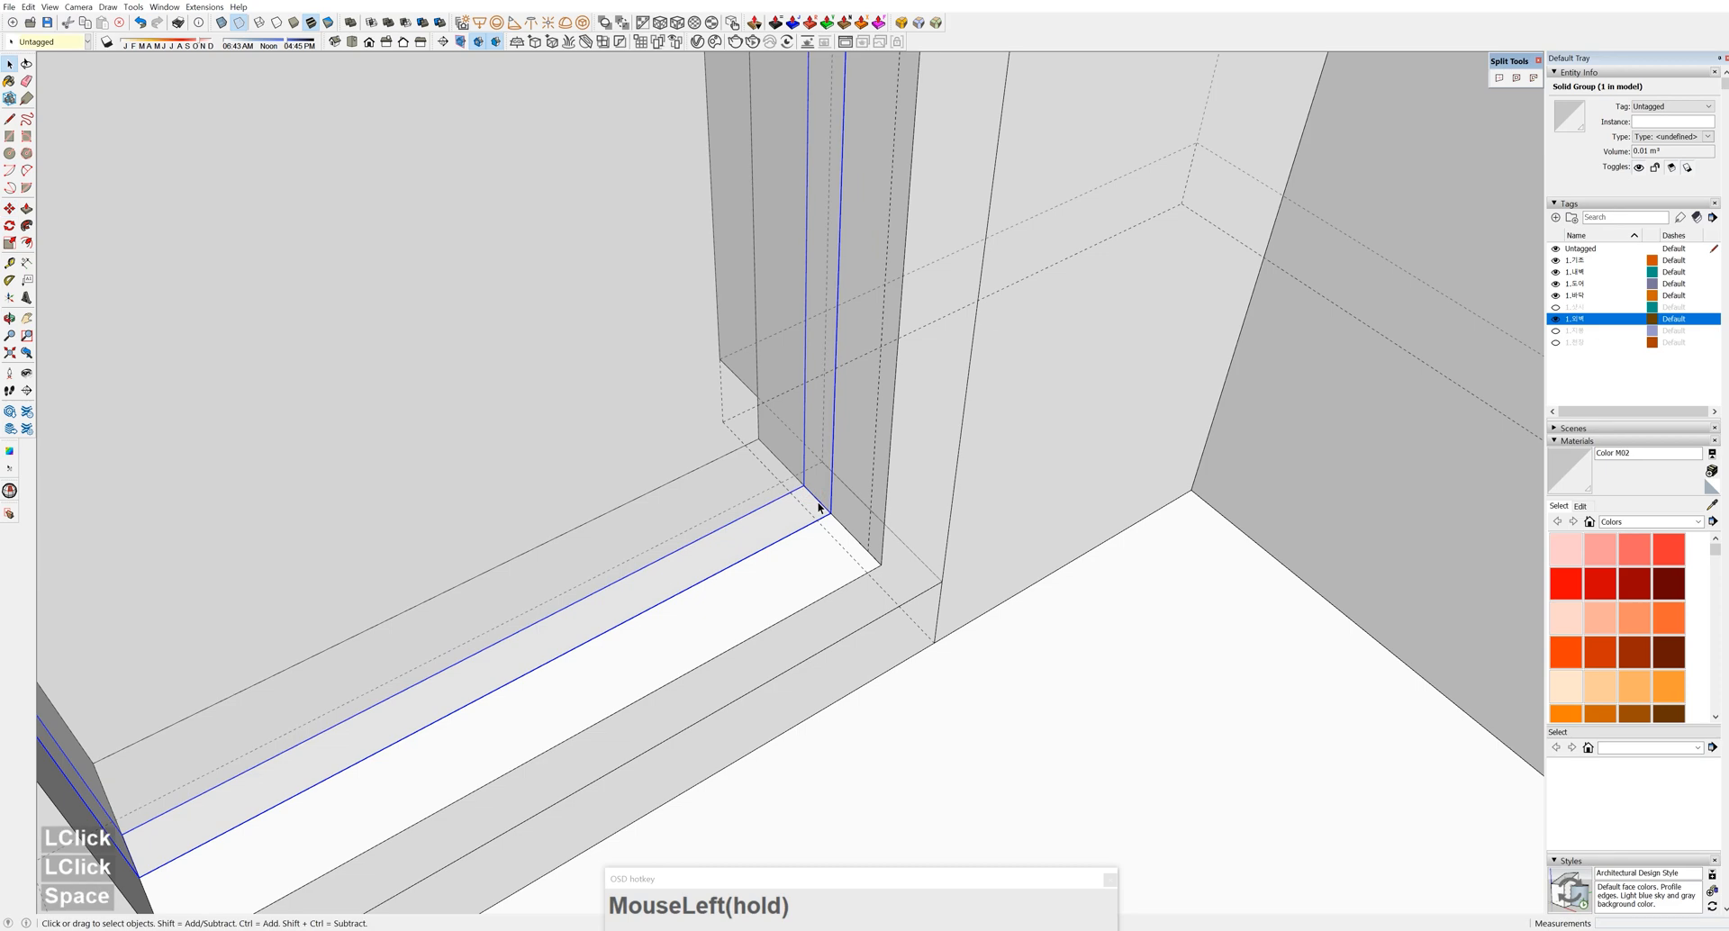
scroll(818, 507, "down", 3)
key("k")
middle_click_drag(818, 508, 837, 577)
scroll(865, 579, "down", 3)
scroll(813, 731, "up", 5)
Copy the cross rail up the blue axis to the top of the narrow frame
key("m")
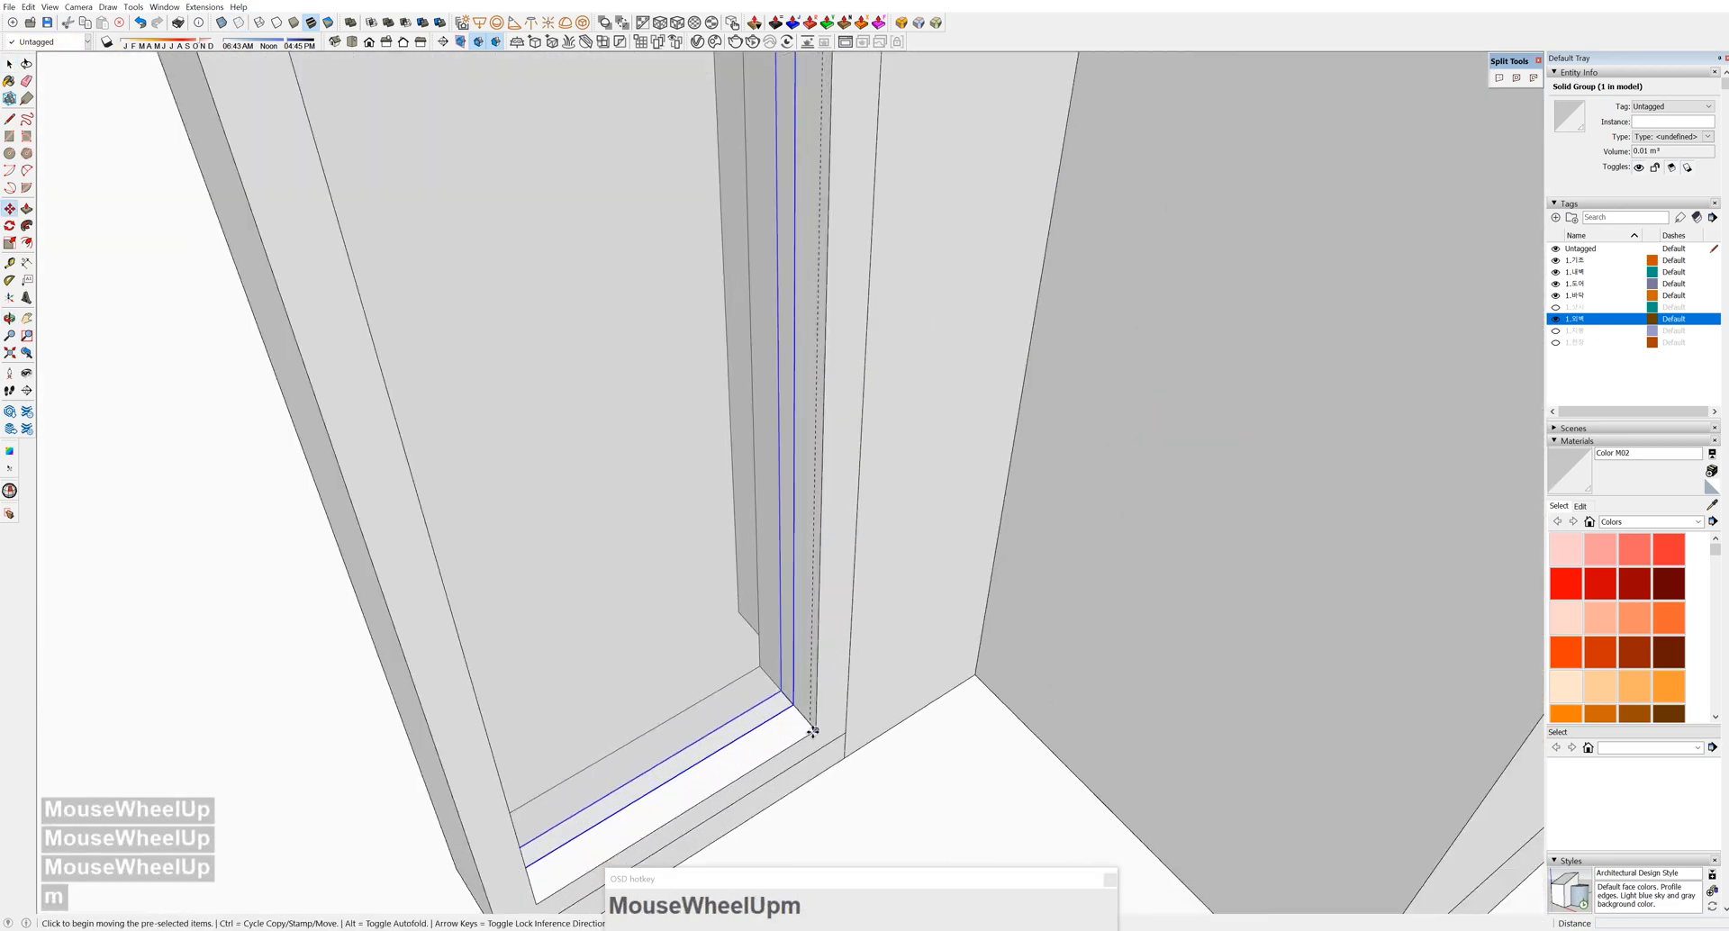
left_click(800, 704)
scroll(792, 586, "down", 3)
middle_click_drag(792, 587, 818, 278, "shift")
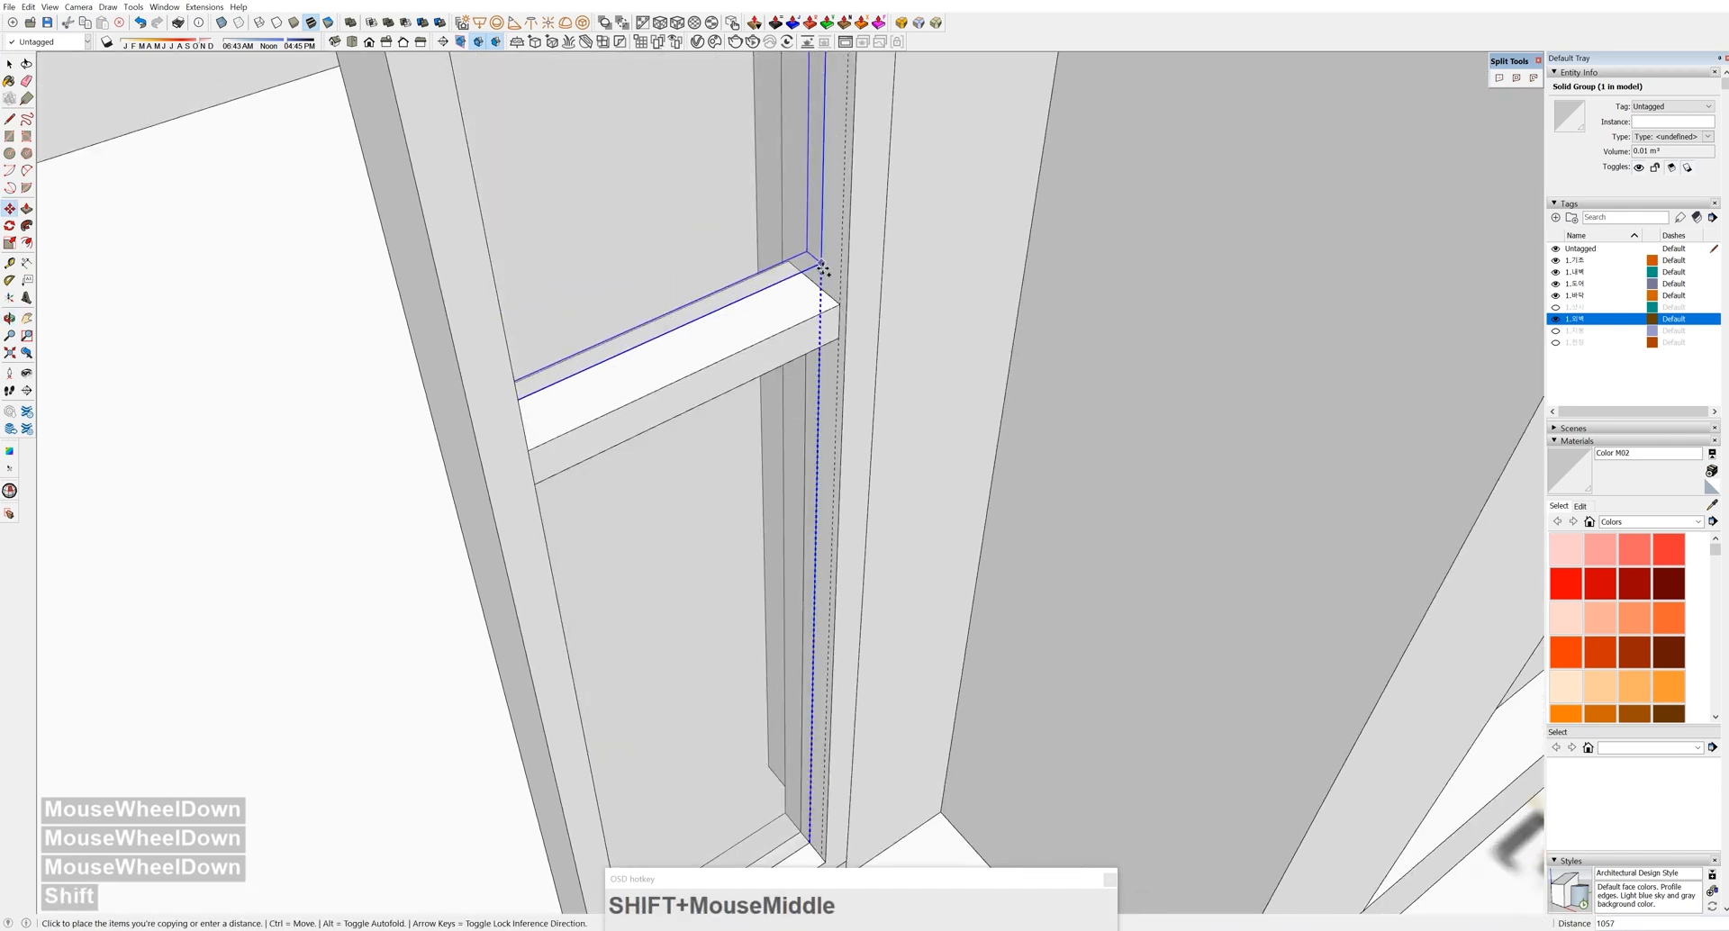
left_click(831, 297)
key("space")
scroll(824, 338, "down", 4)
middle_click_drag(824, 338, 799, 456)
scroll(821, 516, "up", 4)
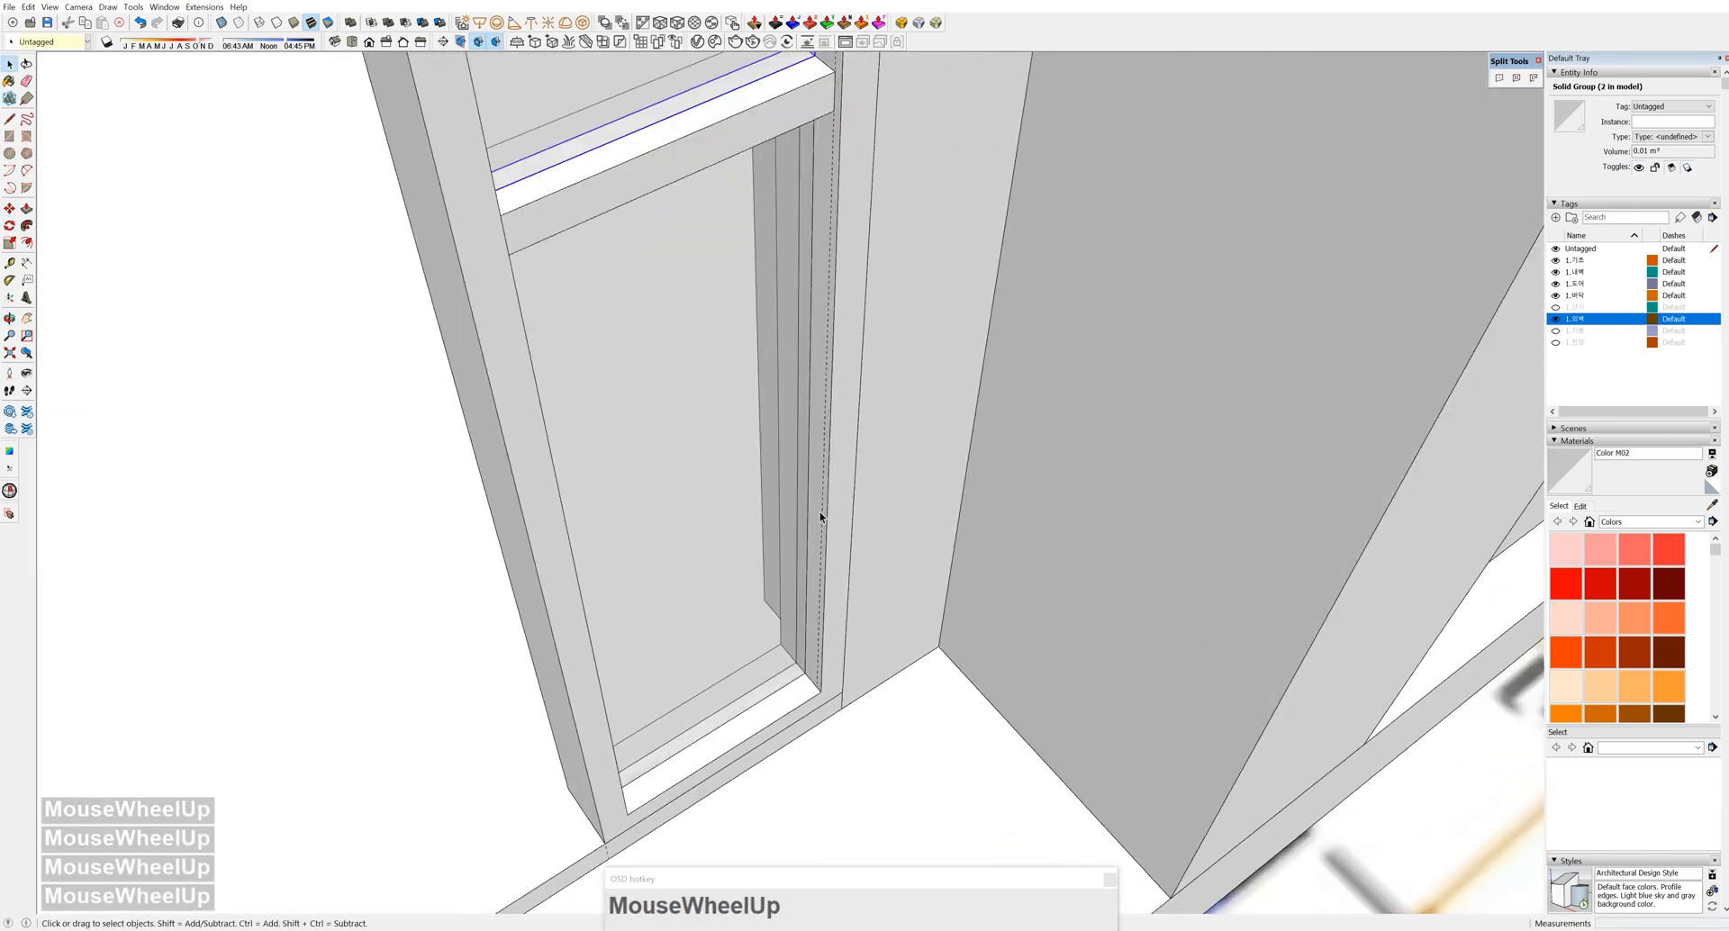
Select the window frame, panels, middle rail and remaining part together as one assembly
left_click(823, 532, "shift")
left_click(761, 544, "shift")
left_click(631, 103, "shift")
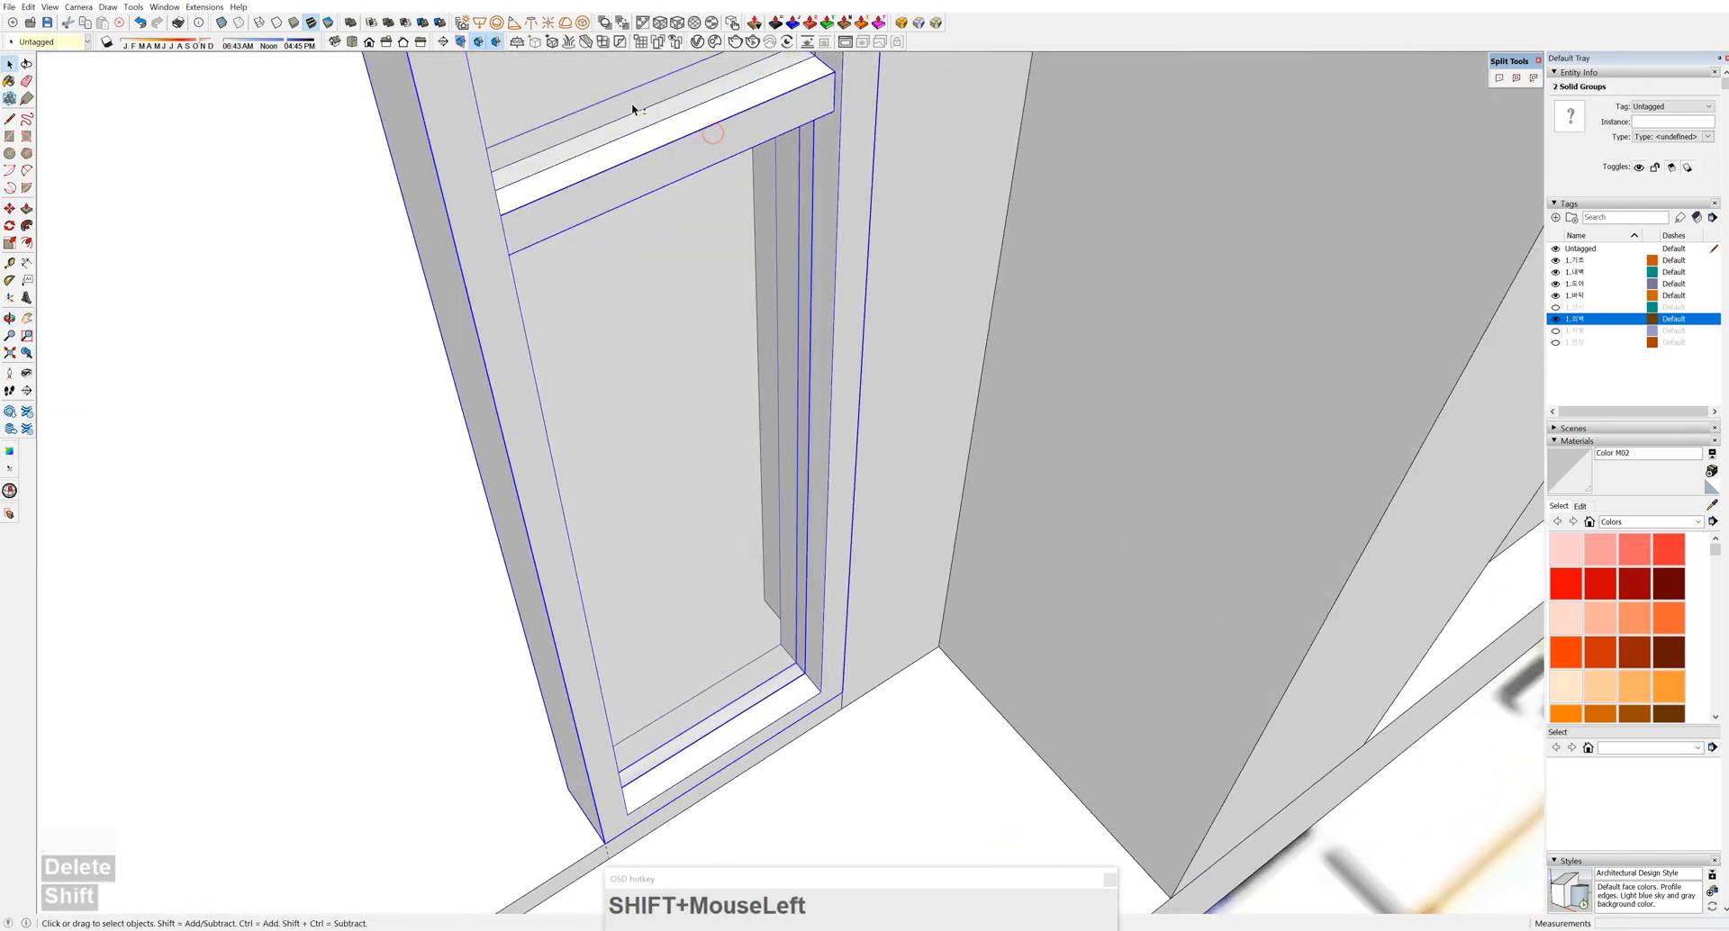
left_click(625, 146, "shift")
middle_click_drag(625, 146, 603, 436, "shift")
scroll(662, 505, "down", 4)
scroll(725, 550, "up", 1)
middle_click_drag(725, 549, 788, 531)
scroll(683, 595, "down", 5)
Erase the seam line above the window frame
key("e")
left_click(745, 233)
scroll(1225, 416, "up", 3)
middle_click_drag(748, 230, 1208, 278)
Open the window frame group for editing and pick the frame's top edge
double_click(1237, 405)
scroll(1246, 331, "up", 4)
scroll(1238, 304, "up", 3)
double_click(1237, 306)
left_click(1196, 280)
scroll(1205, 276, "up", 3)
left_click(1177, 255)
key("m")
left_click(1185, 255, "ctrl")
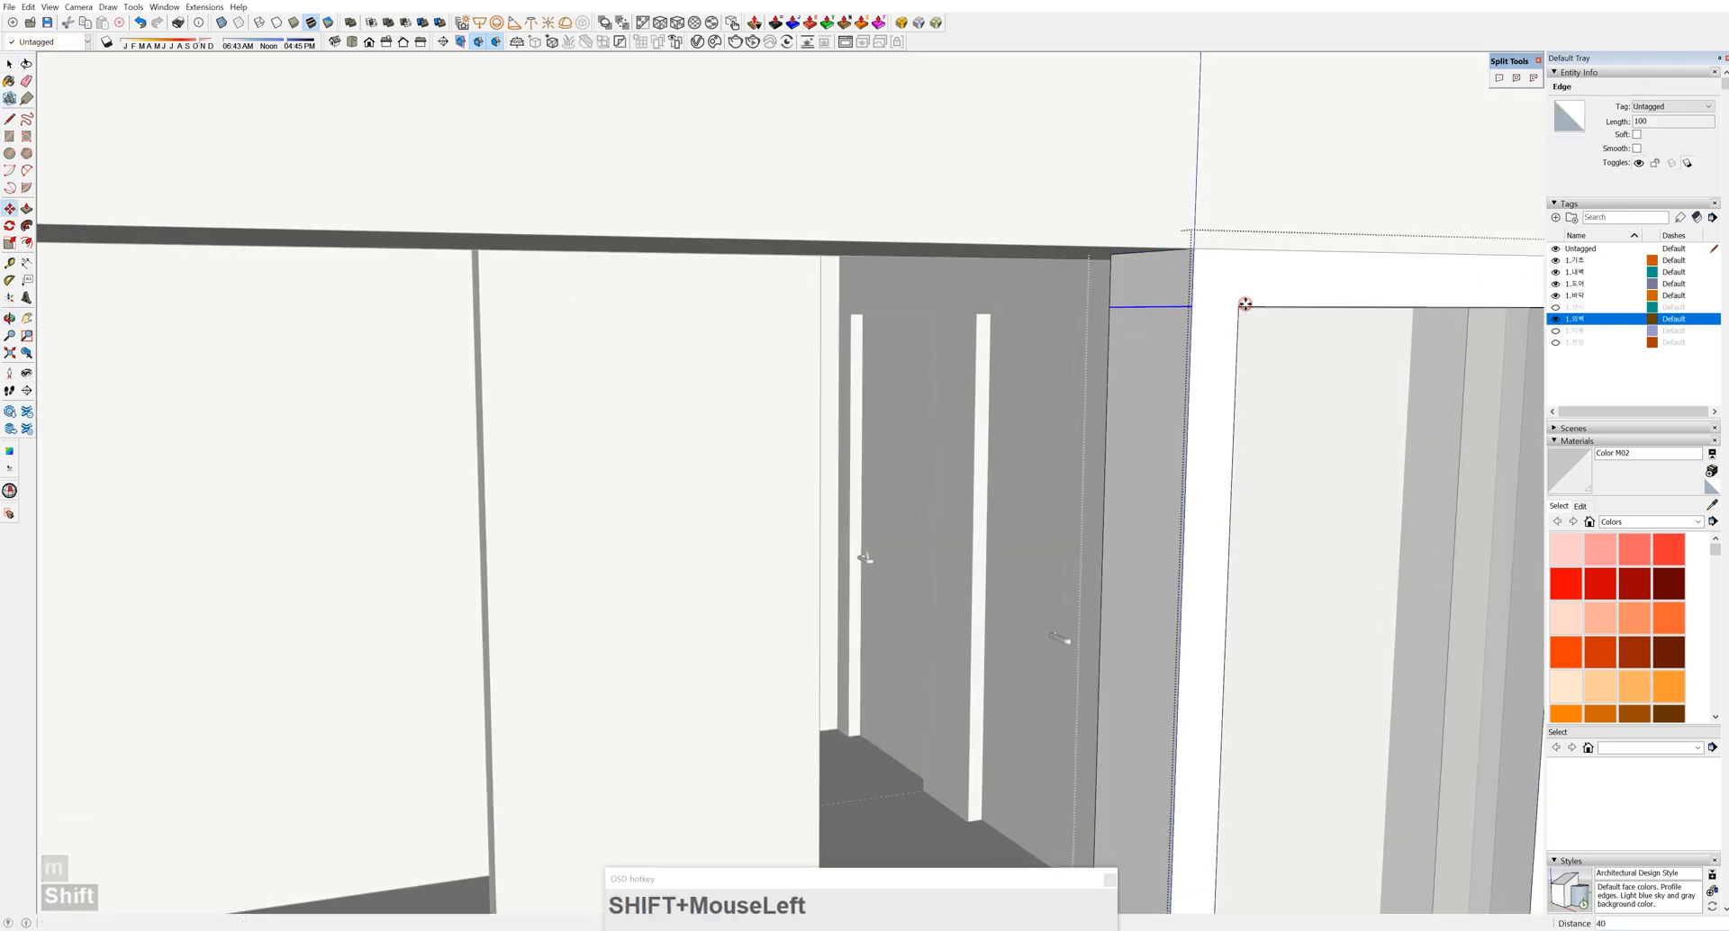
Stretch the frame's end face leftward to the door opening's left edge
key("space")
left_click(1162, 289)
key("p")
left_click(1162, 289)
scroll(487, 428, "down", 6)
middle_click_drag(486, 429, 452, 224, "shift")
left_click(412, 394)
scroll(465, 299, "up", 5)
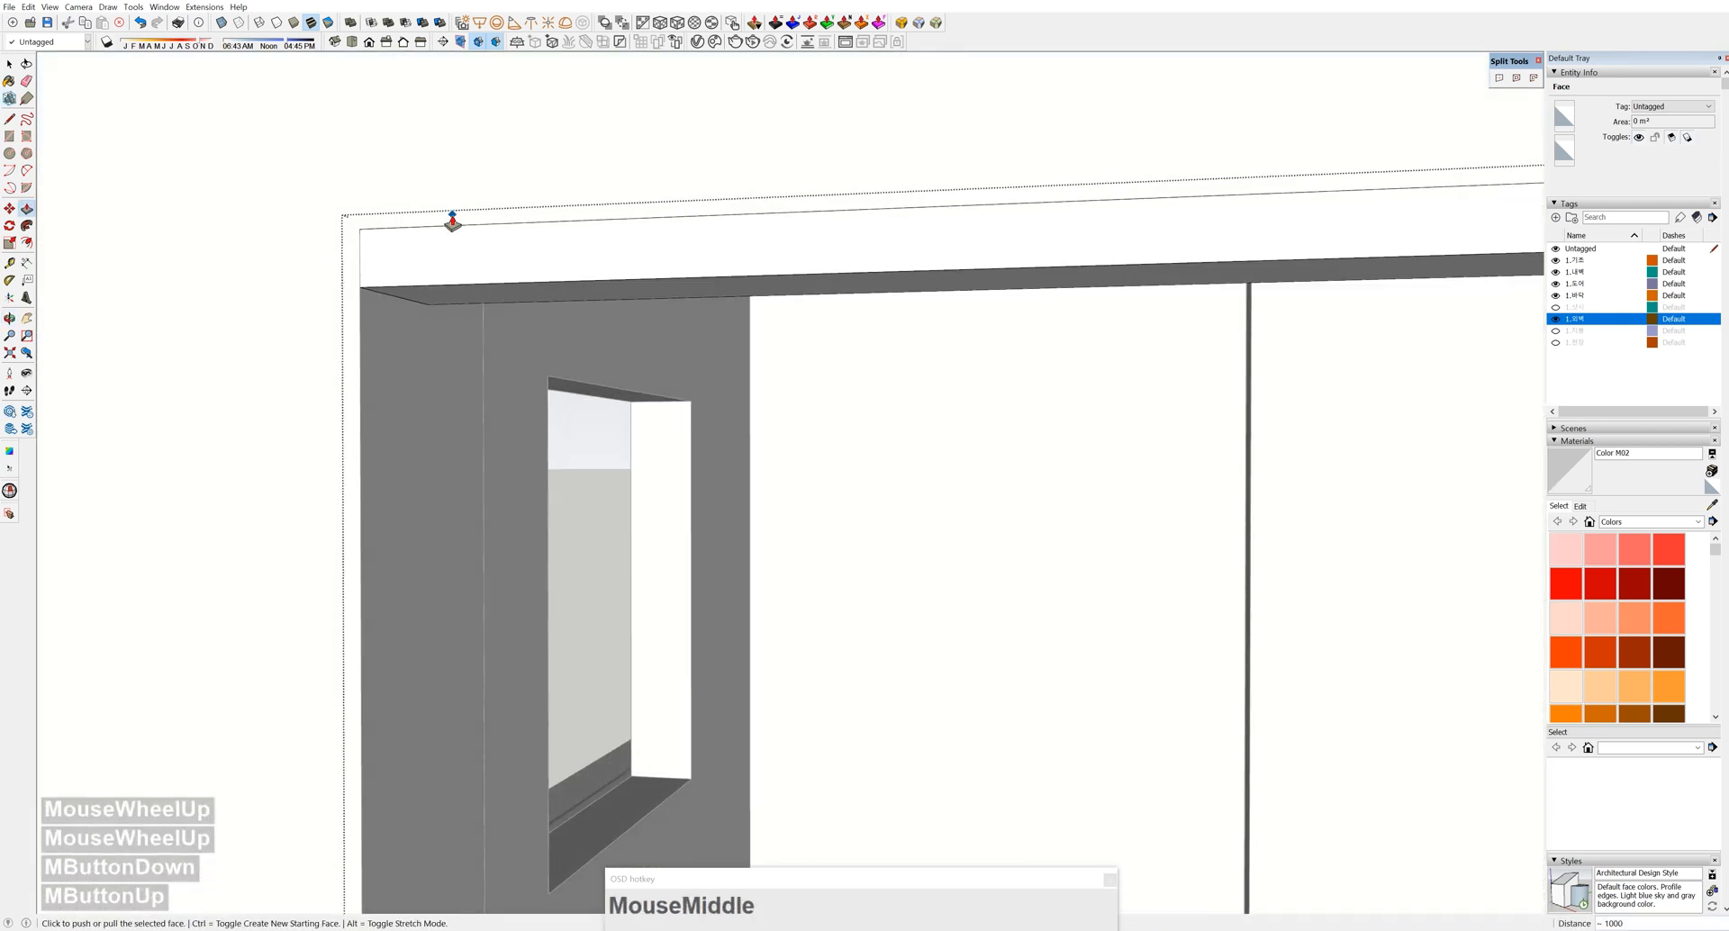
key("space")
Copy the frame-top edge 40 along, push/pull the resulting face, and exit the group
key("m")
left_click(401, 297)
key("ctrl")
type("40")
key("Return")
key("space")
key("p")
left_click(408, 301)
scroll(442, 540, "down", 6)
middle_click_drag(396, 612, 812, 511, "shift")
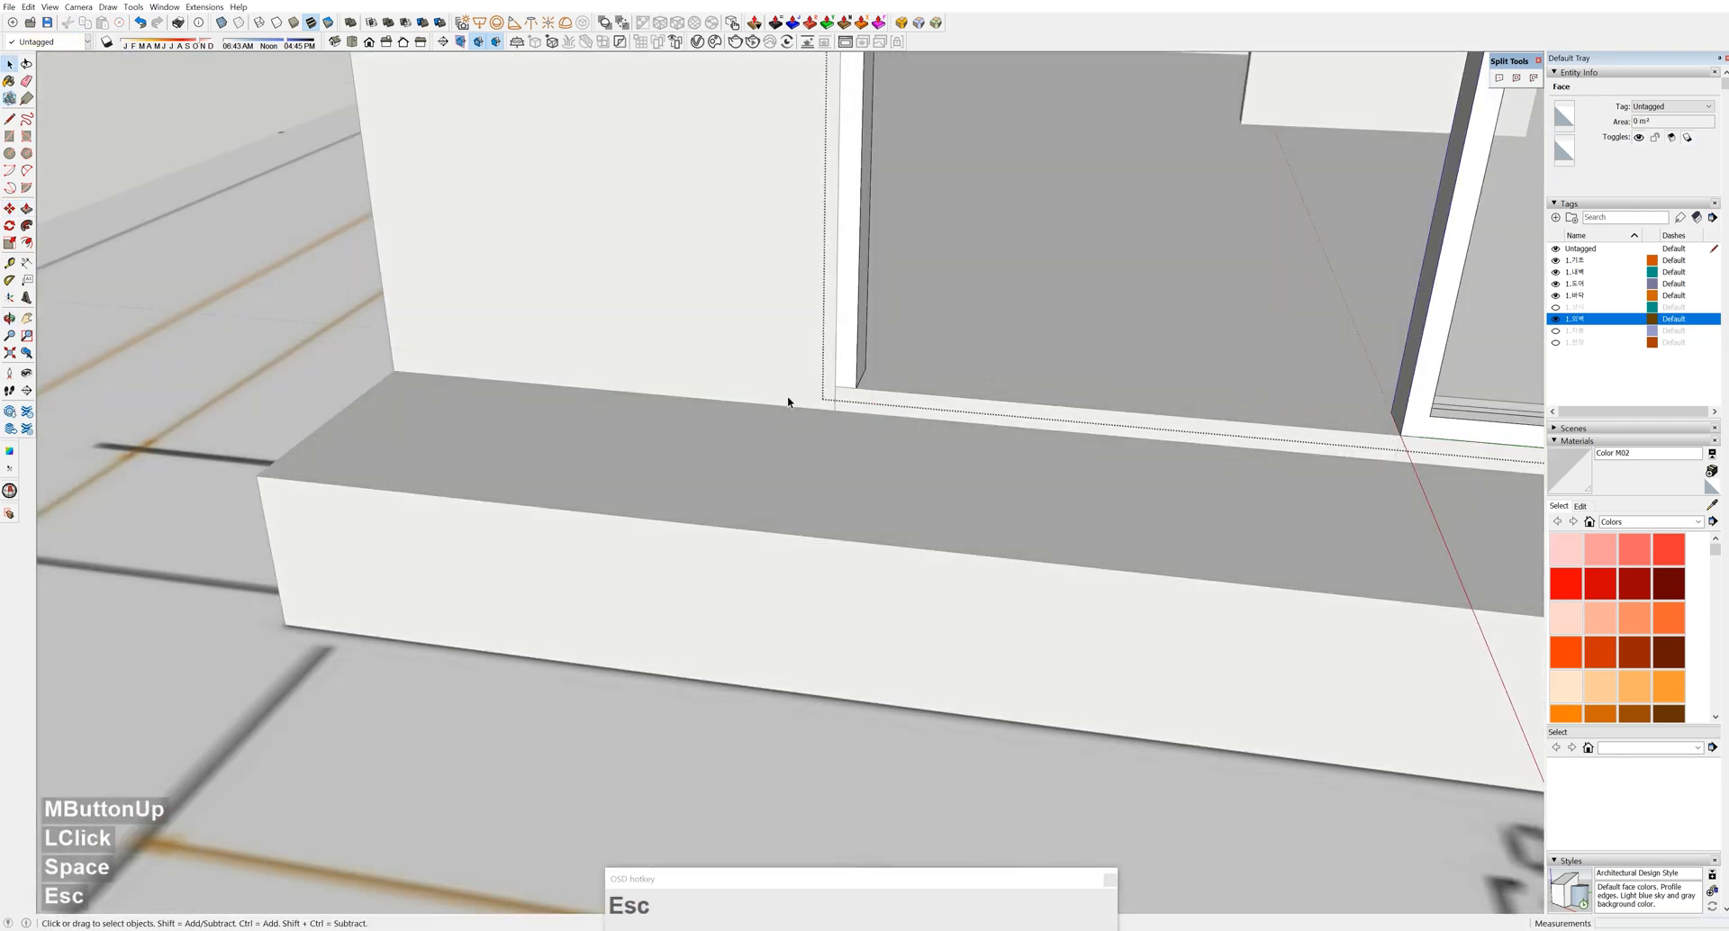
key("Escape")
Draw a rectangle spanning the door opening from its top-left to bottom-right corner
scroll(764, 370, "down", 5)
middle_click_drag(764, 370, 838, 585, "shift")
middle_click_drag(837, 585, 710, 695, "shift")
middle_click_drag(665, 288, 522, 186)
key("r")
left_click(475, 155)
left_click(912, 839)
key("space")
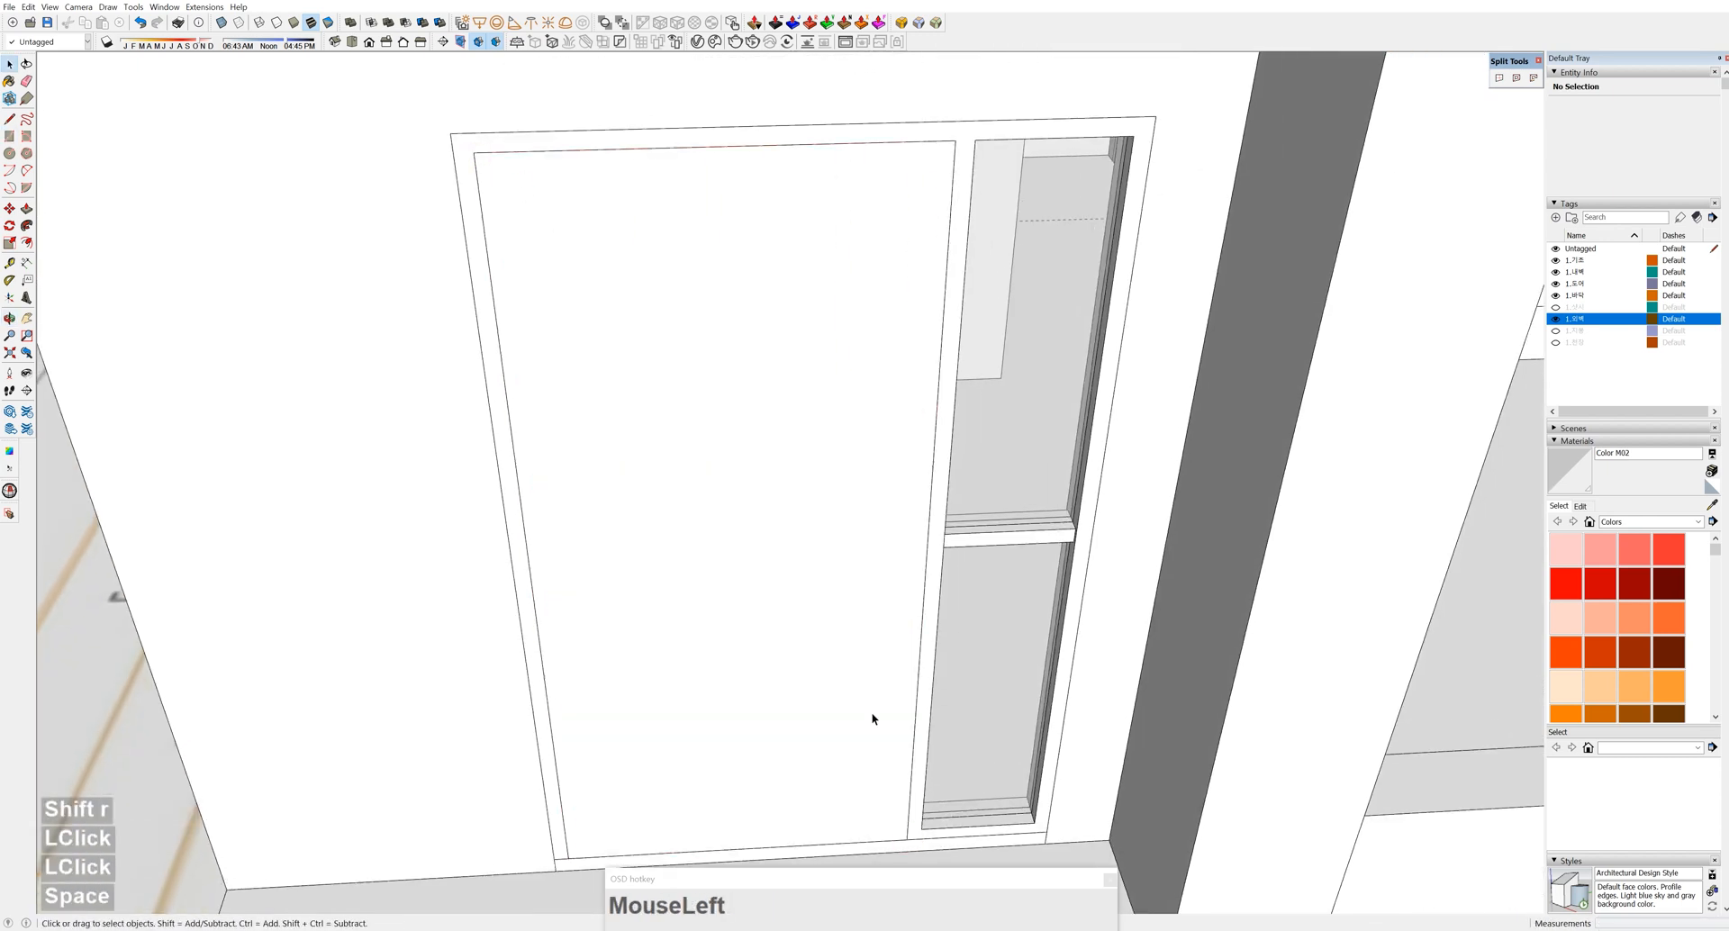
Offset the door rectangle inward by 100 (corrected from 120) and delete the inner offset face
middle_click_drag(868, 715, 882, 714, "shift")
left_click(882, 711)
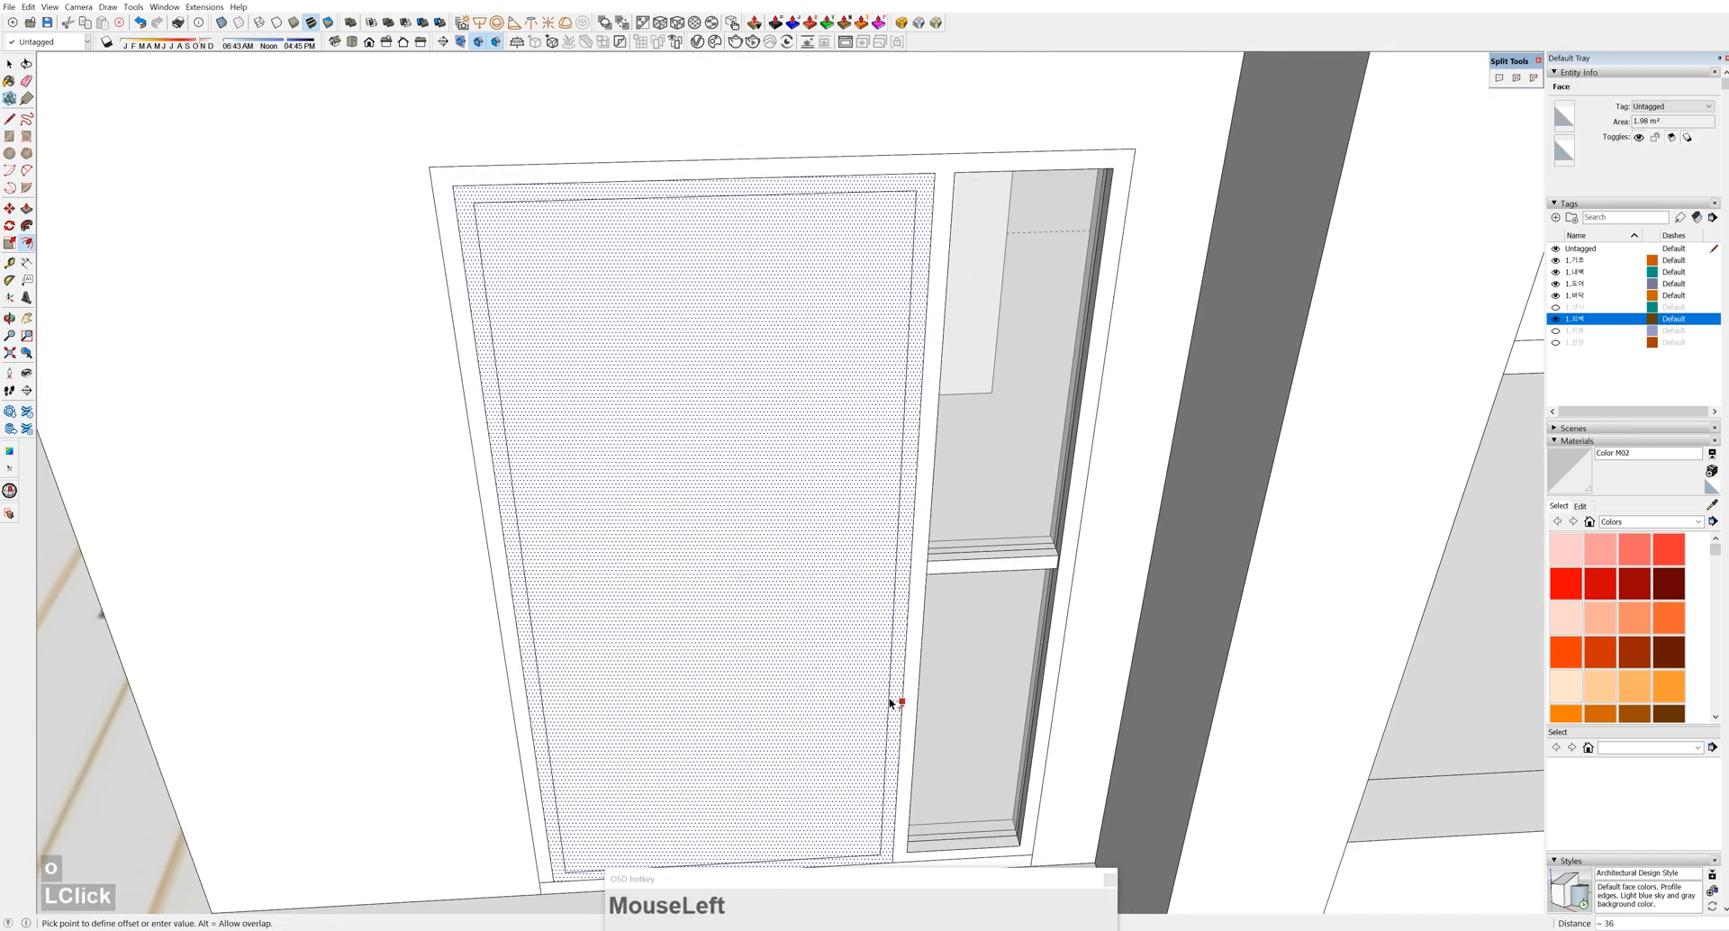
type("120")
key("Return")
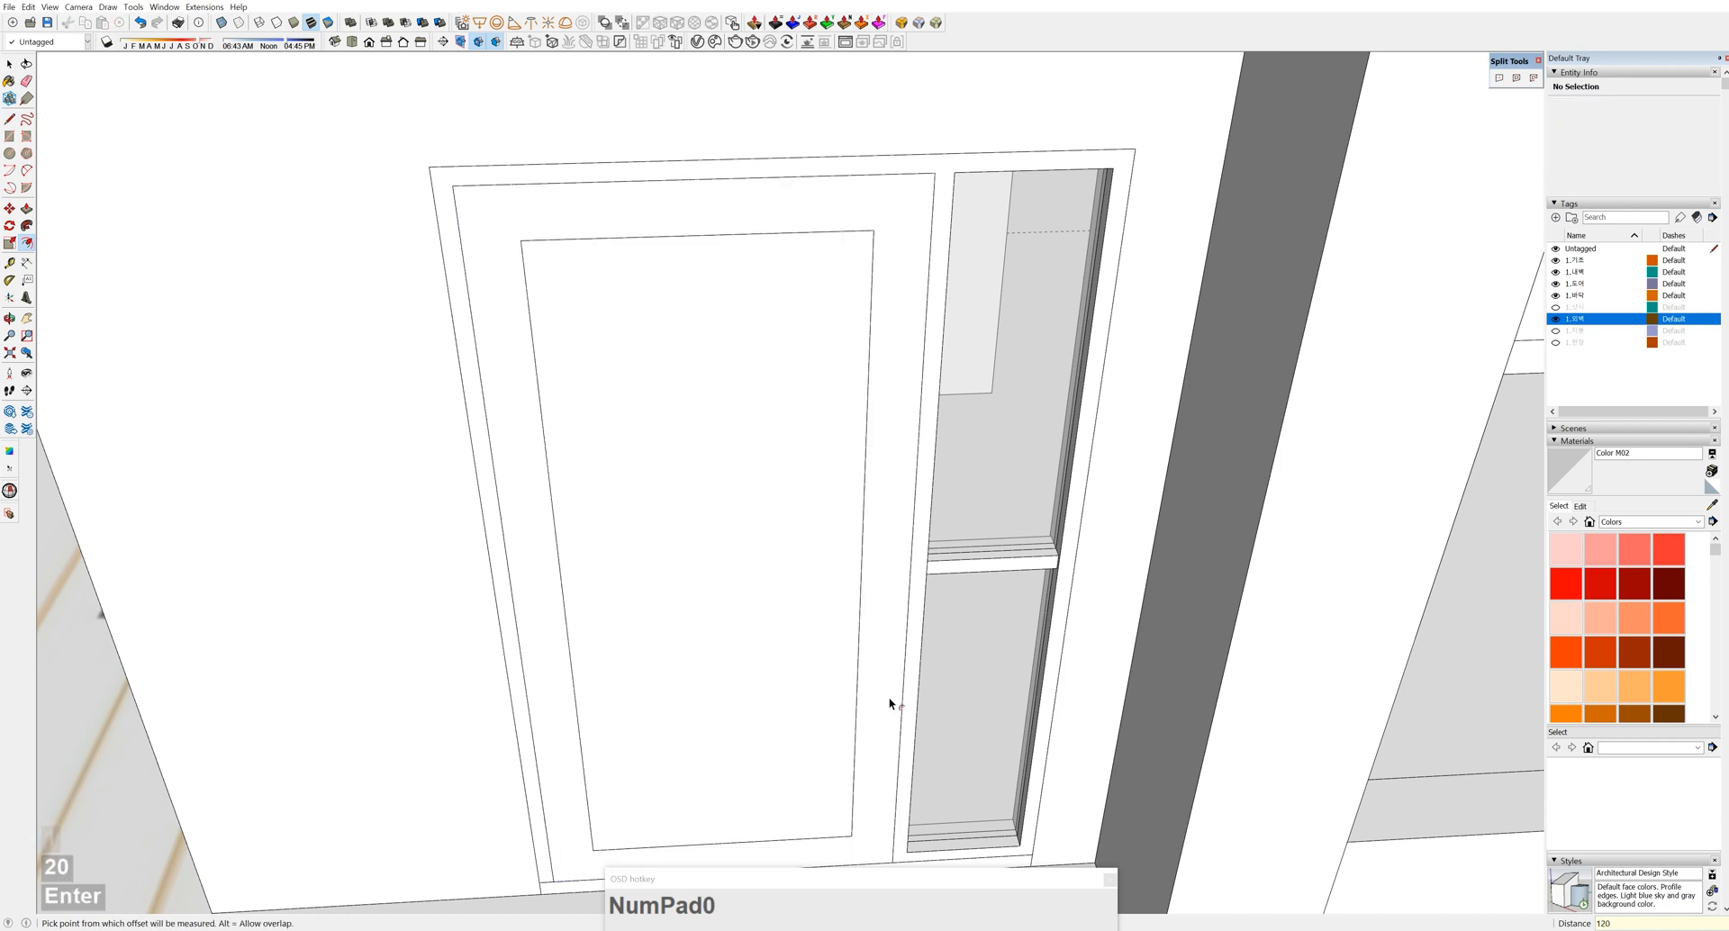
type("100")
key("Return")
key("space")
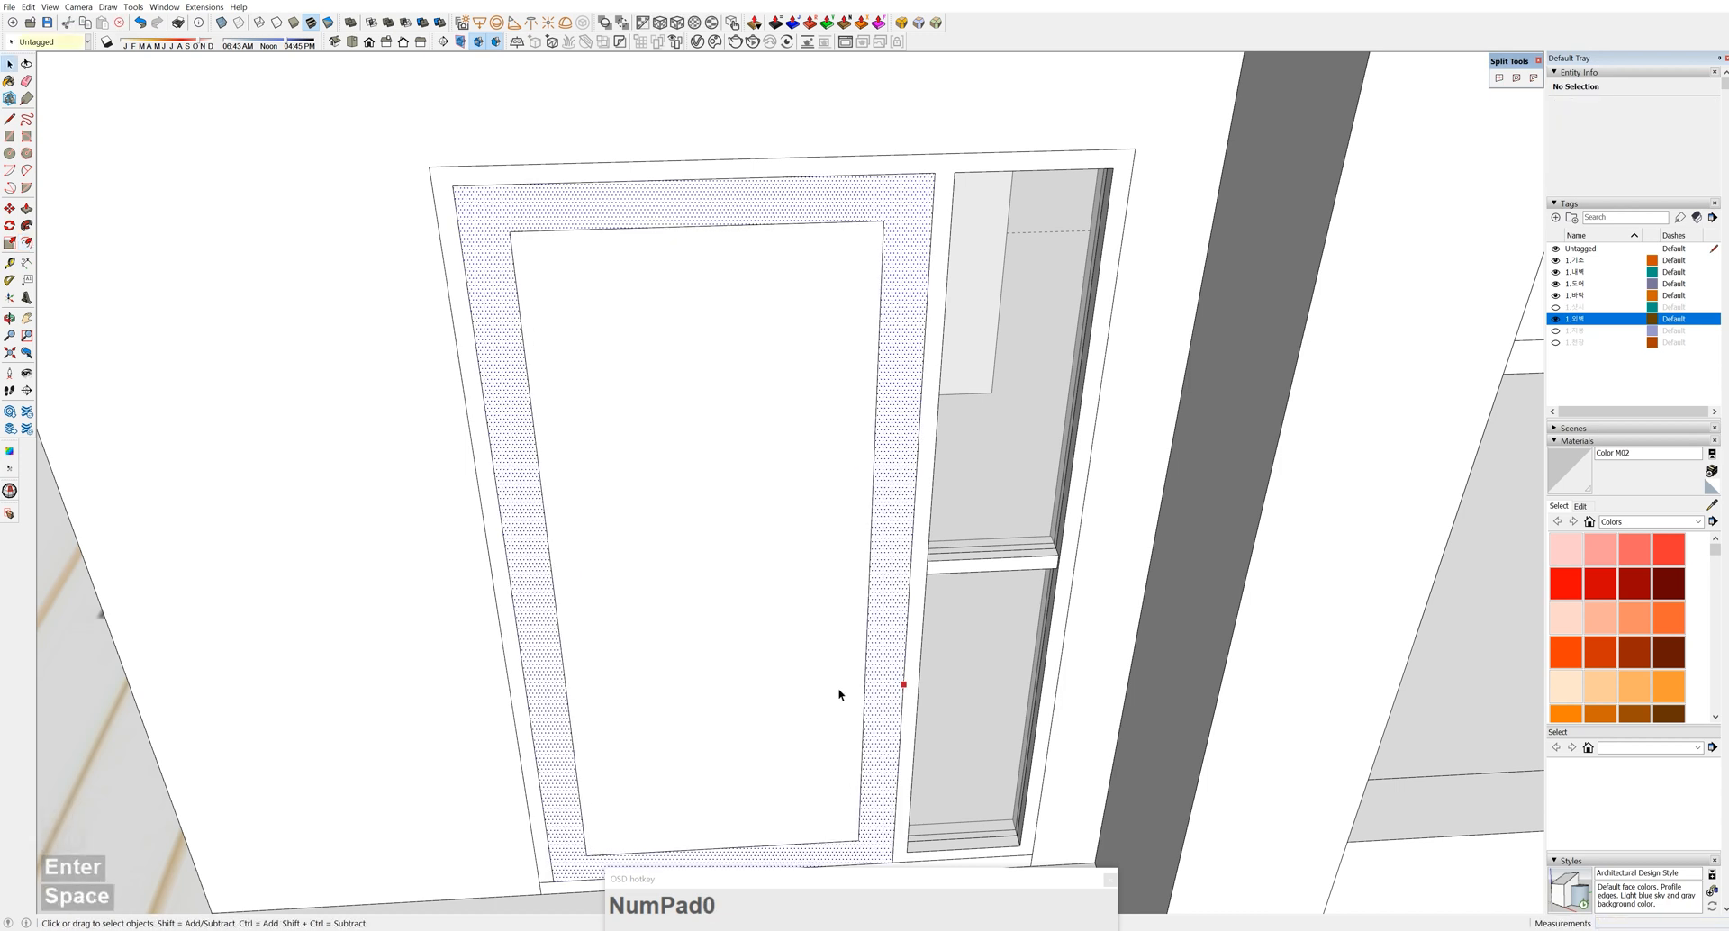
left_click(829, 694)
key("Delete")
Push the inner door face in 50 and group the border as a solid
middle_click_drag(830, 695, 903, 720, "shift")
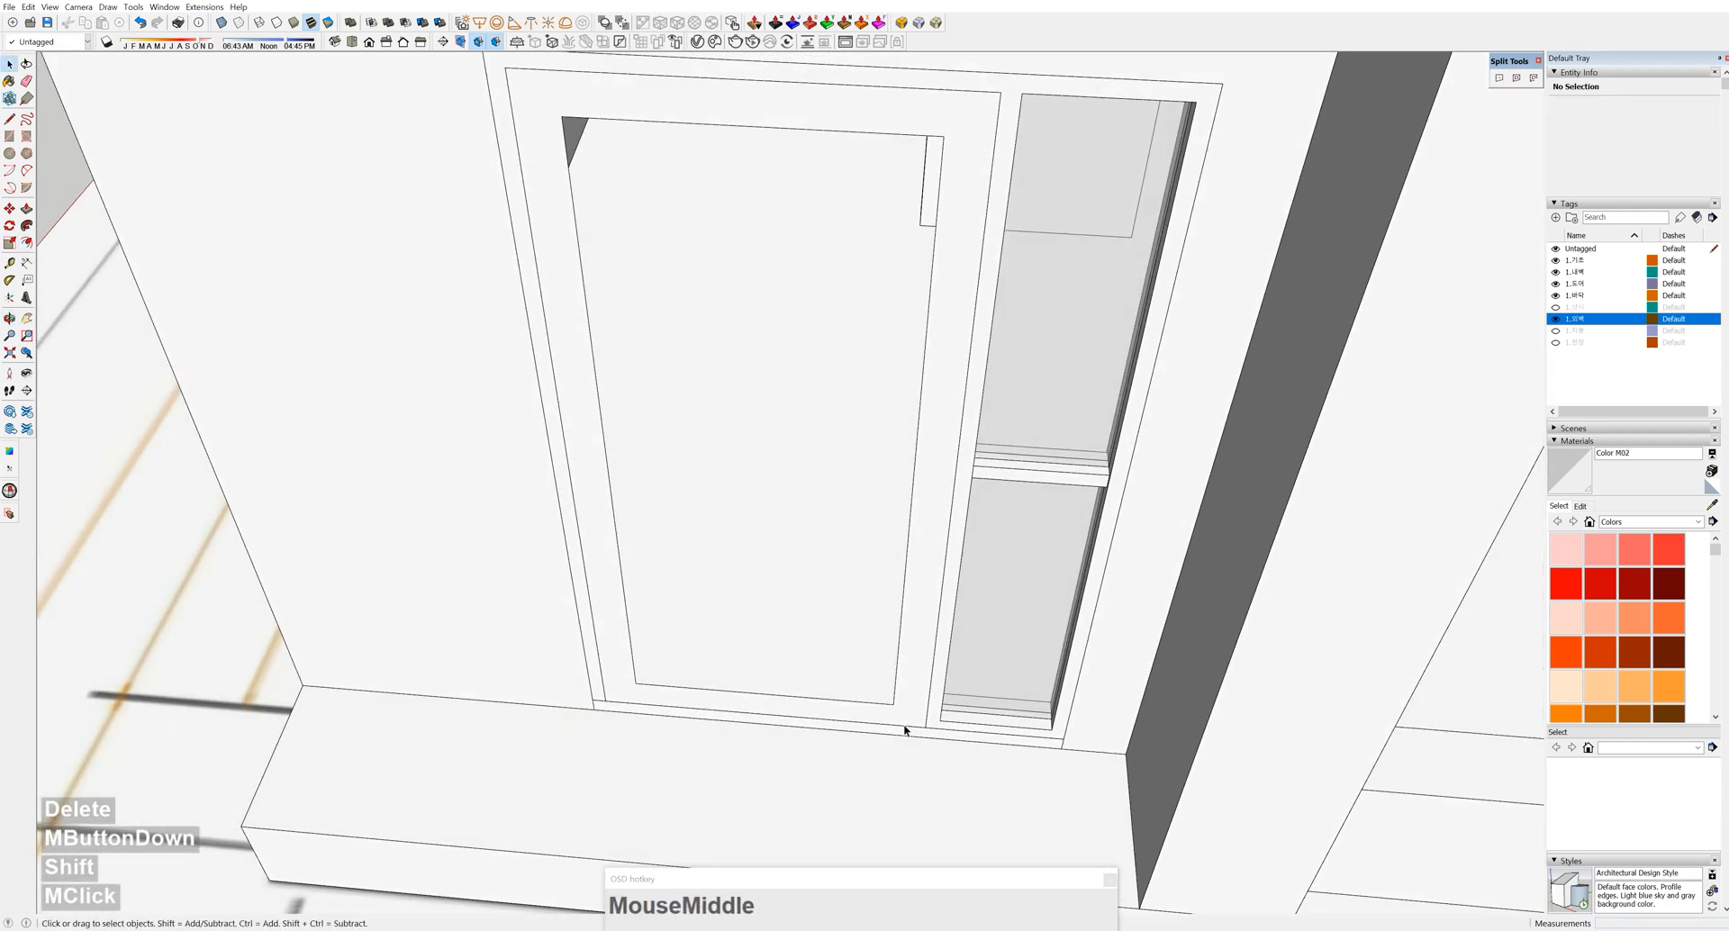
left_click(904, 711)
key("p")
left_click(911, 706)
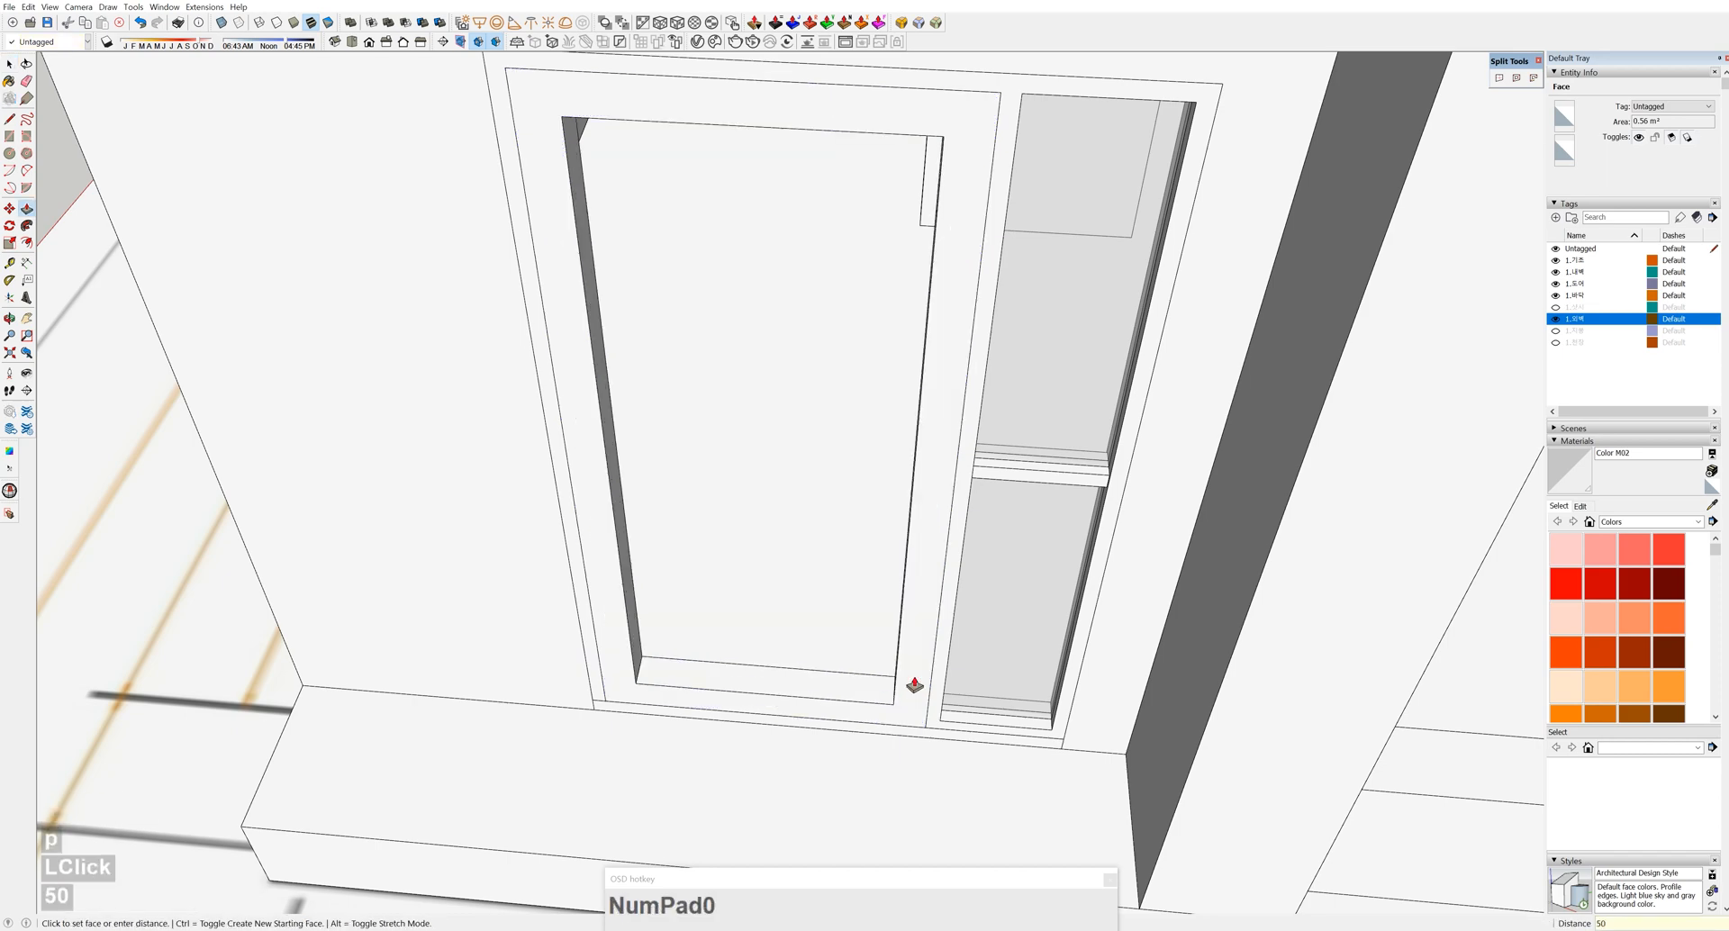
key("Return")
key("space")
double_click(912, 675)
key("g")
Open the door border group and select its thin strip
scroll(883, 629, "down", 2)
scroll(772, 609, "up", 4)
middle_click_drag(517, 730, 617, 640, "shift")
double_click(559, 696)
left_click(558, 698)
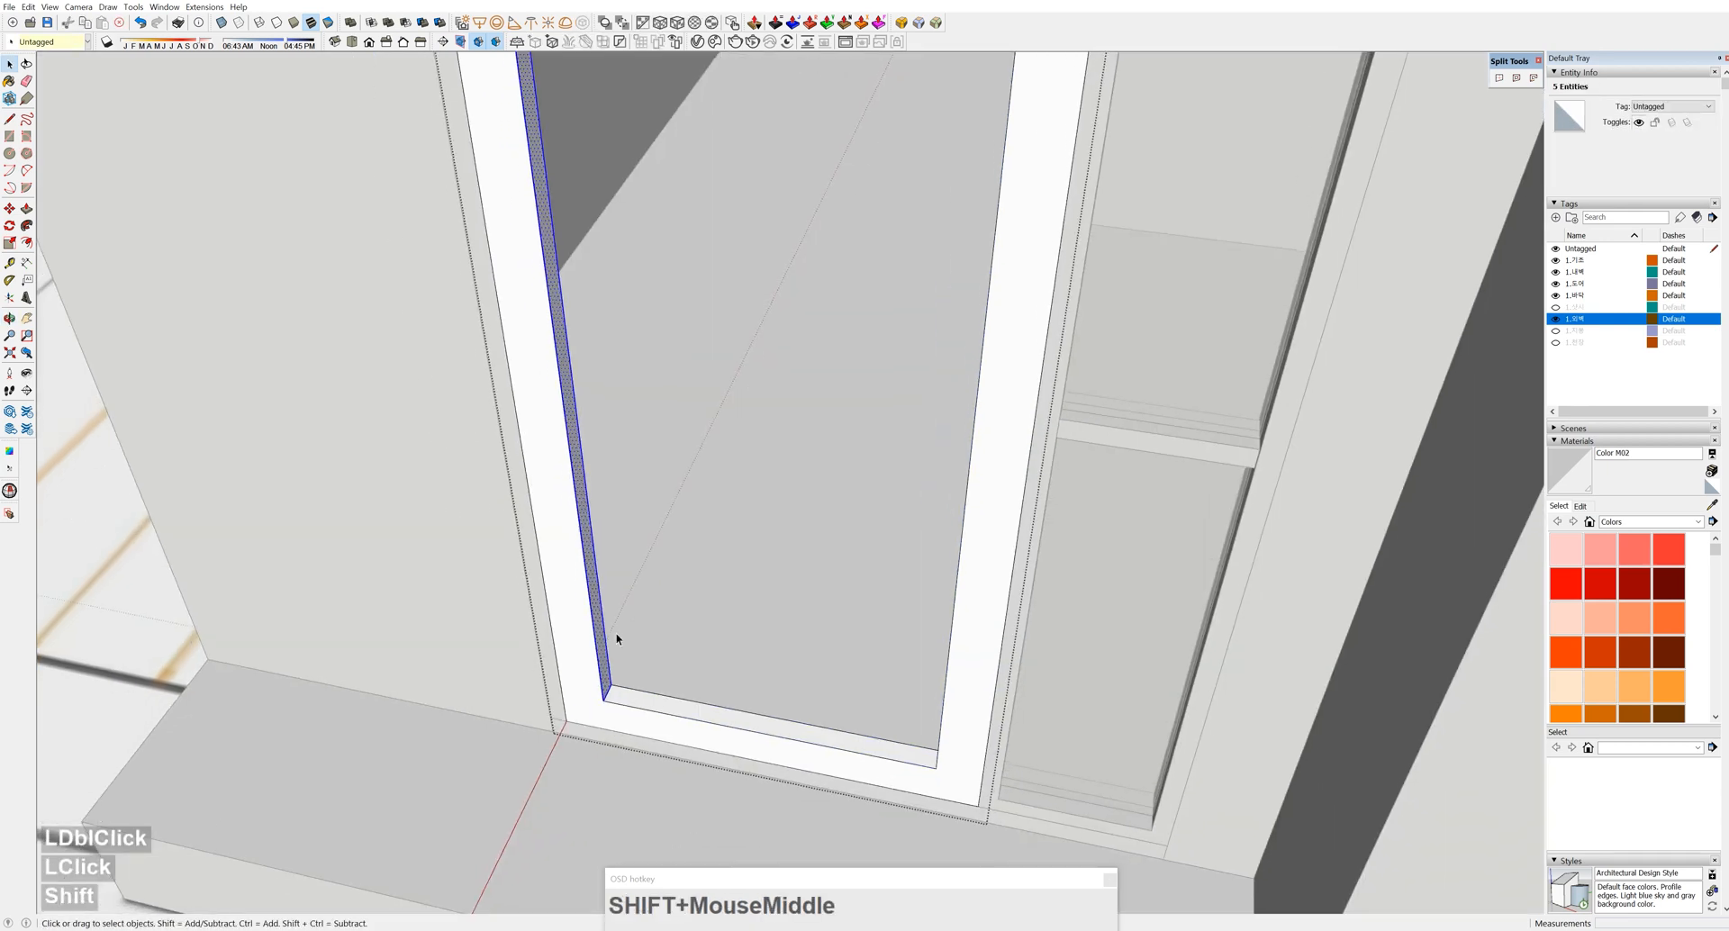
Copy the frame strip 20 over and pull it out as a vertical bar
key("m")
left_click(604, 701, "ctrl")
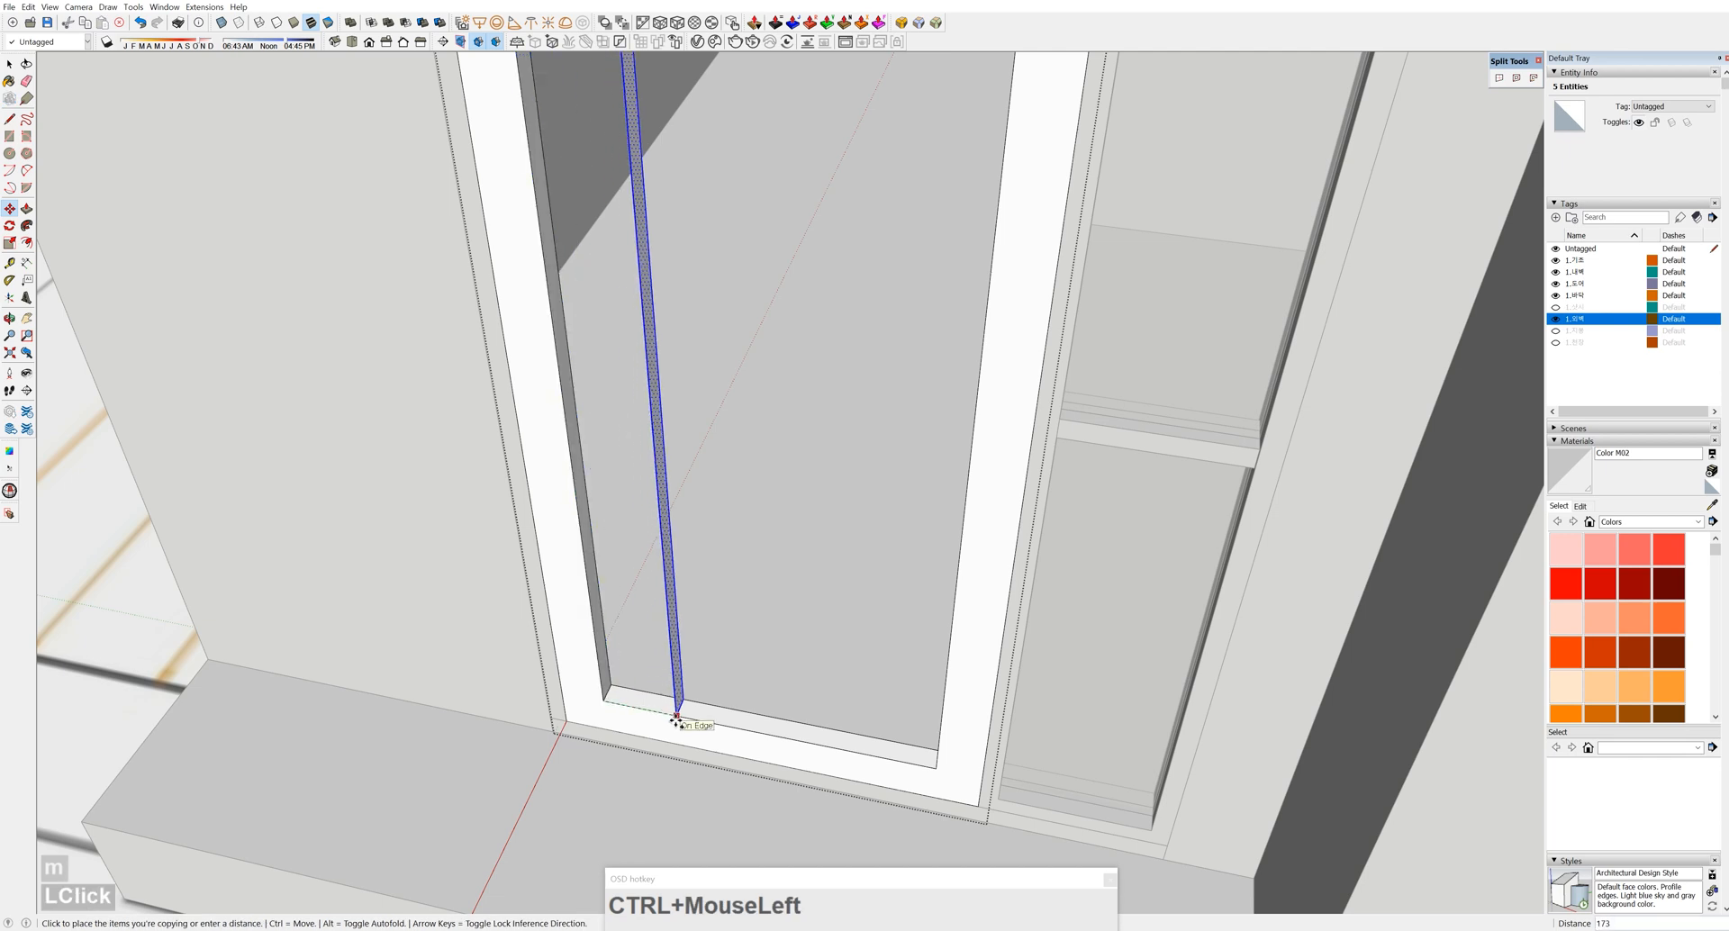
type("20")
key("Return")
key("space")
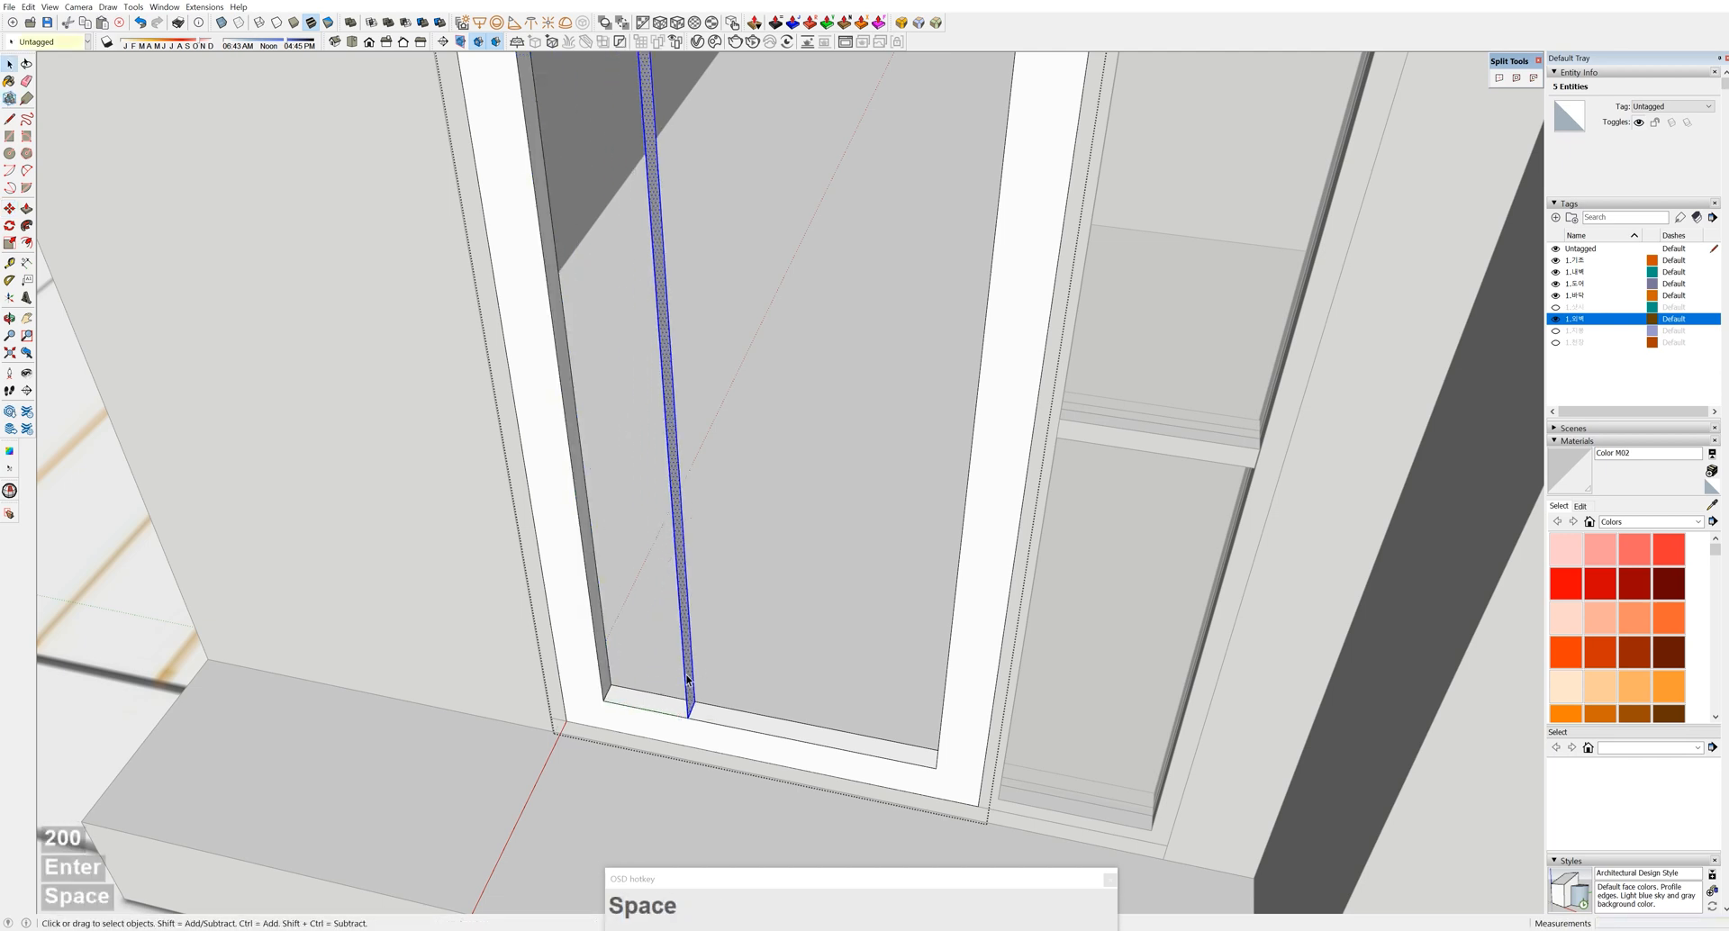
scroll(688, 706, "up", 2)
key("p")
left_click(693, 675)
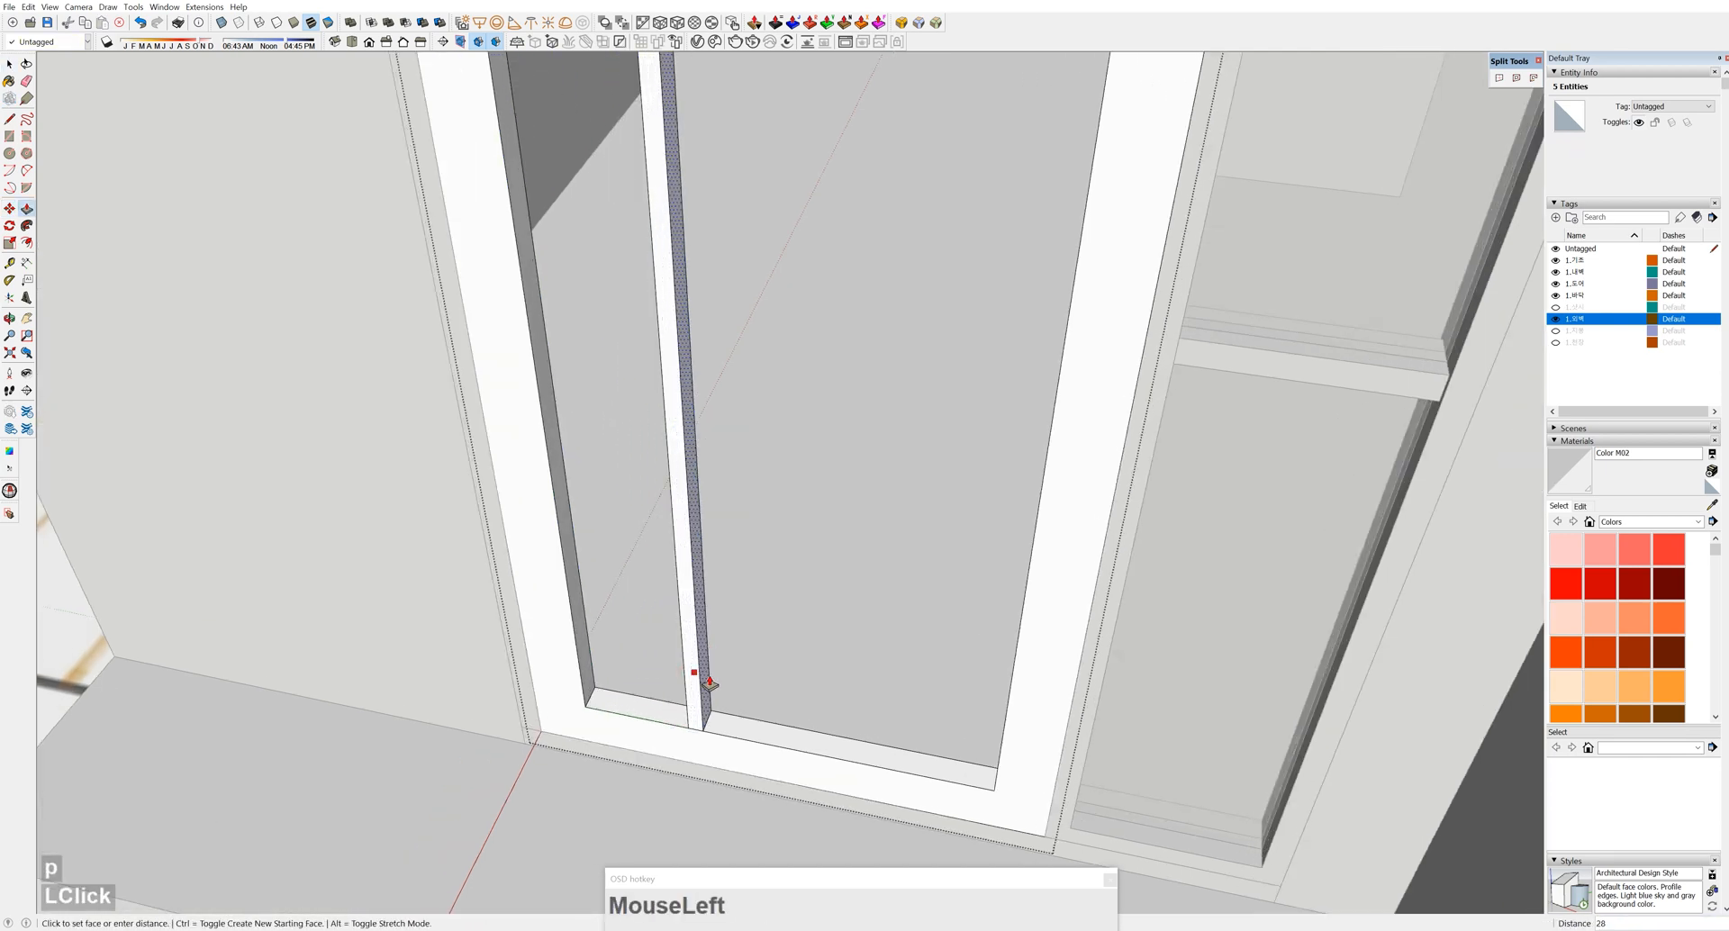
scroll(709, 682, "down", 3)
middle_click_drag(706, 664, 811, 846, "shift")
key("space")
scroll(724, 736, "up", 4)
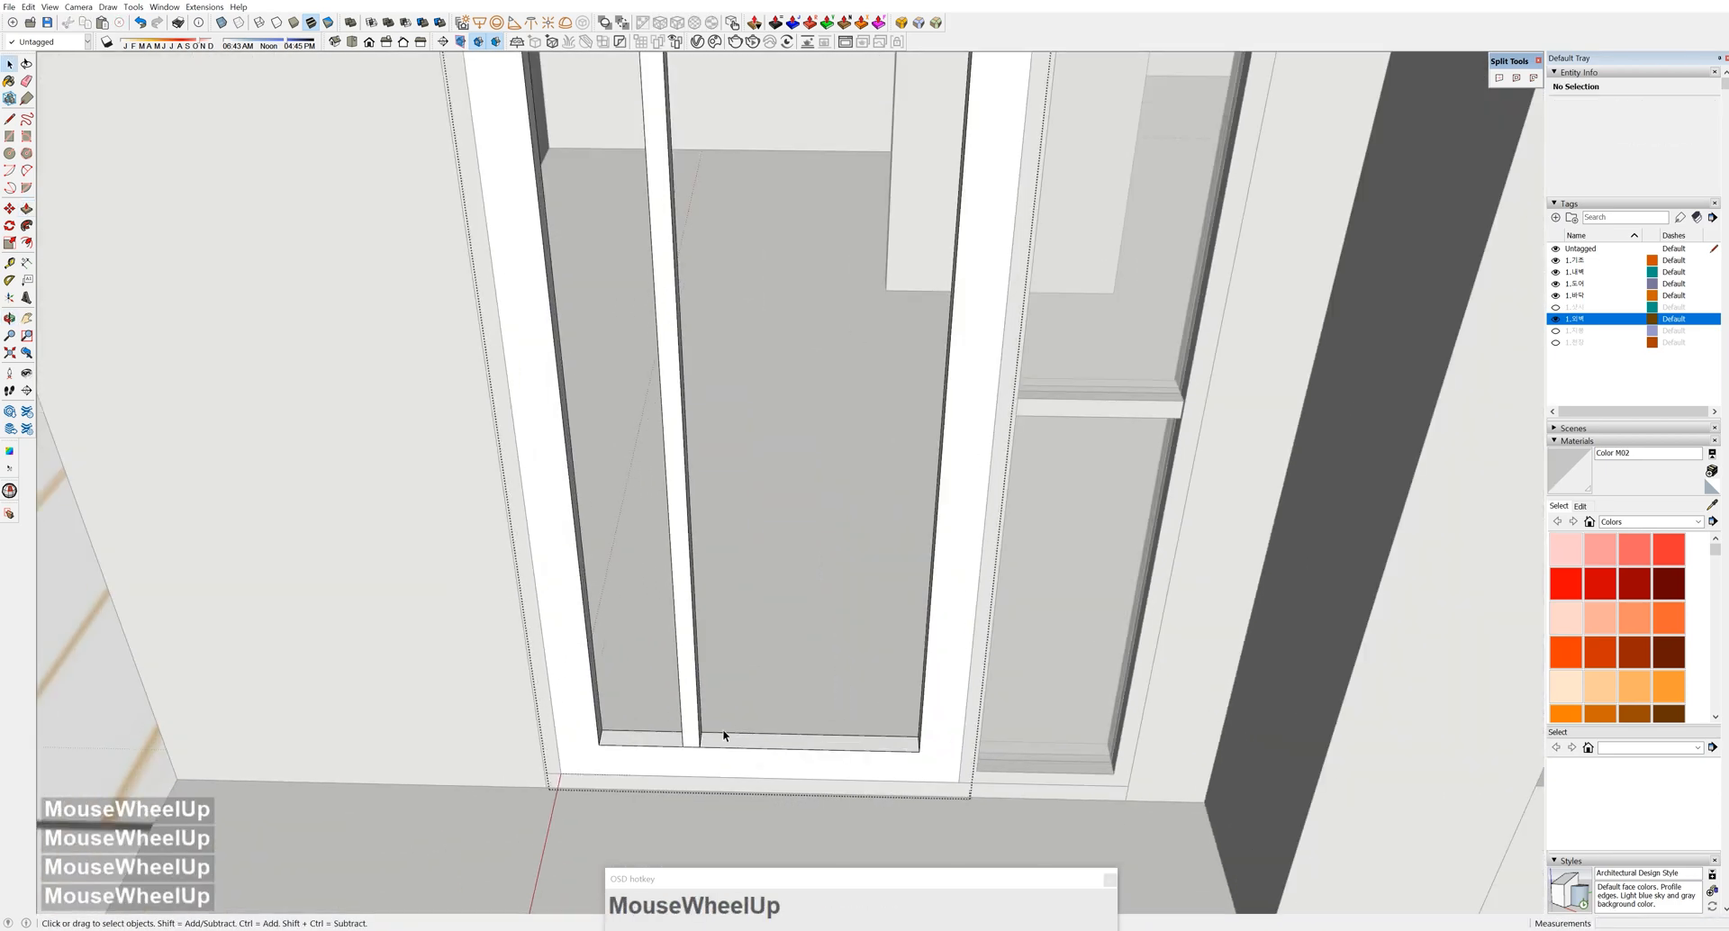
Select both door-bottom strips and lift a copy of them up the door
left_click(734, 746)
left_click(635, 738, "shift")
scroll(635, 738, "down", 3, "shift")
middle_click_drag(635, 739, 761, 721)
key("m")
key("ctrl")
left_click_drag(852, 733, 847, 334)
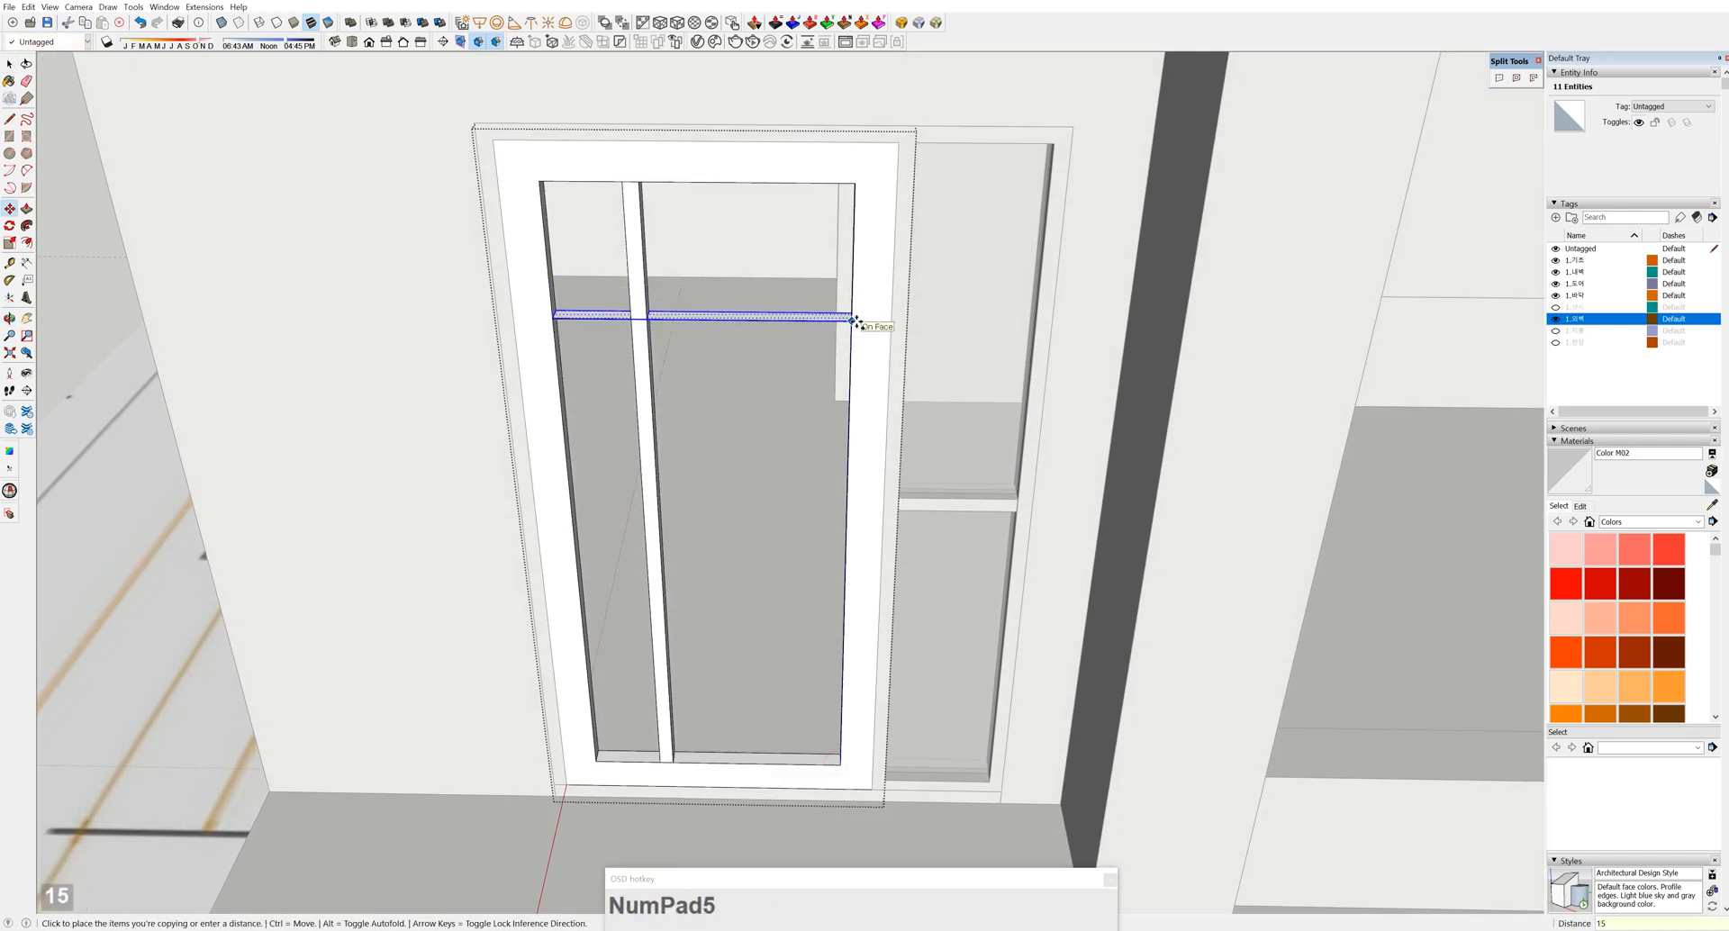
Pull the copied horizontal strip out 40 and repeat the same pull on the vertical strip
middle_click_drag(857, 321, 787, 212)
scroll(748, 417, "up", 5)
scroll(737, 467, "down", 3)
key("space")
key("p")
left_click(738, 469)
type("40")
key("Return")
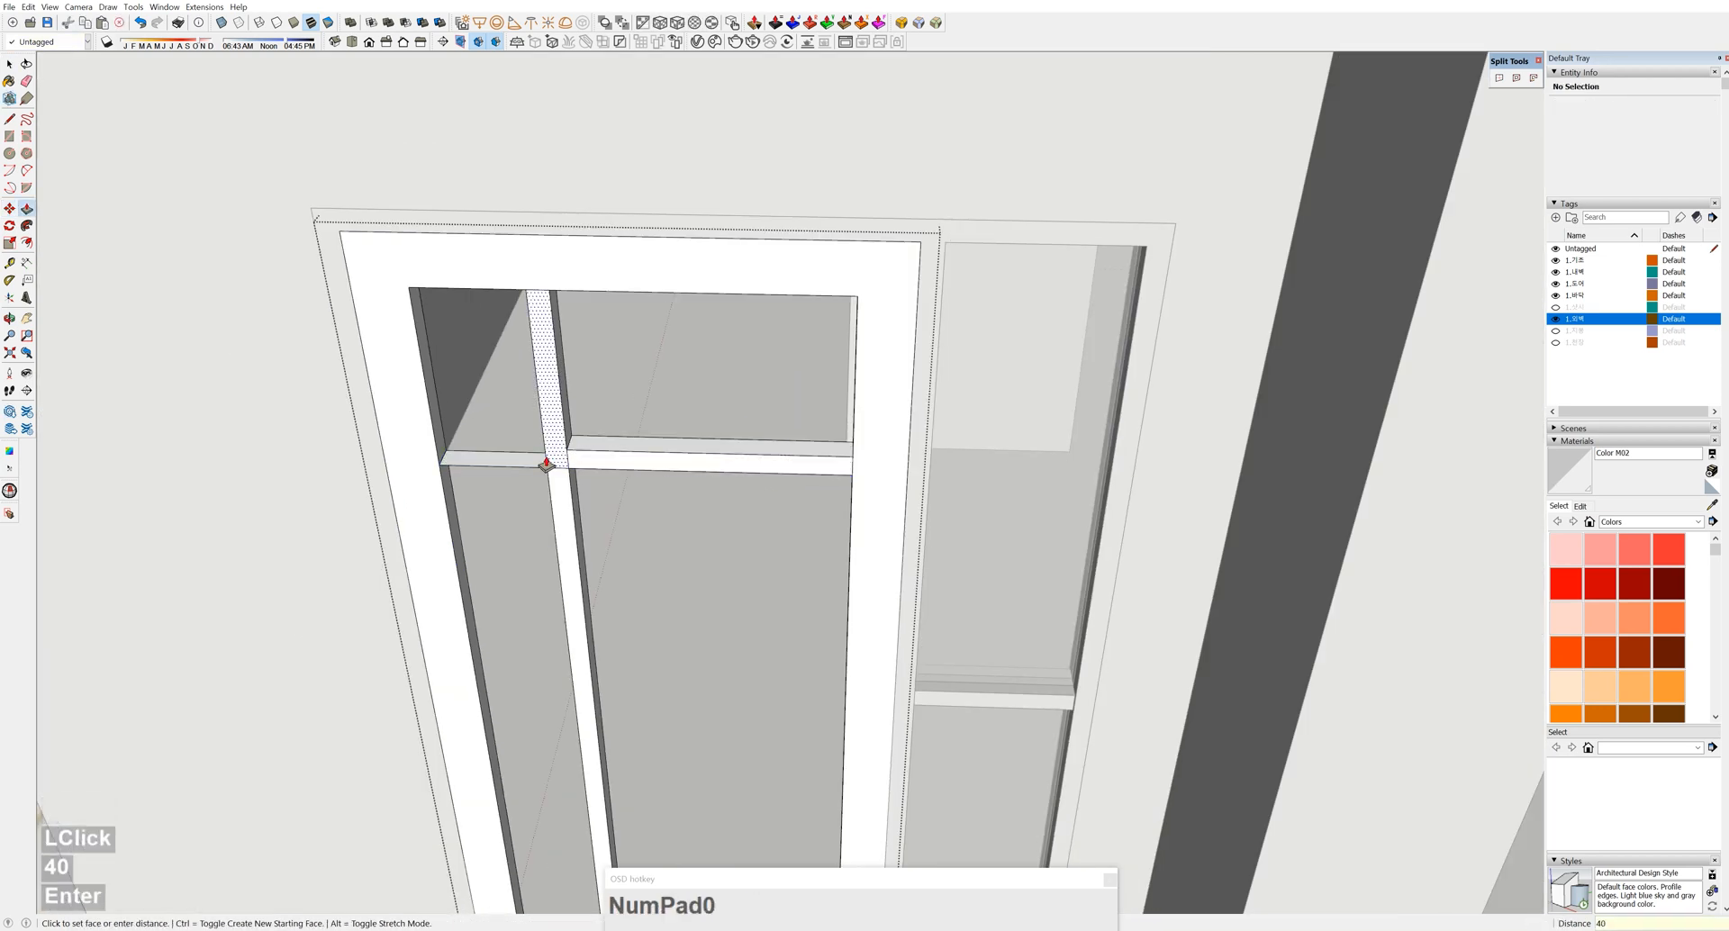
double_click(547, 464)
Erase the stray edges where the horizontal and vertical bars cross
key("space")
scroll(554, 446, "up", 2)
key("e")
left_click(551, 447)
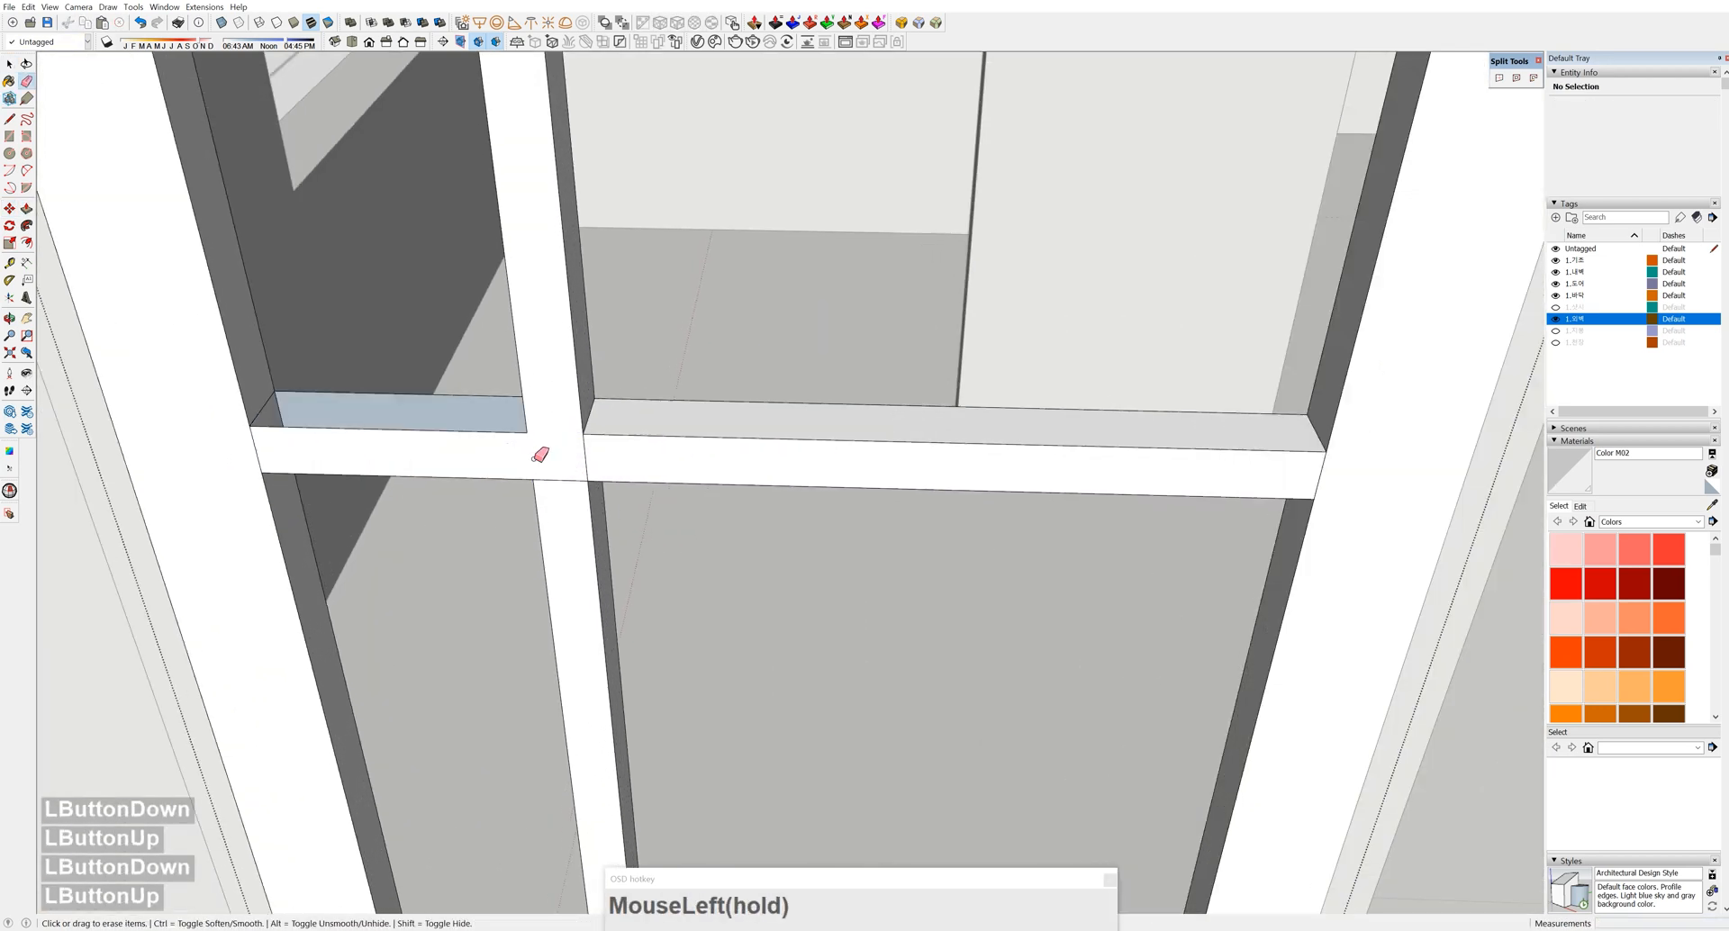
left_click_drag(581, 476, 581, 477)
mouse_move(581, 477)
middle_mouse_down()
mouse_move(684, 483)
mouse_move(205, 514)
mouse_move(748, 494)
mouse_move(1335, 293)
mouse_move(961, 571)
mouse_move(726, 467)
mouse_move(1008, 533)
mouse_move(1035, 584)
mouse_move(823, 533)
mouse_move(1202, 450)
middle_mouse_up()
scroll(823, 533, "down", 2)
scroll(360, 467, "up", 3)
left_click(441, 476)
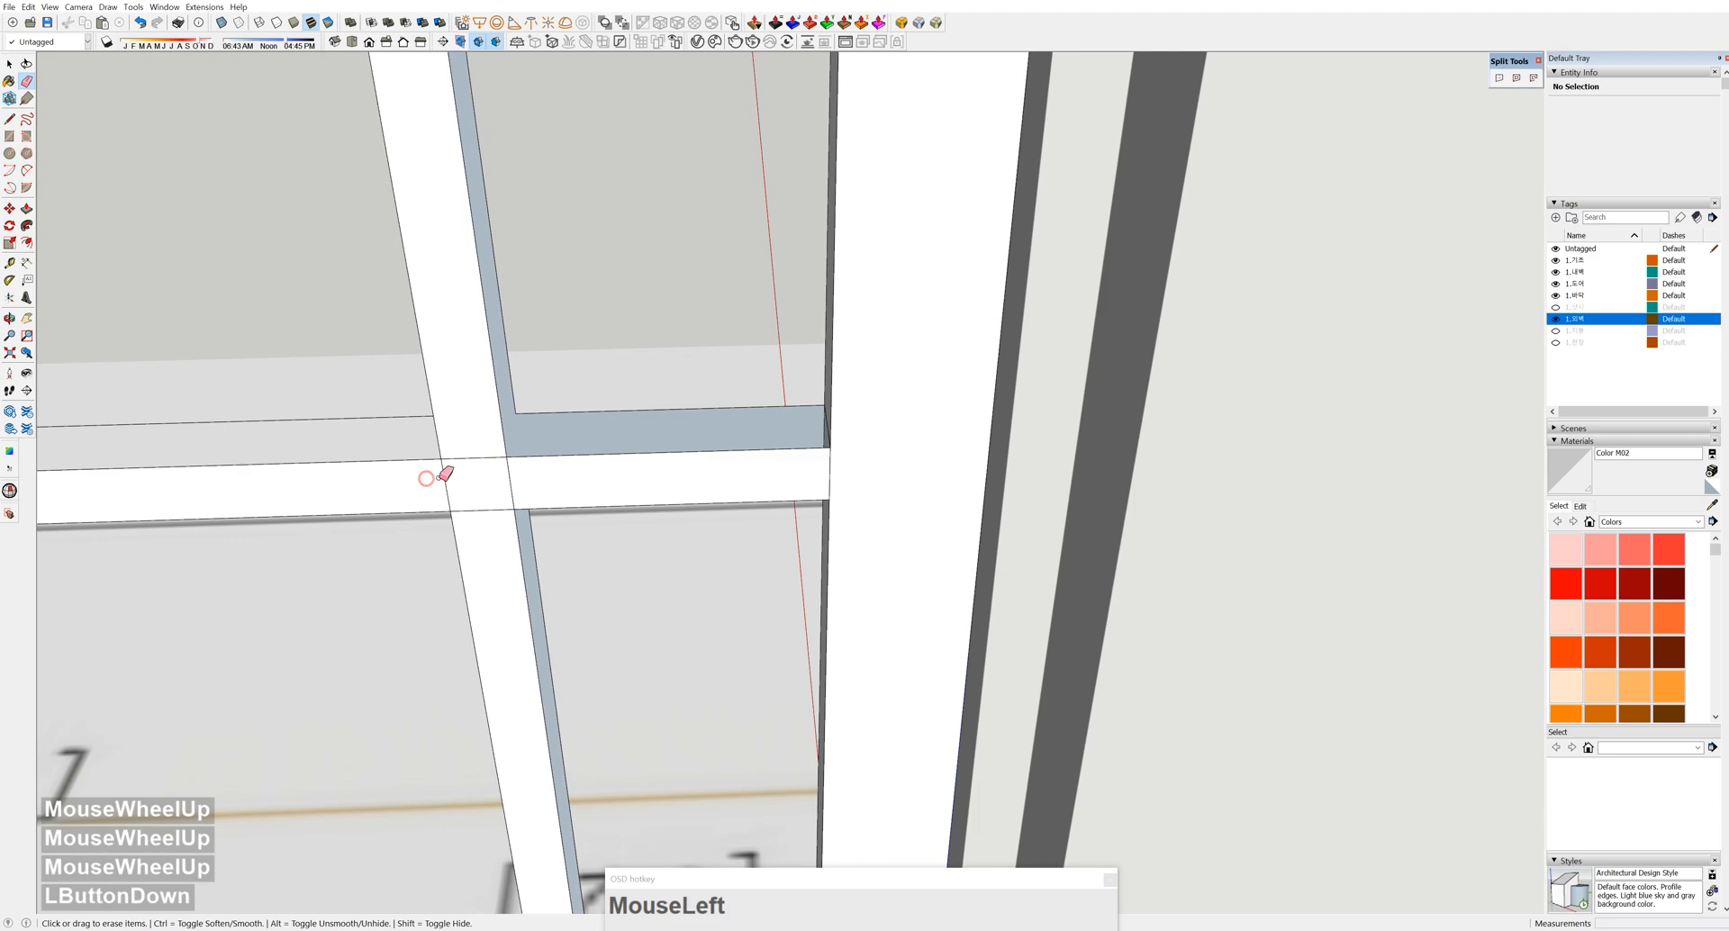
scroll(485, 455, "down", 4)
middle_click_drag(525, 456, 888, 405, "shift")
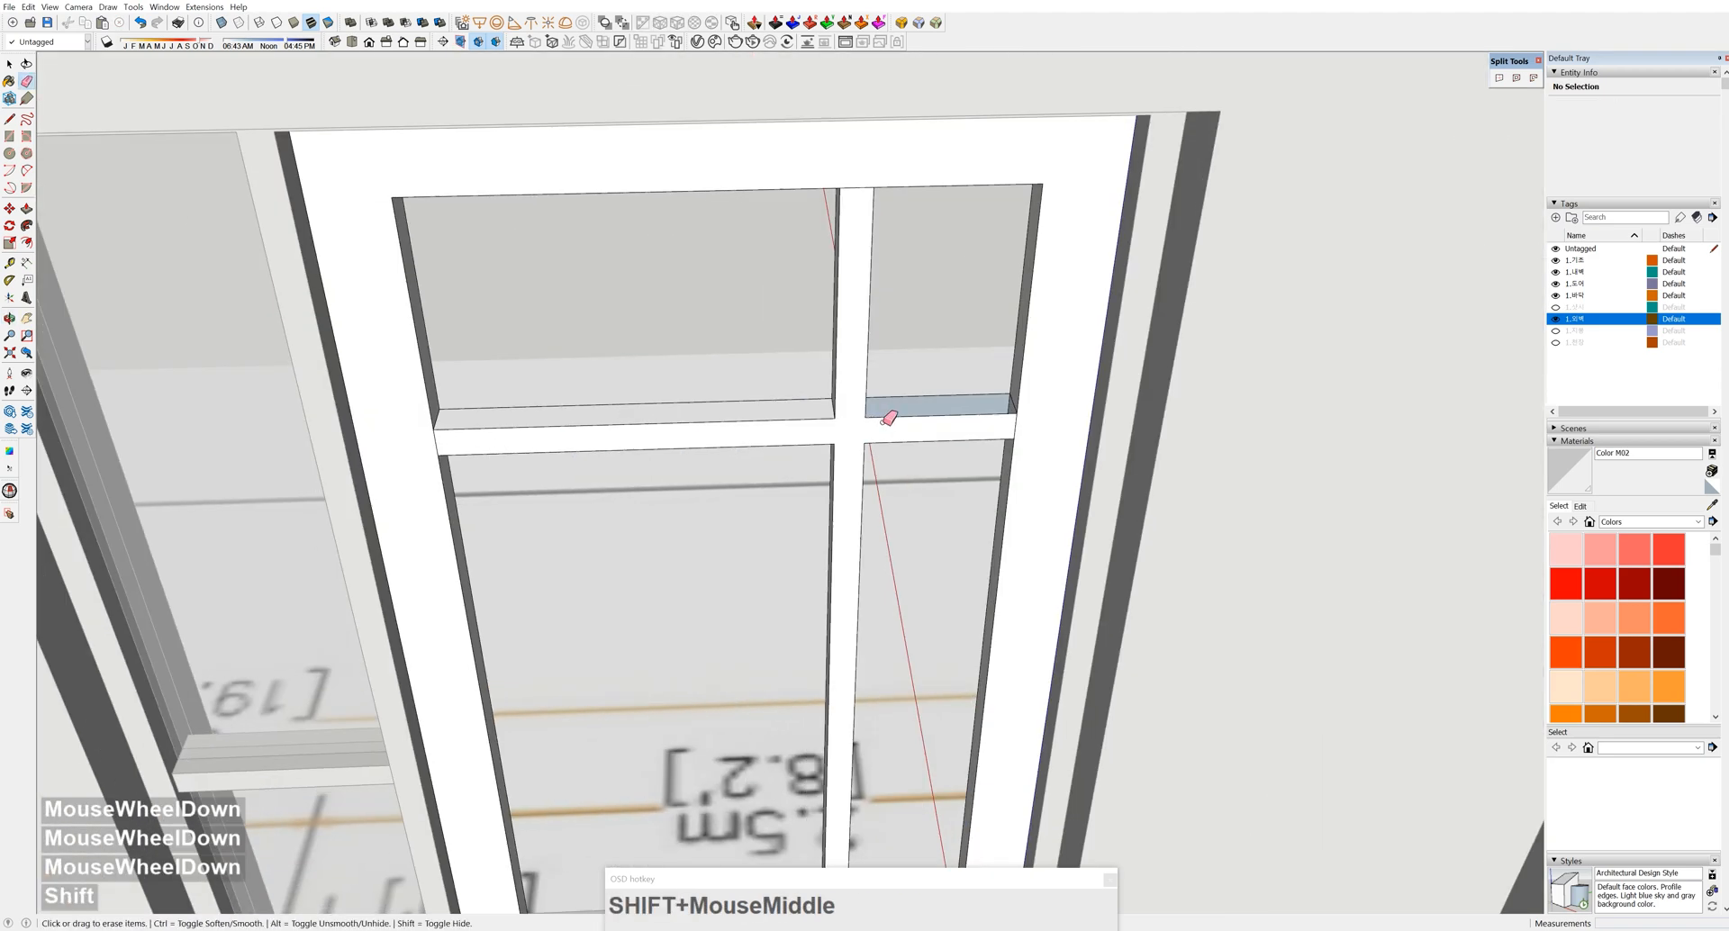
Draw a rectangle covering the small gap beside the door's bar crossing
scroll(915, 436, "up", 4)
middle_click_drag(779, 441, 720, 396)
scroll(709, 382, "up", 1)
key("r")
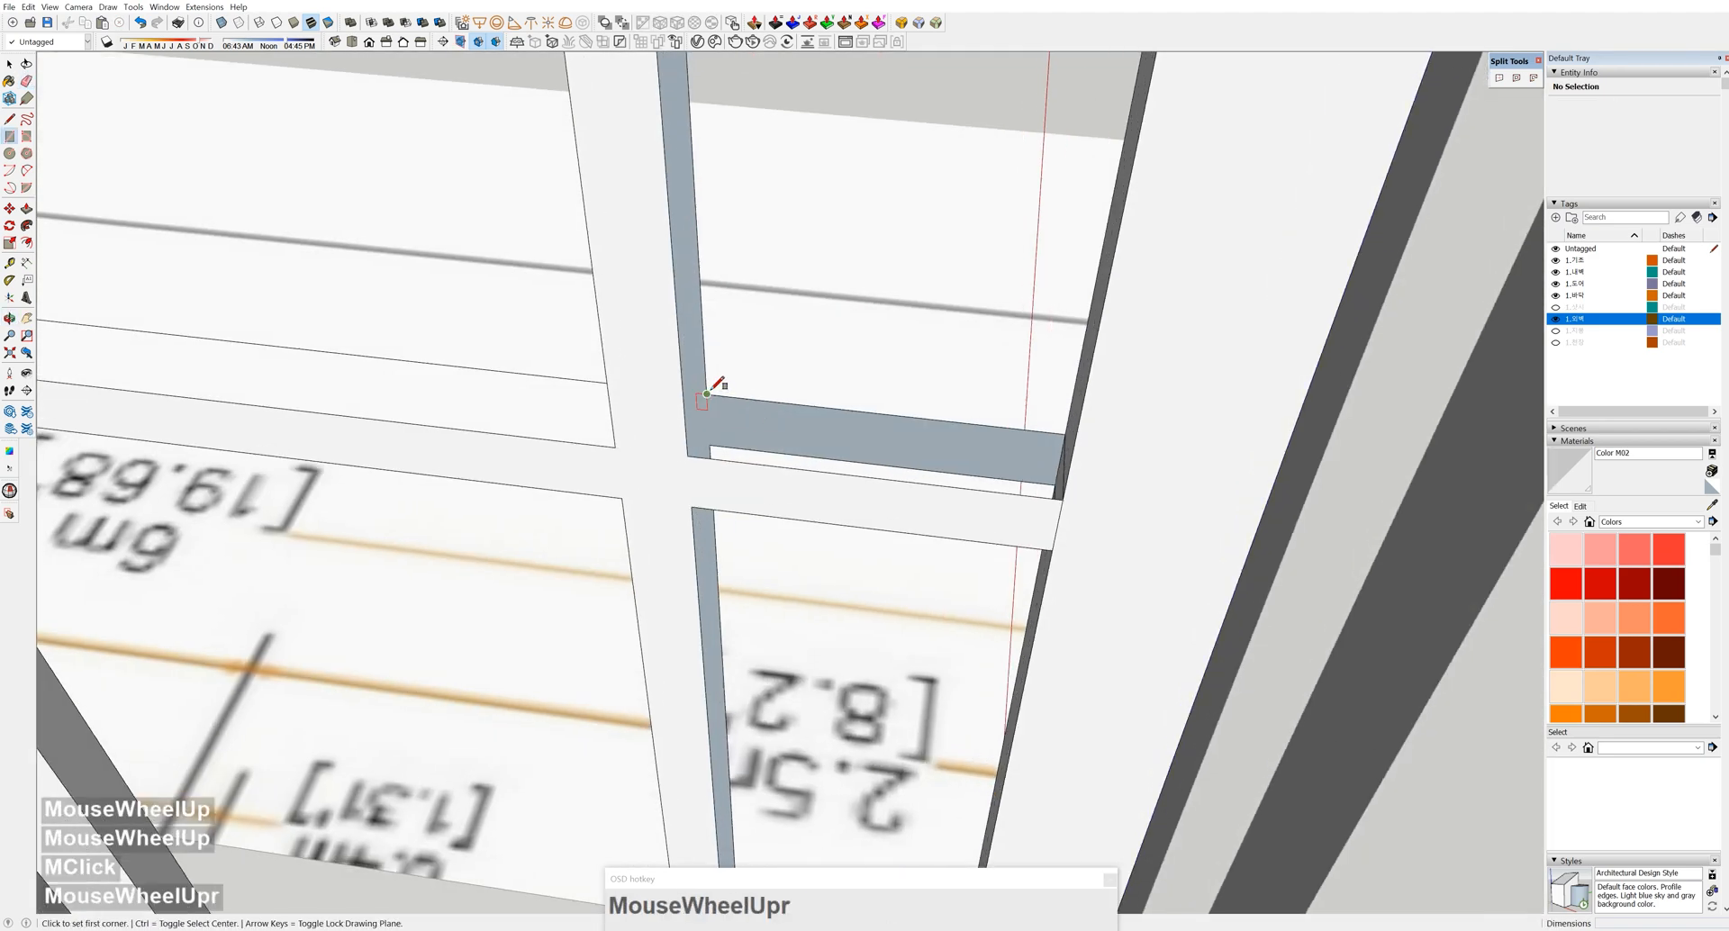
left_click(710, 445)
left_click(1054, 548)
middle_click_drag(1054, 548, 889, 507)
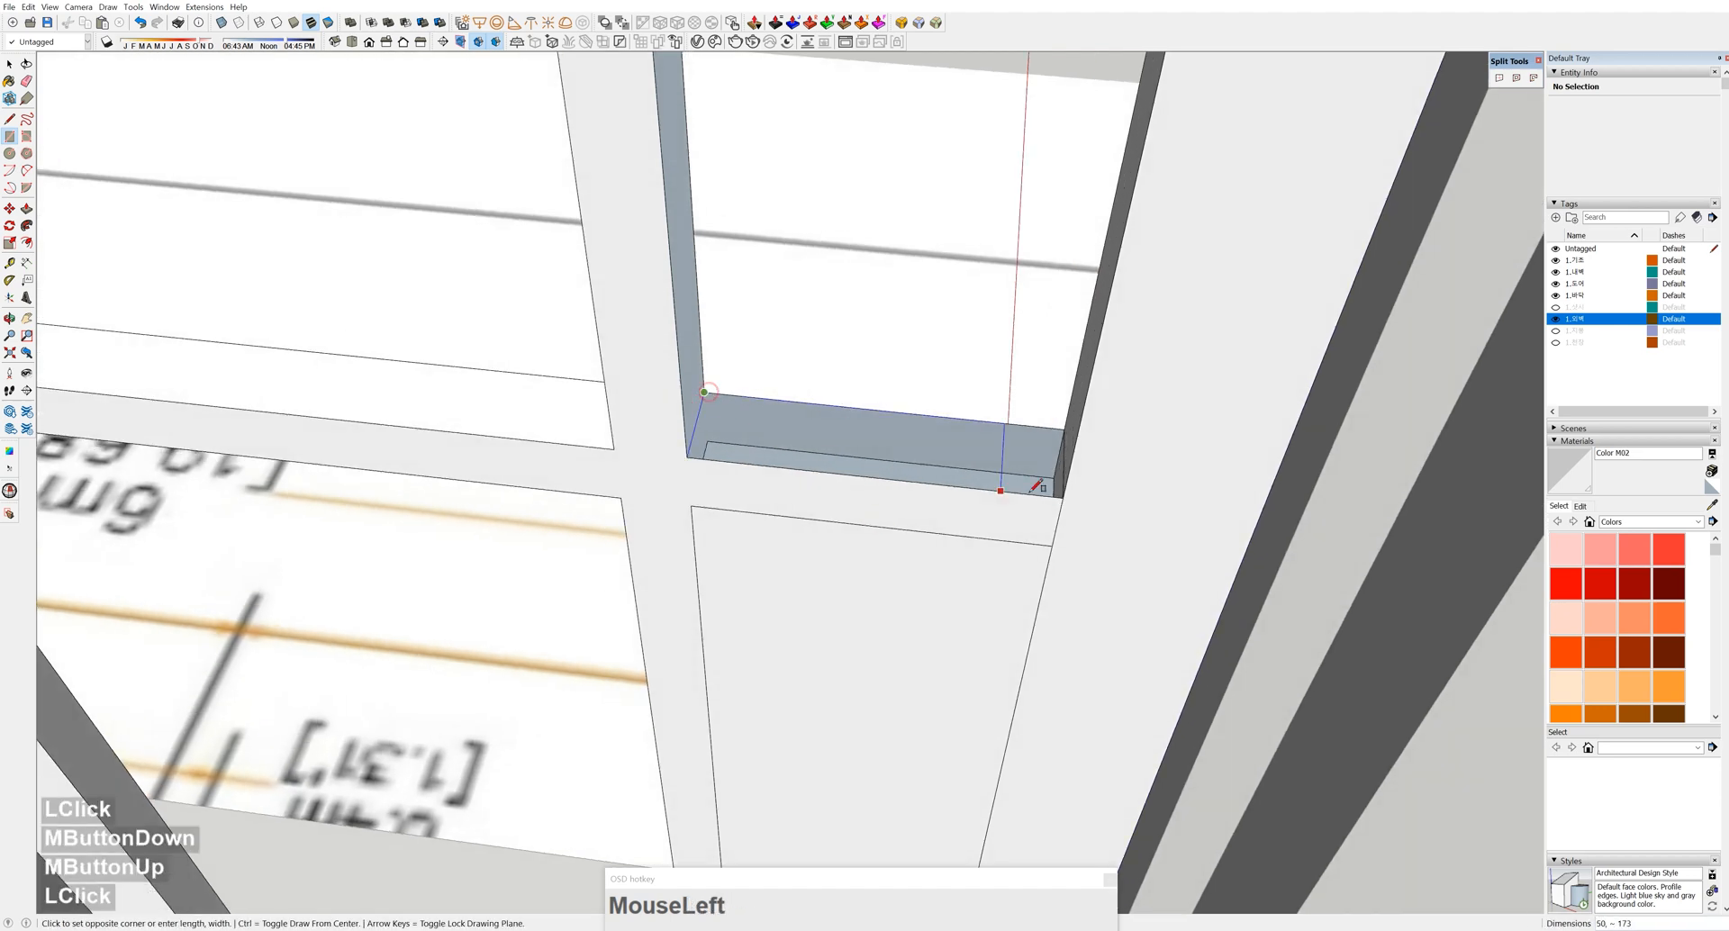
left_click(1064, 493)
Push/Pull the new patch face so it sits flush with the bars
key("p")
left_click(880, 452)
left_click(883, 366)
middle_click_drag(760, 545, 792, 494)
left_click(784, 586)
Select the connected door geometry to check it, then clear the selection
key("space")
middle_click_drag(783, 586, 721, 657)
triple_click(708, 671)
scroll(707, 667, "down", 4)
scroll(707, 662, "down", 3)
key("space")
double_click(814, 618)
double_click(814, 618)
Select the exterior window group and both of its cross bars
middle_click_drag(814, 618, 628, 364)
key("space")
left_click(1069, 563)
scroll(841, 366, "up", 2)
middle_click_drag(429, 206, 495, 308)
middle_click_drag(541, 523, 620, 340, "shift")
triple_click(609, 516)
middle_click_drag(618, 515, 450, 639)
middle_click_drag(450, 639, 467, 199, "shift")
left_click(452, 192, "shift")
Scale the selected cross bars along the red axis to fit the frame
key("s")
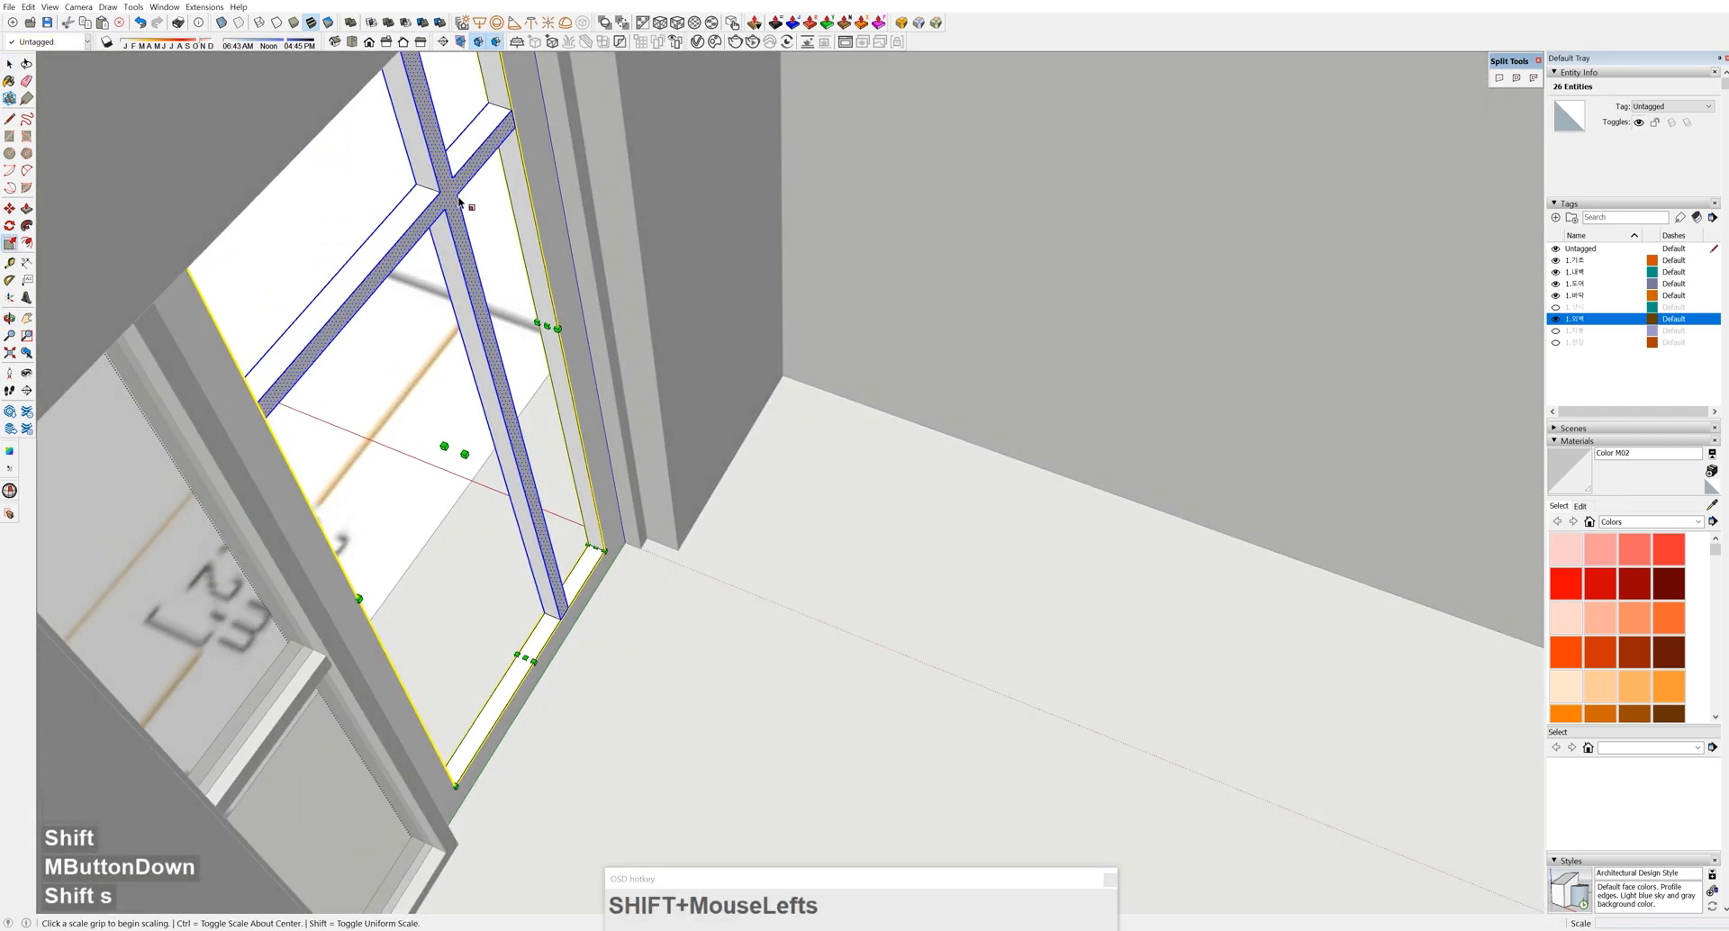
left_click(465, 453)
left_click(444, 451)
scroll(451, 354, "down", 4)
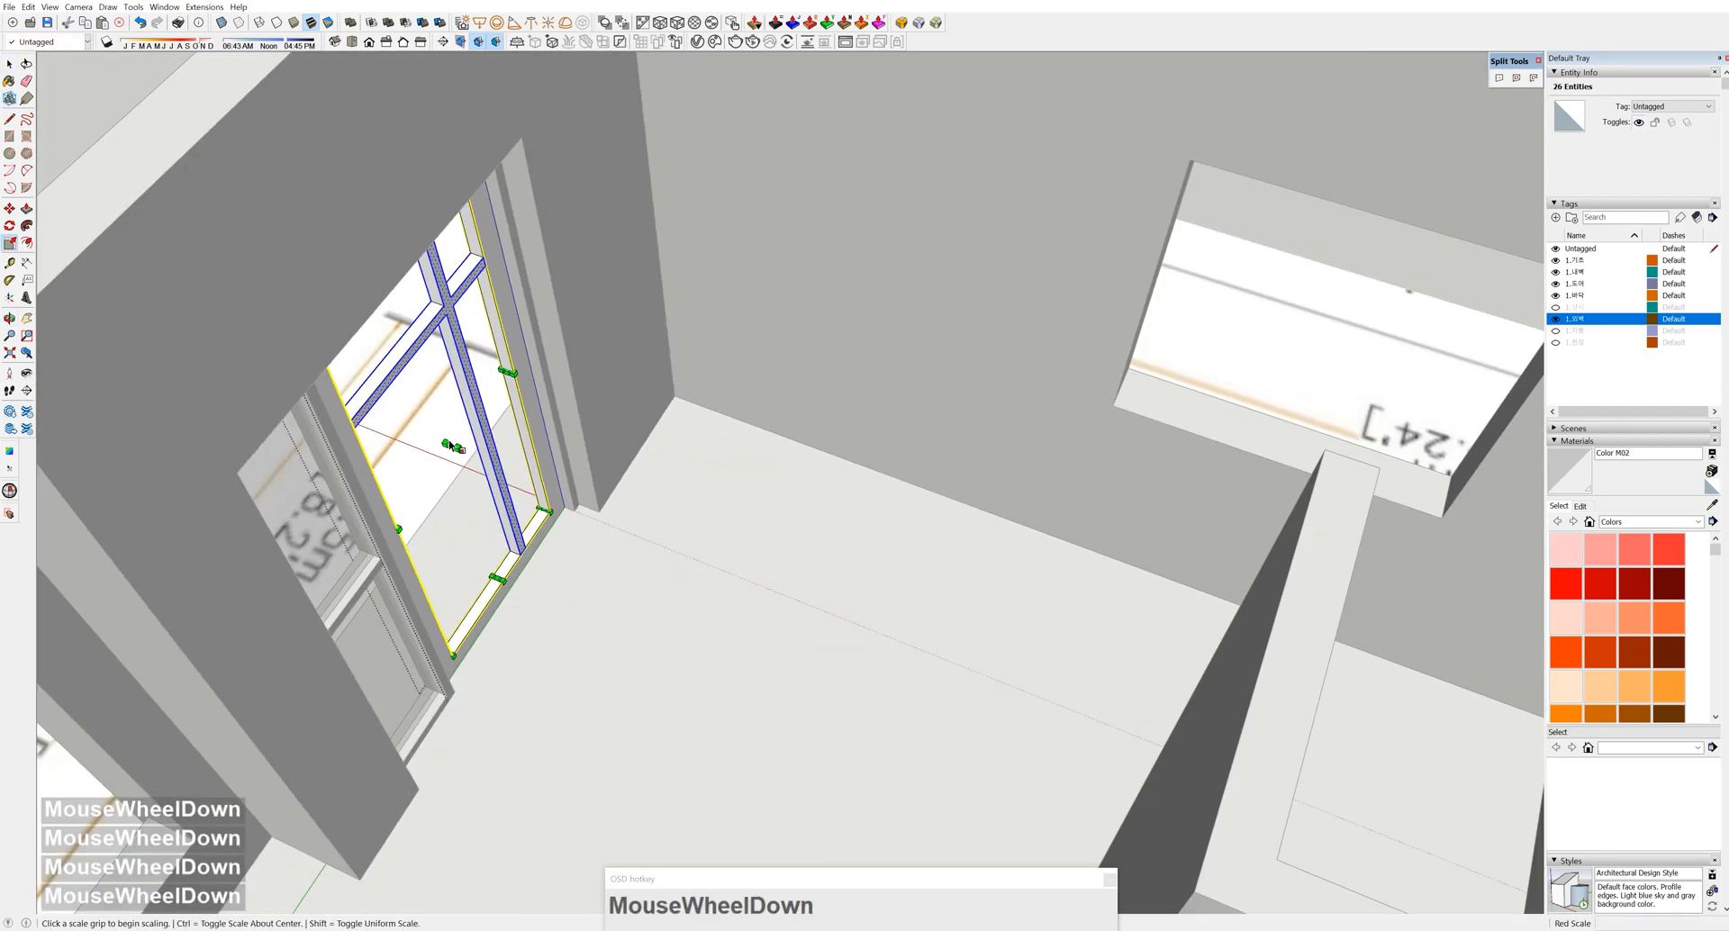
scroll(452, 351, "up", 4)
scroll(451, 352, "up", 7)
Push the bars' cross face out by 10, then pick the other cross face
middle_click_drag(465, 370, 457, 394)
key("space")
left_click(450, 400)
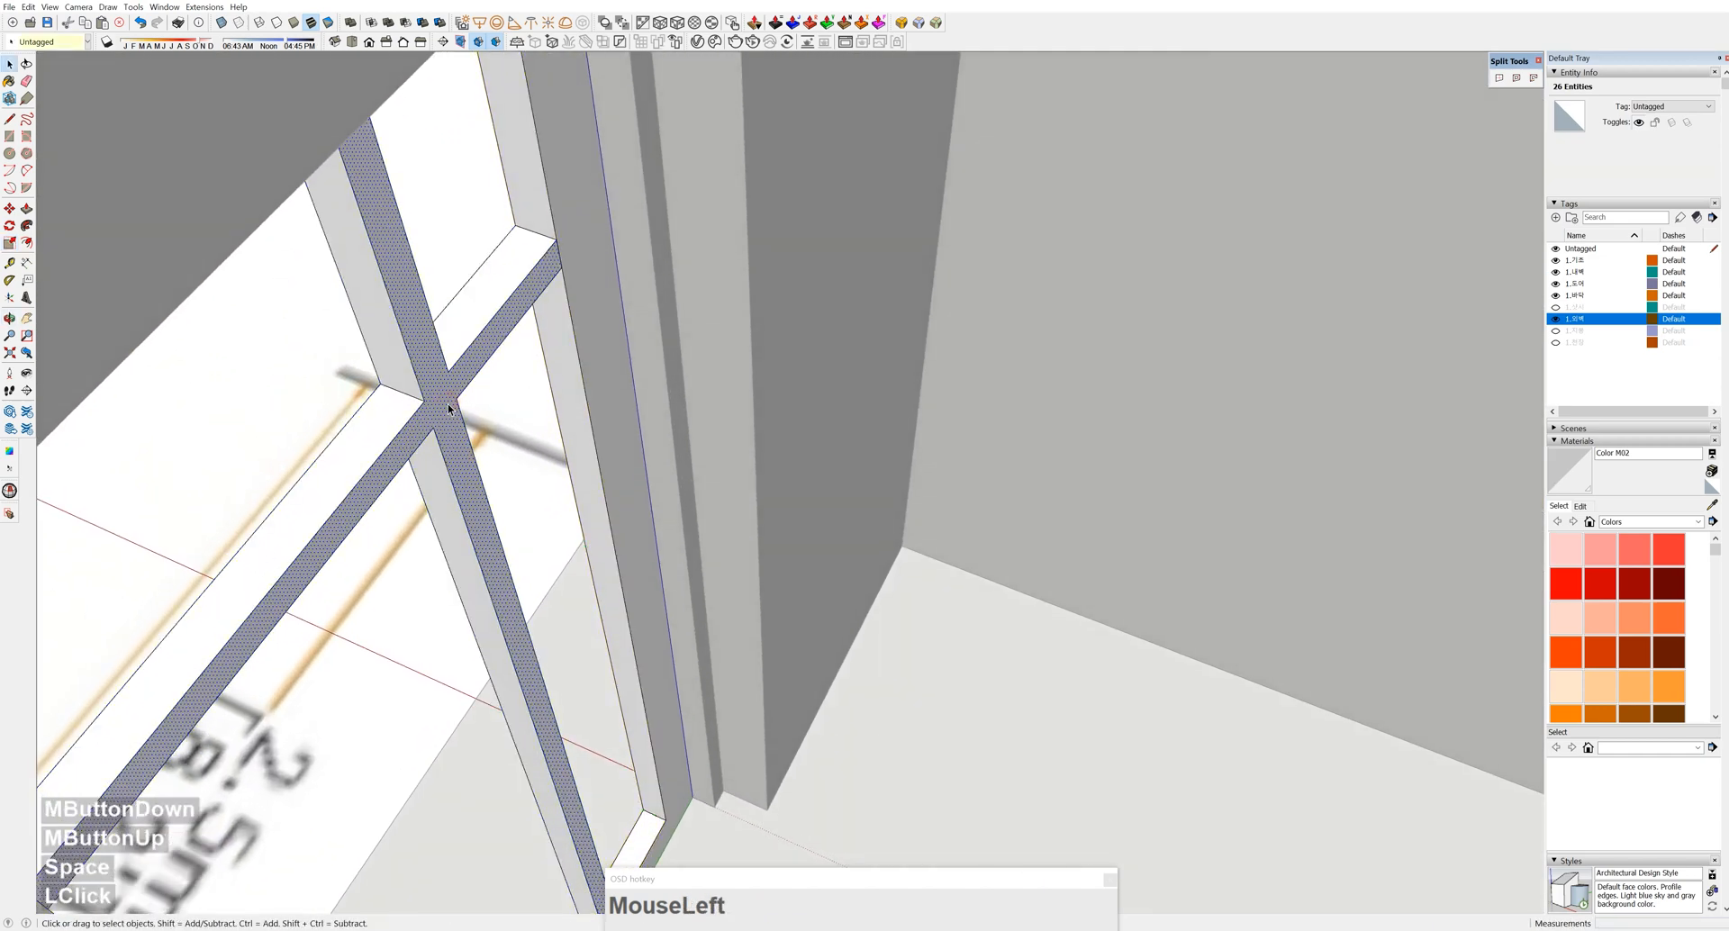
key("p")
left_click(447, 403)
type("10")
key("Return")
middle_click_drag(431, 397, 1073, 340, "shift")
left_click(1074, 342)
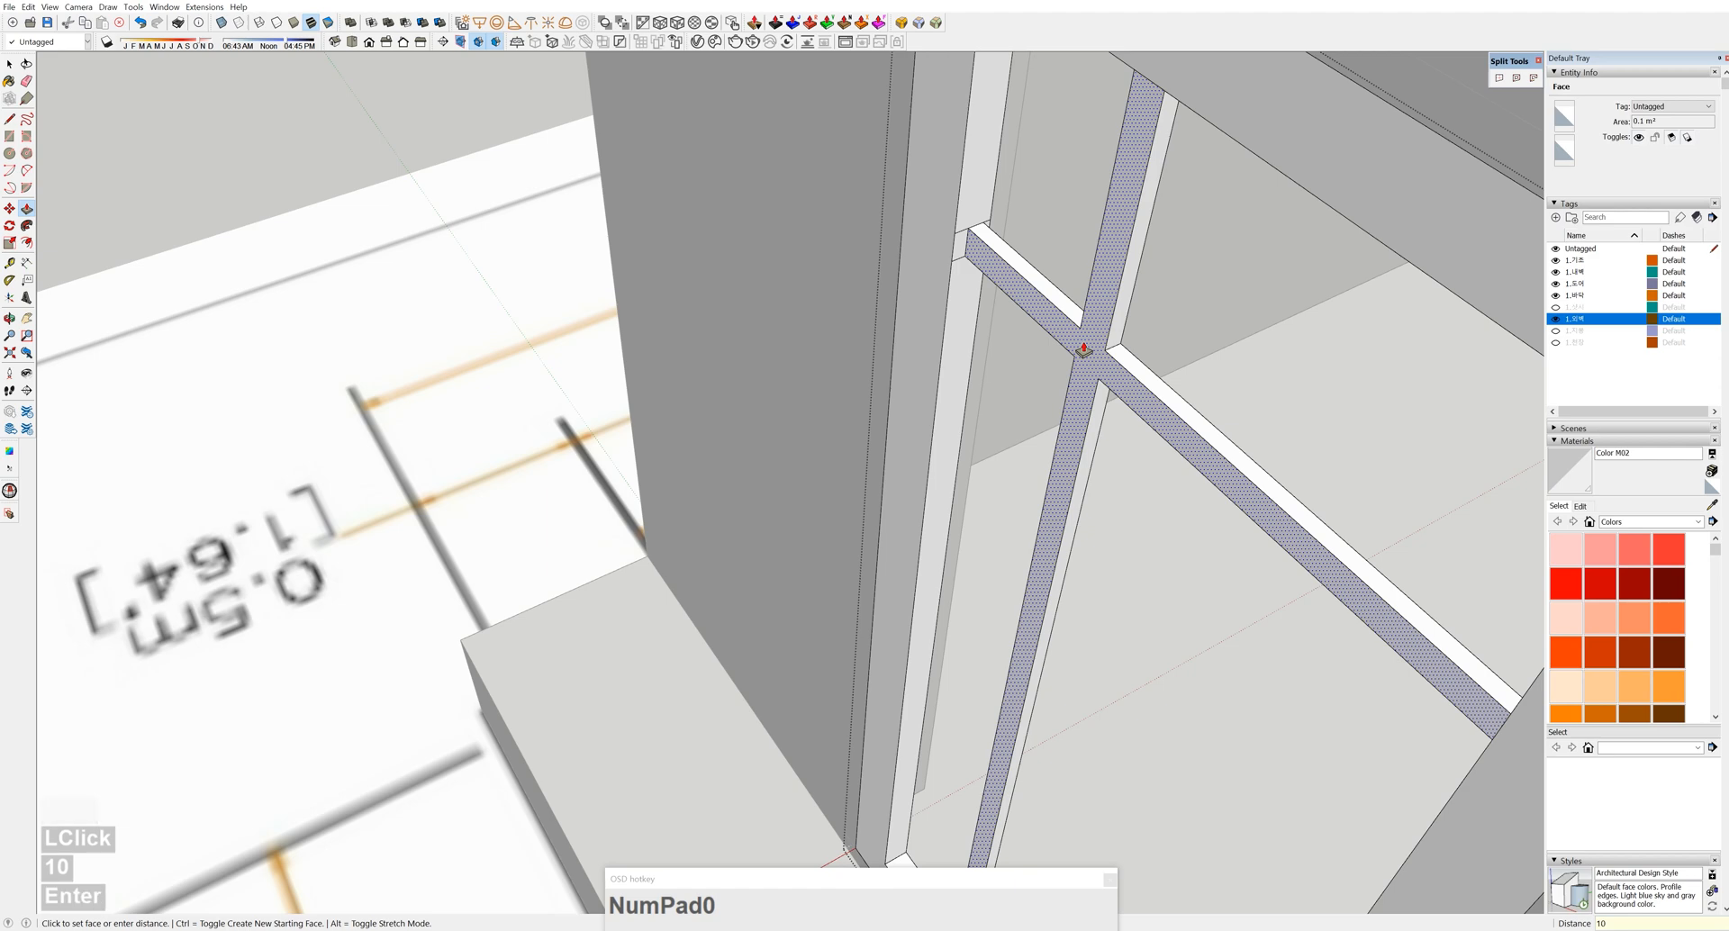
Leave the window group and pick a bar group inside the window frame to copy
key("space")
key("Escape")
scroll(1313, 368, "down", 2)
middle_click_drag(1084, 350, 803, 367)
middle_click_drag(776, 491, 879, 432)
middle_click_drag(879, 433, 655, 525, "shift")
left_click(910, 709)
middle_click_drag(910, 709, 922, 564, "shift")
double_click(851, 537)
left_click(873, 531)
left_click(878, 799)
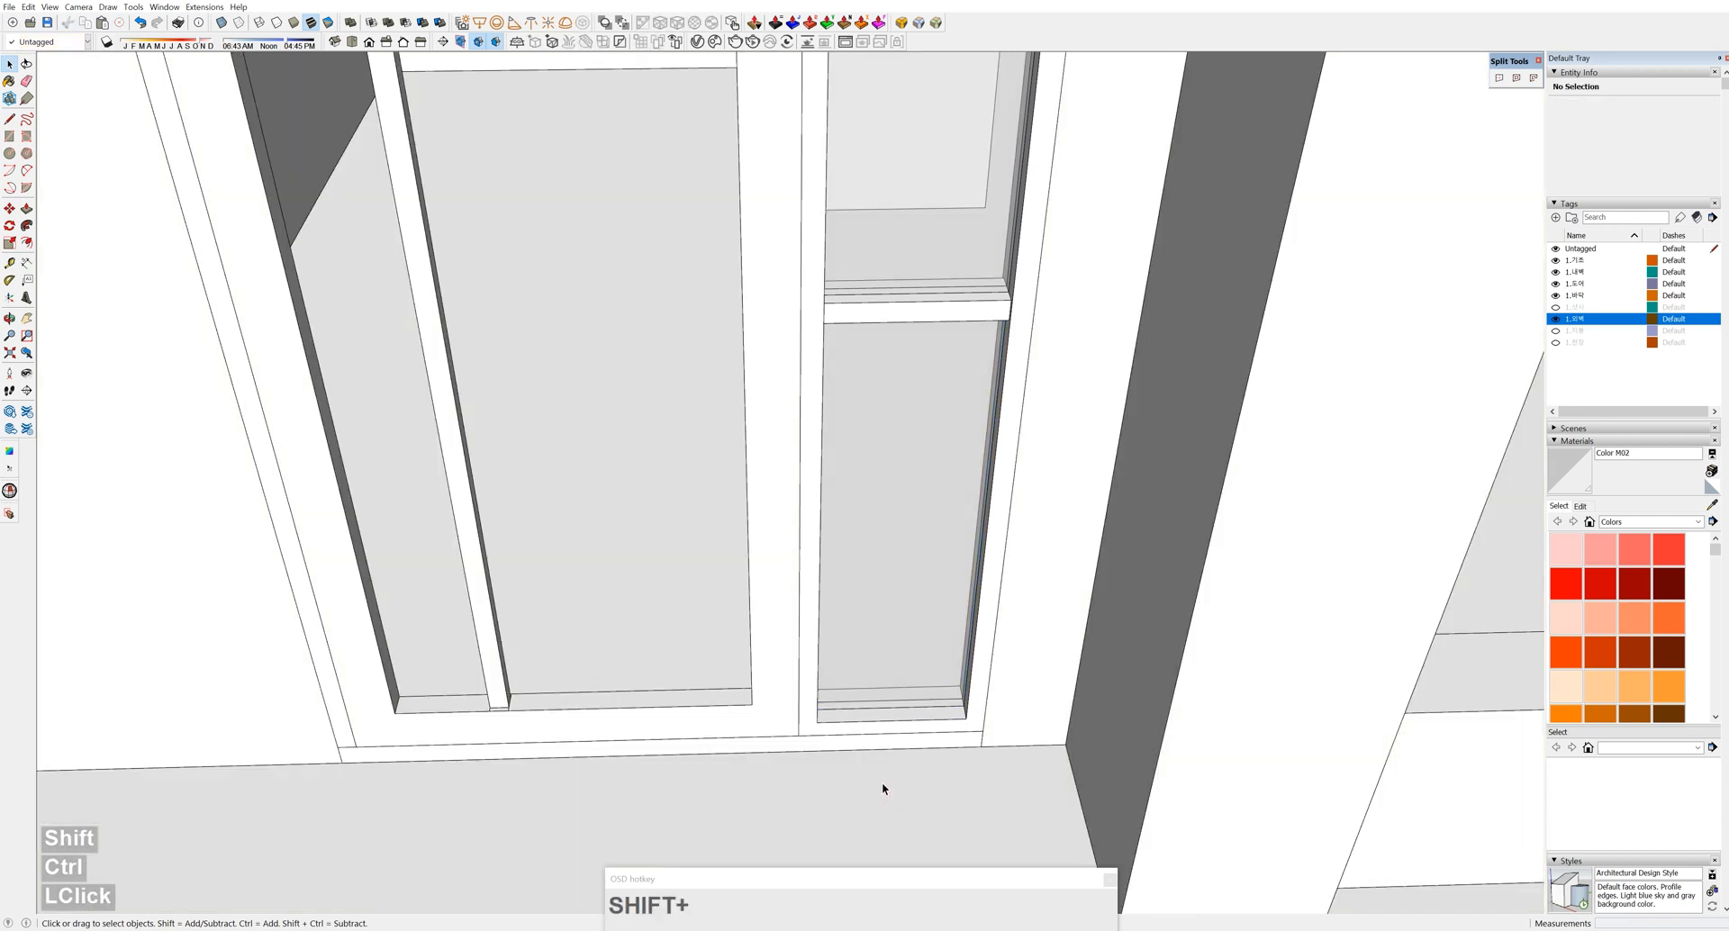
Paste the copied panel group at the frame's lower-left corner
key("ctrl+v")
scroll(536, 694, "up", 6)
left_click(513, 708)
middle_click(519, 712)
scroll(509, 711, "up", 5)
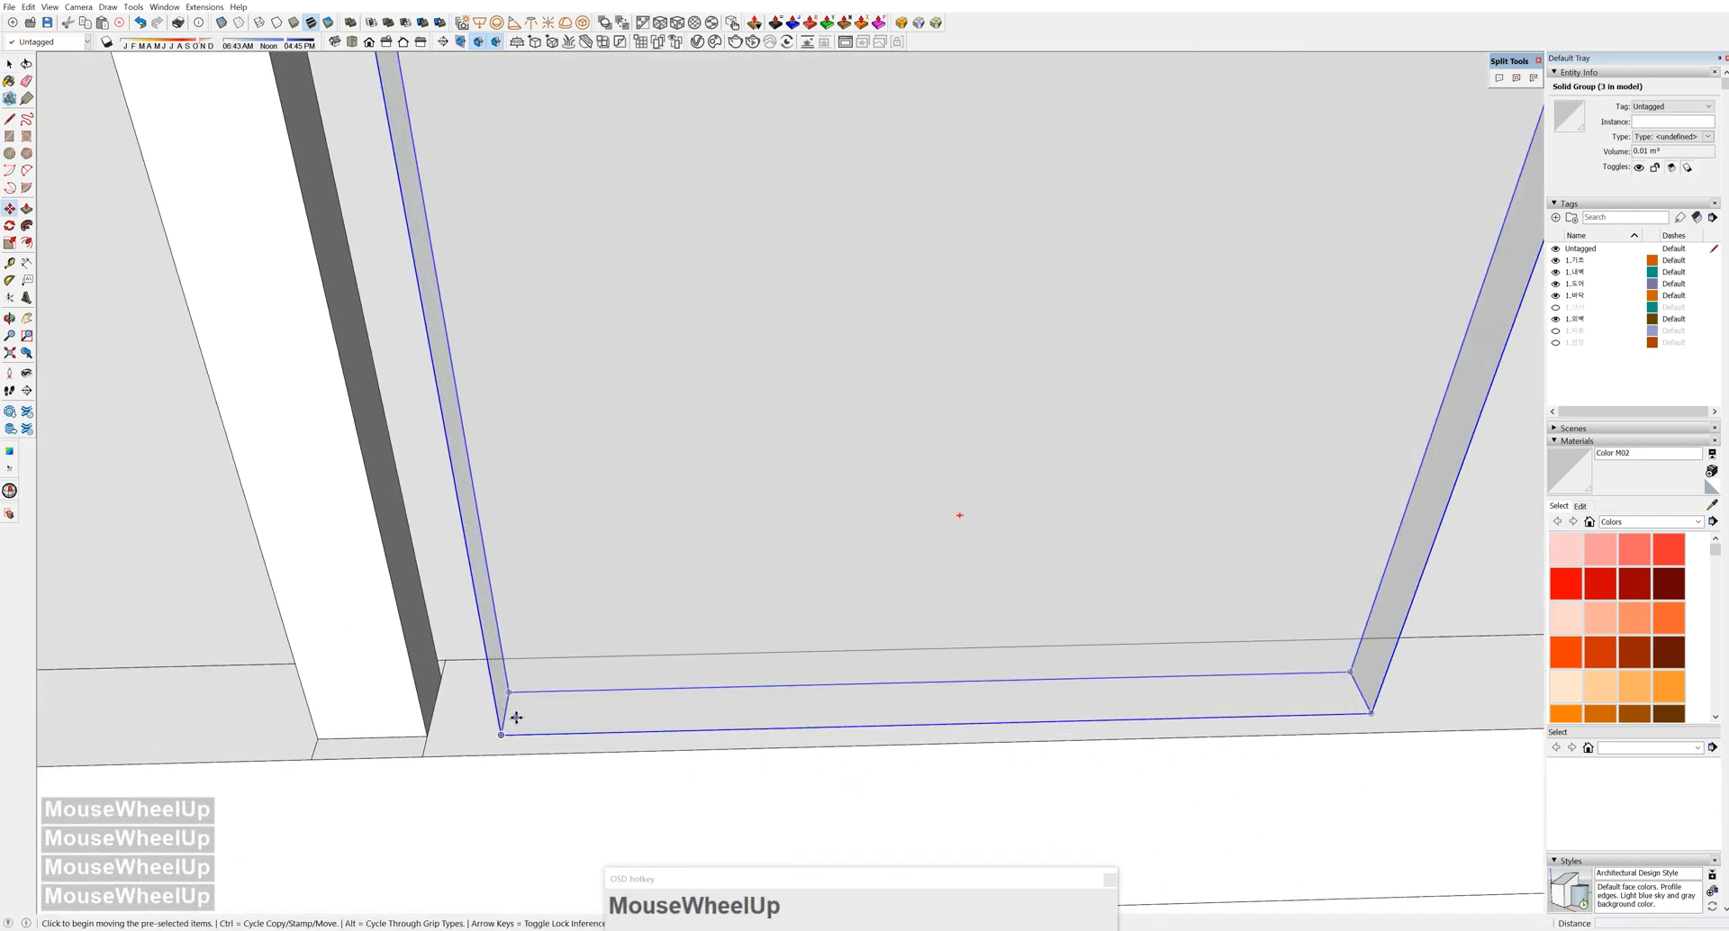
left_click(500, 692)
scroll(673, 604, "down", 5)
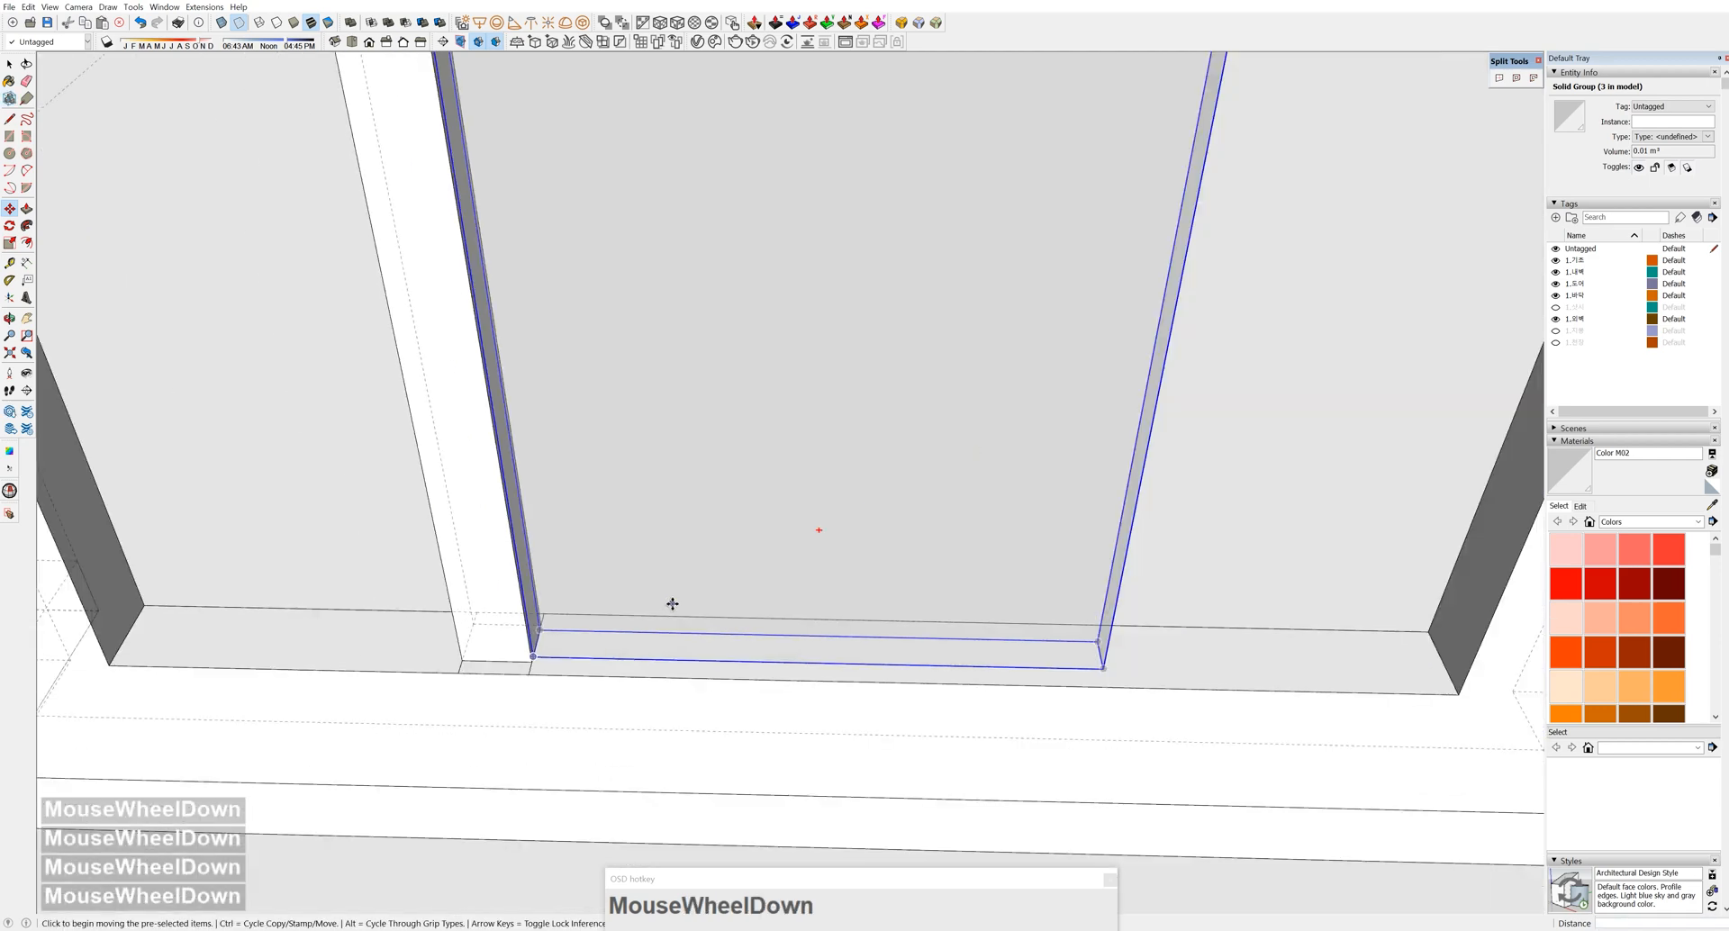
scroll(672, 603, "down", 7)
scroll(656, 633, "up", 1)
middle_click_drag(769, 603, 673, 541, "shift")
Scale the pasted panel wider and taller to fill the window opening
key("k")
scroll(672, 541, "up", 4)
key("s")
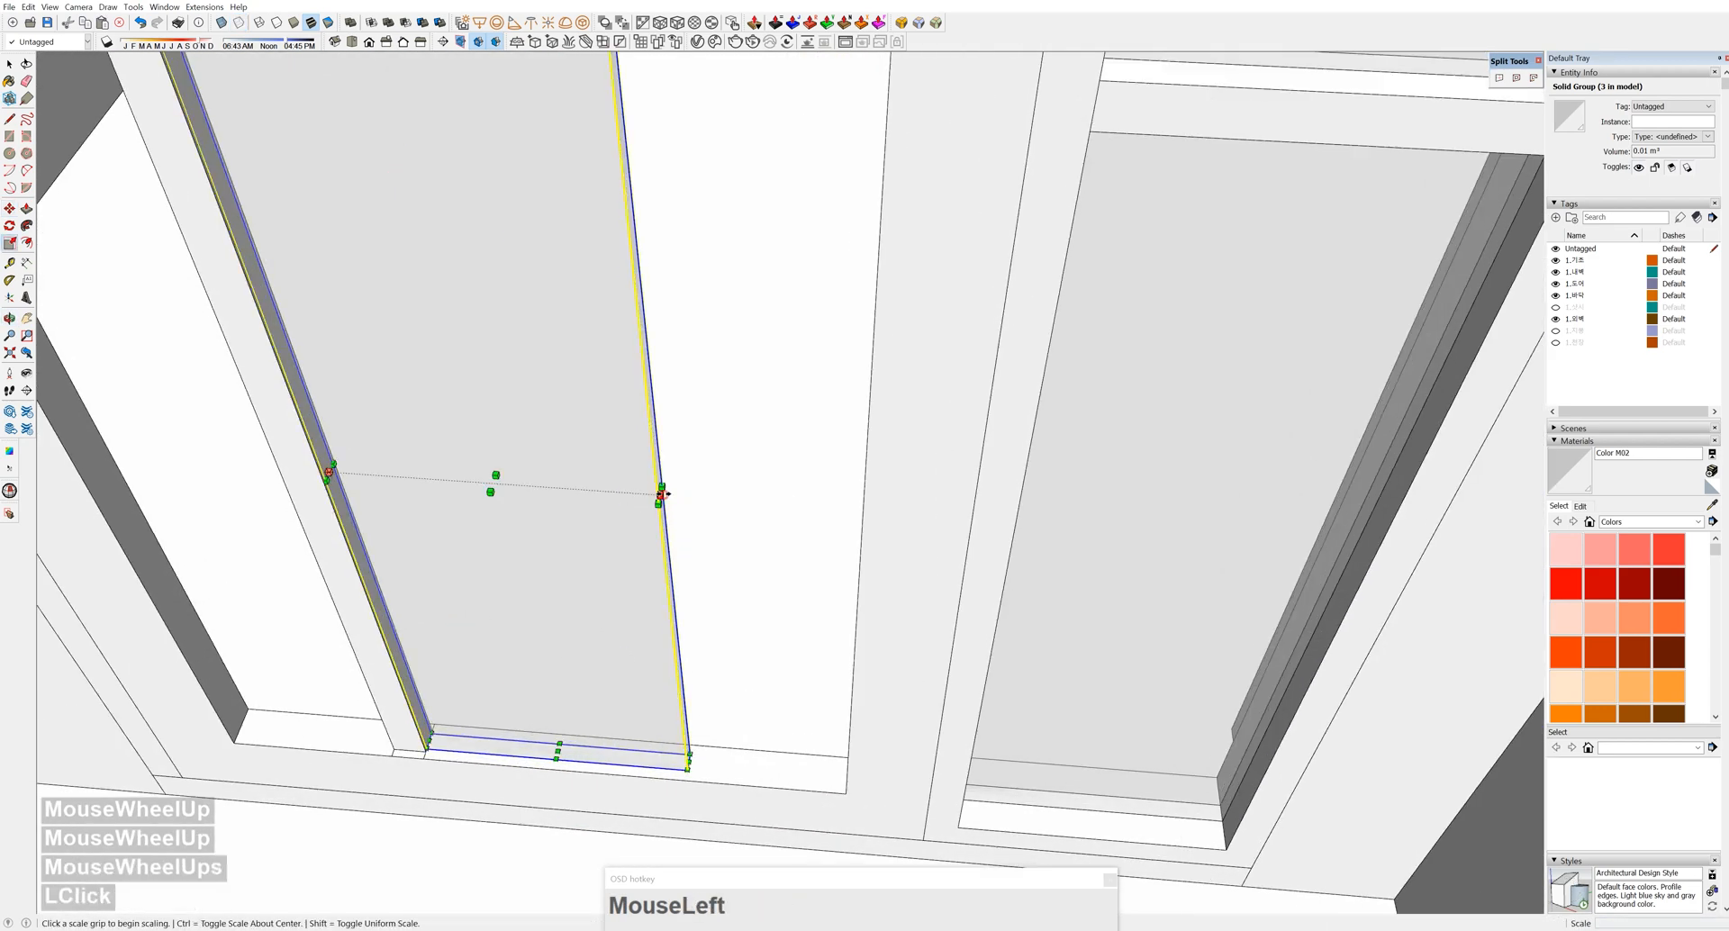
left_click_drag(663, 494, 864, 500)
scroll(829, 439, "down", 3)
scroll(683, 547, "up", 5)
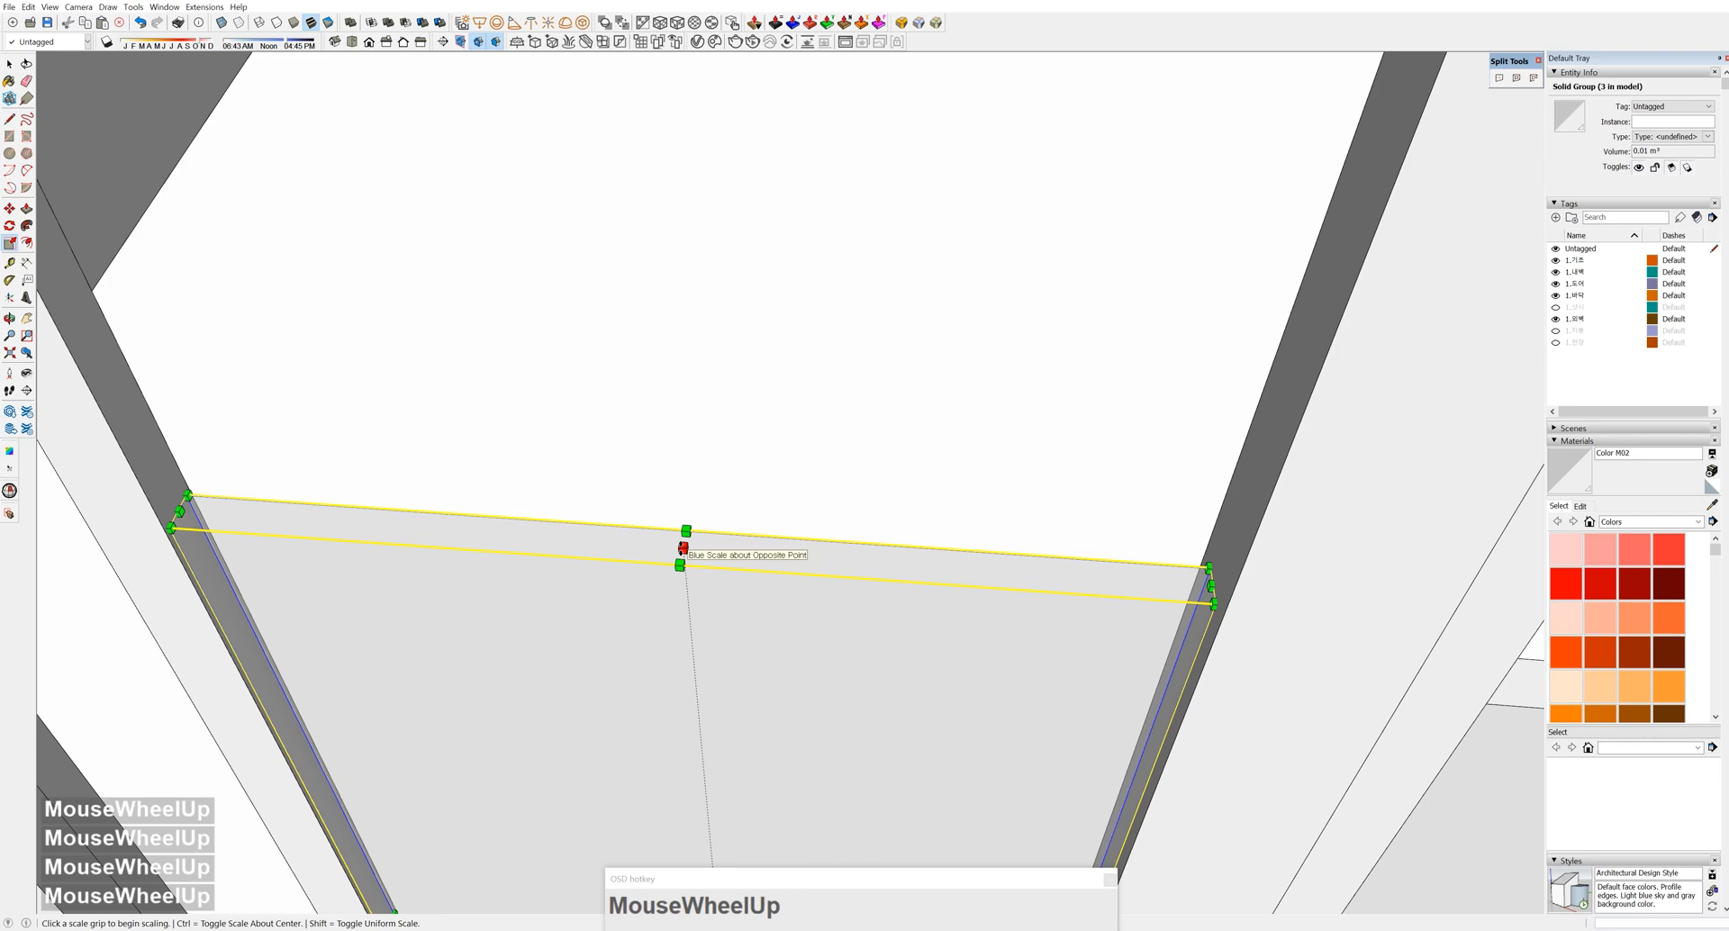
left_click(682, 548)
scroll(804, 286, "down", 4)
left_click(530, 251)
scroll(622, 491, "down", 3)
middle_click_drag(621, 491, 677, 613, "shift")
scroll(614, 634, "up", 5)
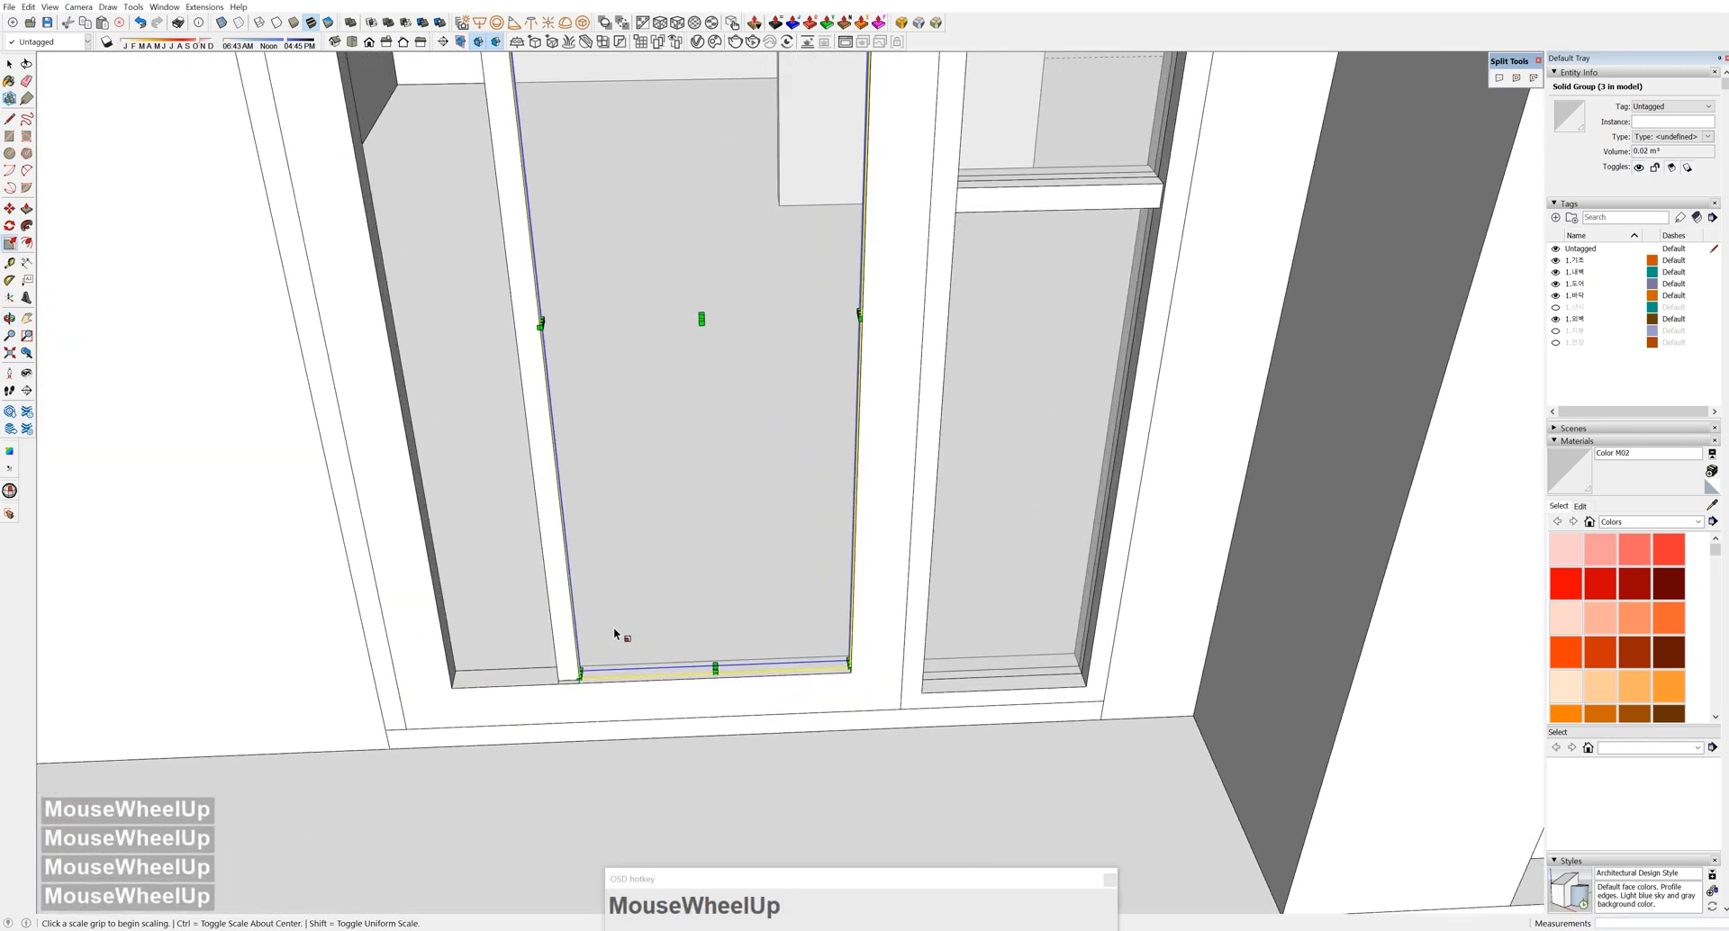
Copy the panel lower down and squash the copy into a thin strip
left_click(605, 691)
key("ctrl")
left_click(625, 780)
middle_click_drag(625, 780, 657, 703)
scroll(657, 703, "down", 4)
middle_click_drag(658, 702, 648, 530)
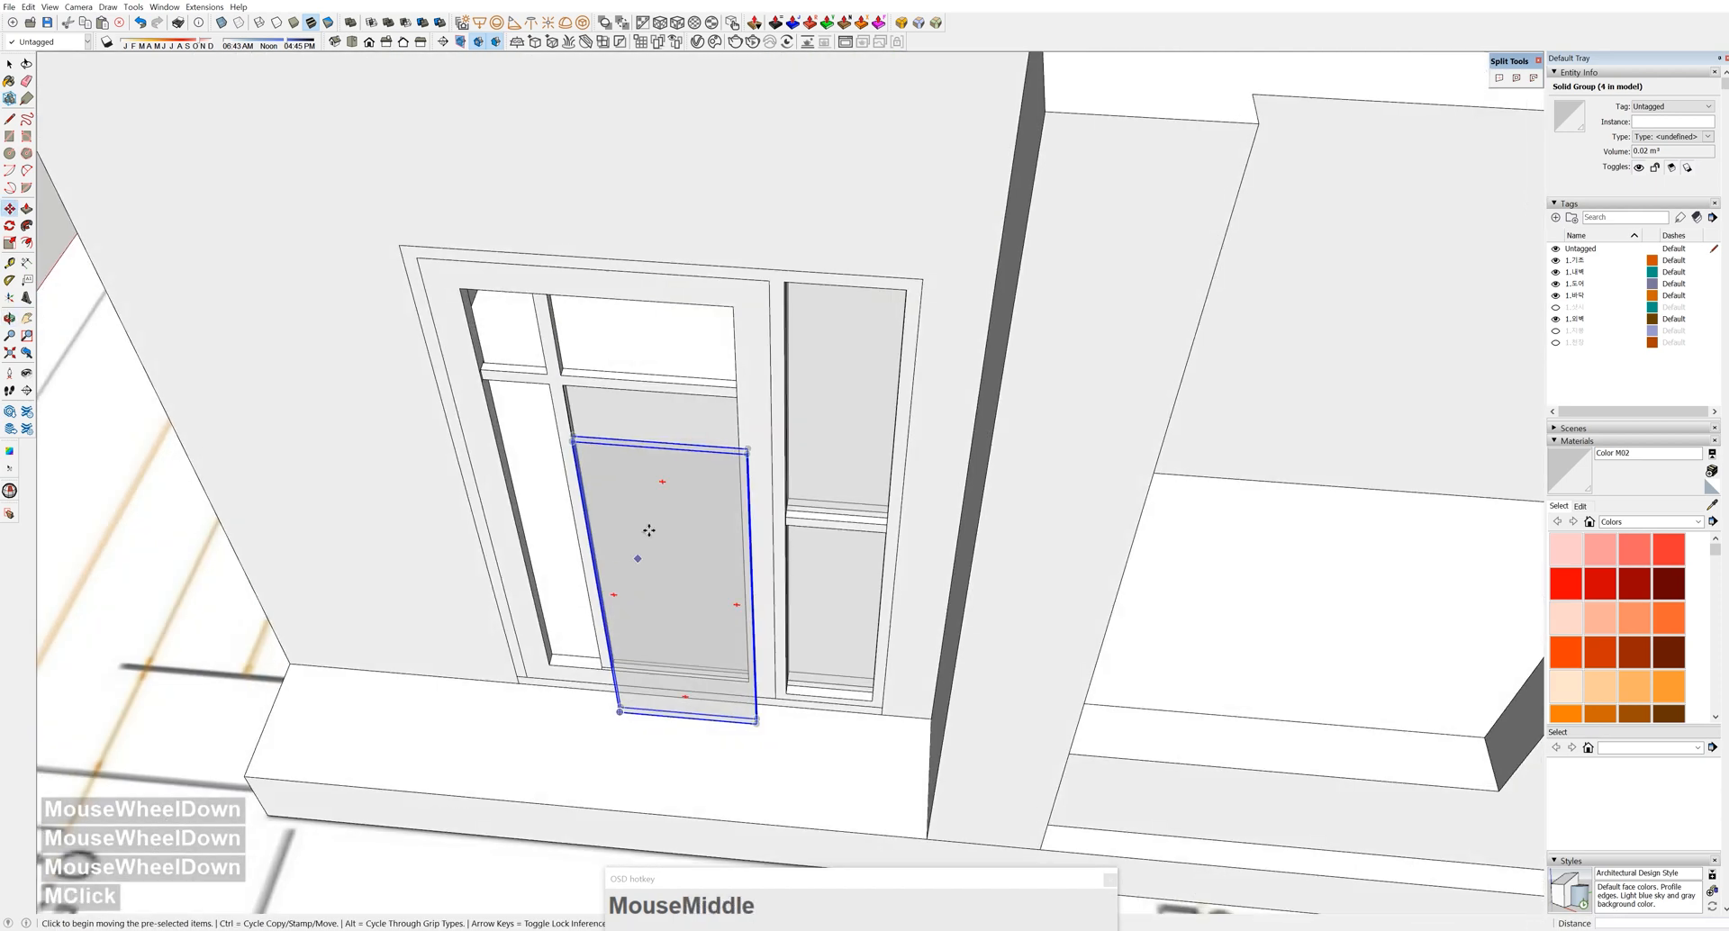
key("s")
scroll(657, 453, "up", 4)
left_click(656, 451)
left_click(700, 833)
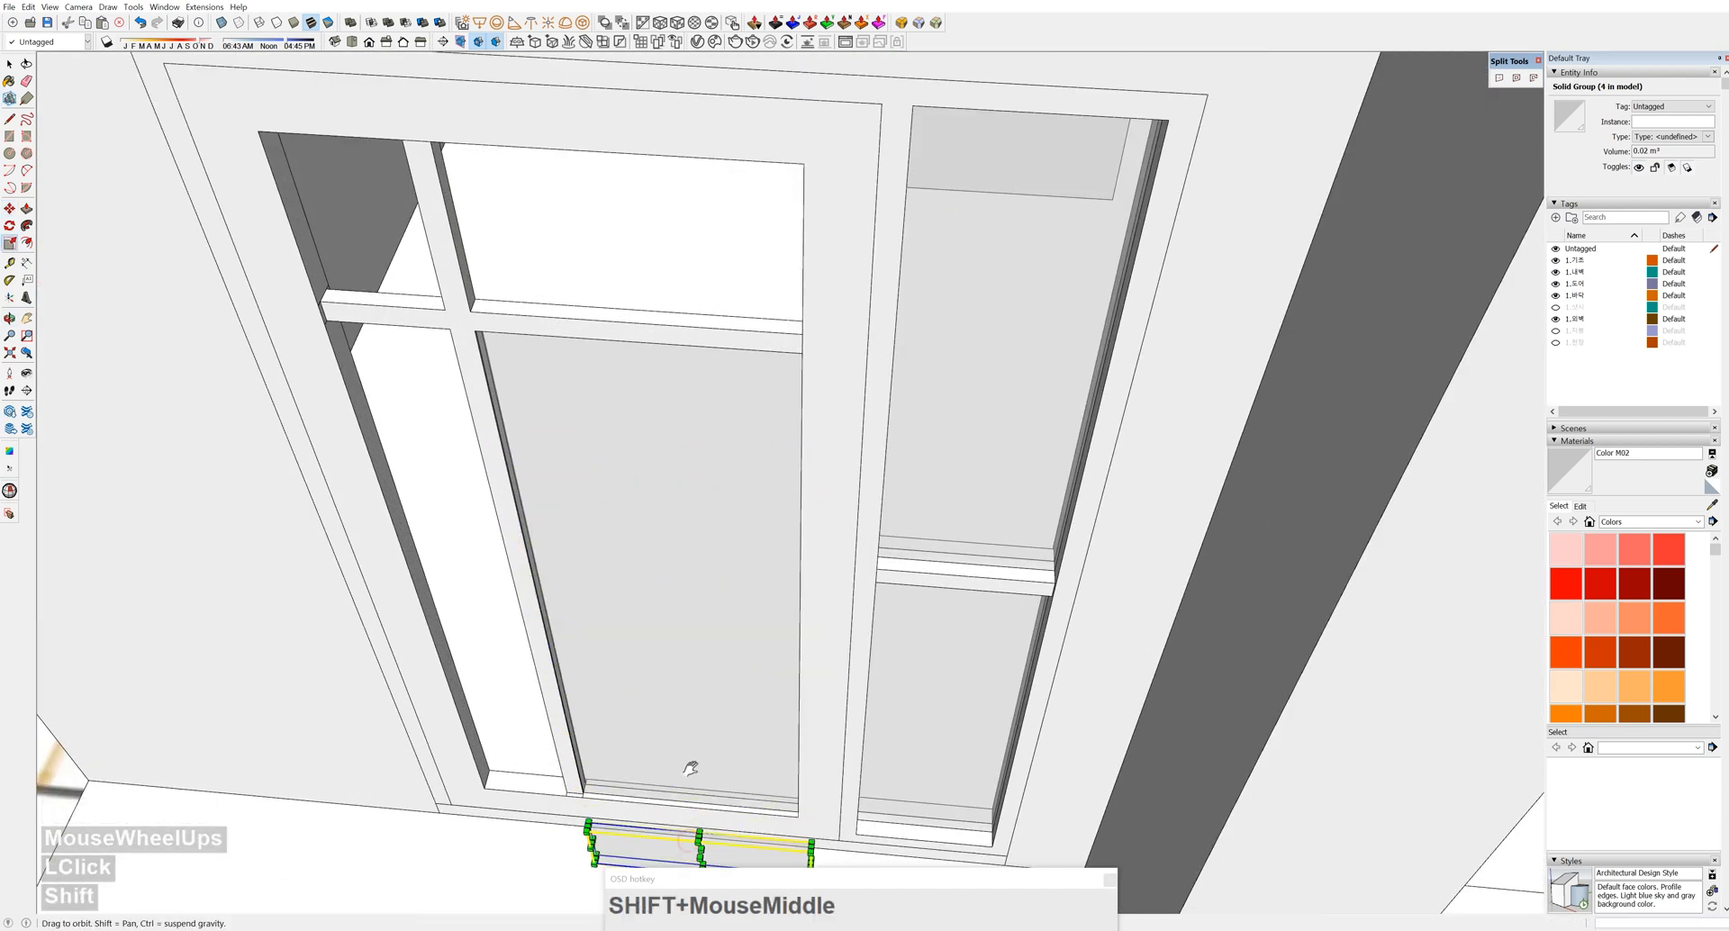
Move the thin strip to the wall's mid-thickness below the window
middle_click_drag(691, 768, 682, 662, "shift")
middle_click_drag(682, 662, 667, 598)
scroll(636, 635, "up", 5)
scroll(584, 667, "down", 3)
middle_click_drag(564, 390, 518, 330, "shift")
scroll(484, 338, "up", 4)
left_click(484, 335)
scroll(484, 335, "up", 4)
scroll(527, 329, "up", 2)
key("k")
left_click(473, 329)
Scale the strip downward to form the bottom sill strip
key("space")
scroll(577, 325, "down", 5)
middle_click_drag(637, 320, 490, 440, "shift")
key("s")
left_click(780, 241)
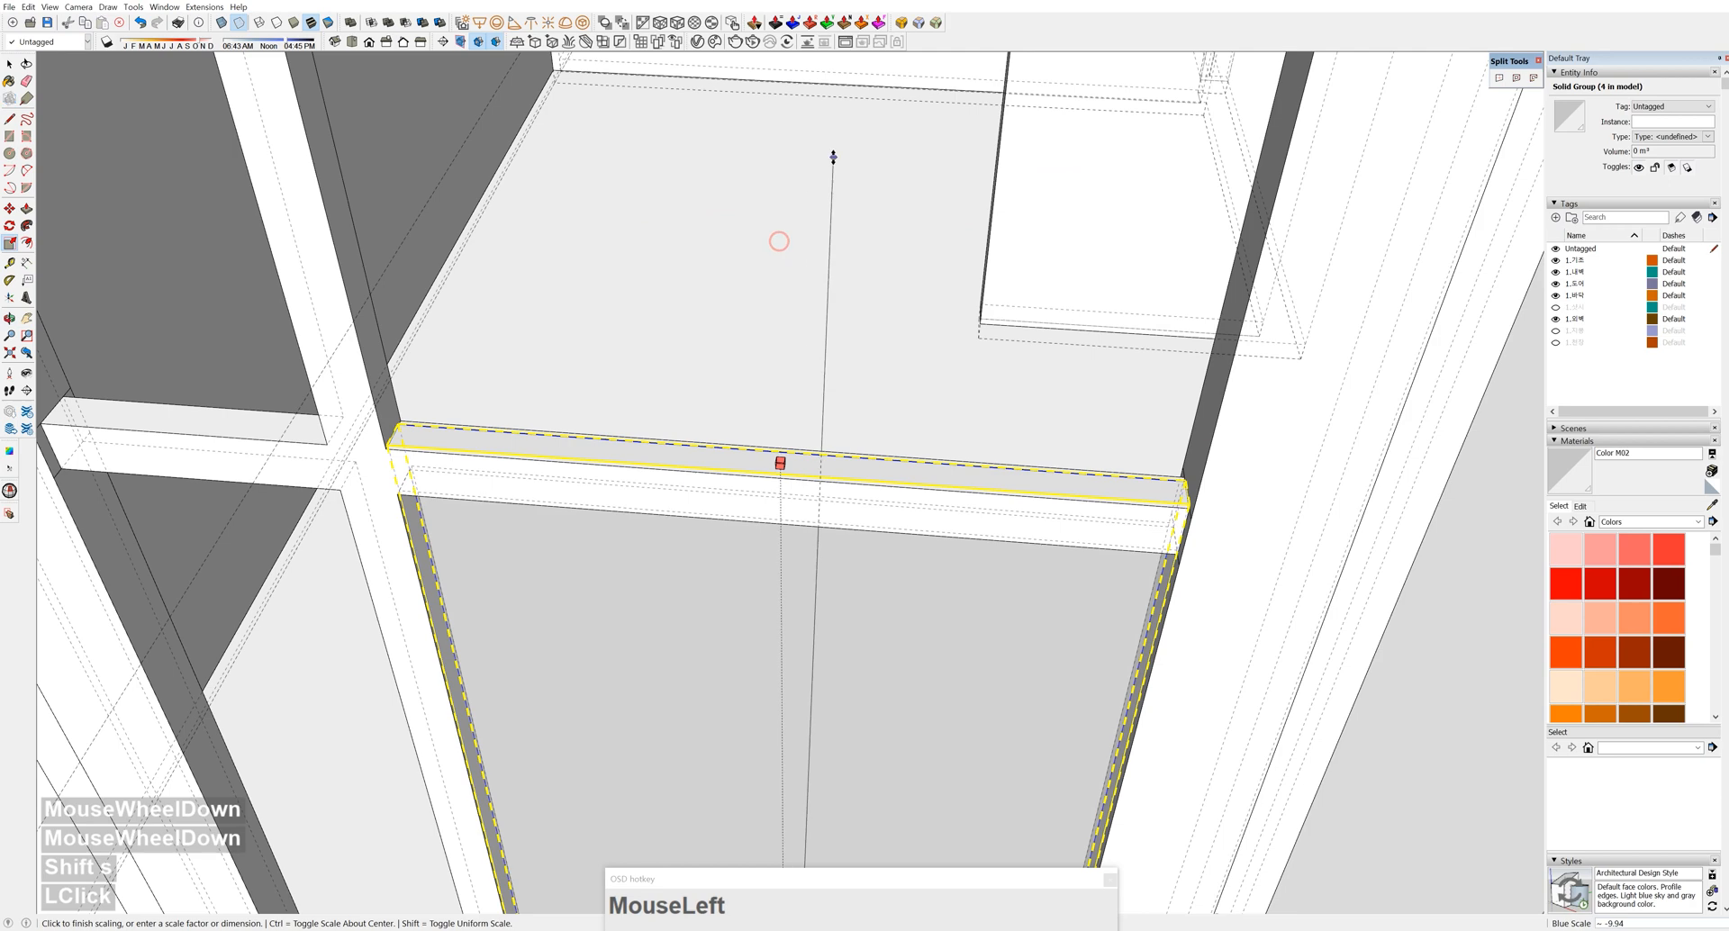
scroll(833, 157, "down", 3)
key("k")
scroll(940, 137, "down", 2)
key("space")
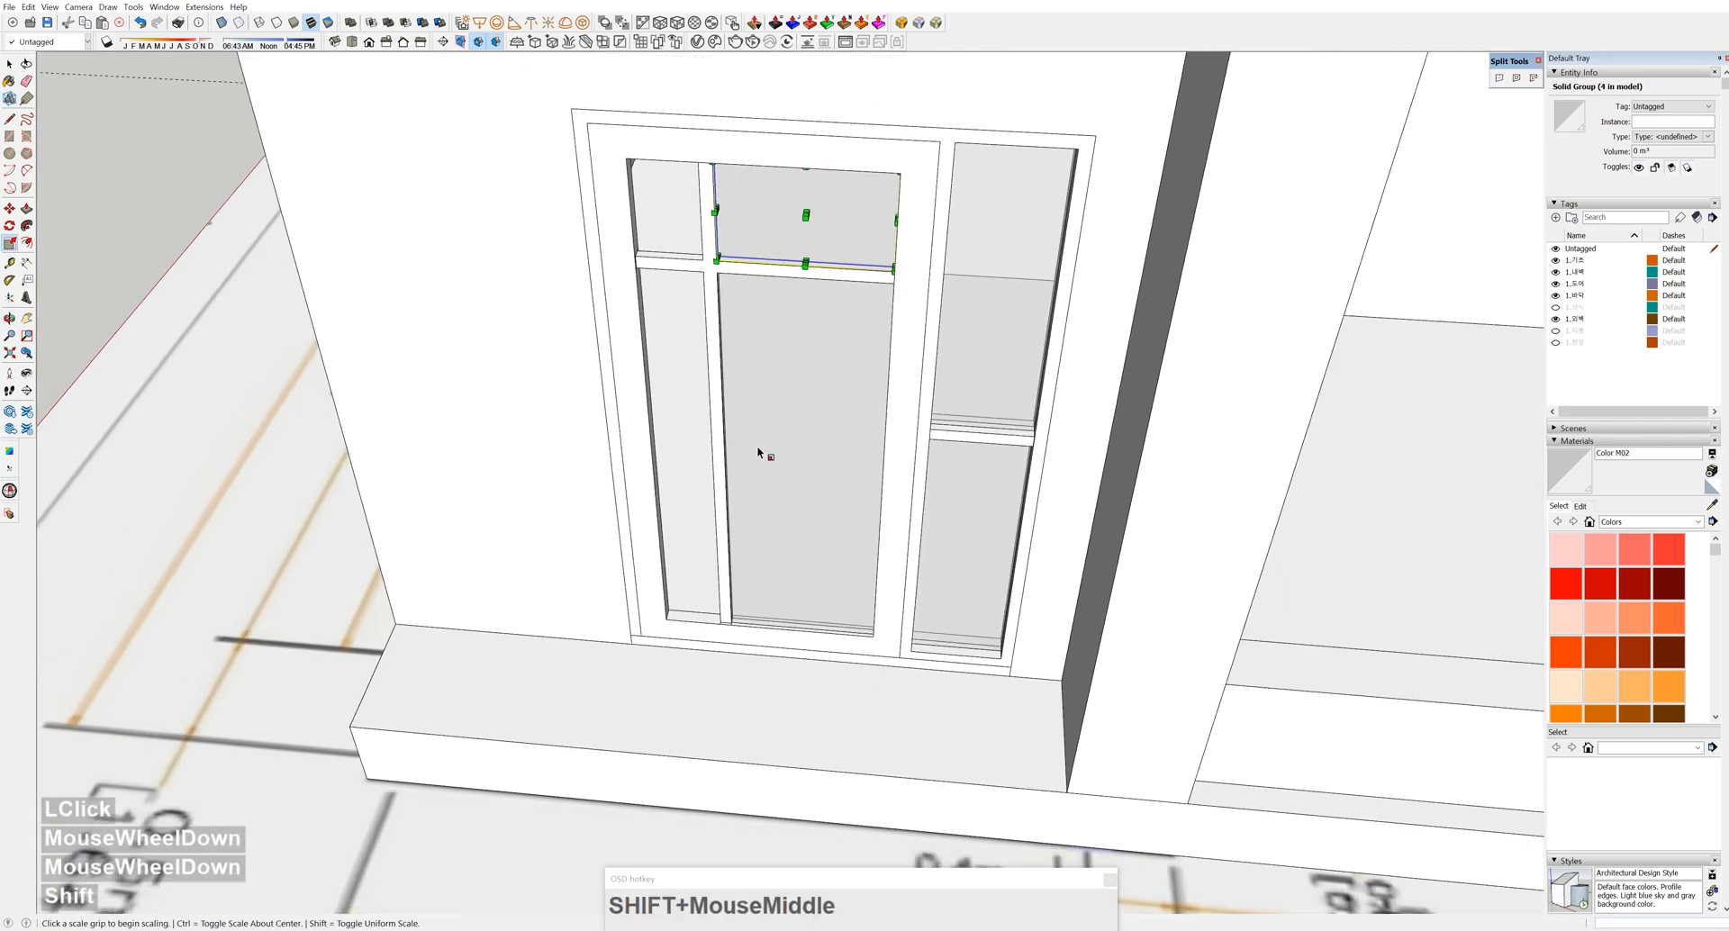
middle_click_drag(760, 452, 845, 467, "shift")
scroll(843, 629, "up", 5)
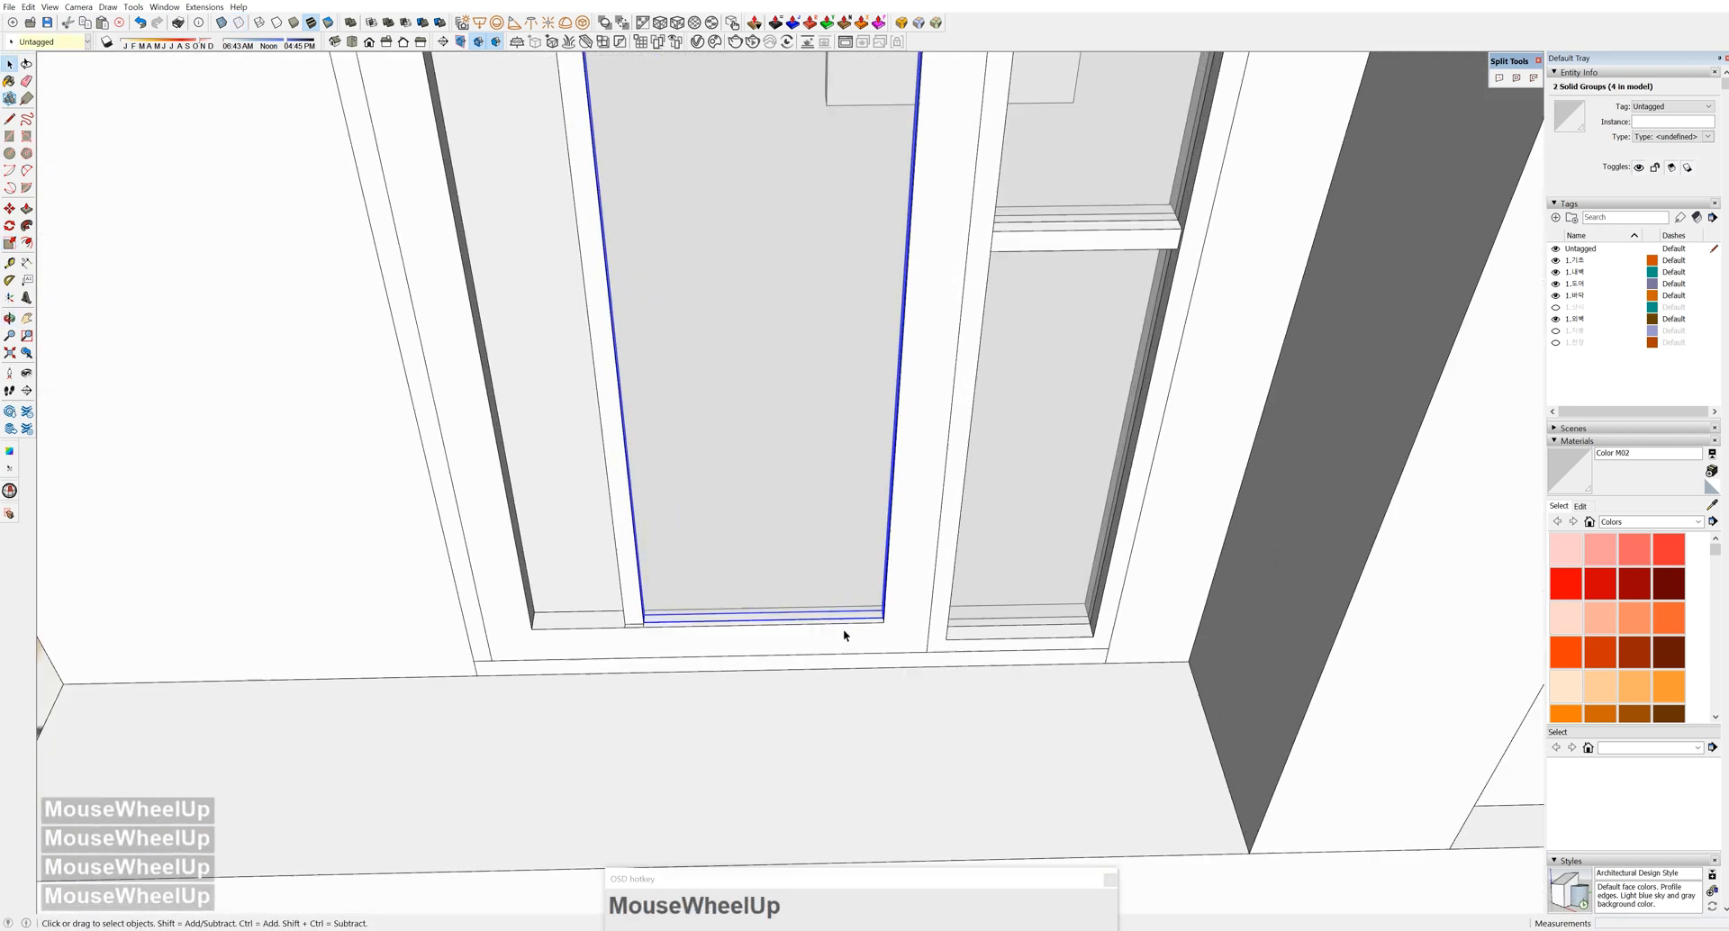
scroll(860, 630, "up", 3)
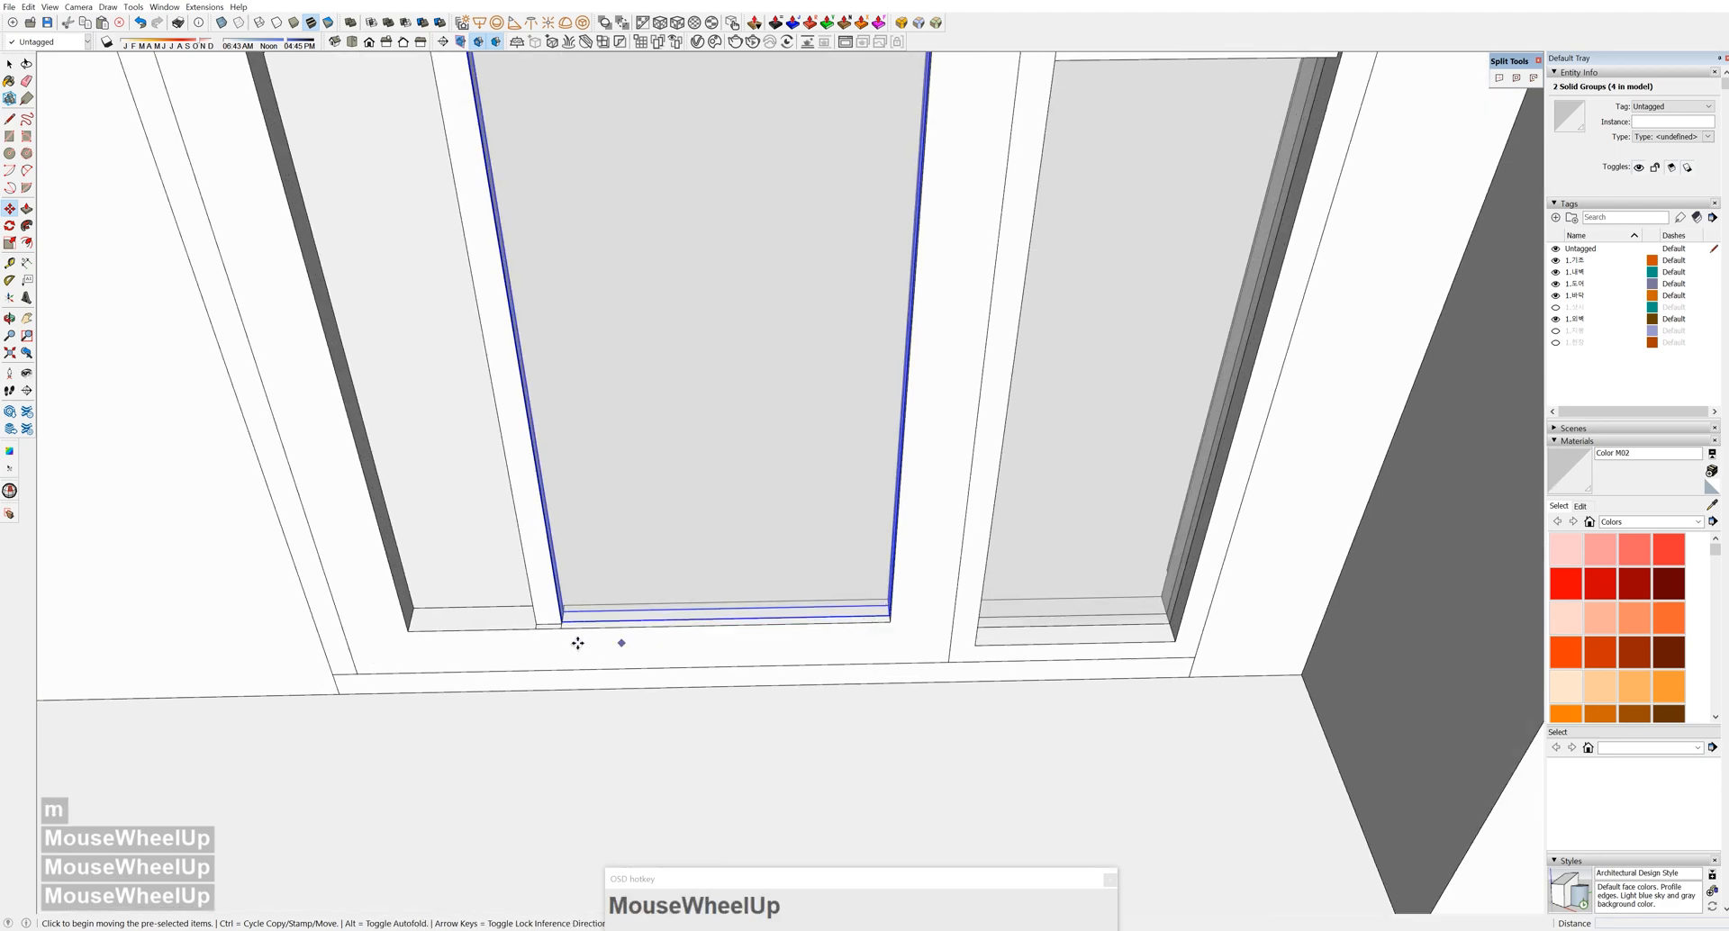
Copy the lower sash sideways and scale the copy narrower
left_click(558, 627, "ctrl")
scroll(565, 558, "down", 5)
middle_click_drag(577, 540, 590, 378)
scroll(576, 361, "up", 3)
middle_click_drag(540, 262, 576, 378)
scroll(581, 389, "up", 2)
scroll(641, 433, "up", 3)
key("s")
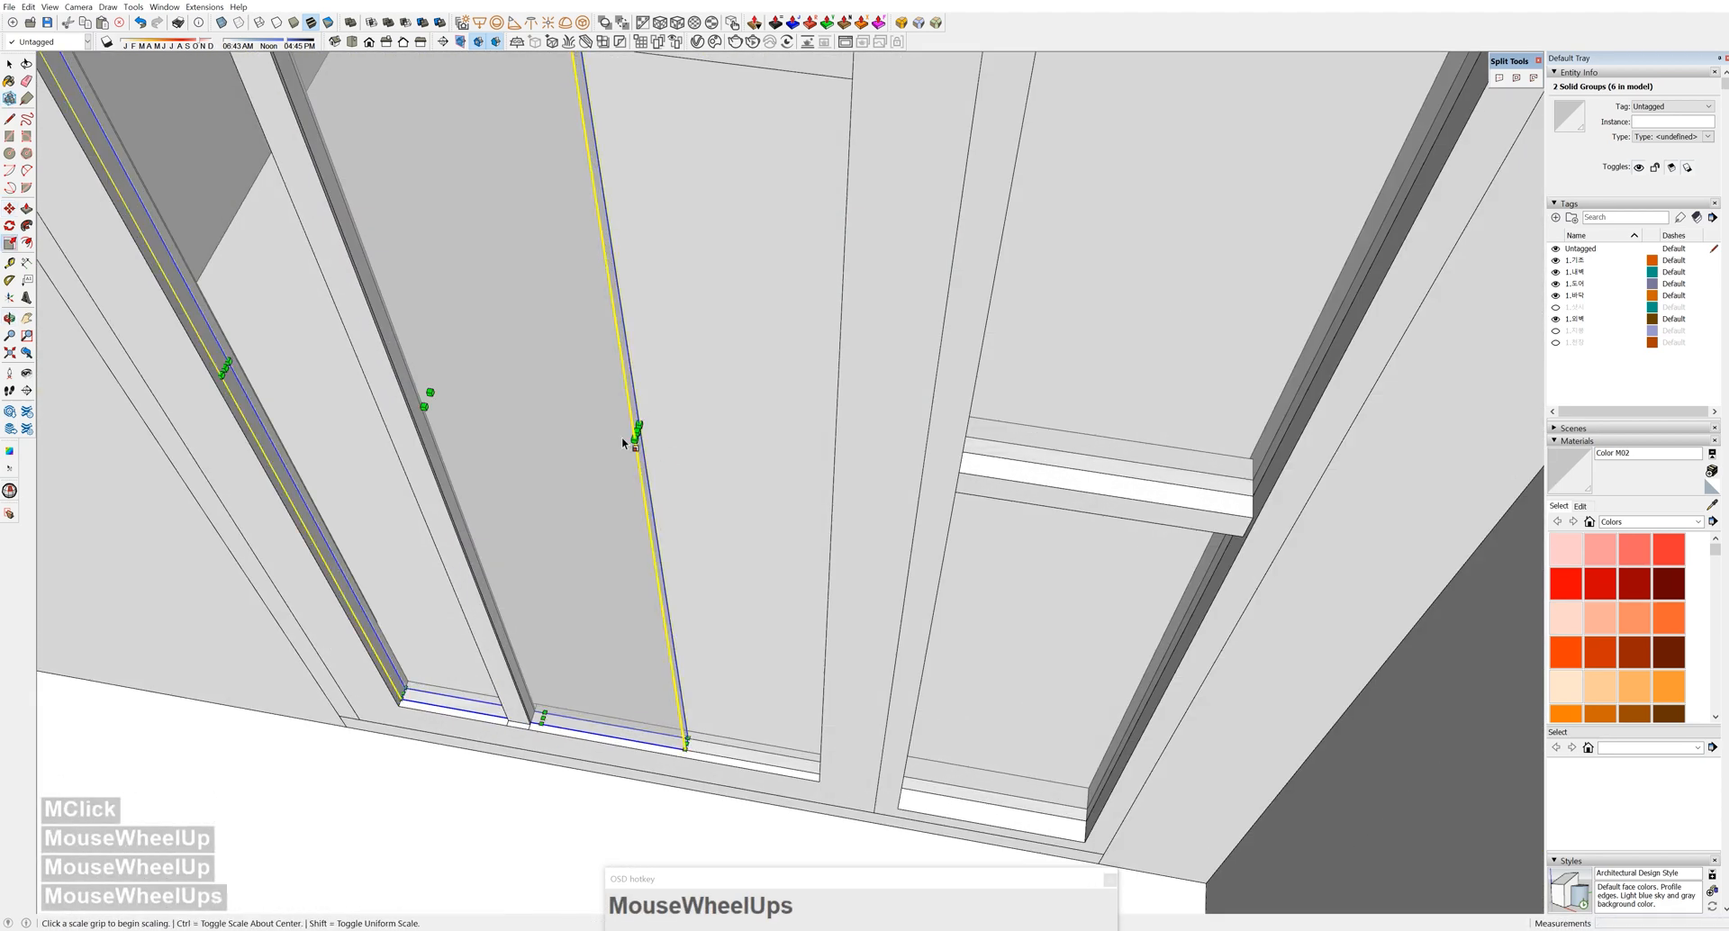
left_click(636, 433)
scroll(636, 378, "down", 4)
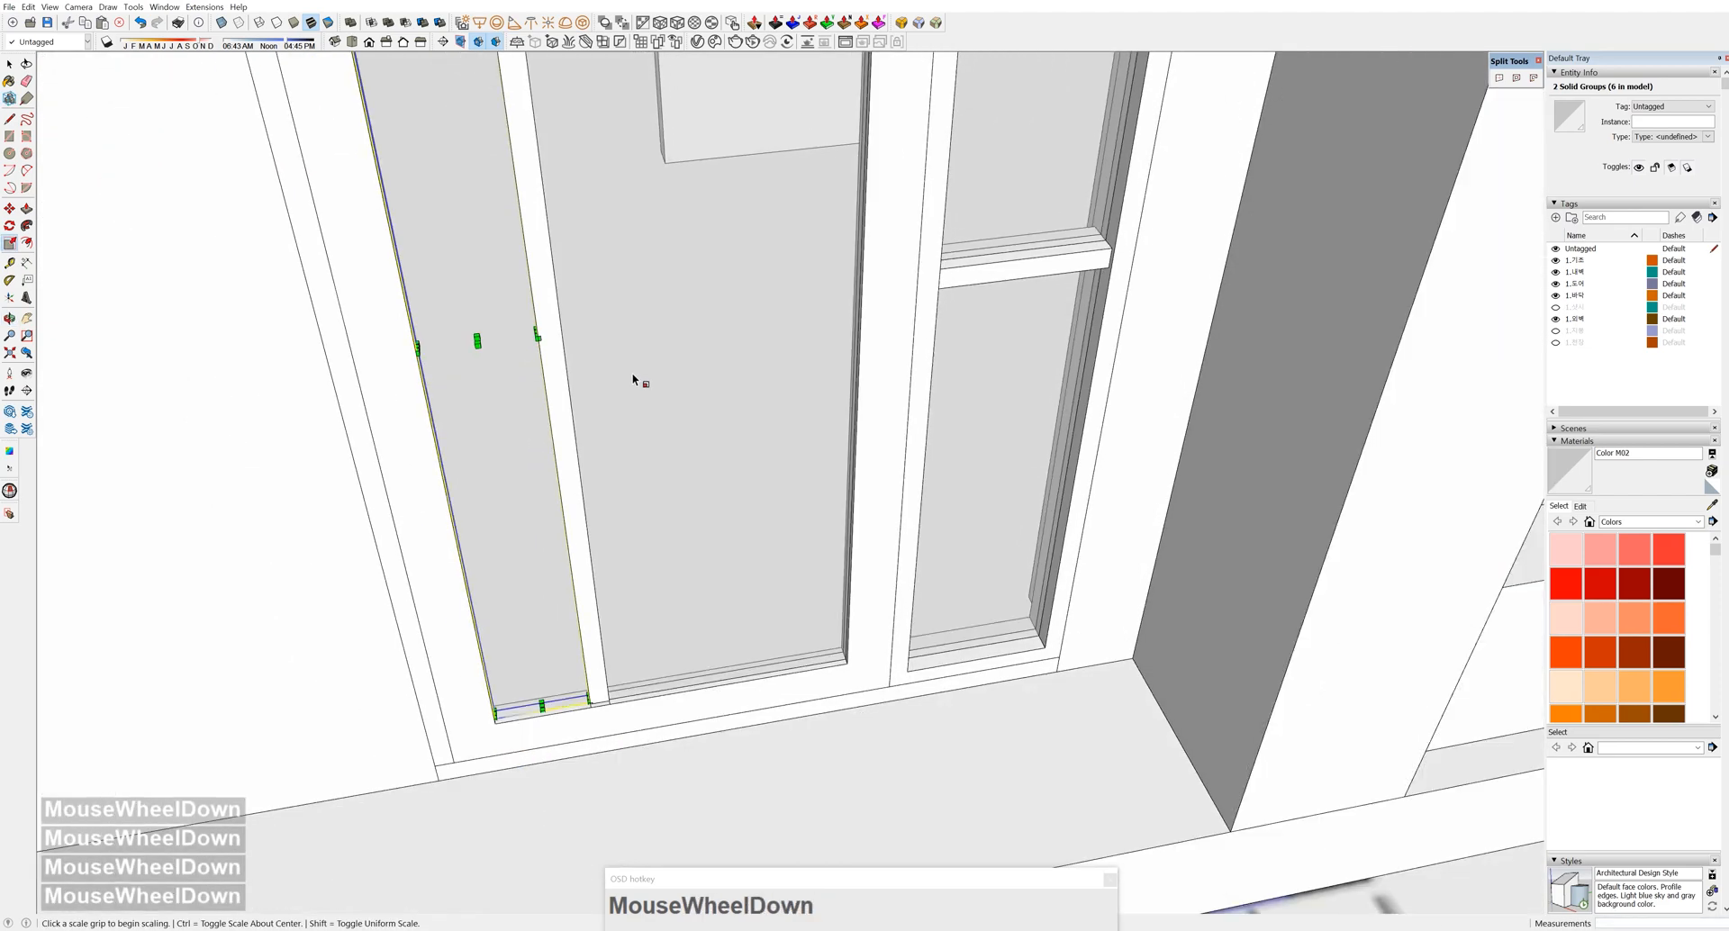
key("space")
key("Escape")
scroll(733, 559, "down", 3)
middle_click_drag(733, 560, 605, 585)
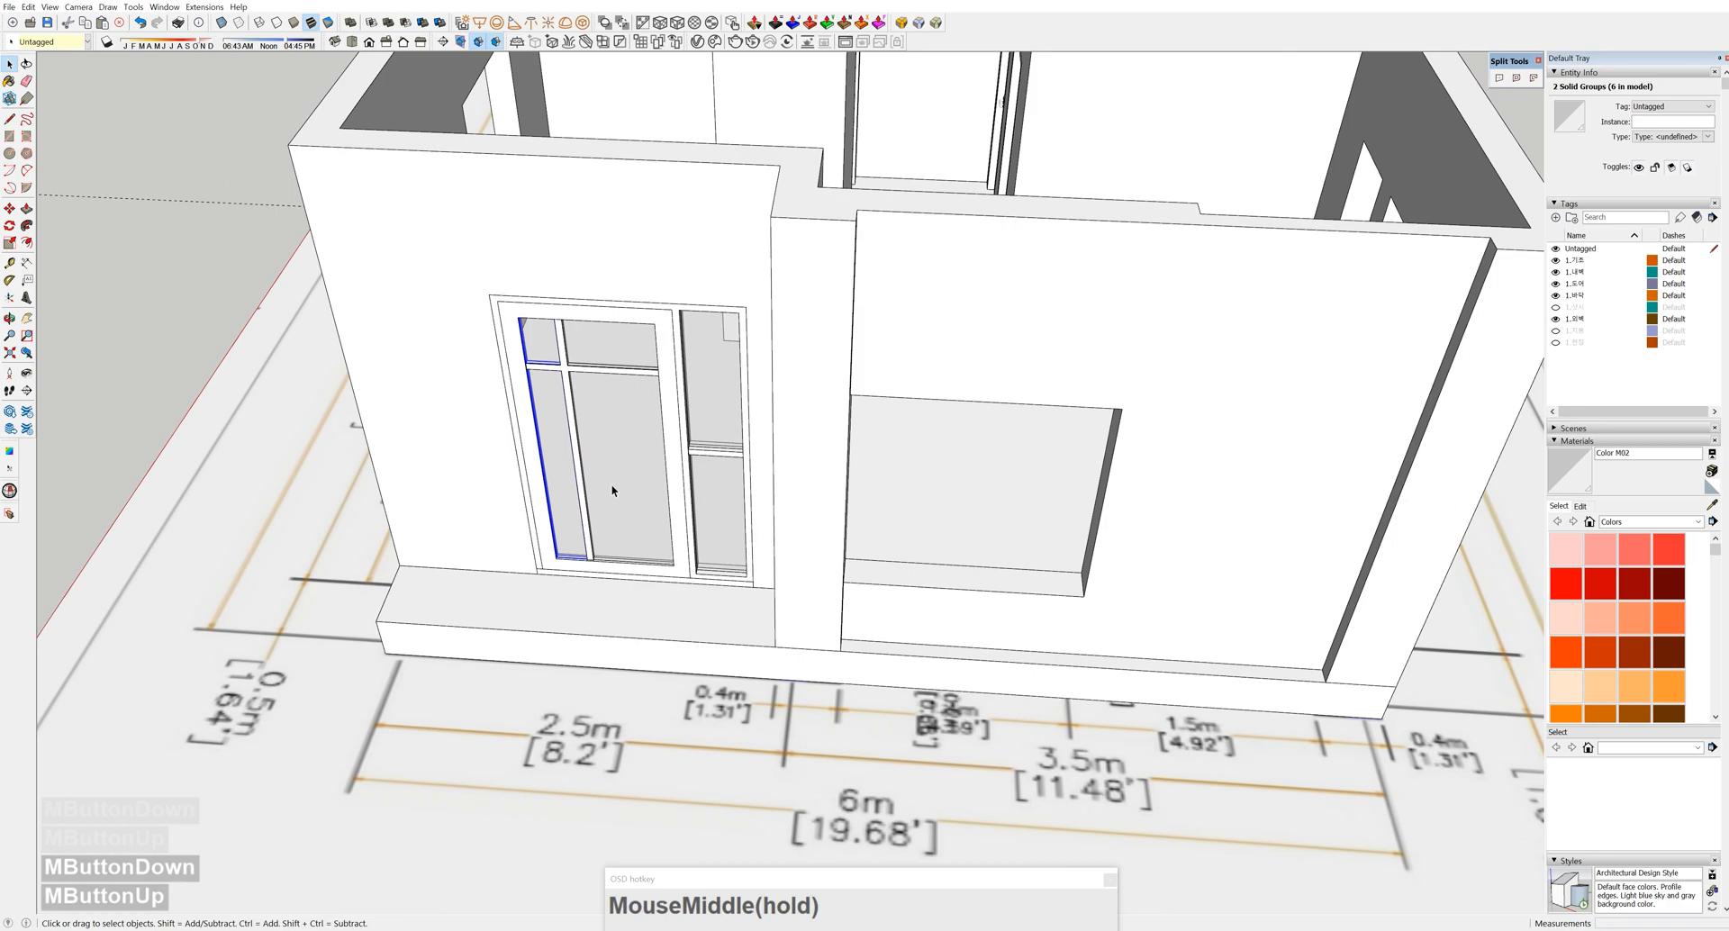
Unhide the window tag so the windows and doors show again
scroll(612, 491, "down", 5)
scroll(613, 491, "up", 1)
middle_click_drag(612, 491, 1121, 443)
left_click(1556, 307)
middle_click_drag(900, 505, 791, 432)
scroll(555, 405, "up", 4)
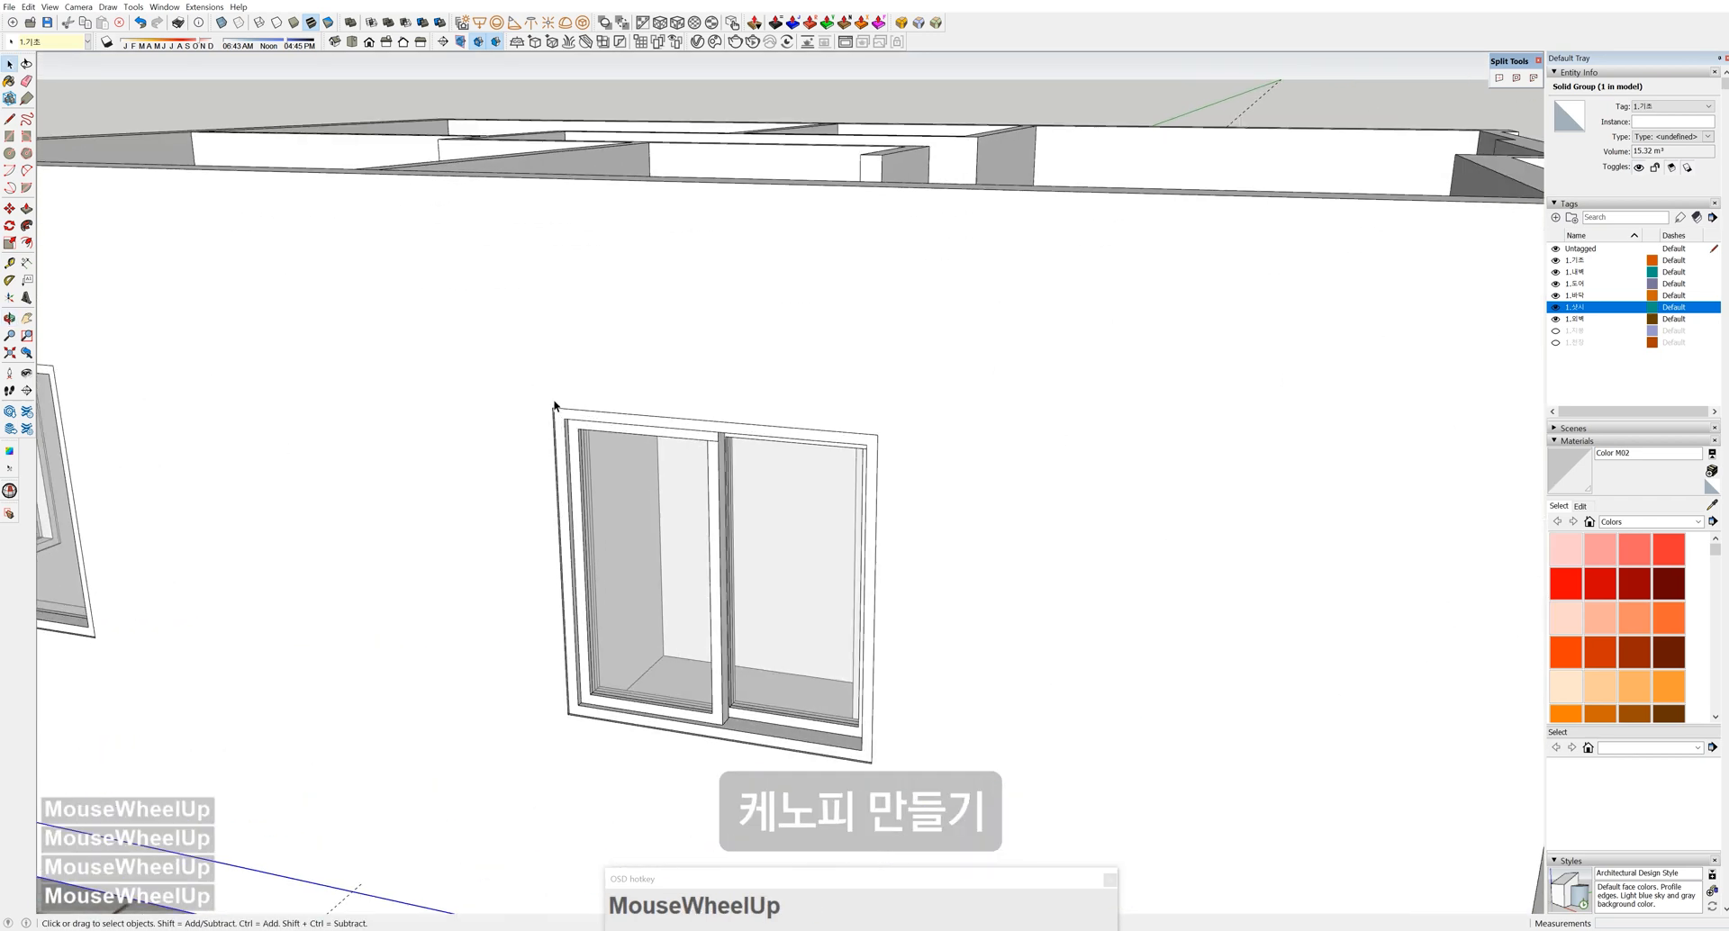
Draw a rectangle above the wide window and push/pull it into a box across its top
middle_click_drag(616, 330, 757, 279)
scroll(756, 279, "up", 1)
key("r")
left_click(727, 287)
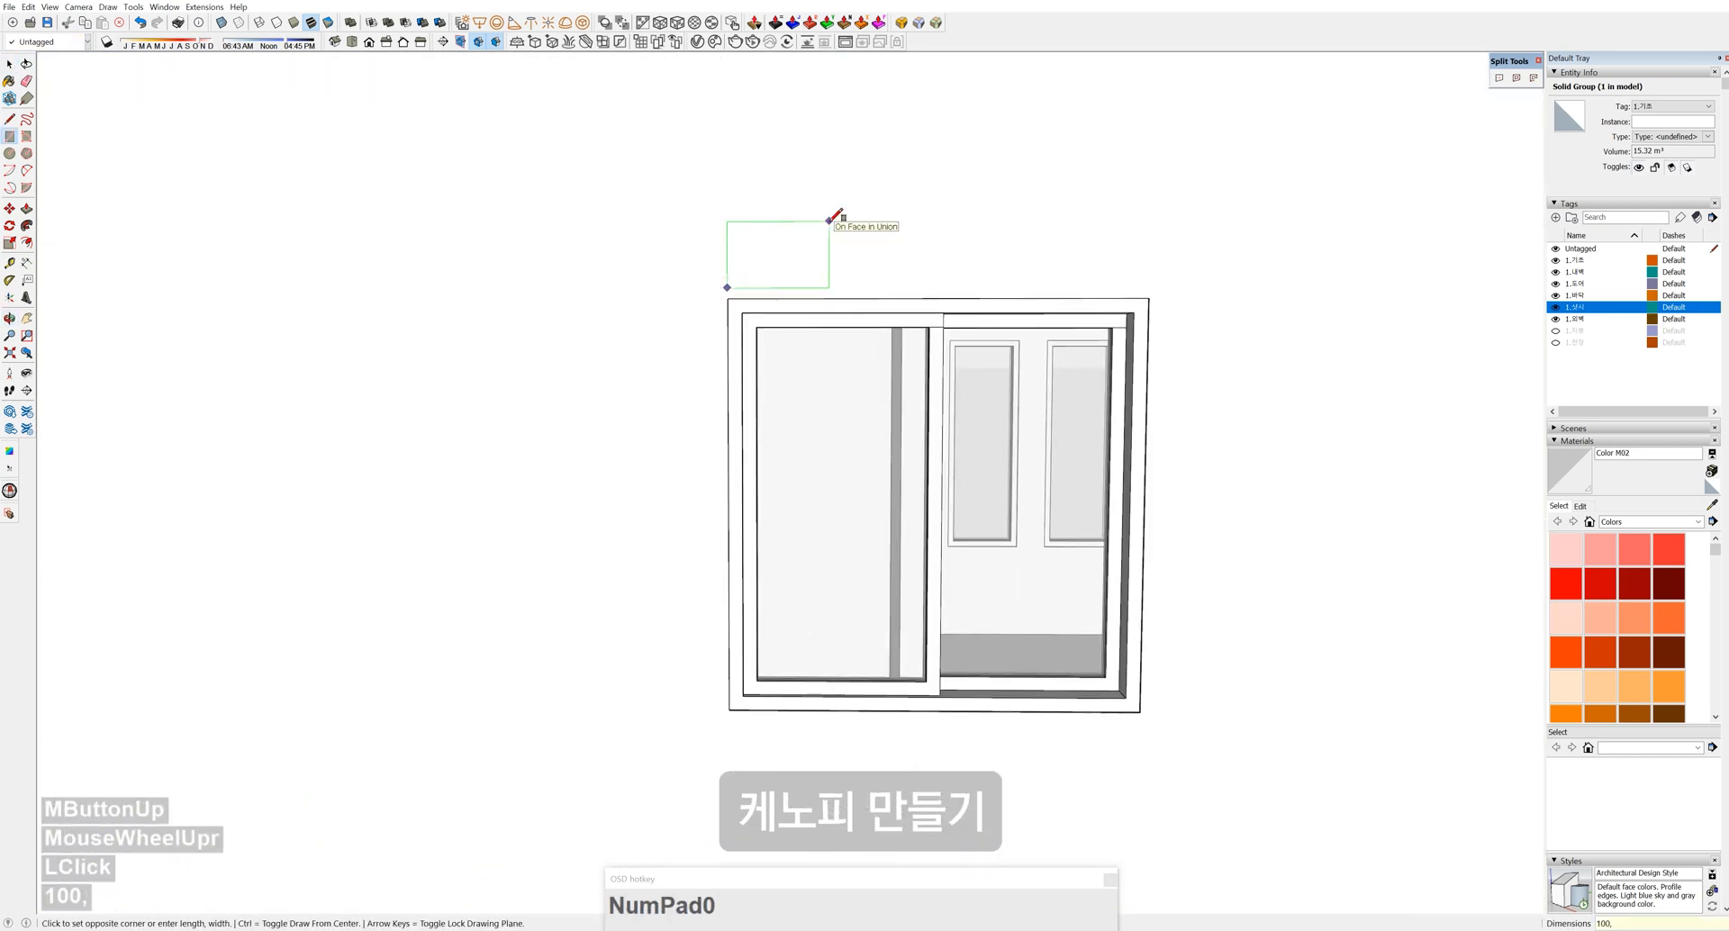
key("space")
middle_click_drag(734, 301, 648, 382)
scroll(648, 382, "up", 3)
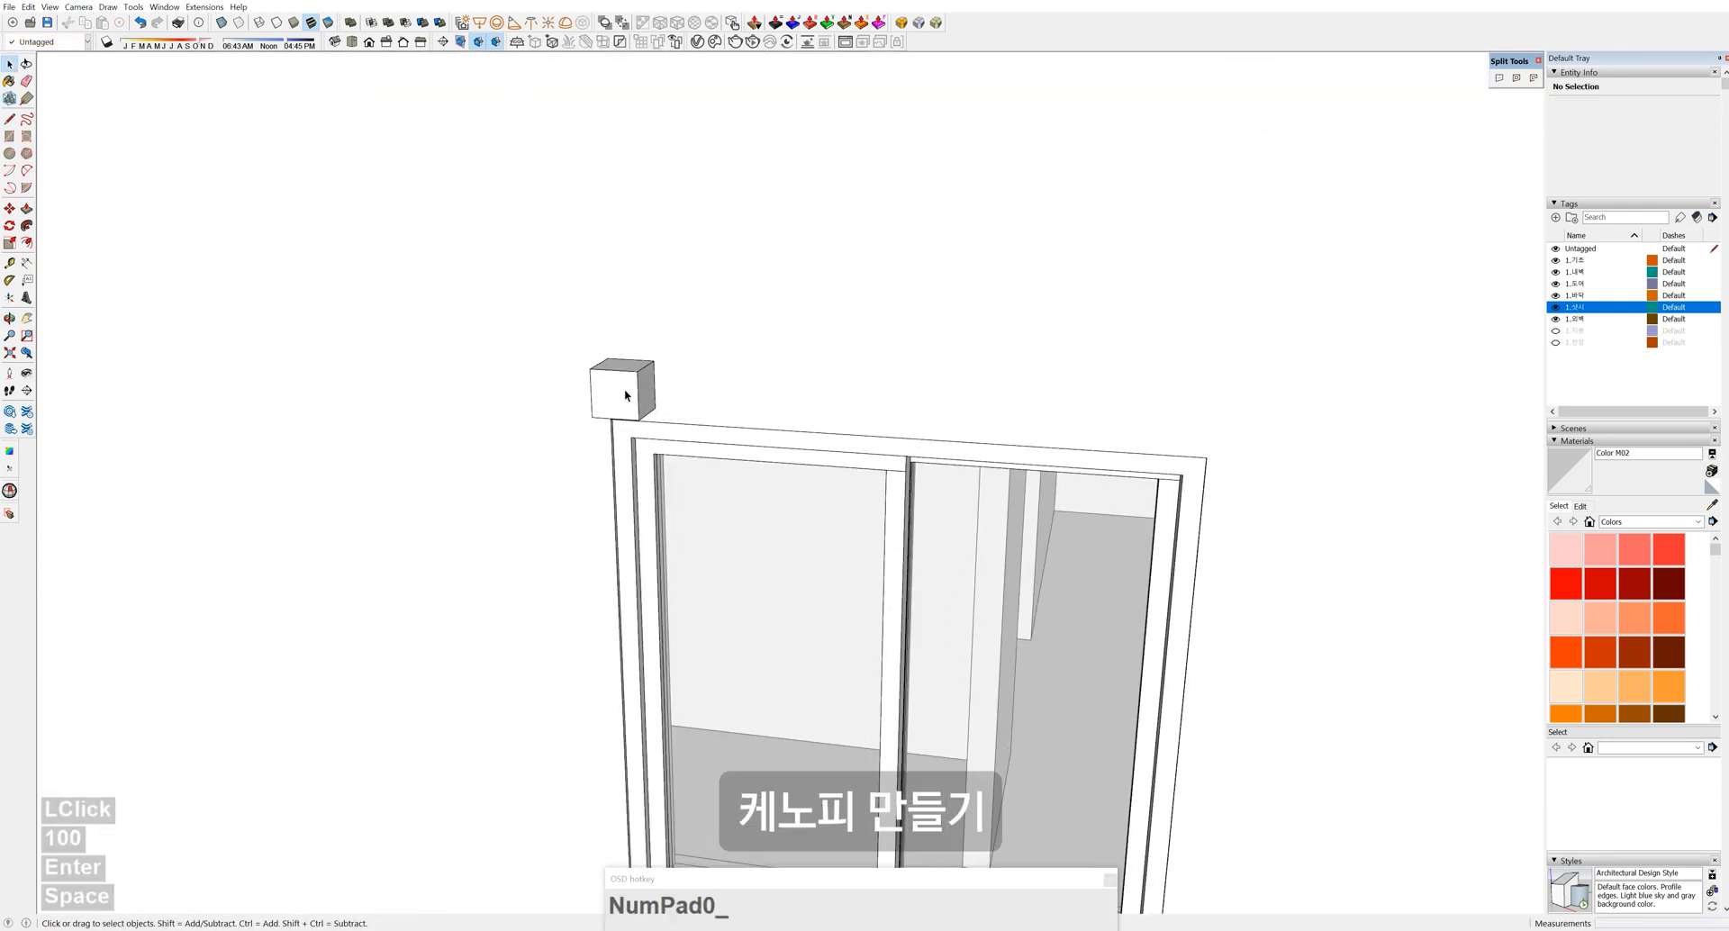
left_click(1201, 525)
middle_click_drag(649, 369, 928, 288)
key("space")
Move the box's bottom front edge to slope the underside, then push the triangle along the canopy
left_click(928, 288)
scroll(927, 288, "up", 4)
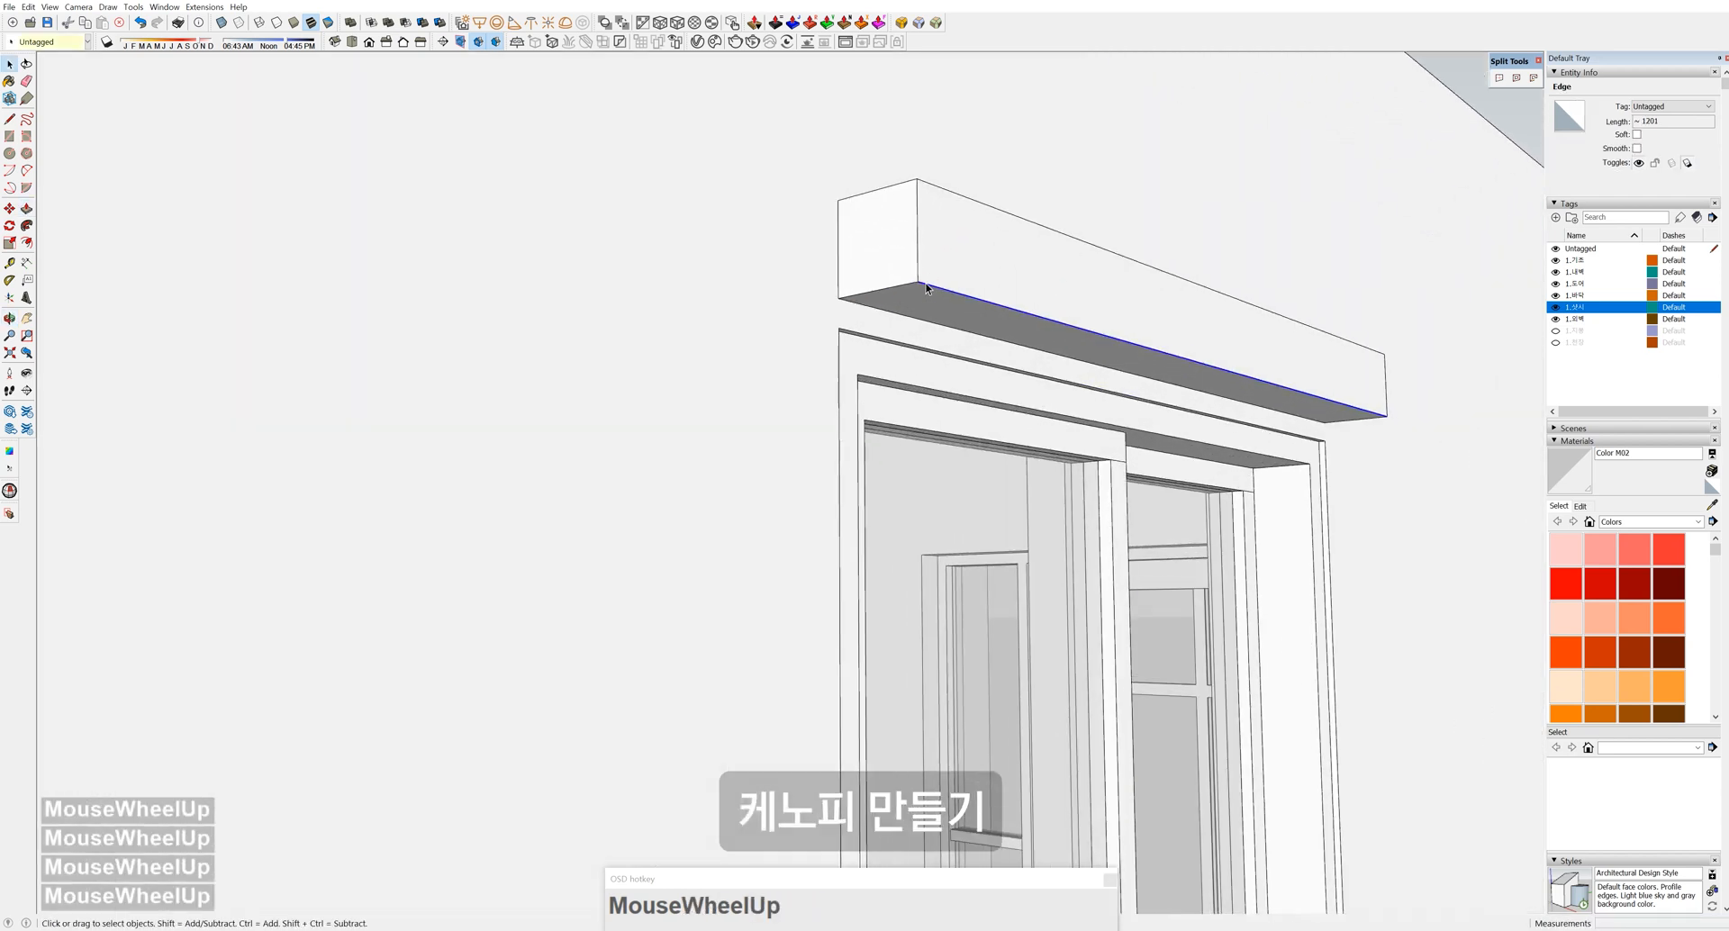
left_click(914, 282)
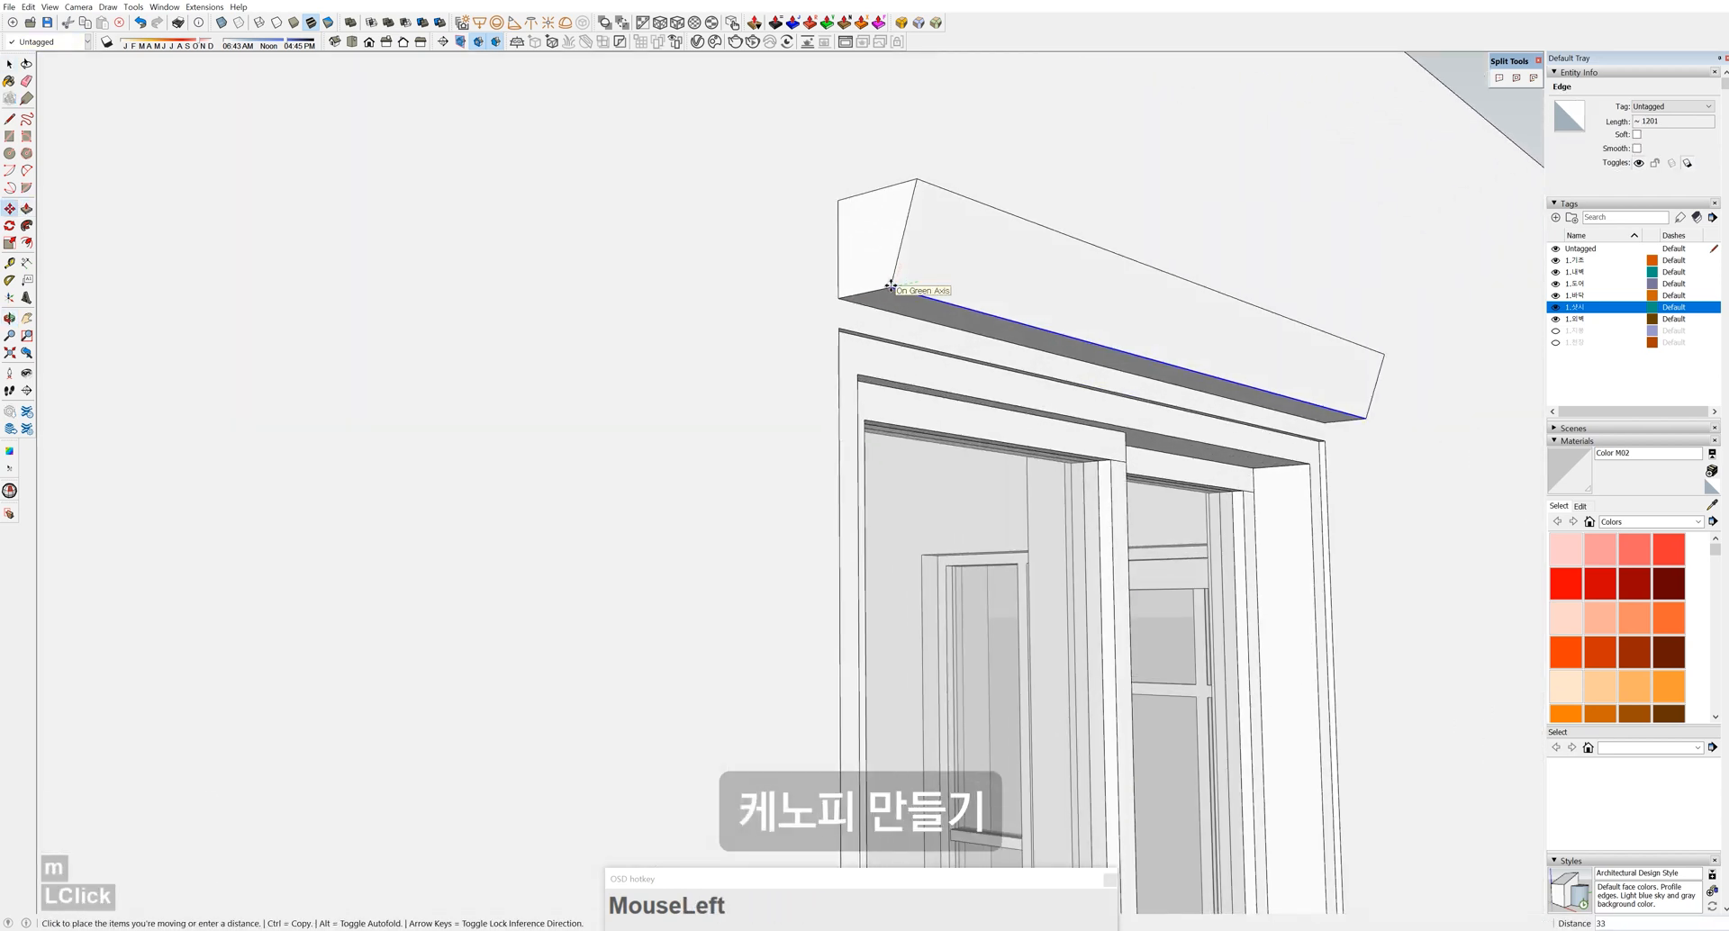
middle_click_drag(914, 284, 960, 278)
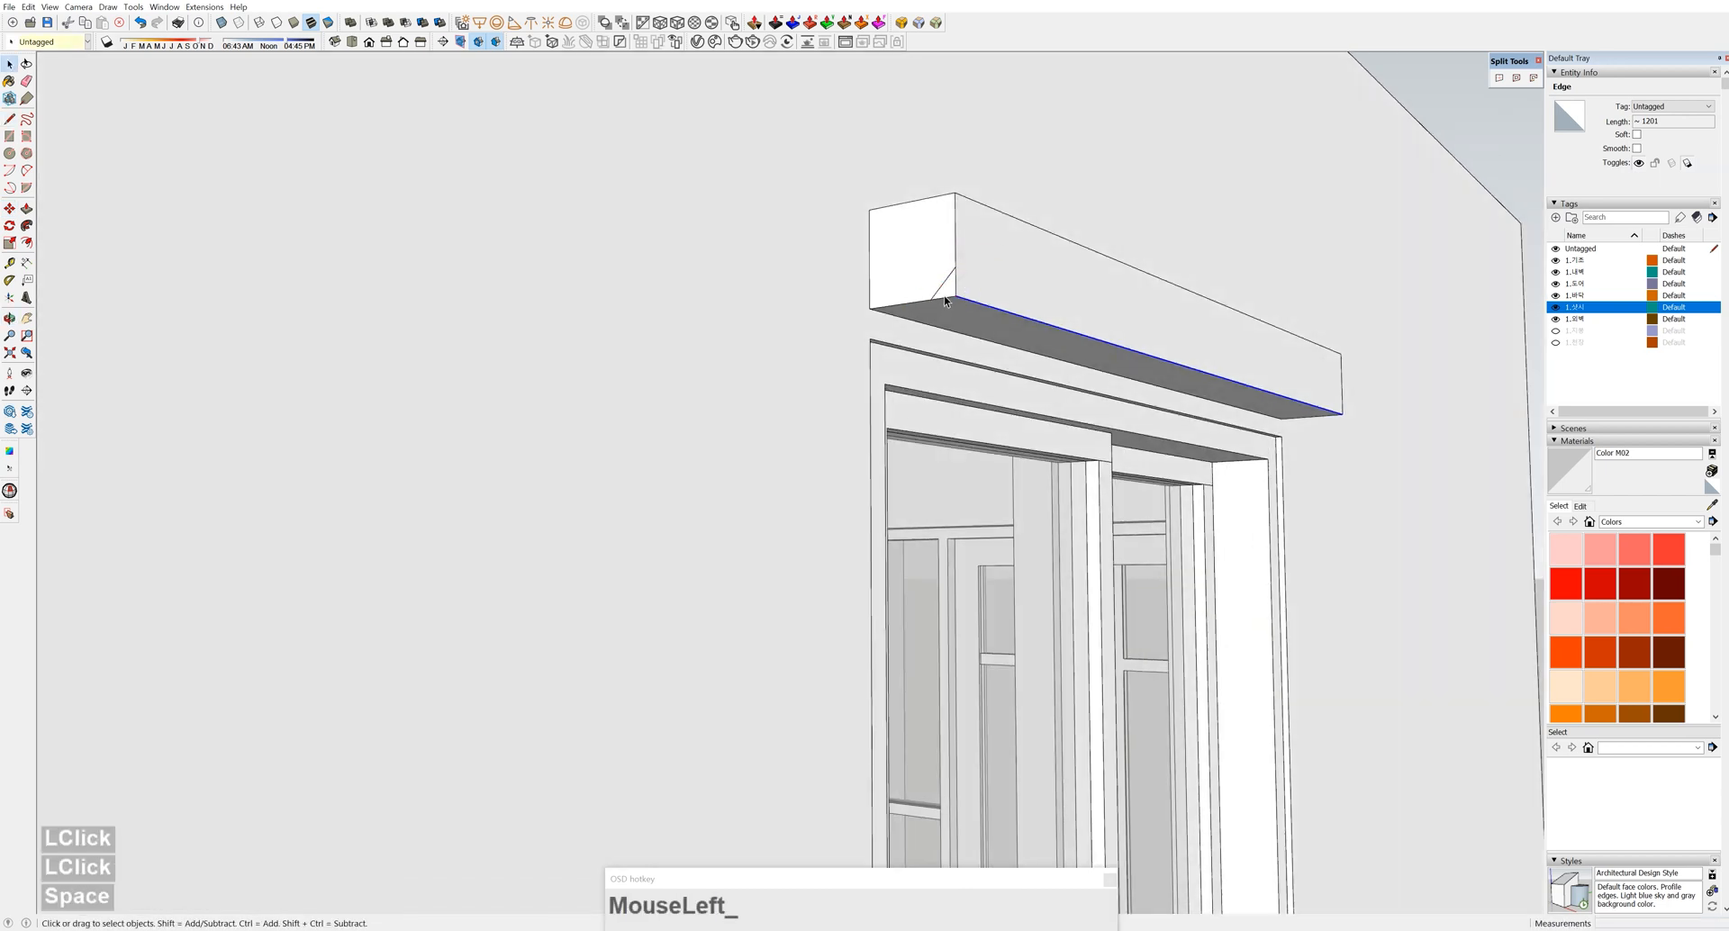
key("p")
left_click(948, 291)
Finish the triangle extrusion and turn the whole canopy into a component
left_click(1340, 418)
key("space")
triple_click(1170, 338)
key("w")
middle_click(822, 620)
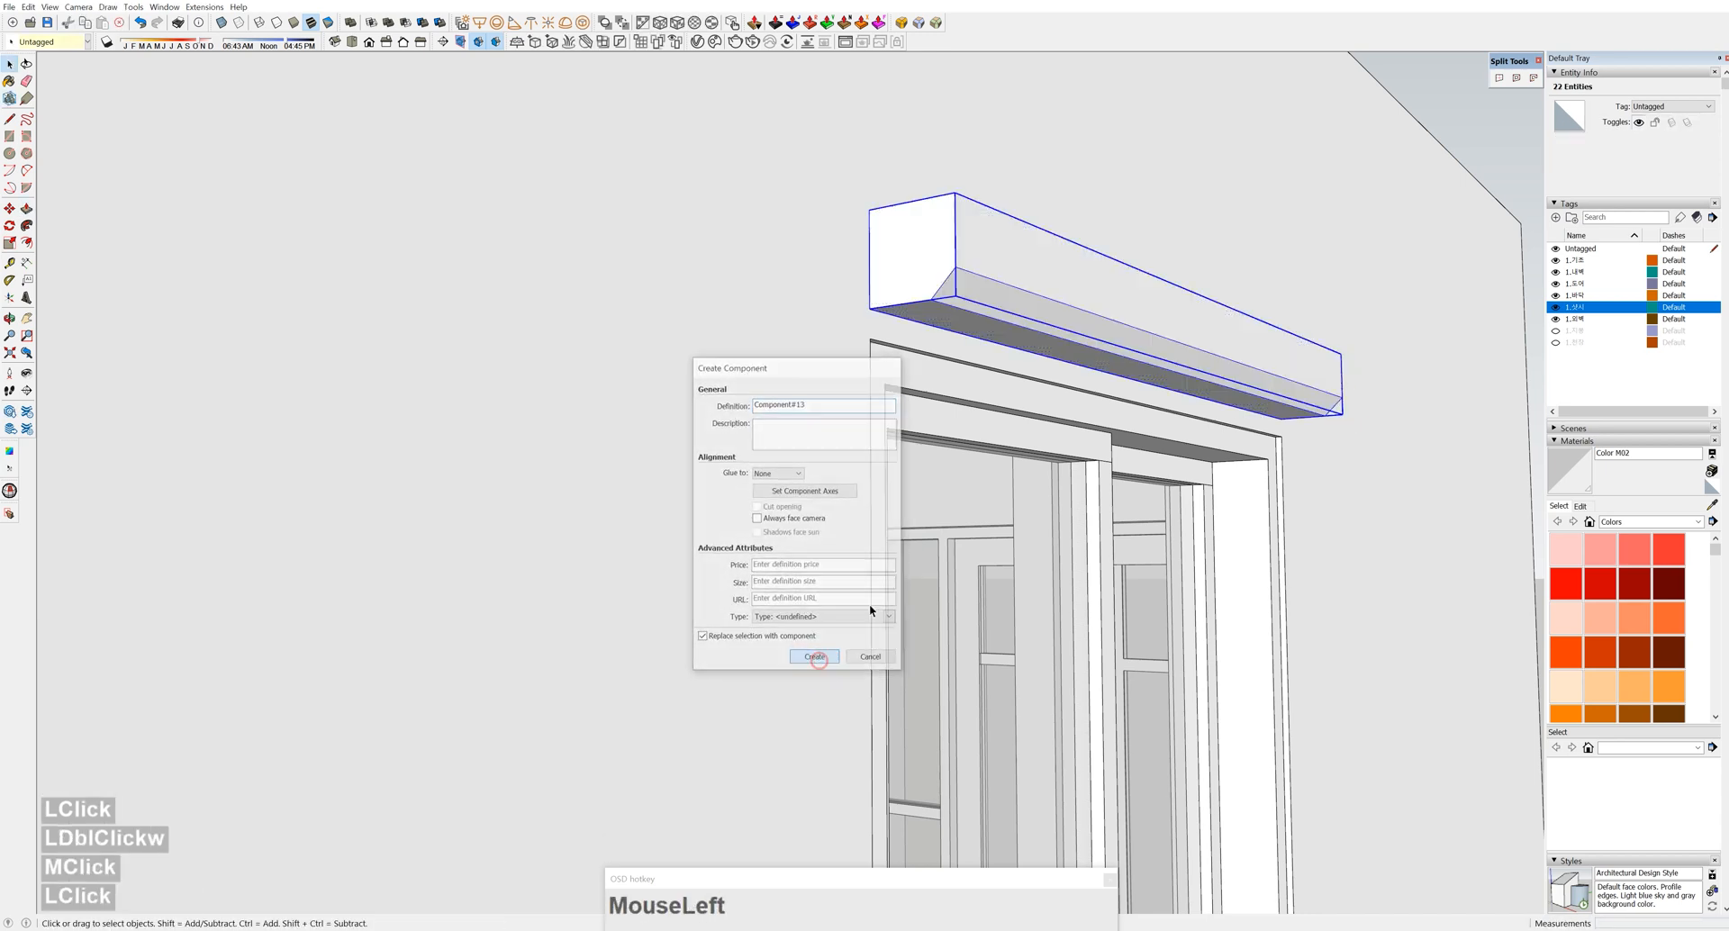
left_click(816, 659)
scroll(807, 295, "up", 2)
Copy the canopy onto the corner of another, narrower window
key("m")
left_click(844, 335)
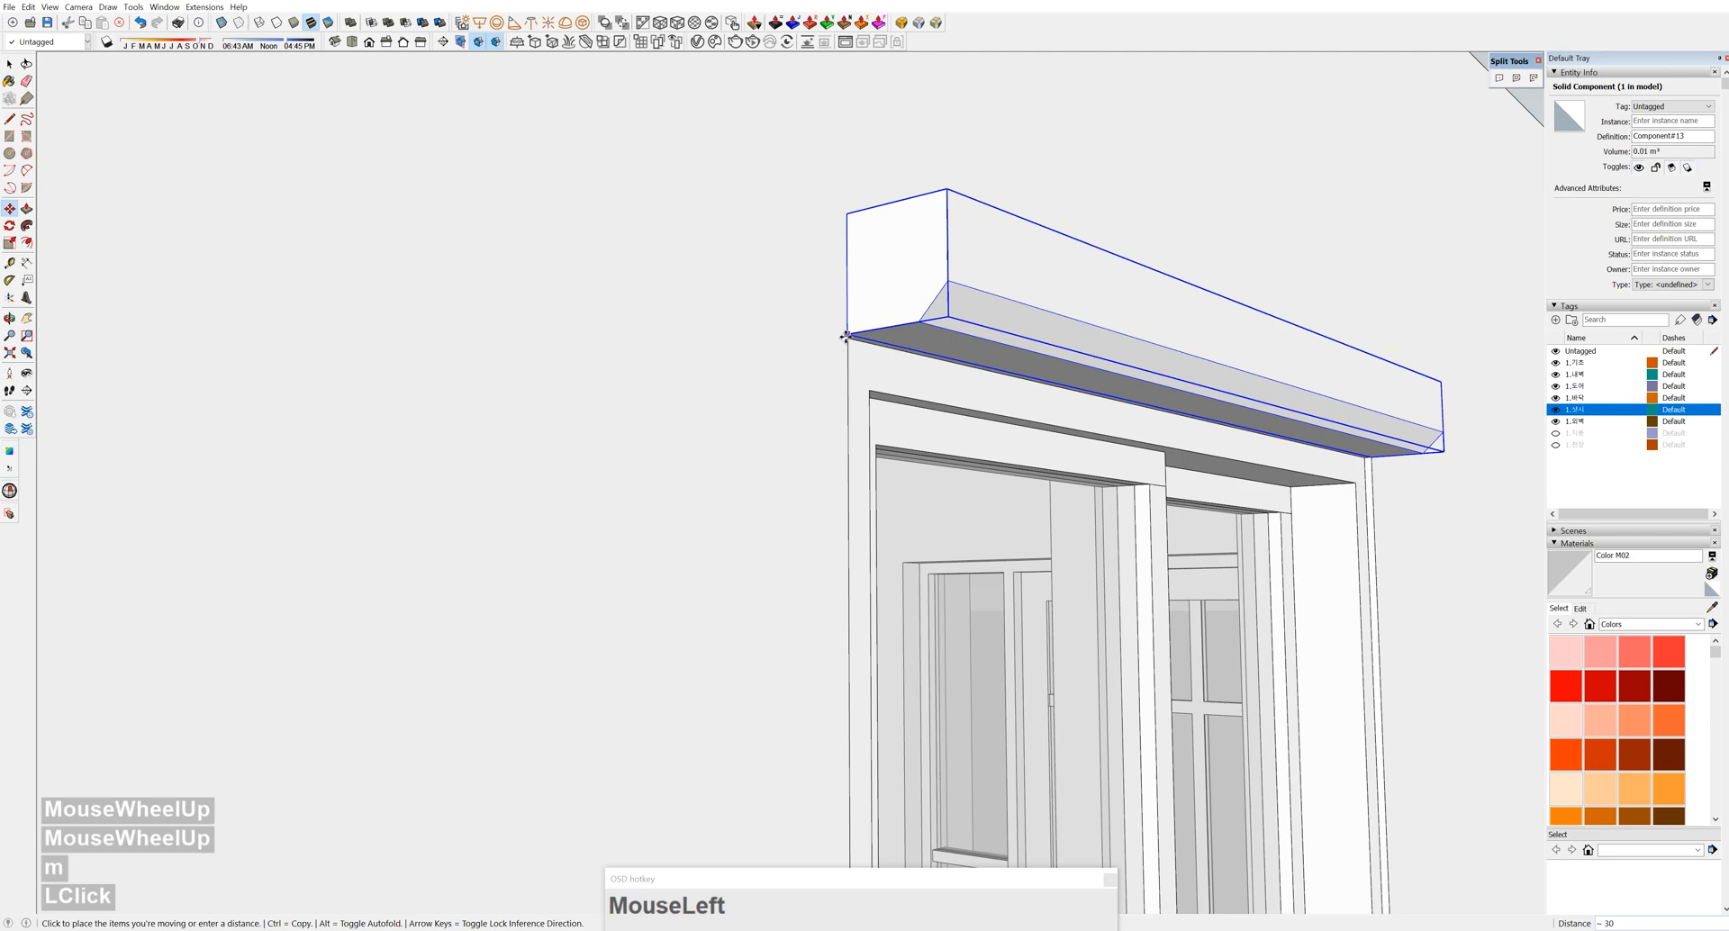
scroll(947, 365, "up", 2)
left_click(628, 309)
key("ctrl")
scroll(374, 316, "down", 5)
middle_click_drag(163, 368, 1046, 356, "shift")
left_click(1141, 391)
Start scaling the canopy copy to fit the narrower window
middle_click_drag(1189, 375, 838, 387)
middle_click_drag(1171, 396, 779, 385, "shift")
key("s")
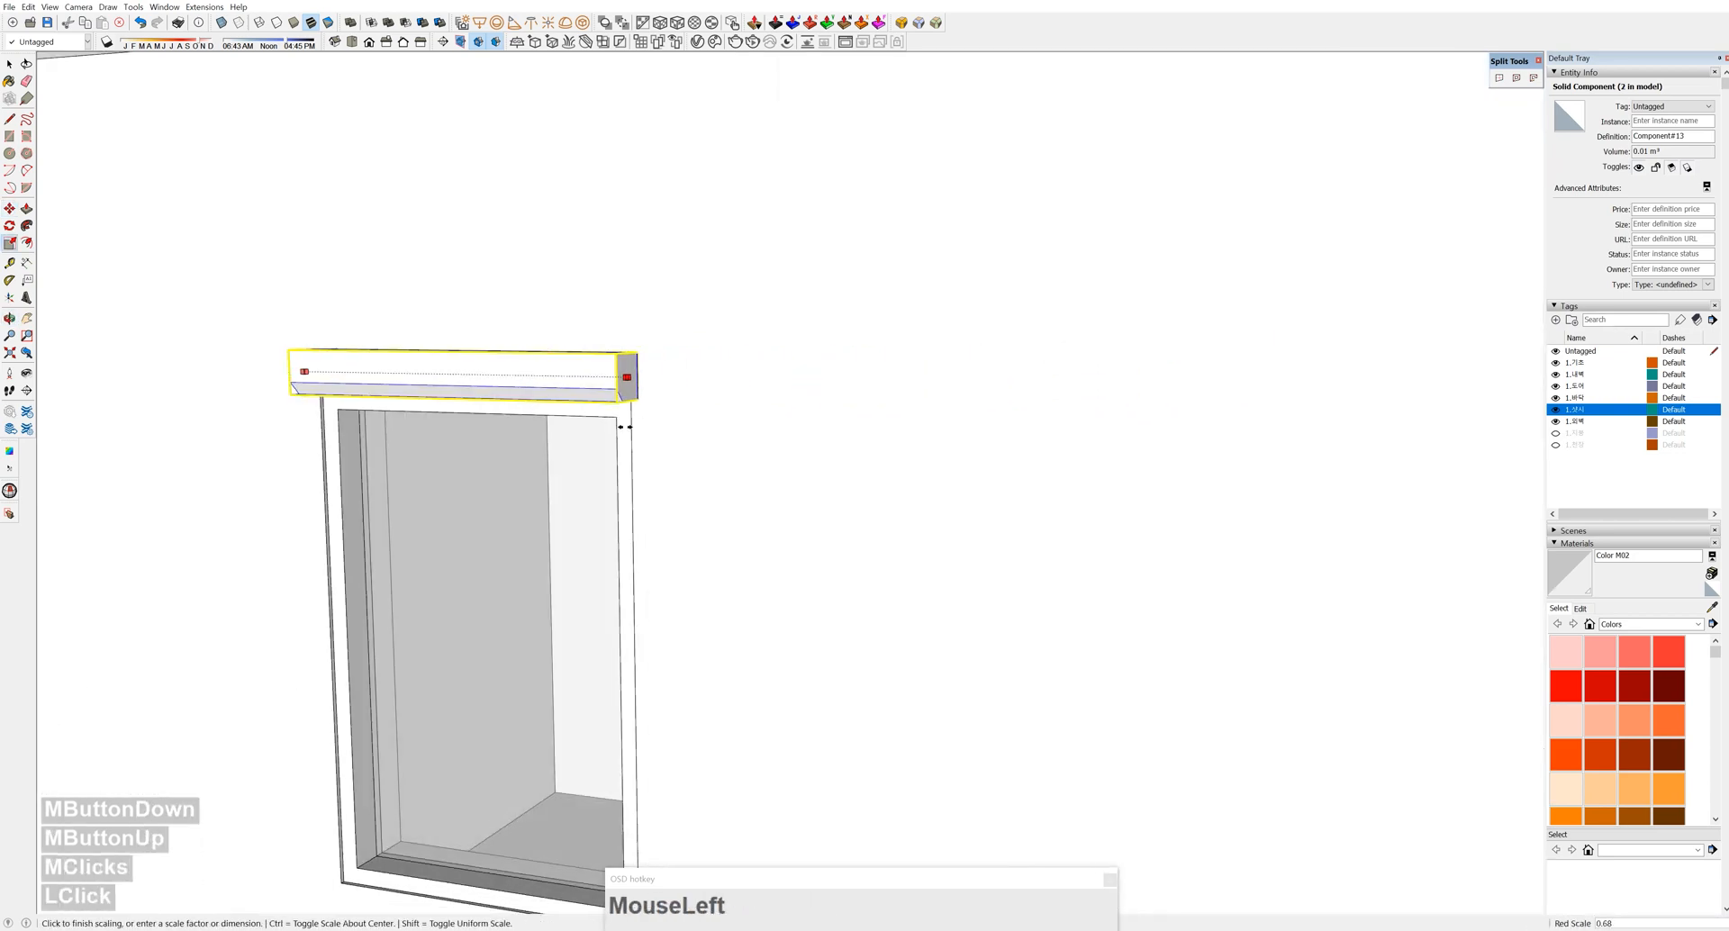
scroll(649, 423, "down", 5)
middle_click_drag(927, 629, 935, 634)
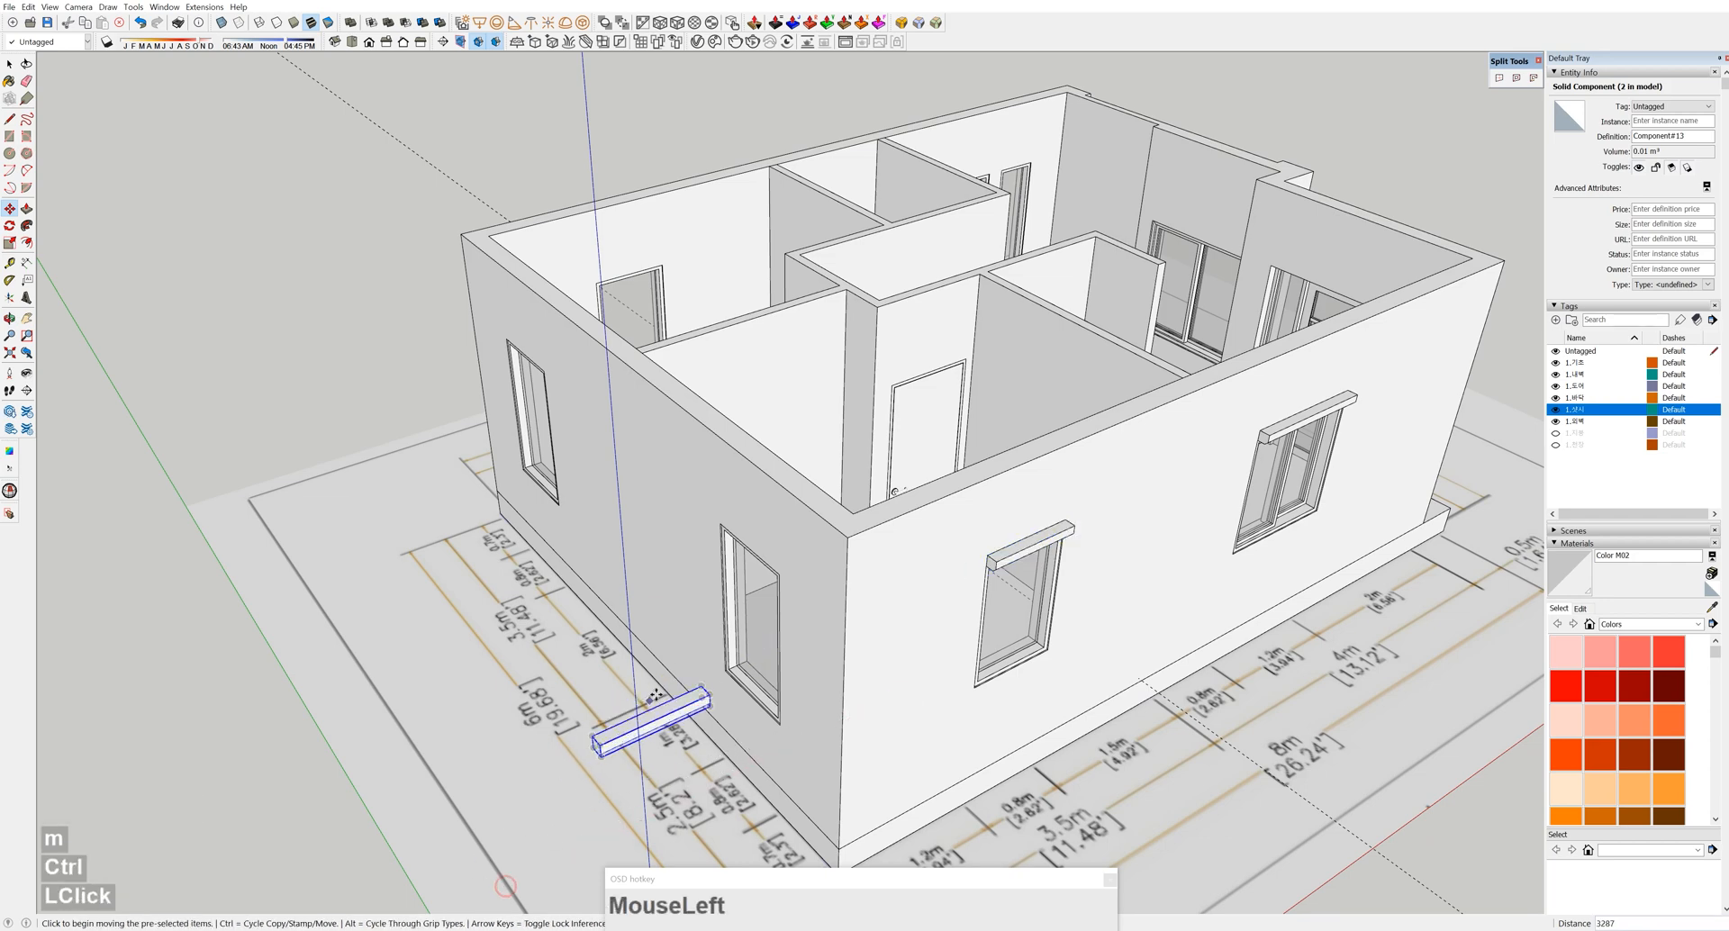
Rotate the canopy copy and place it on the wall above the door
scroll(654, 695, "up", 2)
middle_click(730, 735)
left_click(765, 738)
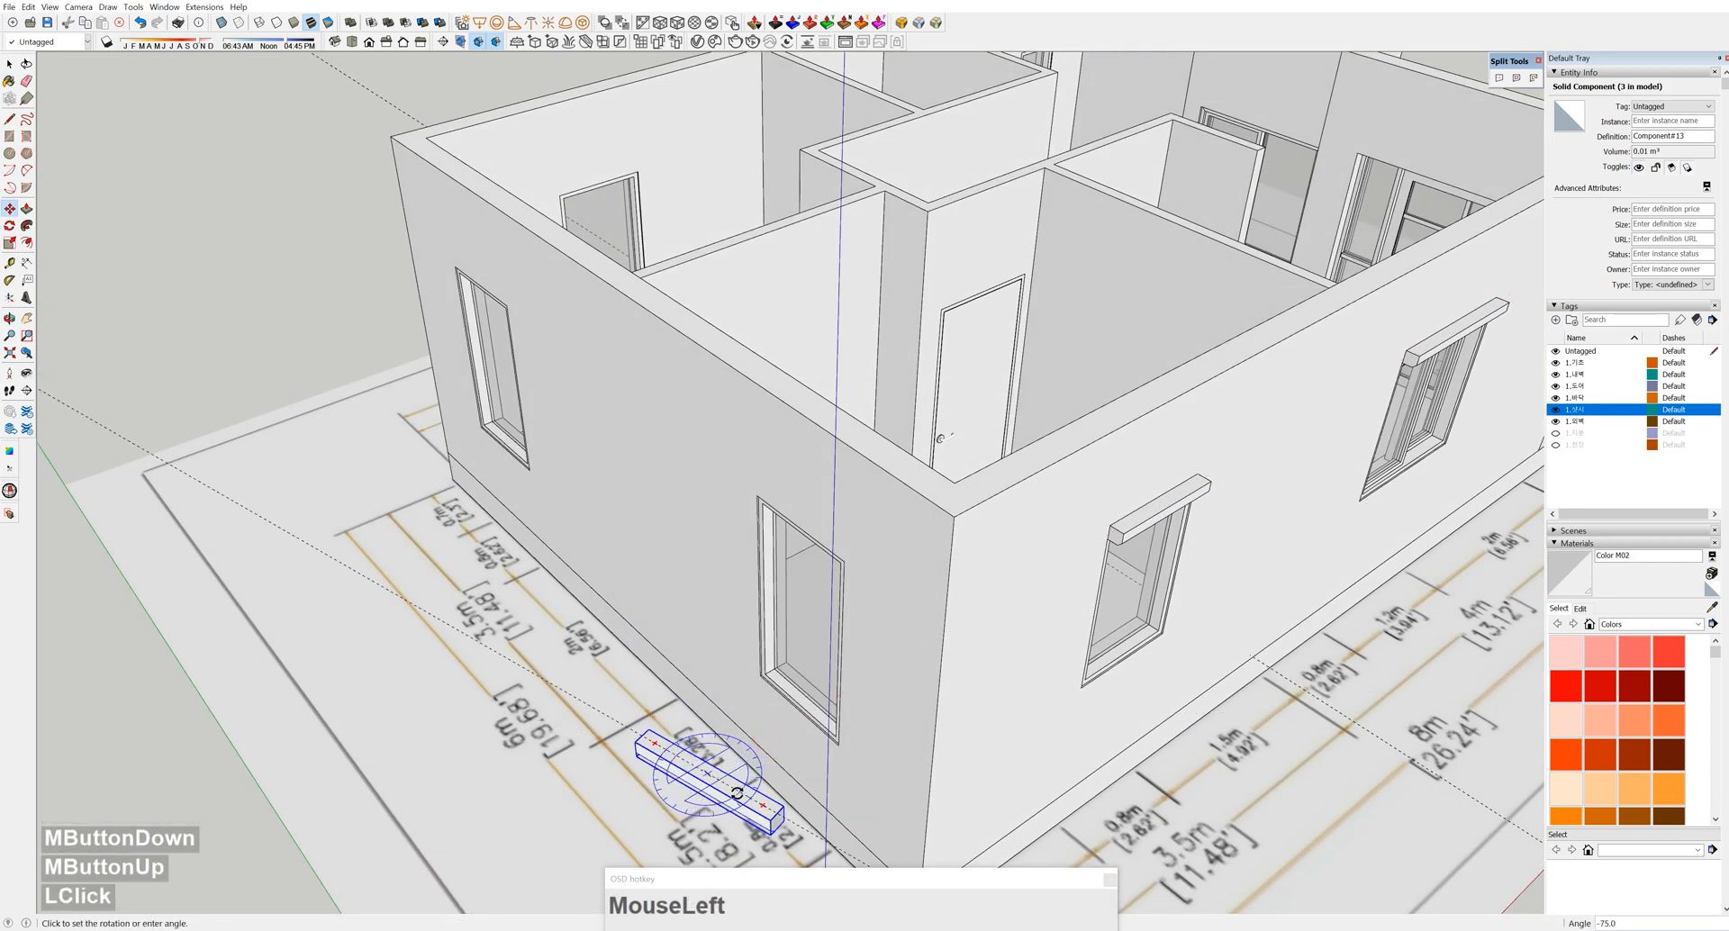
middle_click_drag(773, 808, 764, 668)
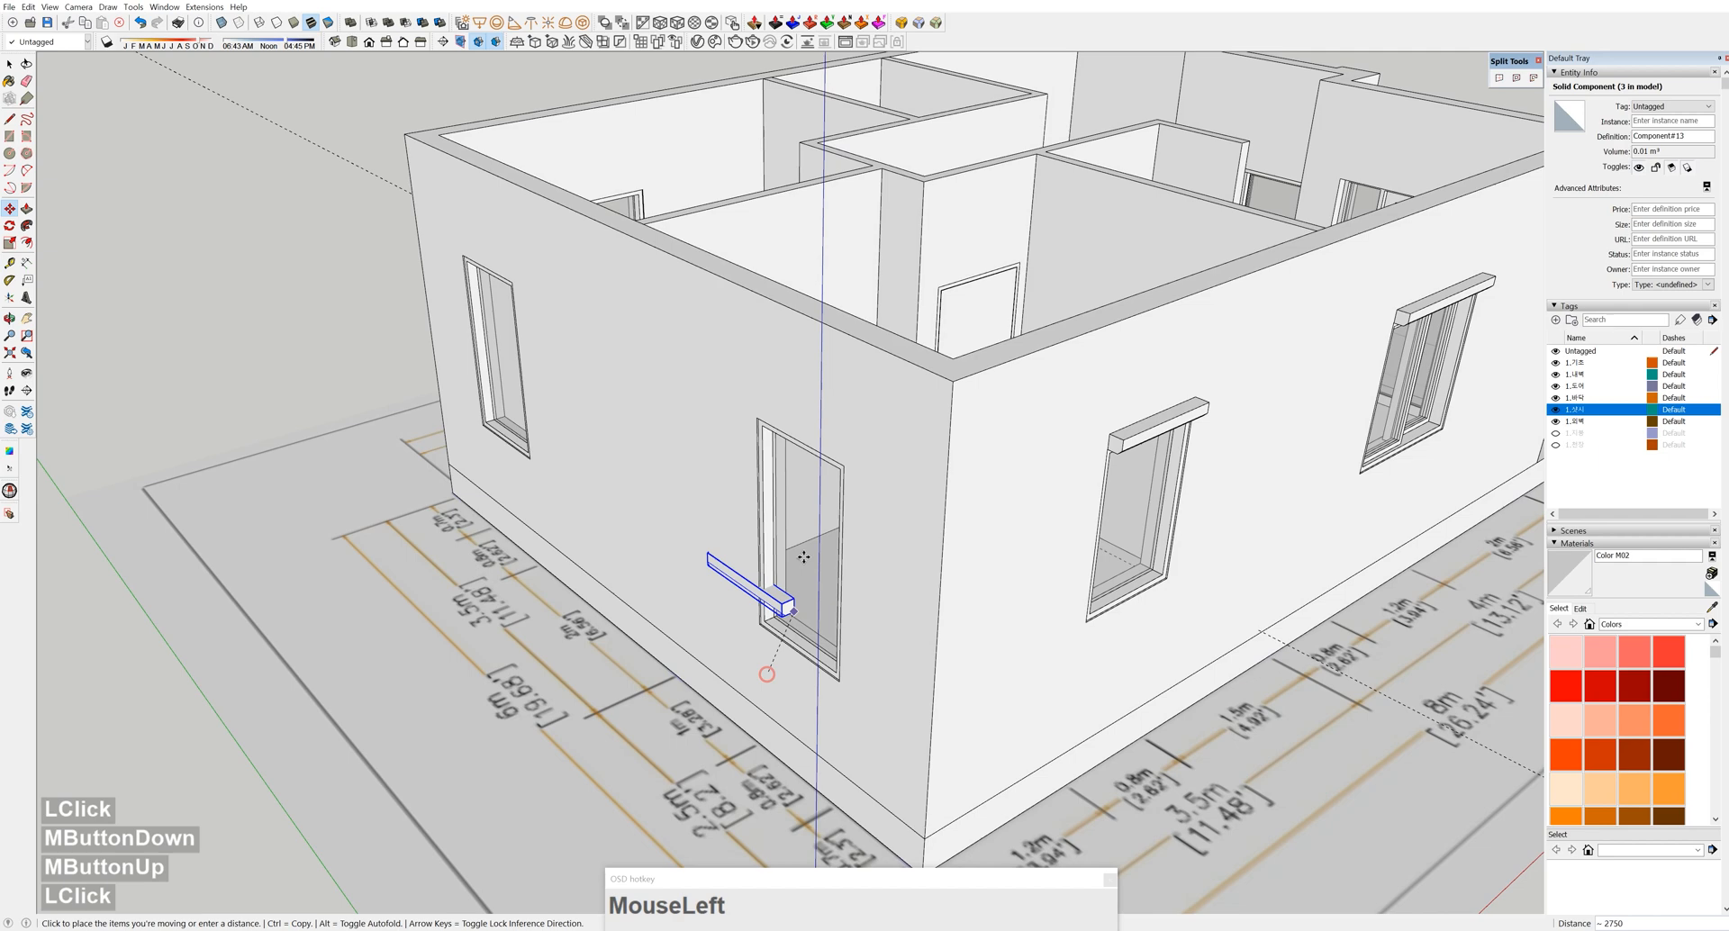
scroll(847, 464, "up", 4)
mouse_move(849, 462)
middle_mouse_down()
mouse_move(1096, 293)
mouse_move(996, 309)
mouse_move(1089, 282)
mouse_move(1243, 336)
mouse_move(1003, 340)
mouse_move(939, 239)
mouse_move(1126, 328)
mouse_move(1011, 375)
mouse_move(1089, 730)
mouse_move(1052, 603)
middle_mouse_up()
scroll(996, 308, "down", 2)
scroll(1105, 278, "up", 4)
scroll(1104, 278, "down", 3)
scroll(1003, 340, "up", 4)
left_click(1024, 323)
Rotate the copied canopy bar to match the target window
scroll(1011, 374, "down", 4)
scroll(1088, 731, "down", 1)
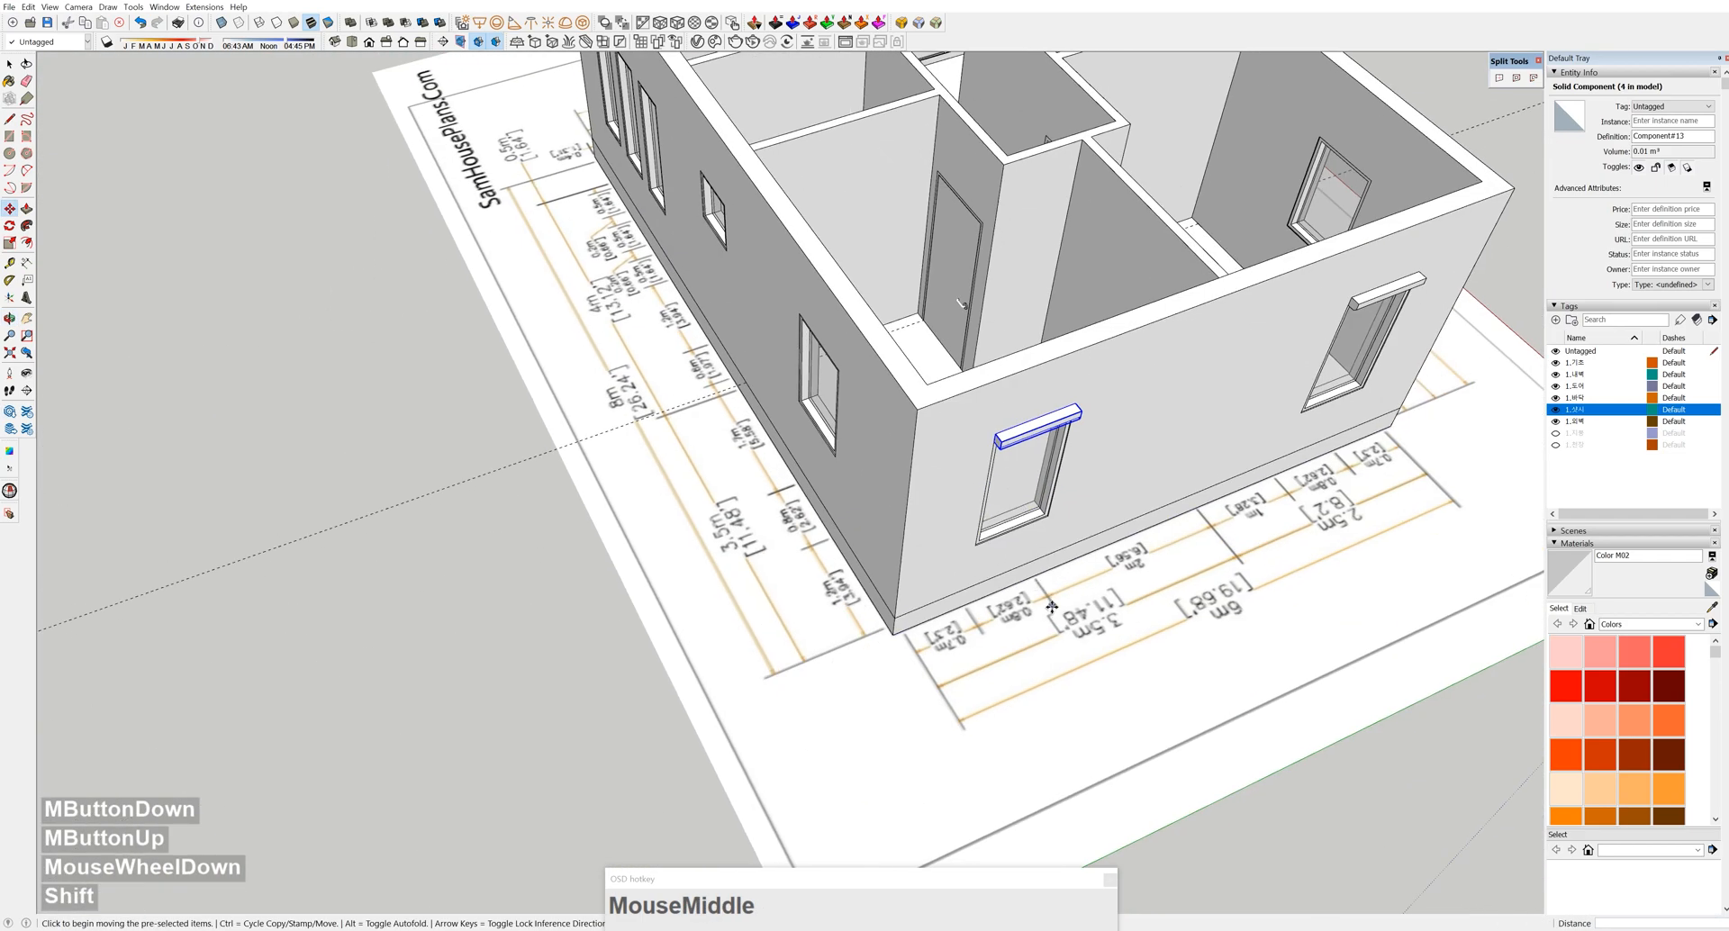
middle_click_drag(764, 478, 820, 520)
scroll(822, 520, "up", 5)
left_click(820, 504)
left_click(791, 612)
Move the canopy bar so it sits on top of the window frame
middle_click_drag(795, 610, 1363, 305)
middle_click_drag(910, 271, 1096, 363)
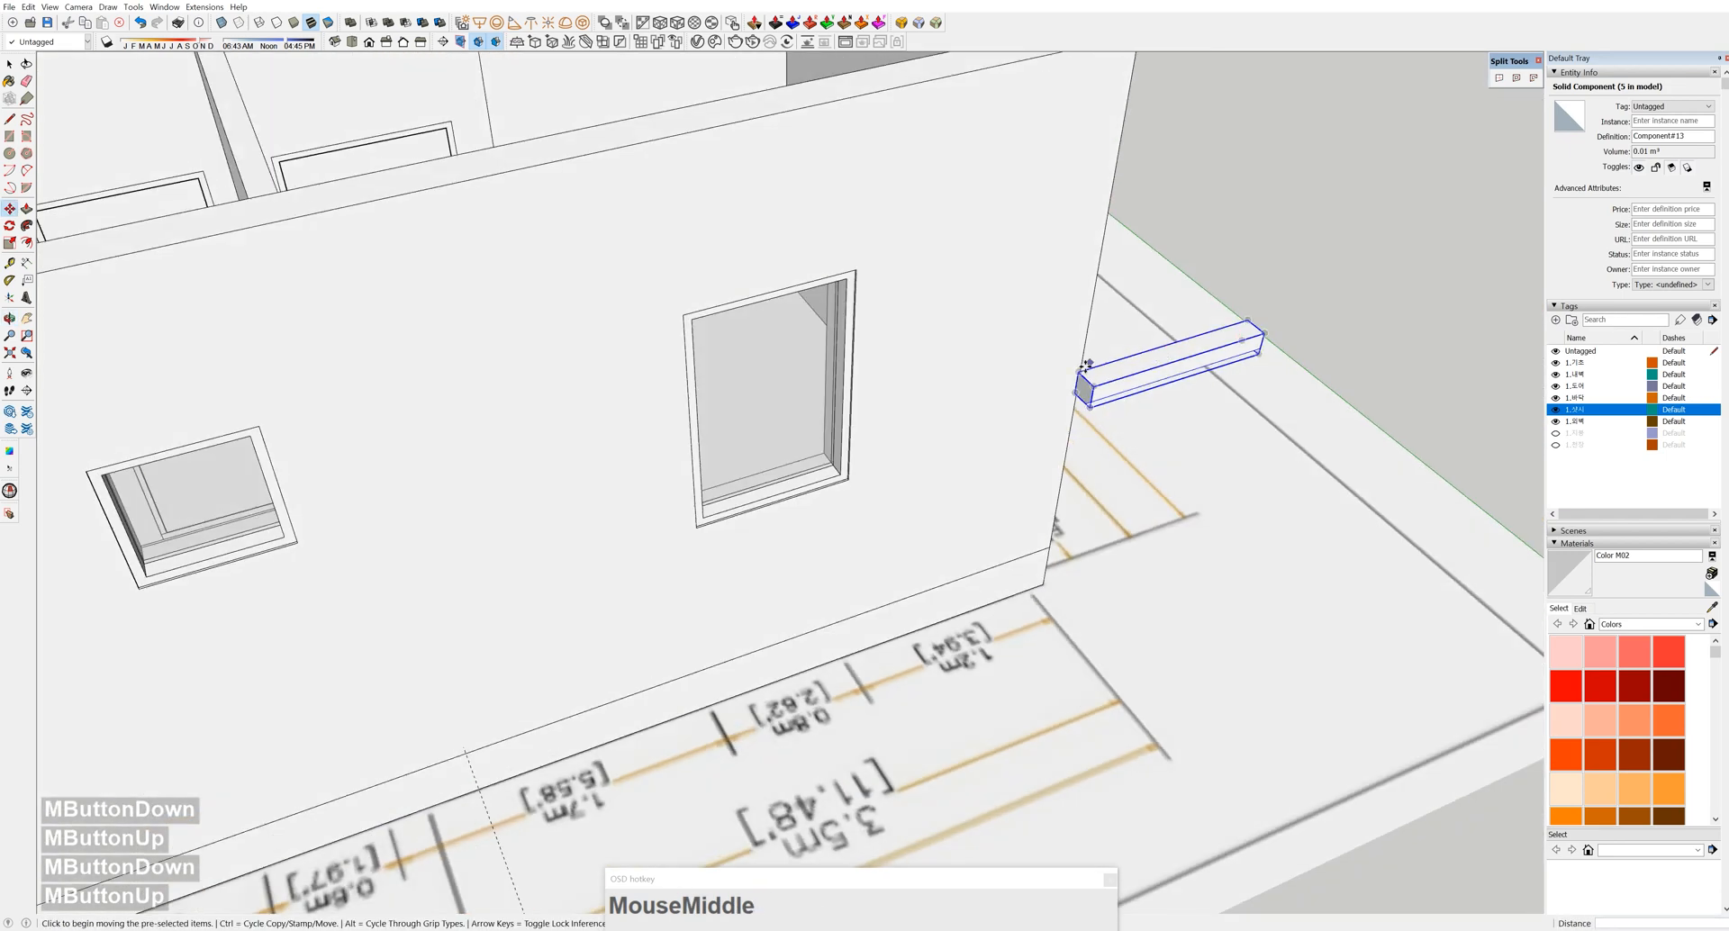
scroll(1080, 395, "up", 2)
left_click(1080, 395)
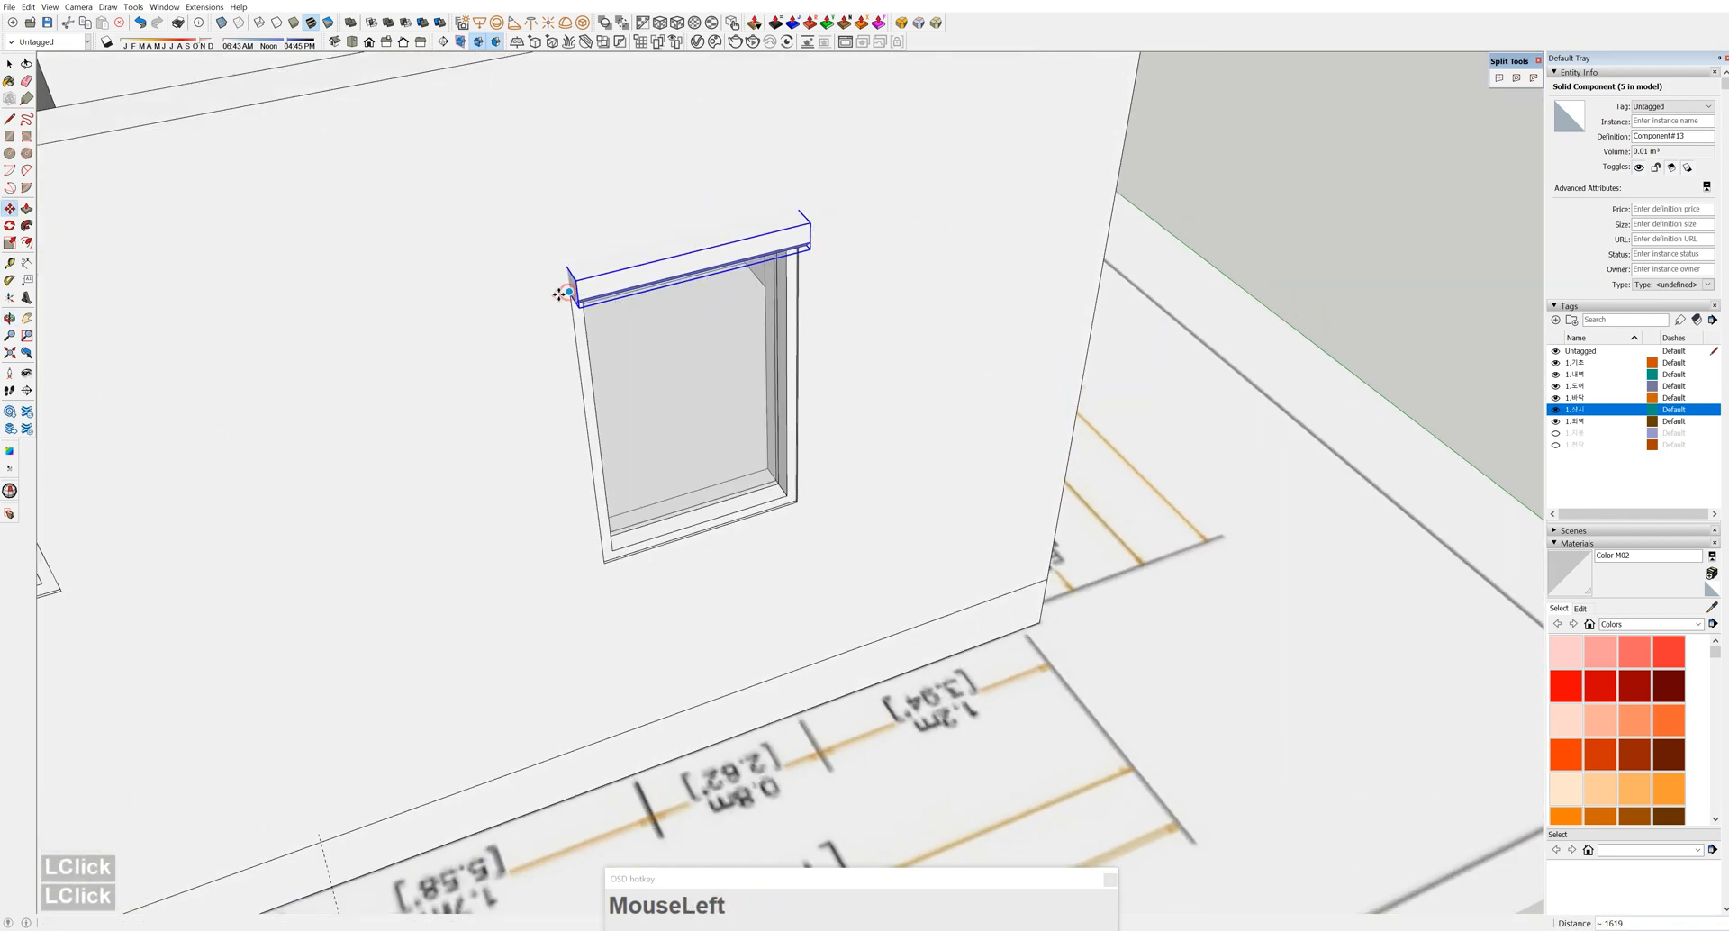
middle_click_drag(560, 295, 833, 326)
scroll(833, 326, "up", 5)
left_click(865, 311)
scroll(847, 386, "up", 5)
left_click(844, 369)
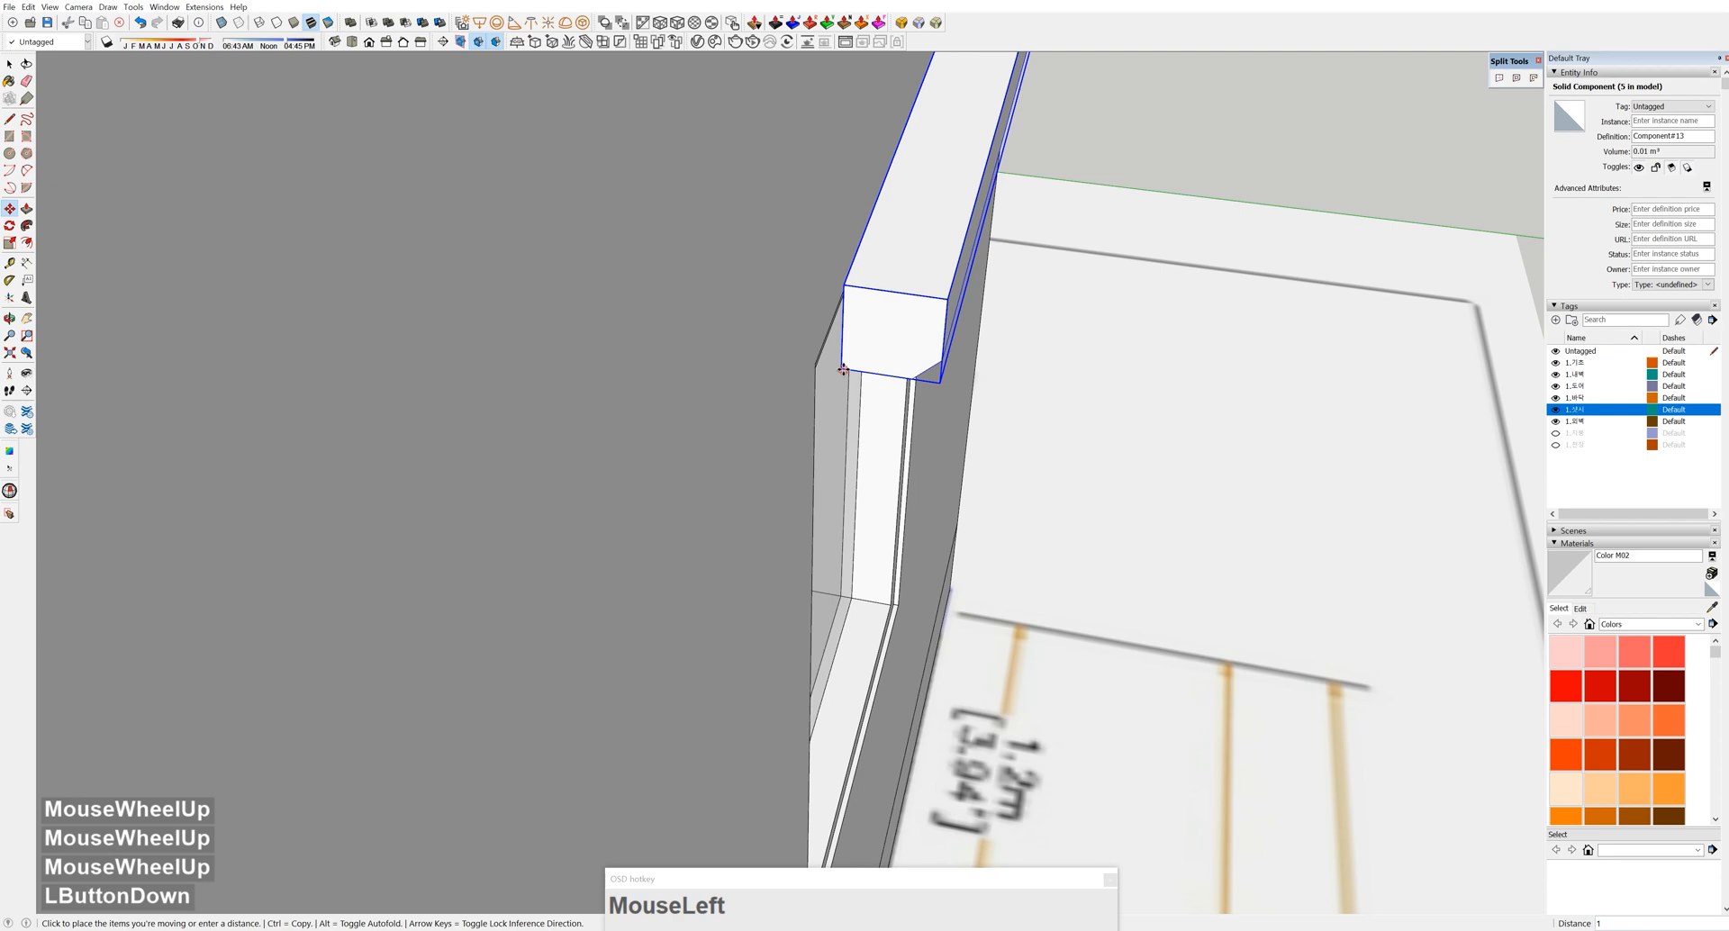
left_click(838, 371)
middle_click_drag(838, 371, 610, 297)
Start a Ctrl-copy of the canopy bar toward the neighbouring left window
scroll(1181, 224, "down", 5)
middle_click_drag(1181, 225, 895, 89)
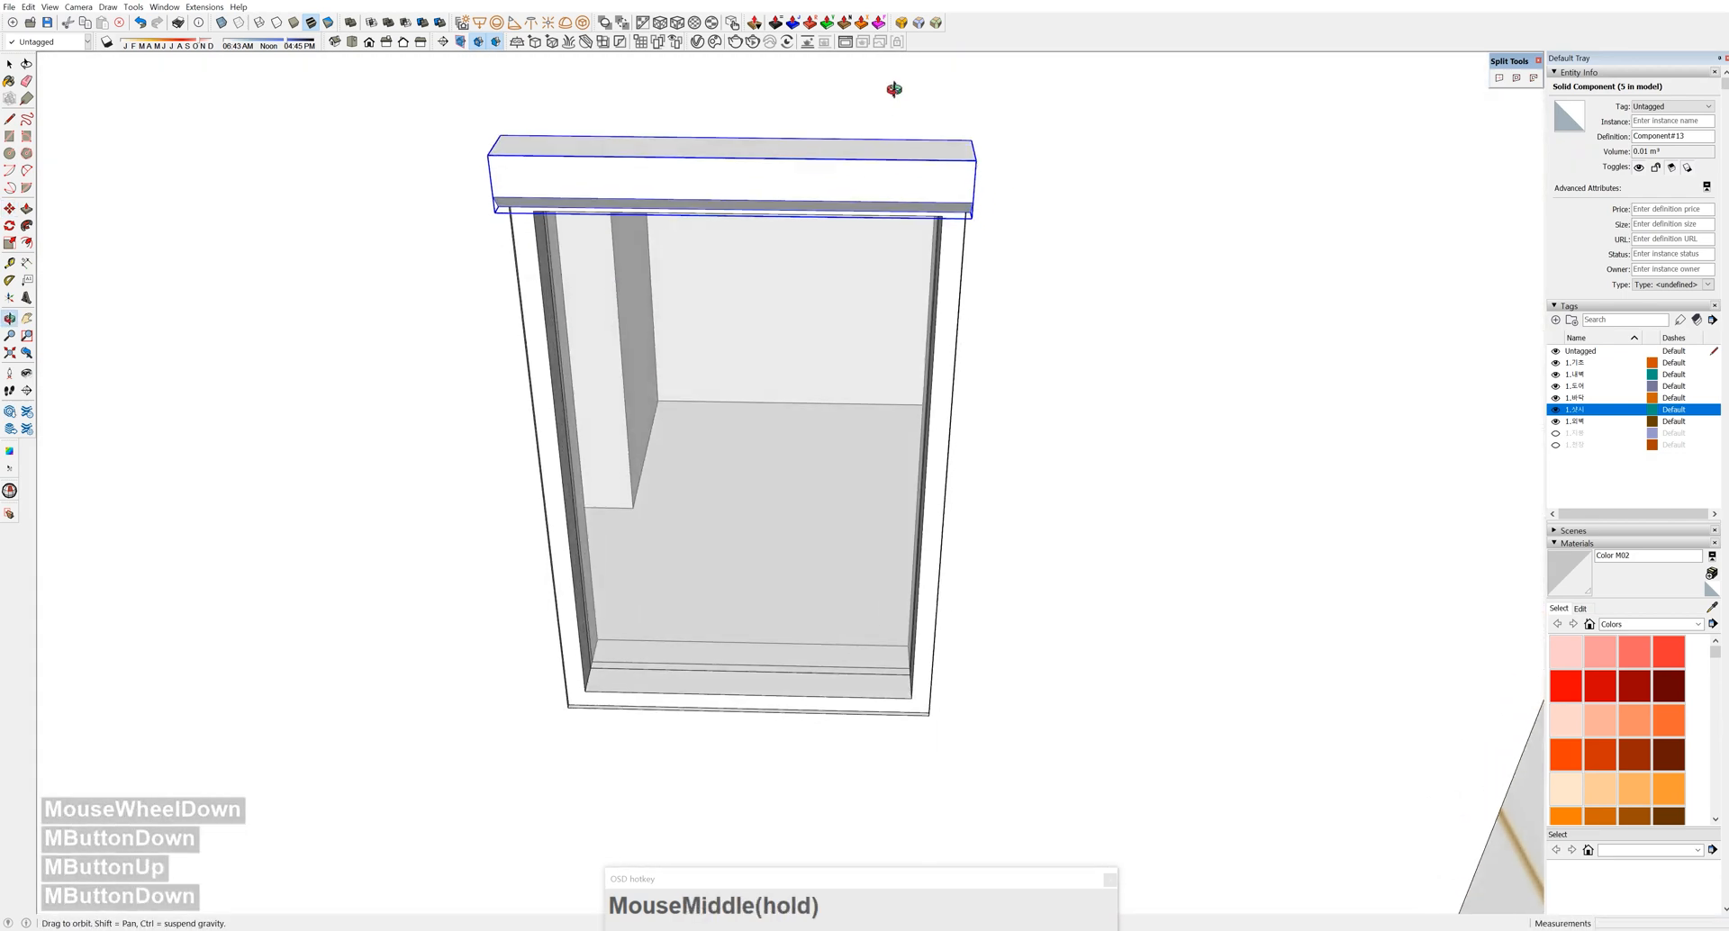
scroll(894, 89, "down", 3)
middle_click_drag(880, 186, 859, 479, "shift")
middle_click_drag(889, 213, 895, 171)
scroll(895, 171, "up", 5)
left_click(901, 168, "ctrl")
scroll(648, 243, "down", 4)
middle_click_drag(315, 361, 1014, 189, "shift")
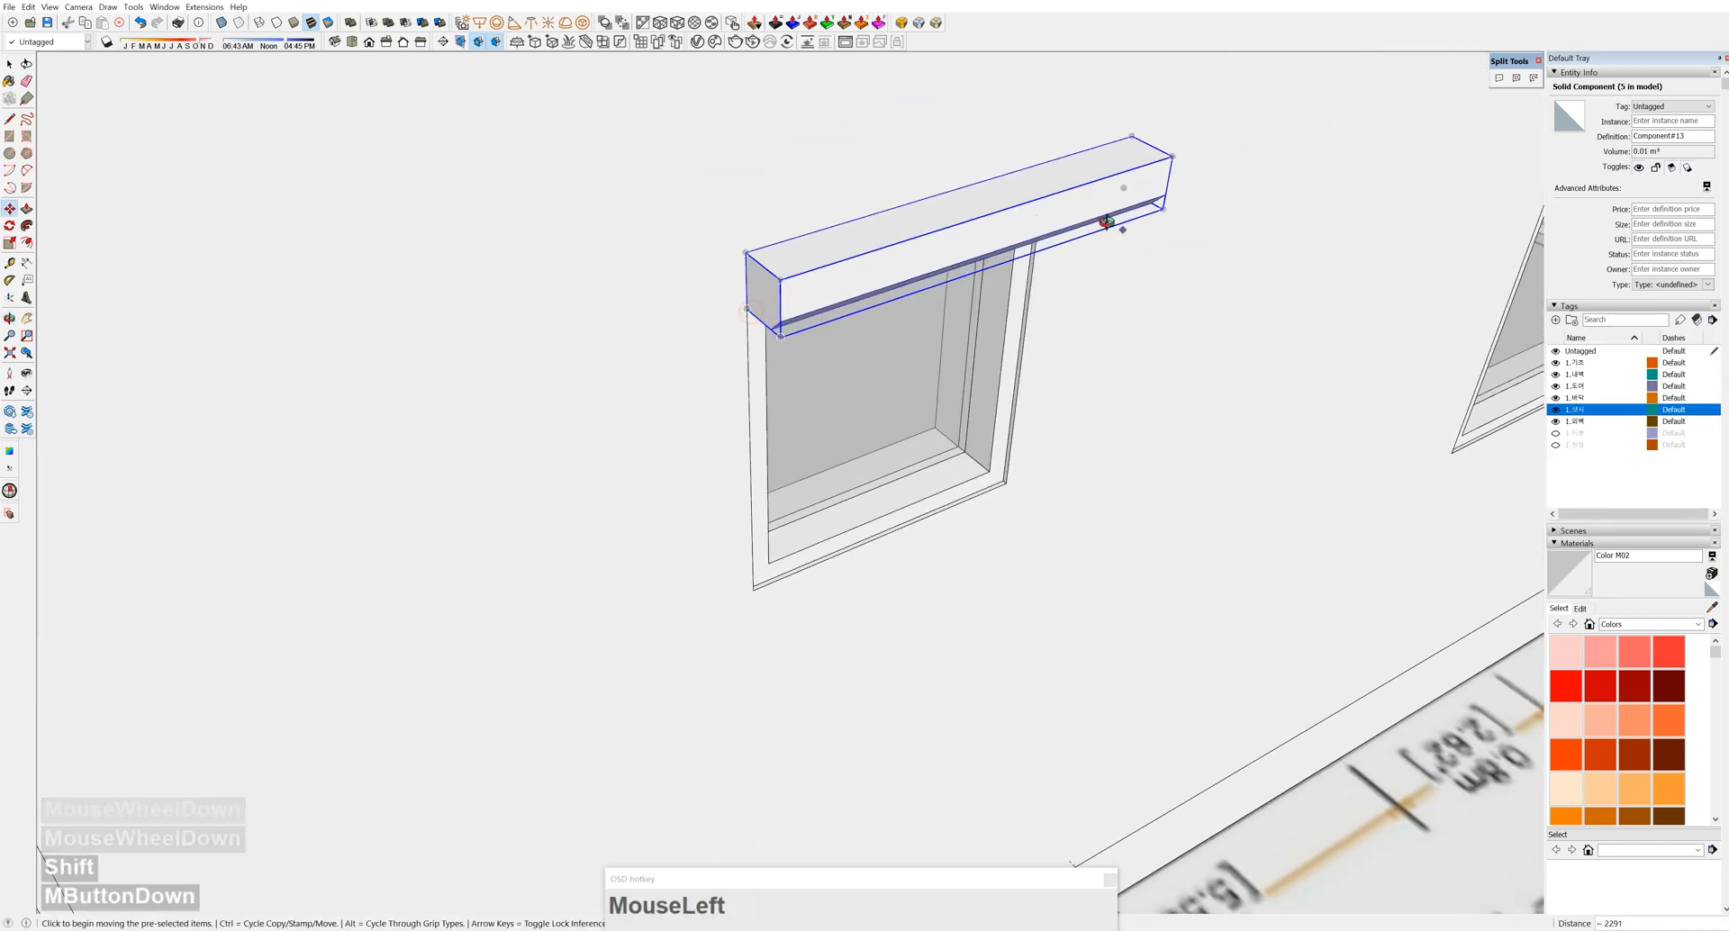
Place the copied bar on the window and scale it by 0.75 to the window's width
left_click(1107, 221)
middle_click_drag(1107, 220, 1133, 335)
left_click(890, 564)
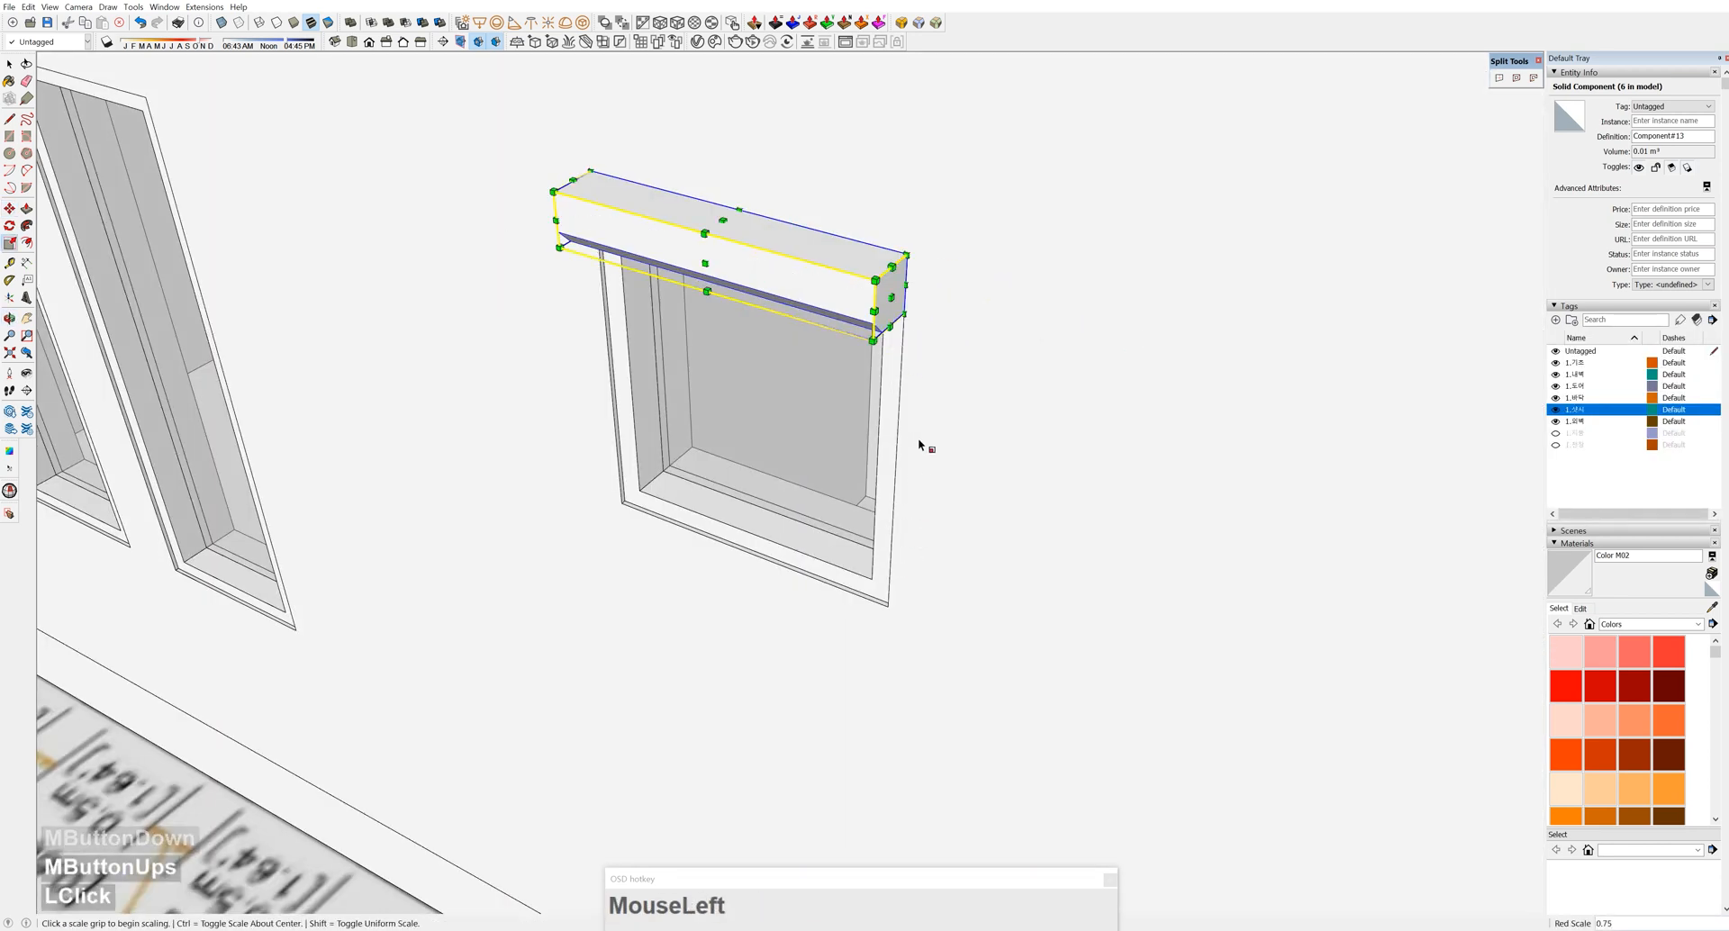
scroll(901, 356, "down", 3)
middle_click_drag(1127, 367, 1026, 231)
scroll(1007, 185, "up", 3)
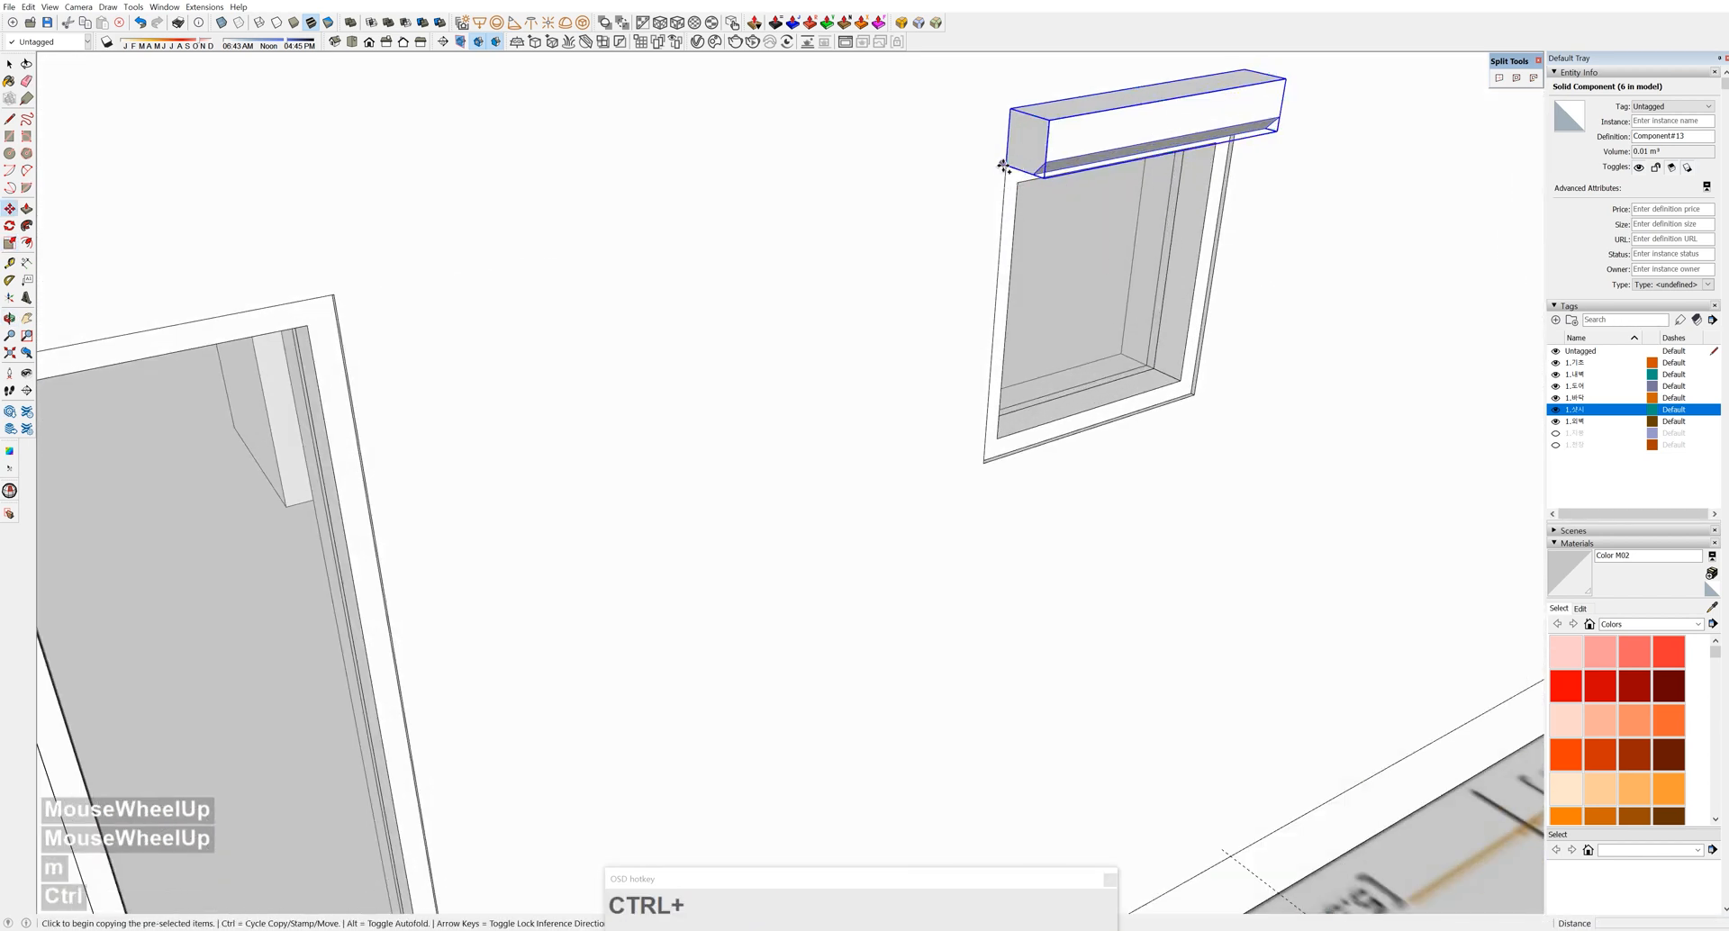
scroll(1005, 166, "up", 3)
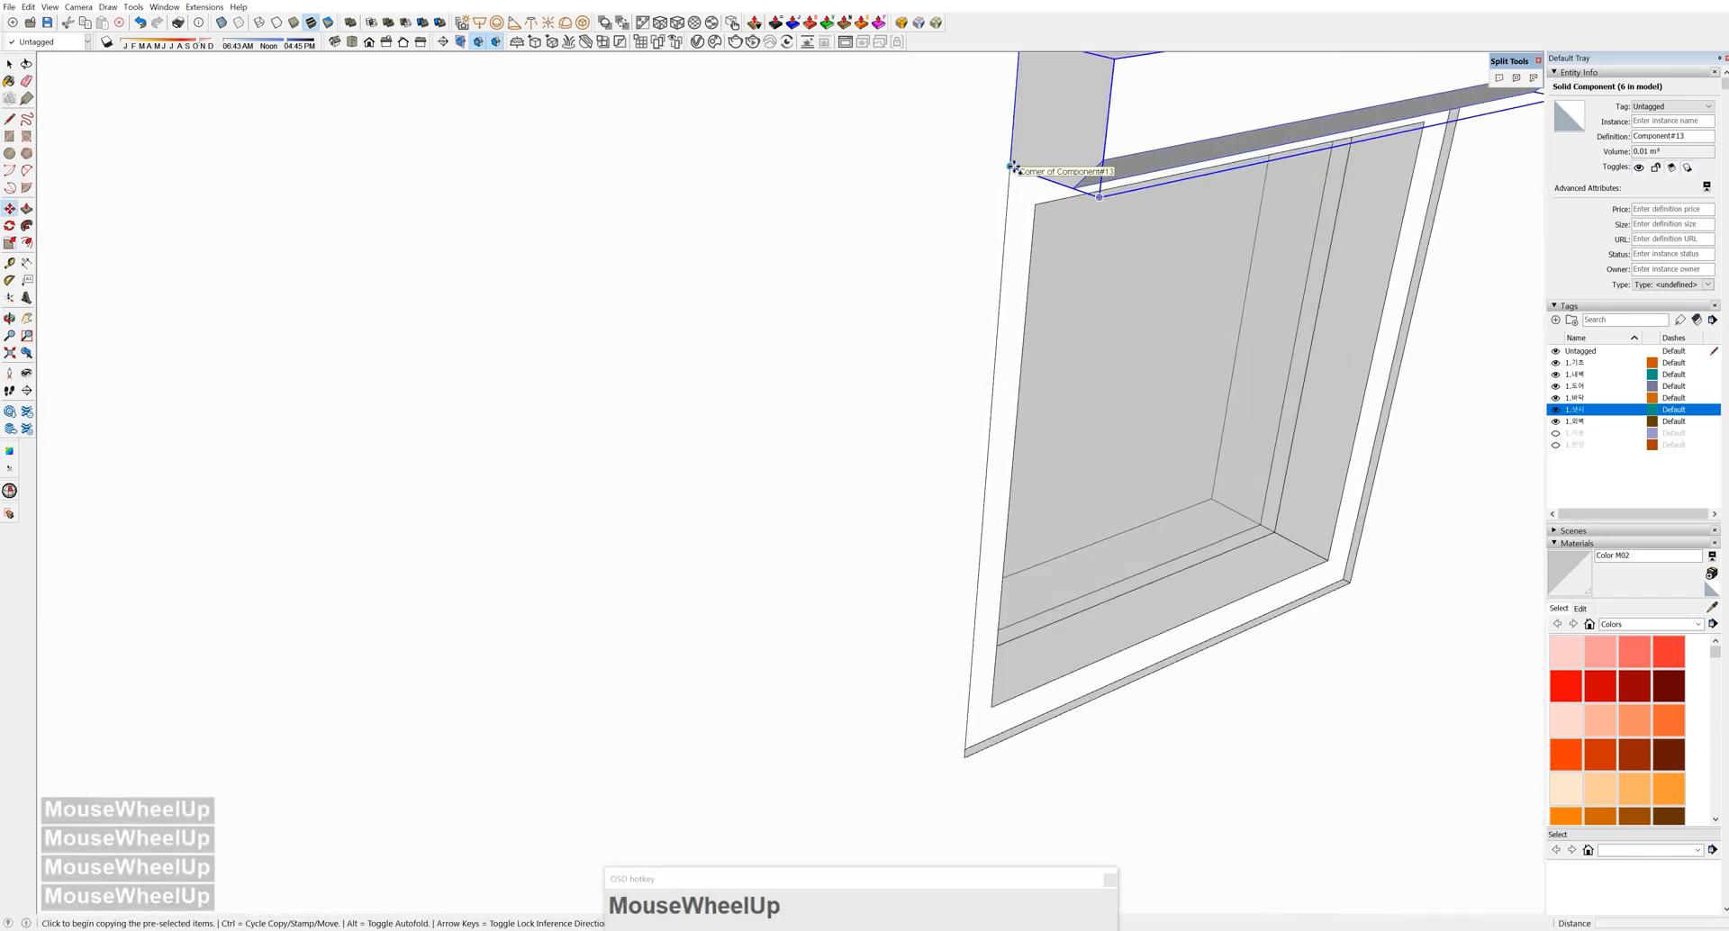
scroll(887, 225, "down", 5)
middle_click_drag(189, 401, 749, 436, "shift")
middle_click_drag(664, 397, 1102, 399)
left_click_drag(1084, 384, 1100, 452)
key("space")
Copy the bar onto the middle and left windows, completing nine canopy instances
middle_click_drag(811, 375, 1207, 270, "shift")
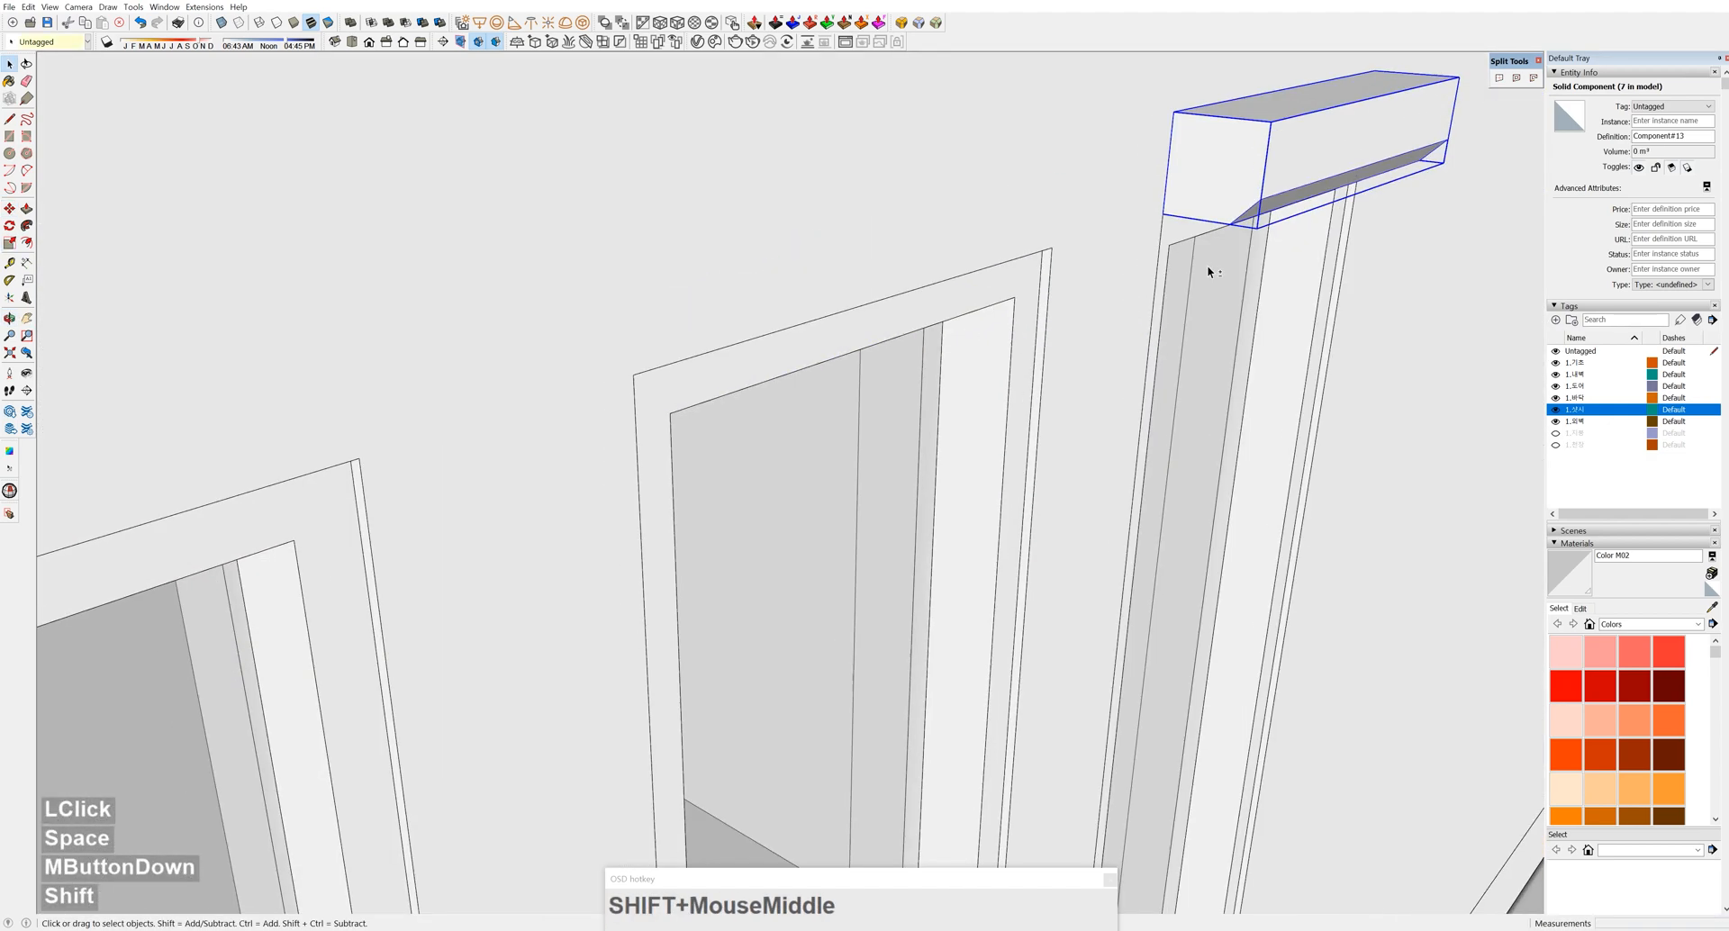
left_click(1164, 213)
left_click(633, 374)
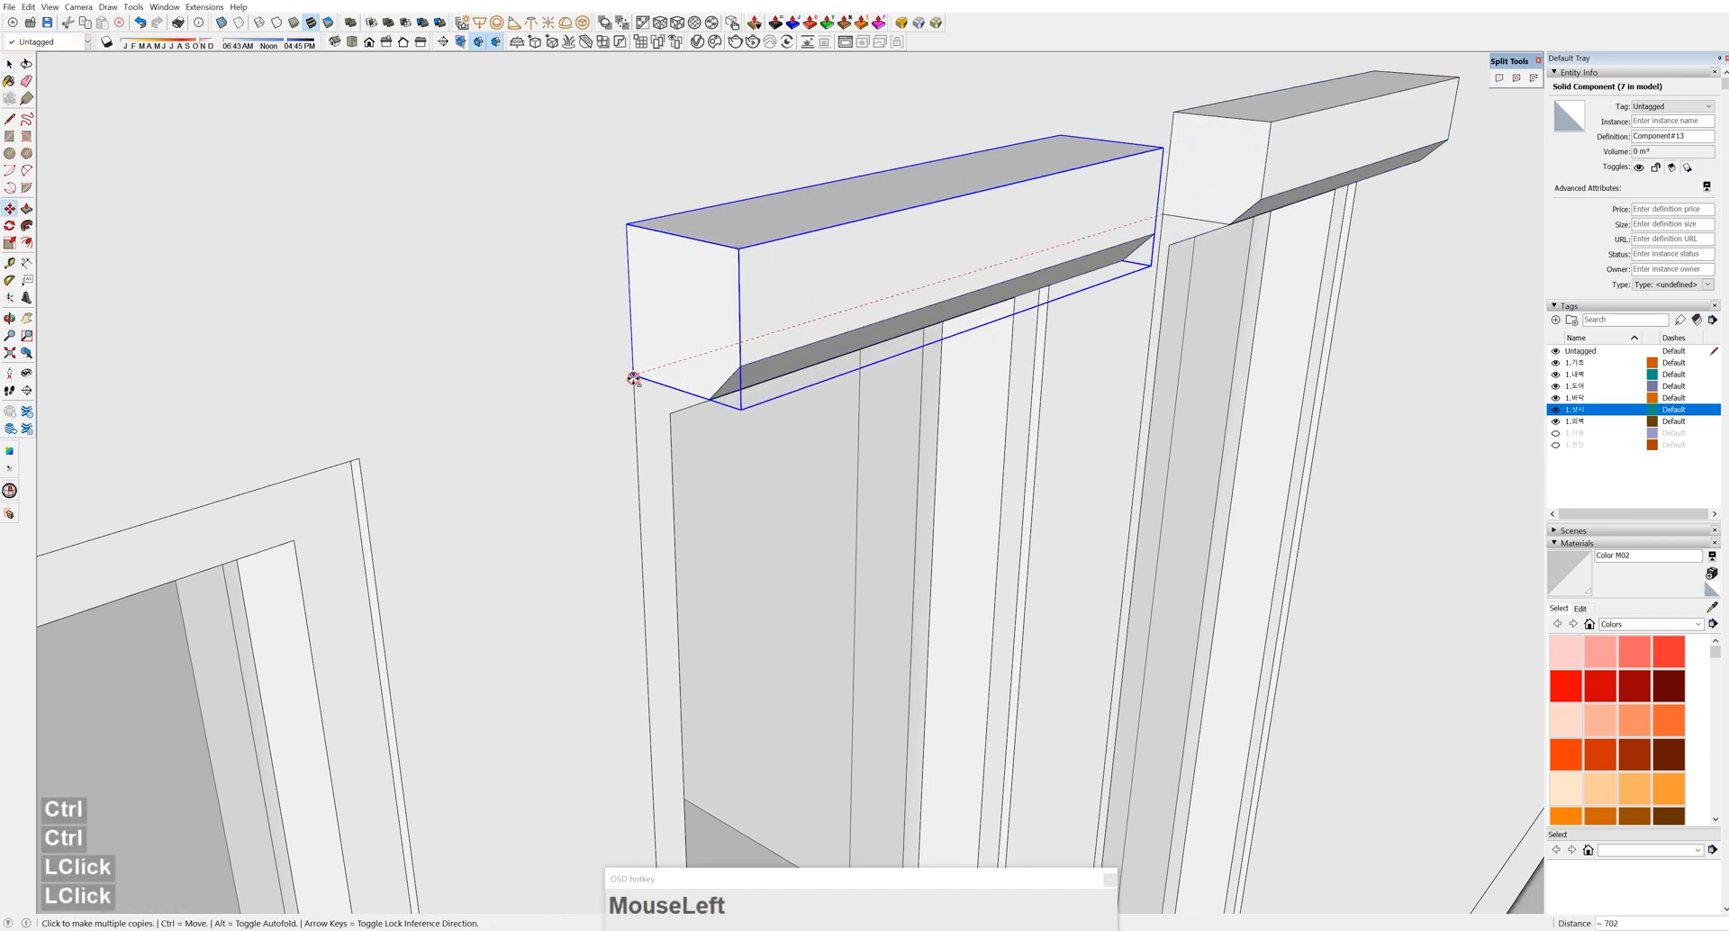
middle_click_drag(603, 384, 1216, 202, "shift")
scroll(191, 509, "down", 6)
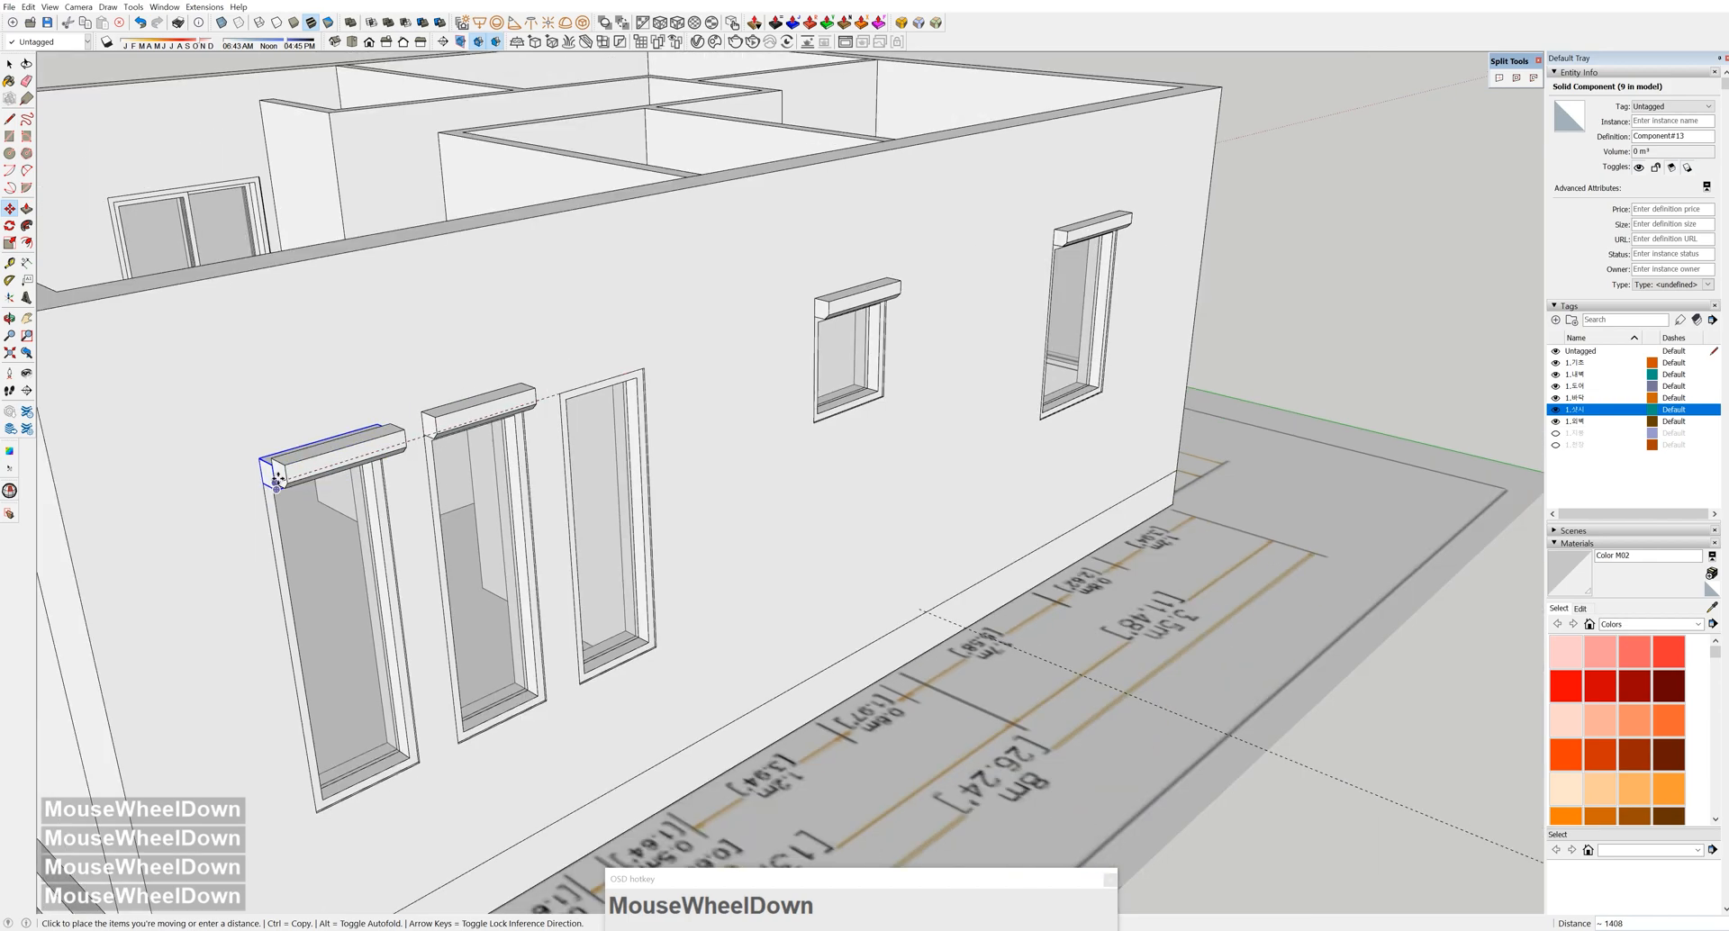
left_click(276, 477)
scroll(553, 393, "up", 4)
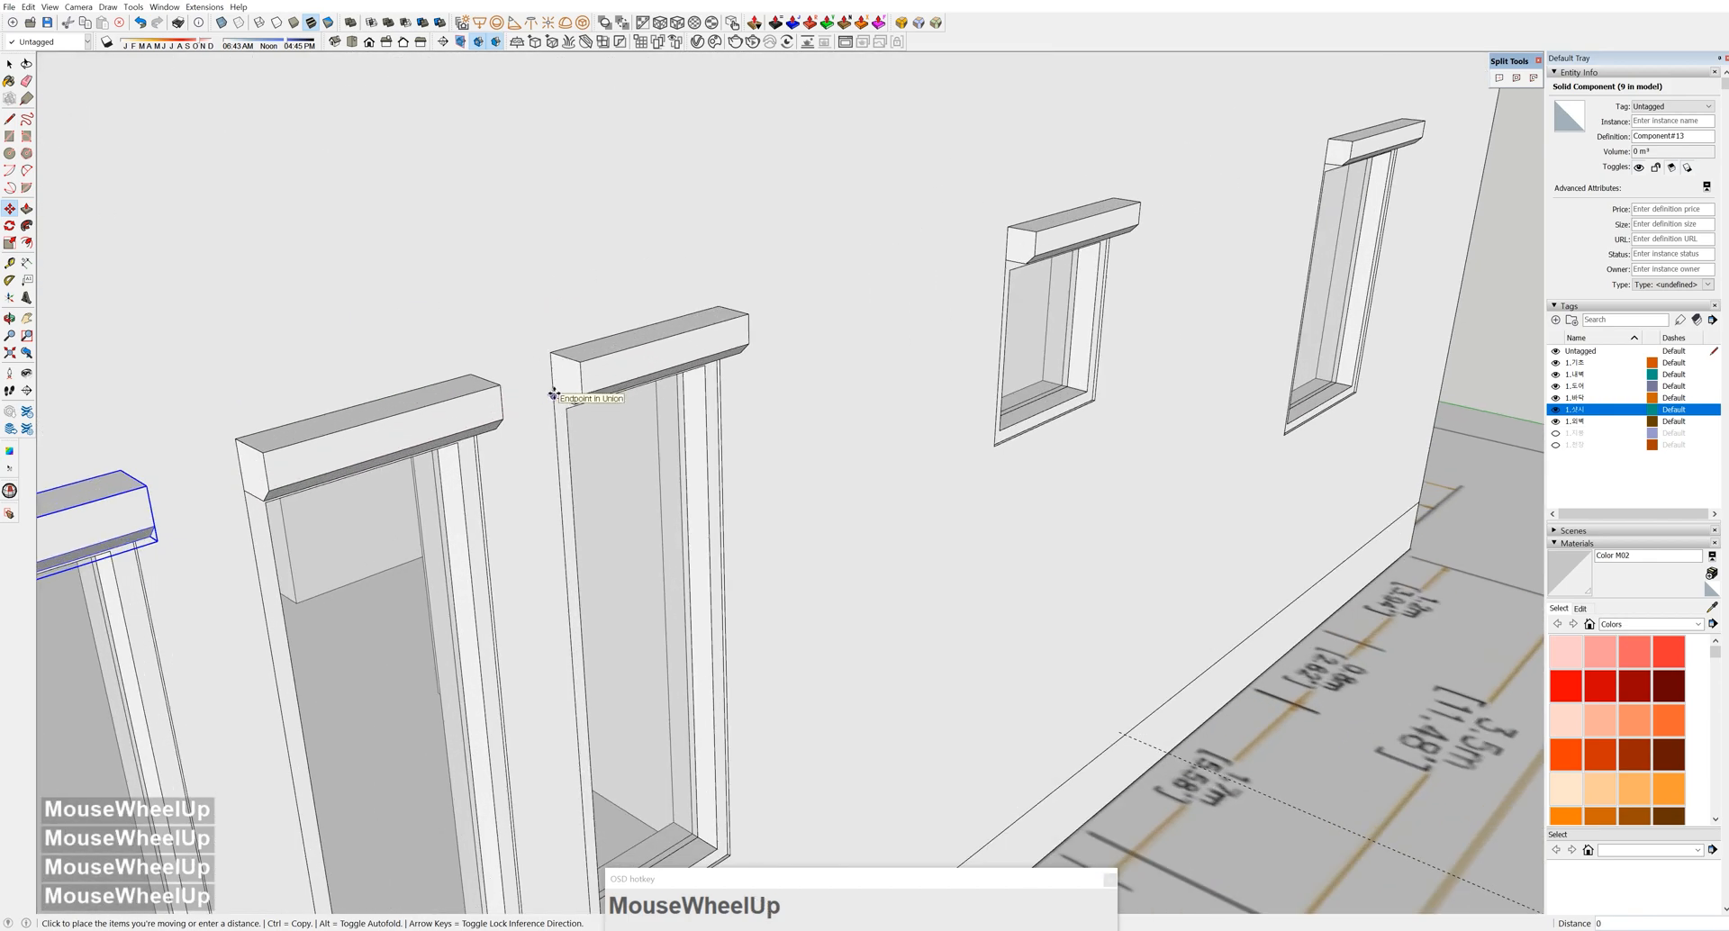
scroll(556, 397, "down", 8)
middle_click_drag(991, 378, 899, 656)
scroll(856, 544, "up", 5)
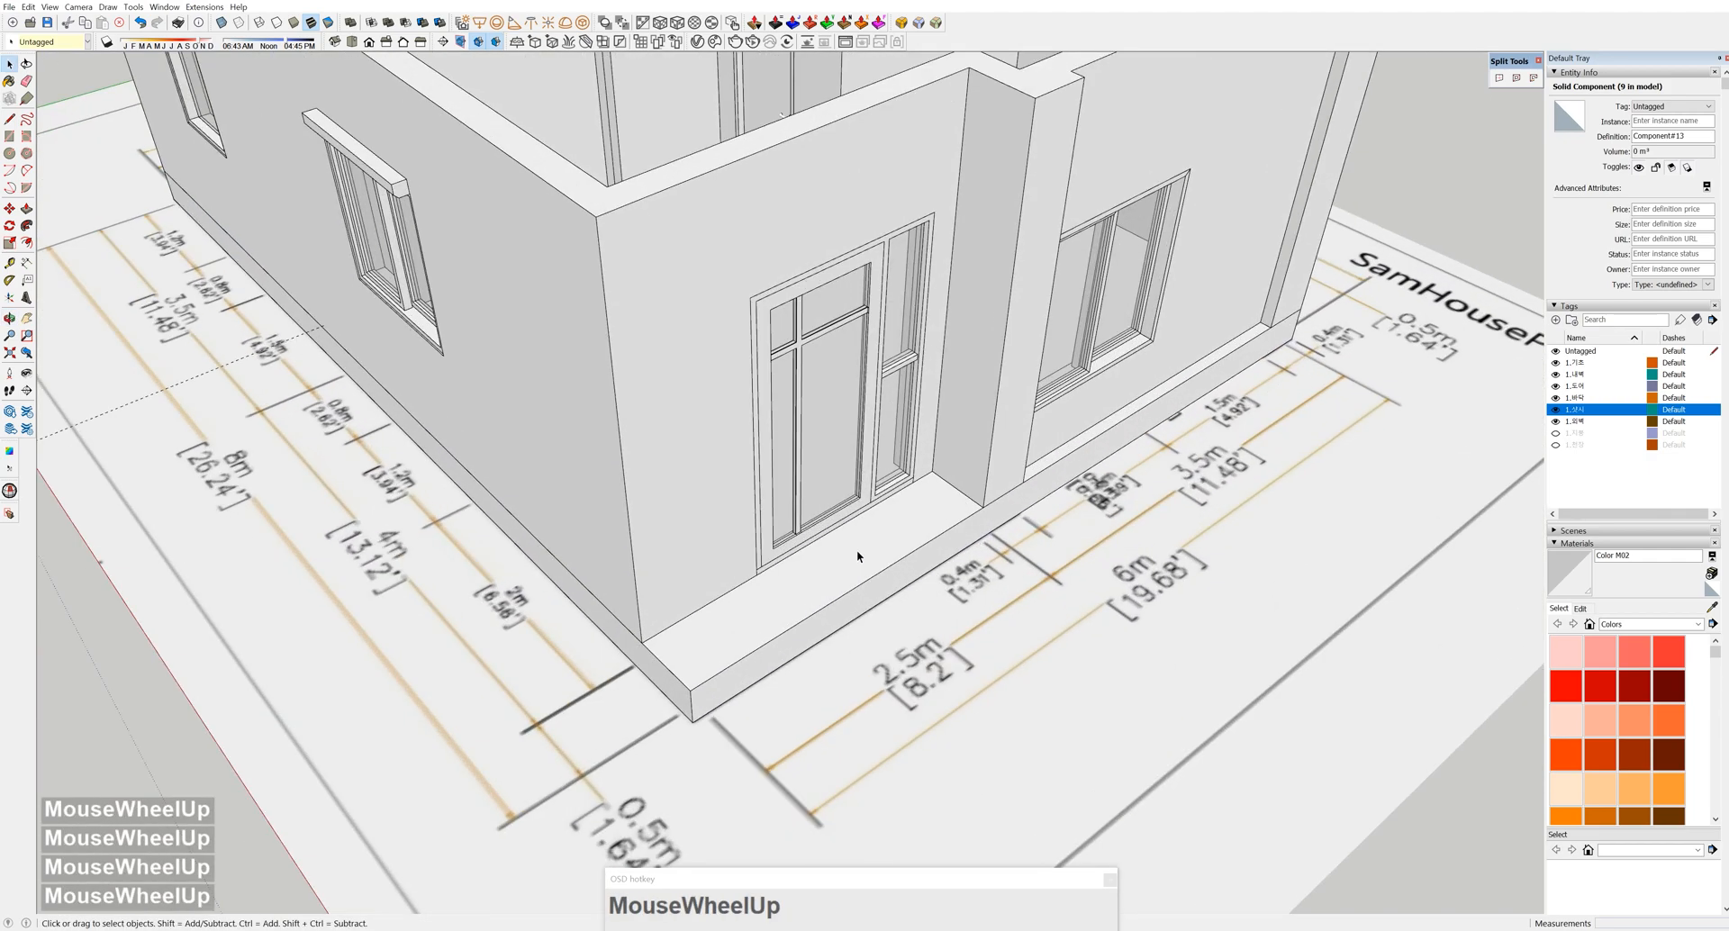
Open the foundation group for editing at the front door
key("t")
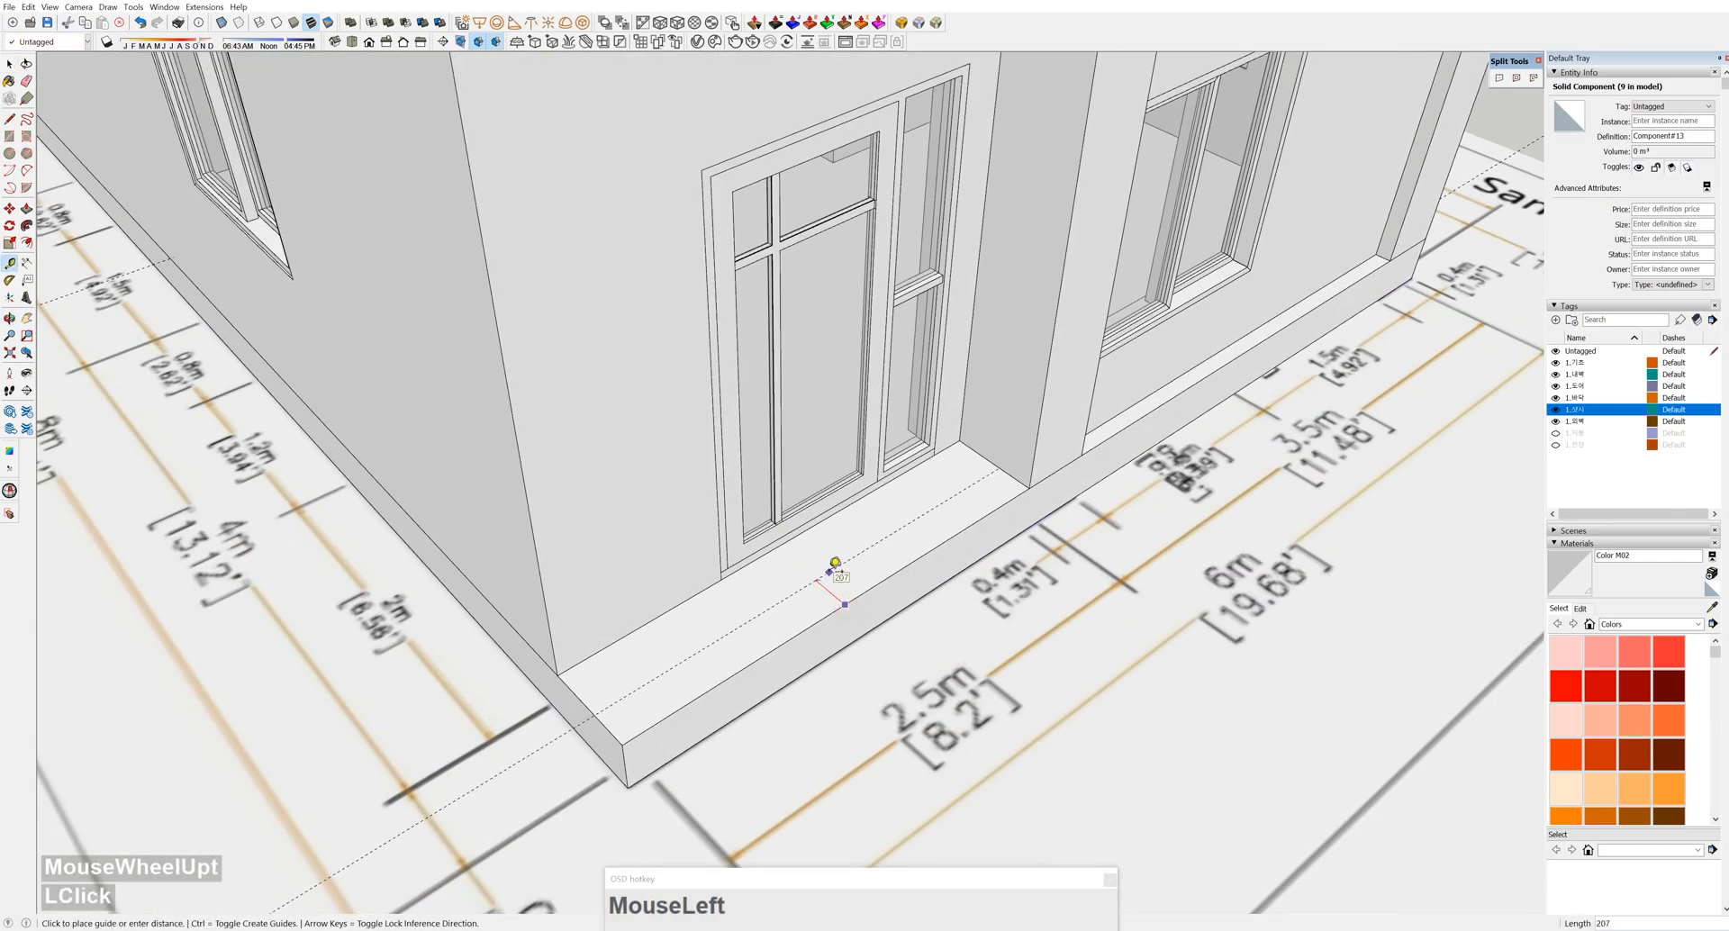
mouse_move(829, 578)
middle_mouse_down("shift")
mouse_move(776, 579)
mouse_move(819, 574)
middle_mouse_up("shift")
left_click(819, 574)
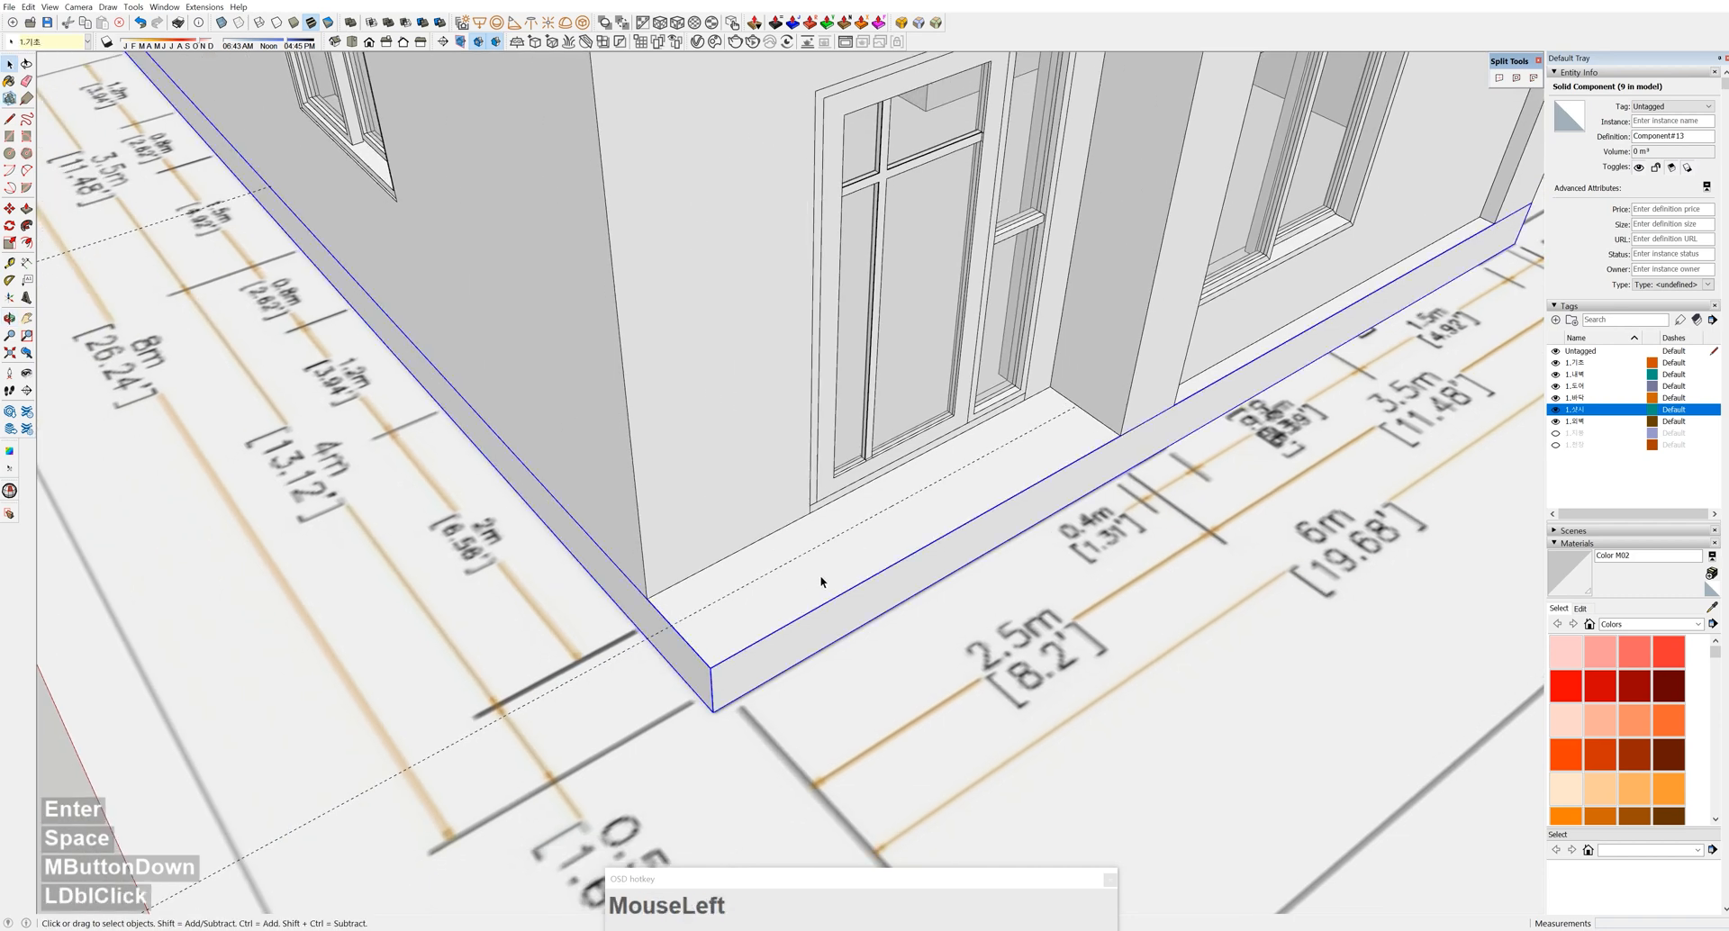
scroll(877, 522, "up", 3)
middle_click_drag(876, 522, 853, 551)
double_click(853, 552)
scroll(806, 522, "up", 4)
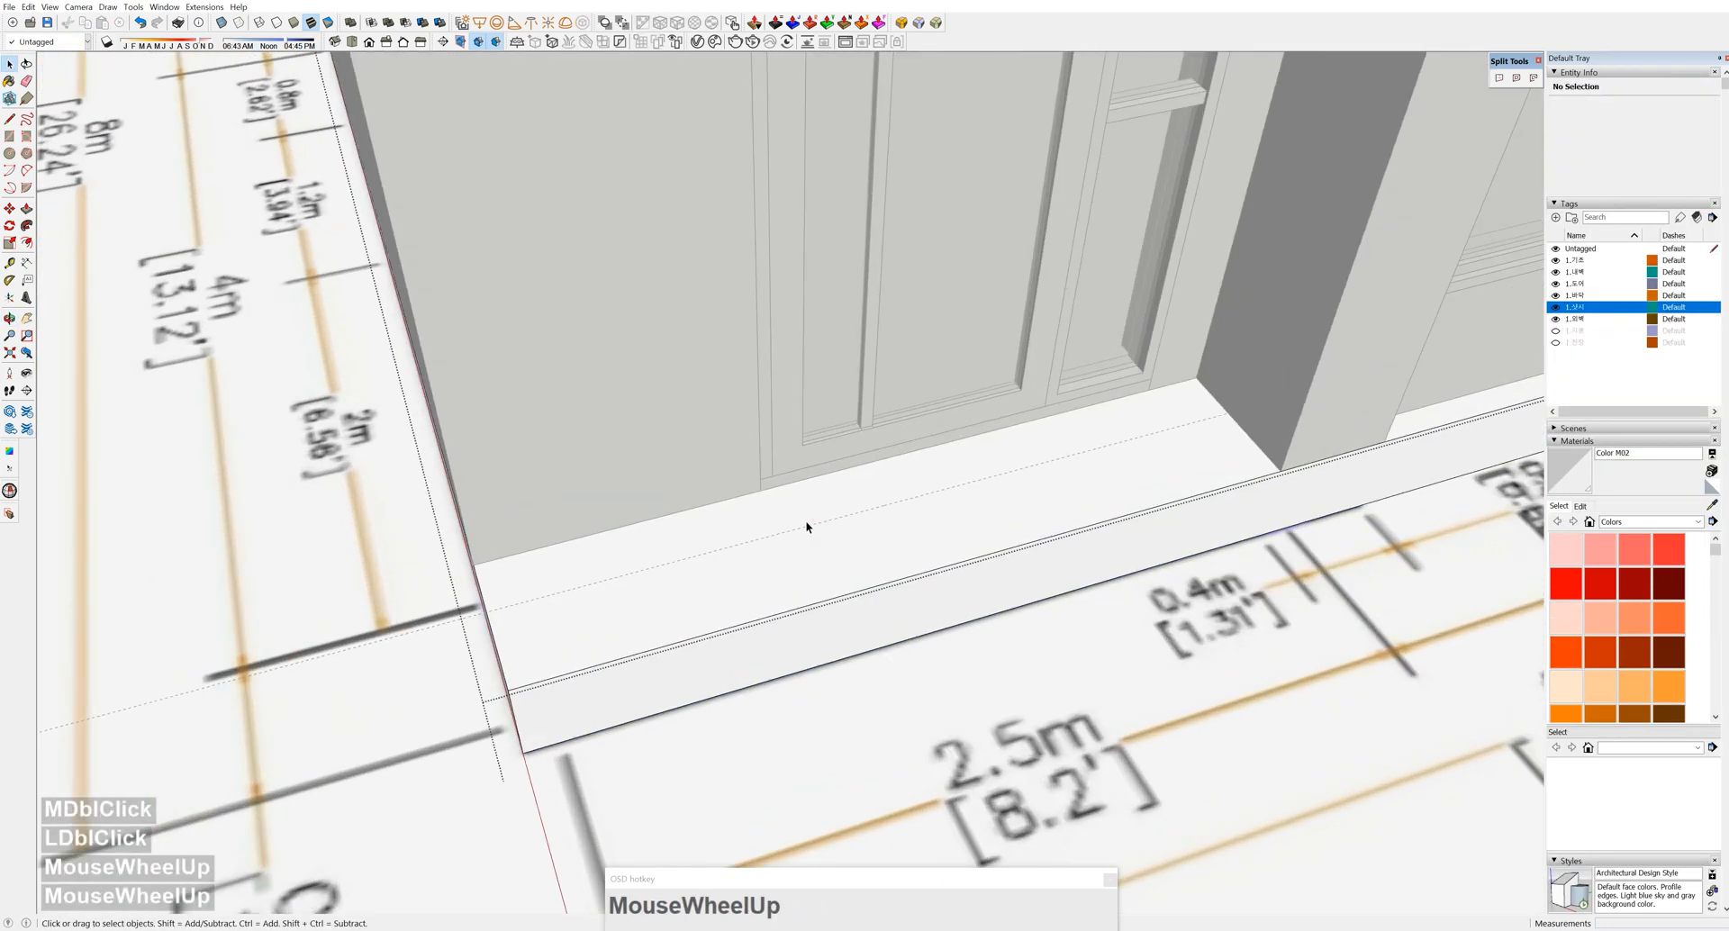
key("t")
key("space")
middle_click_drag(753, 479, 780, 539)
Draw a rectangle on the foundation in front of the door and push it down
key("r")
left_click(1408, 487)
key("space")
left_click(1208, 487)
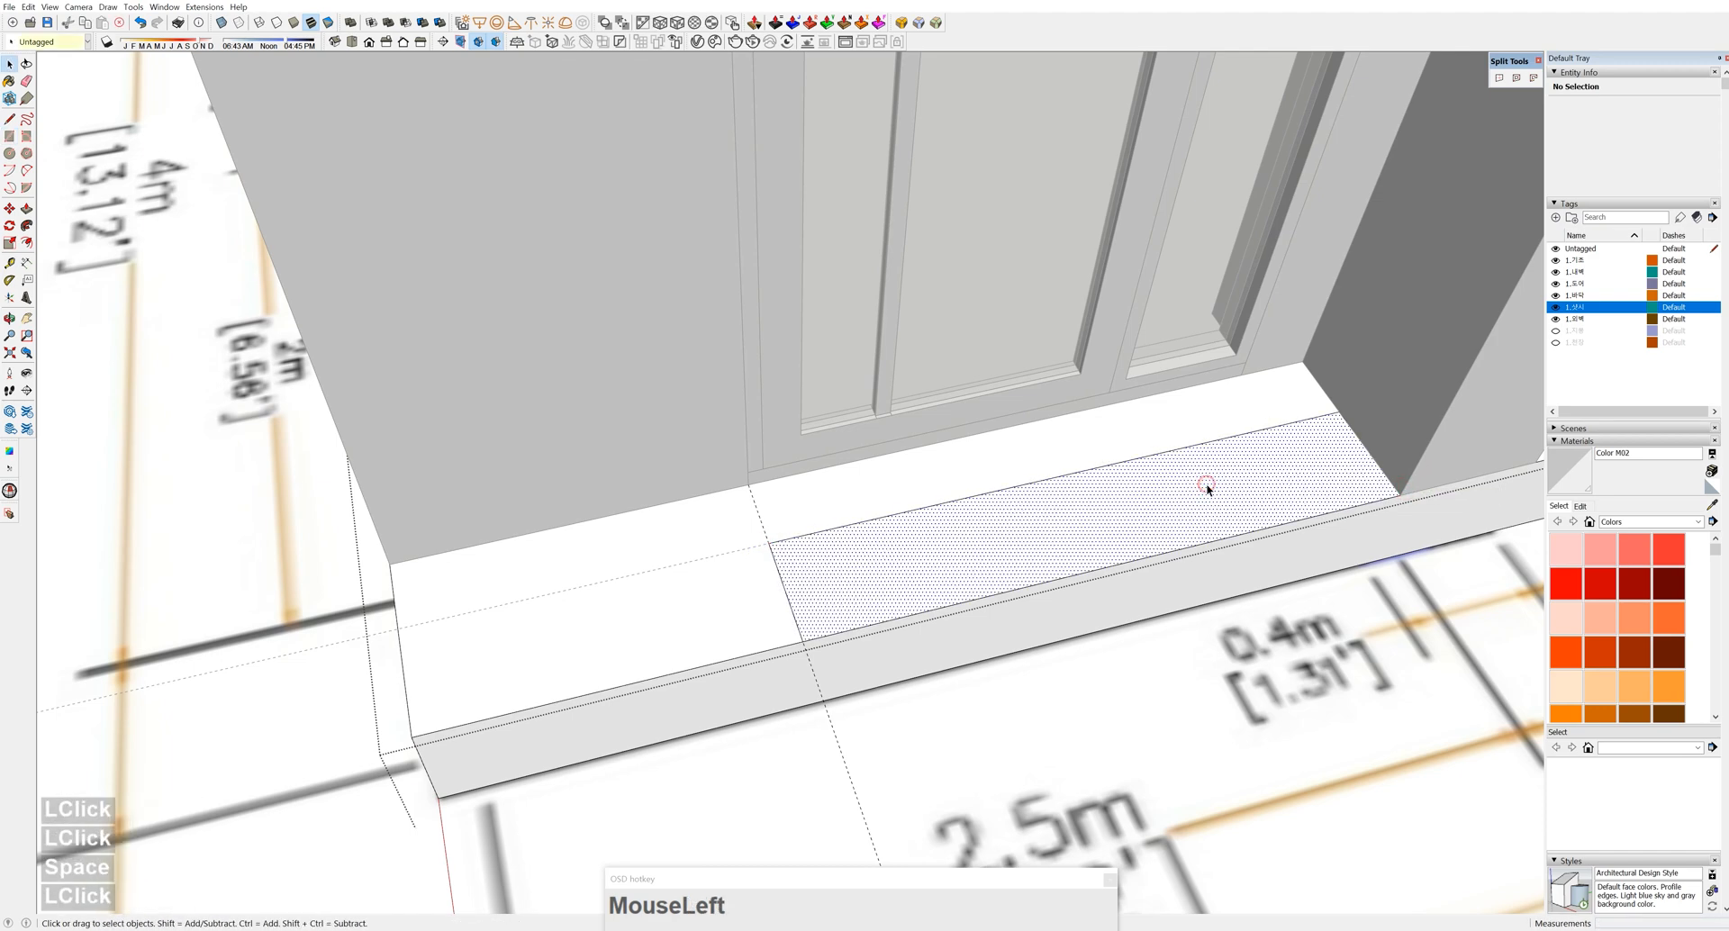
left_click(1207, 492)
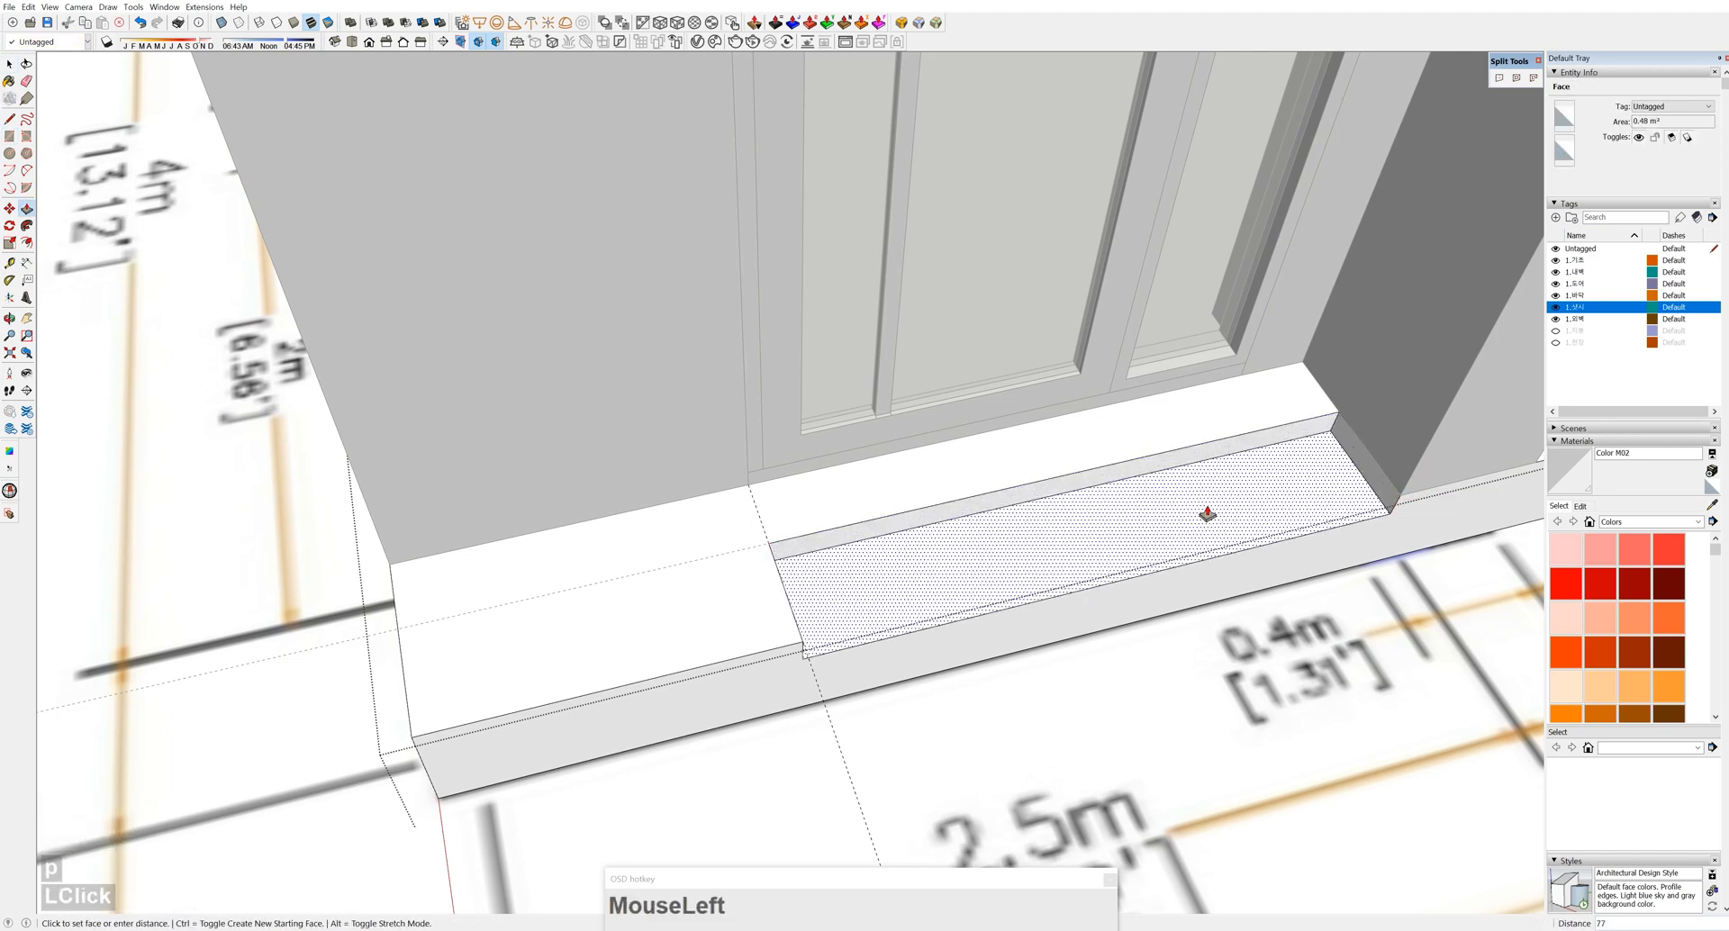
key("space")
key("Escape")
middle_click_drag(1207, 505, 962, 421)
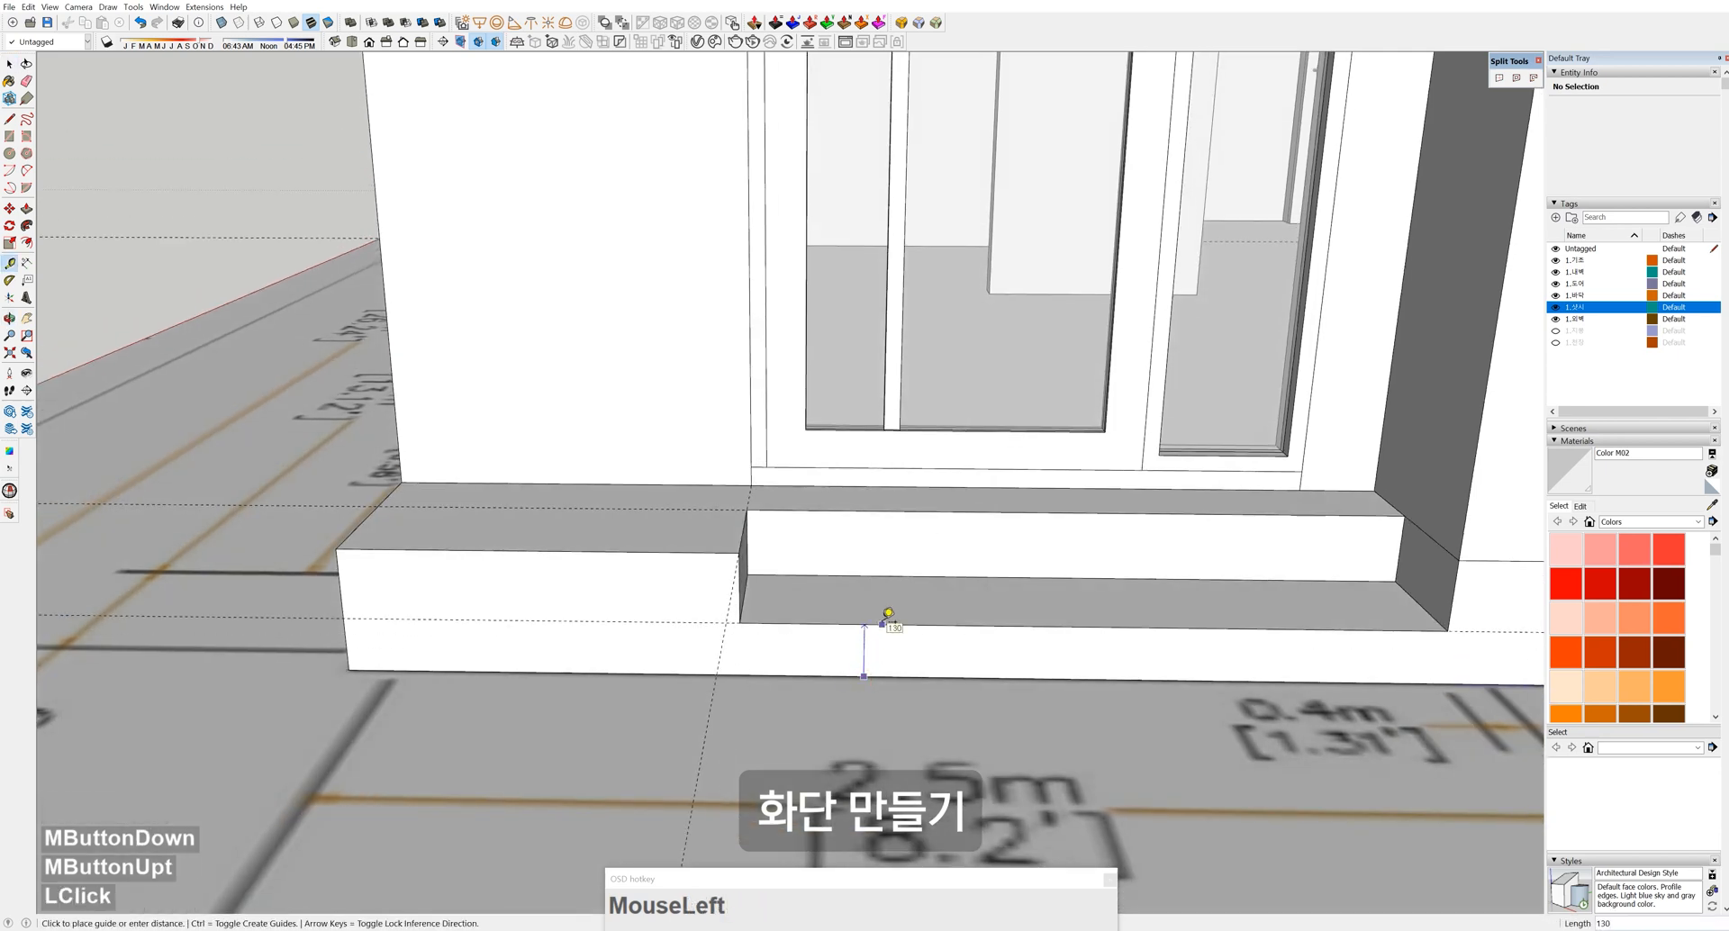
Push/pull the step's top face by 40 to form the lowered entrance step
key("space")
left_click(911, 599)
double_click(911, 599)
left_click(954, 606)
key("p")
left_click(954, 599)
type("40")
key("Return")
key("space")
key("Escape")
middle_click_drag(955, 587, 1188, 694)
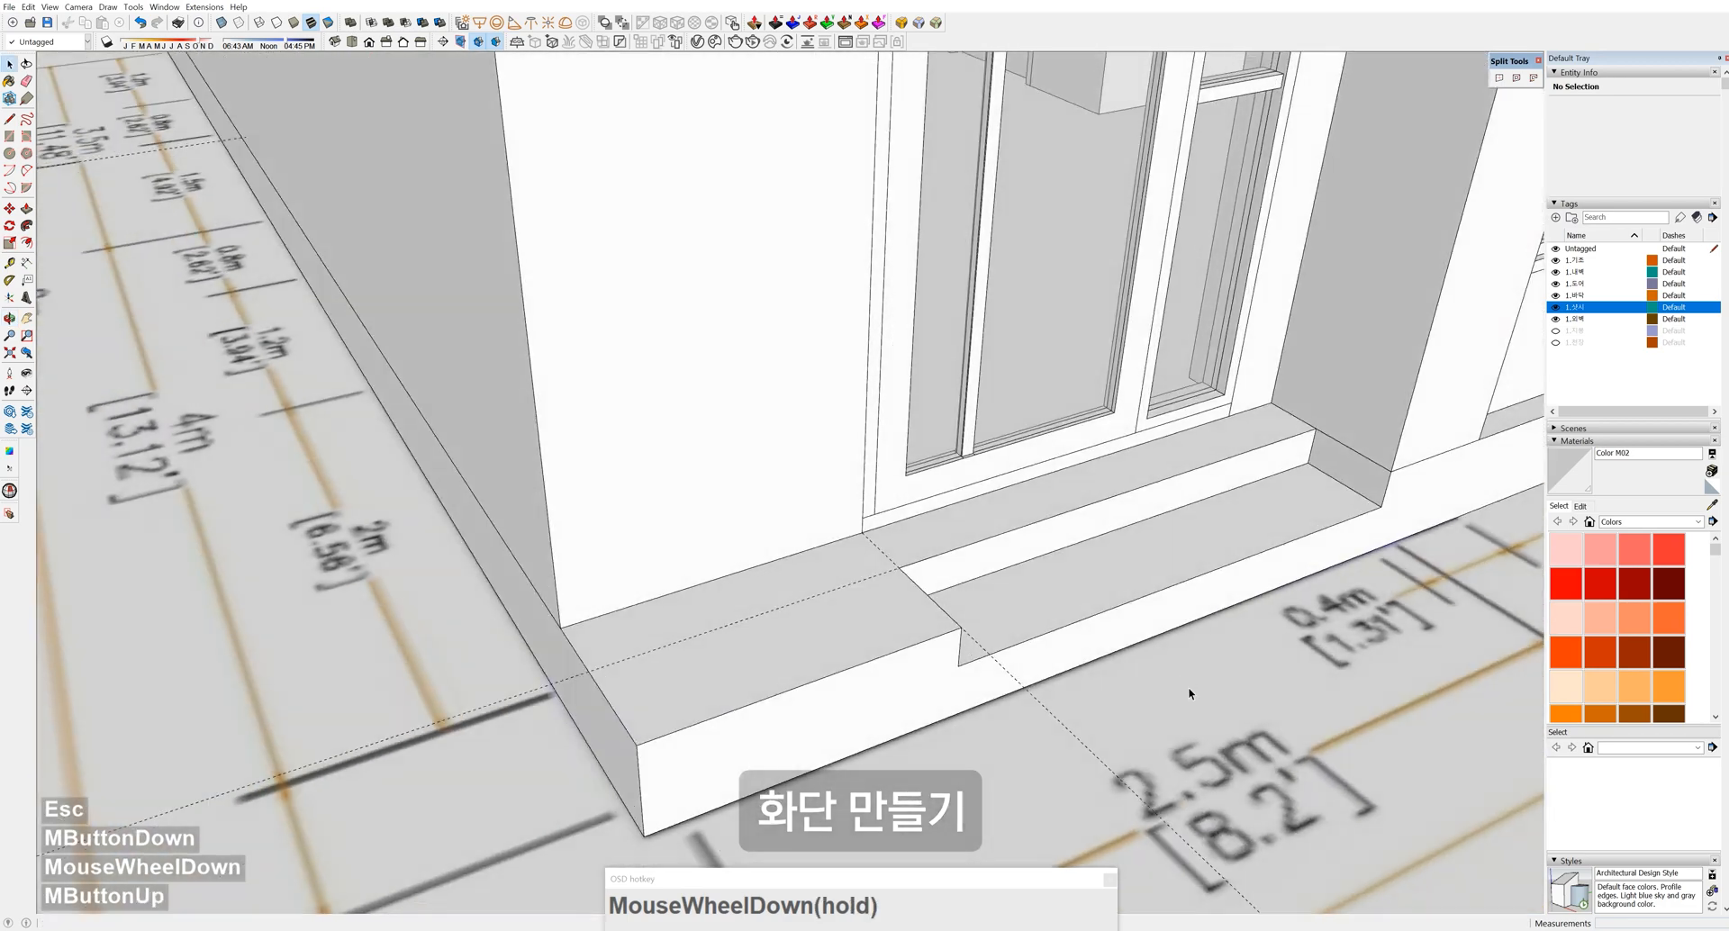
scroll(1188, 693, "down", 4)
Draw the planter rectangle along the side wall, ending at the guide line
key("e")
key("space")
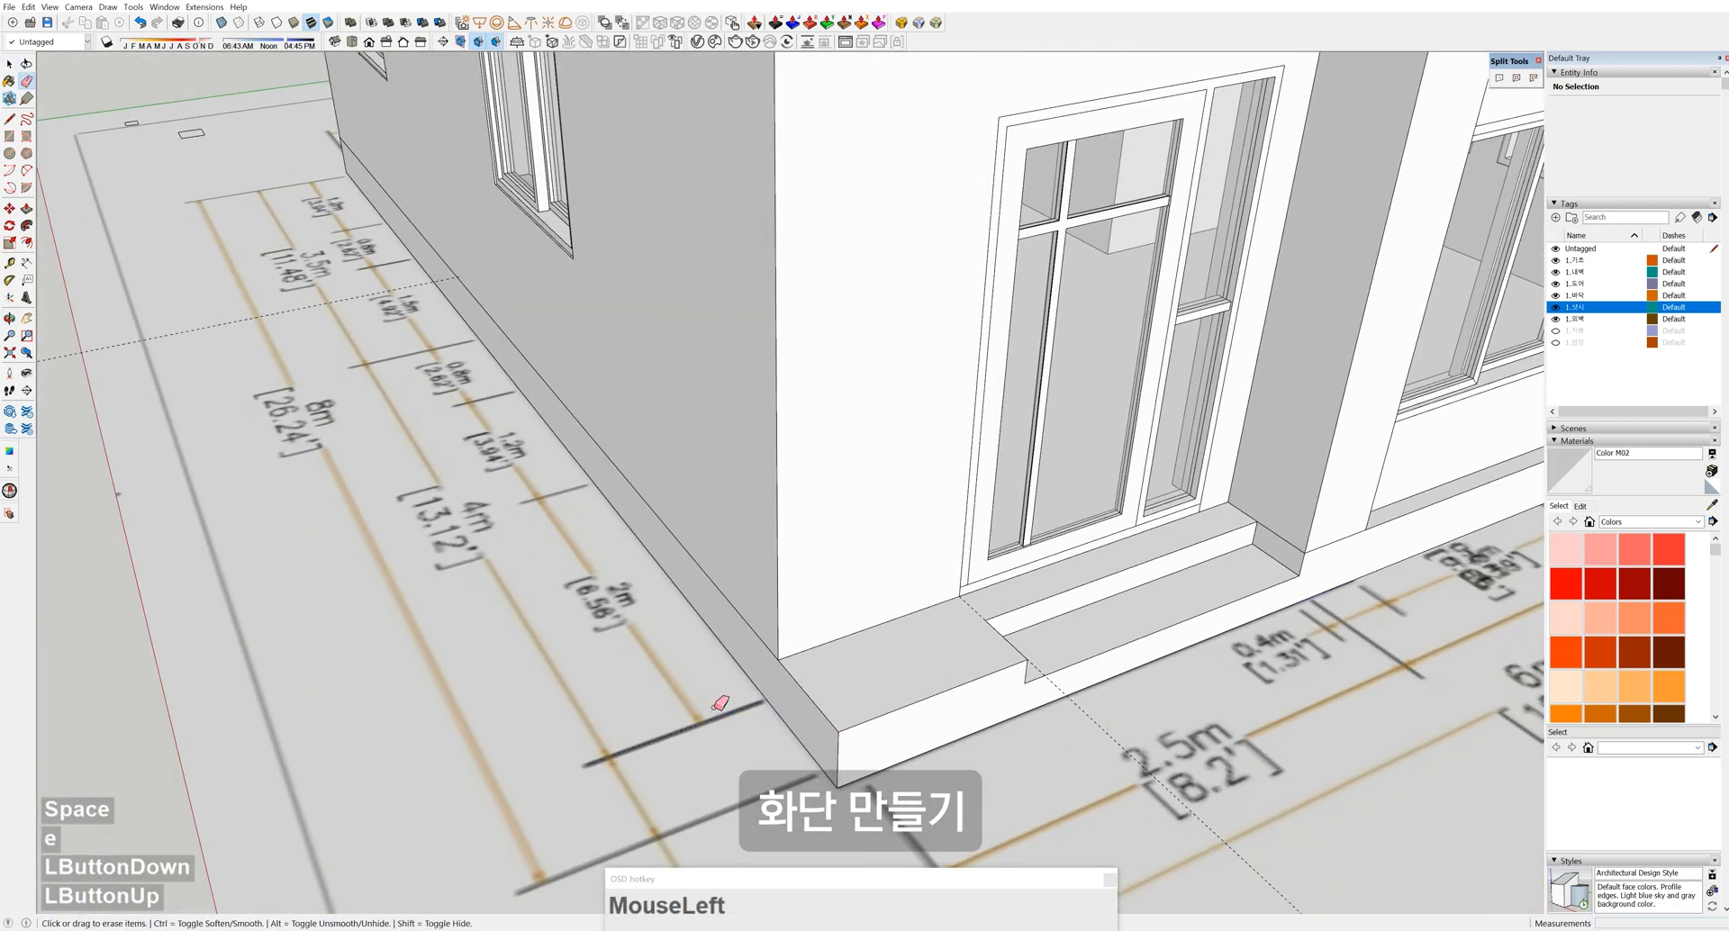
scroll(721, 703, "down", 3)
scroll(935, 542, "up", 4)
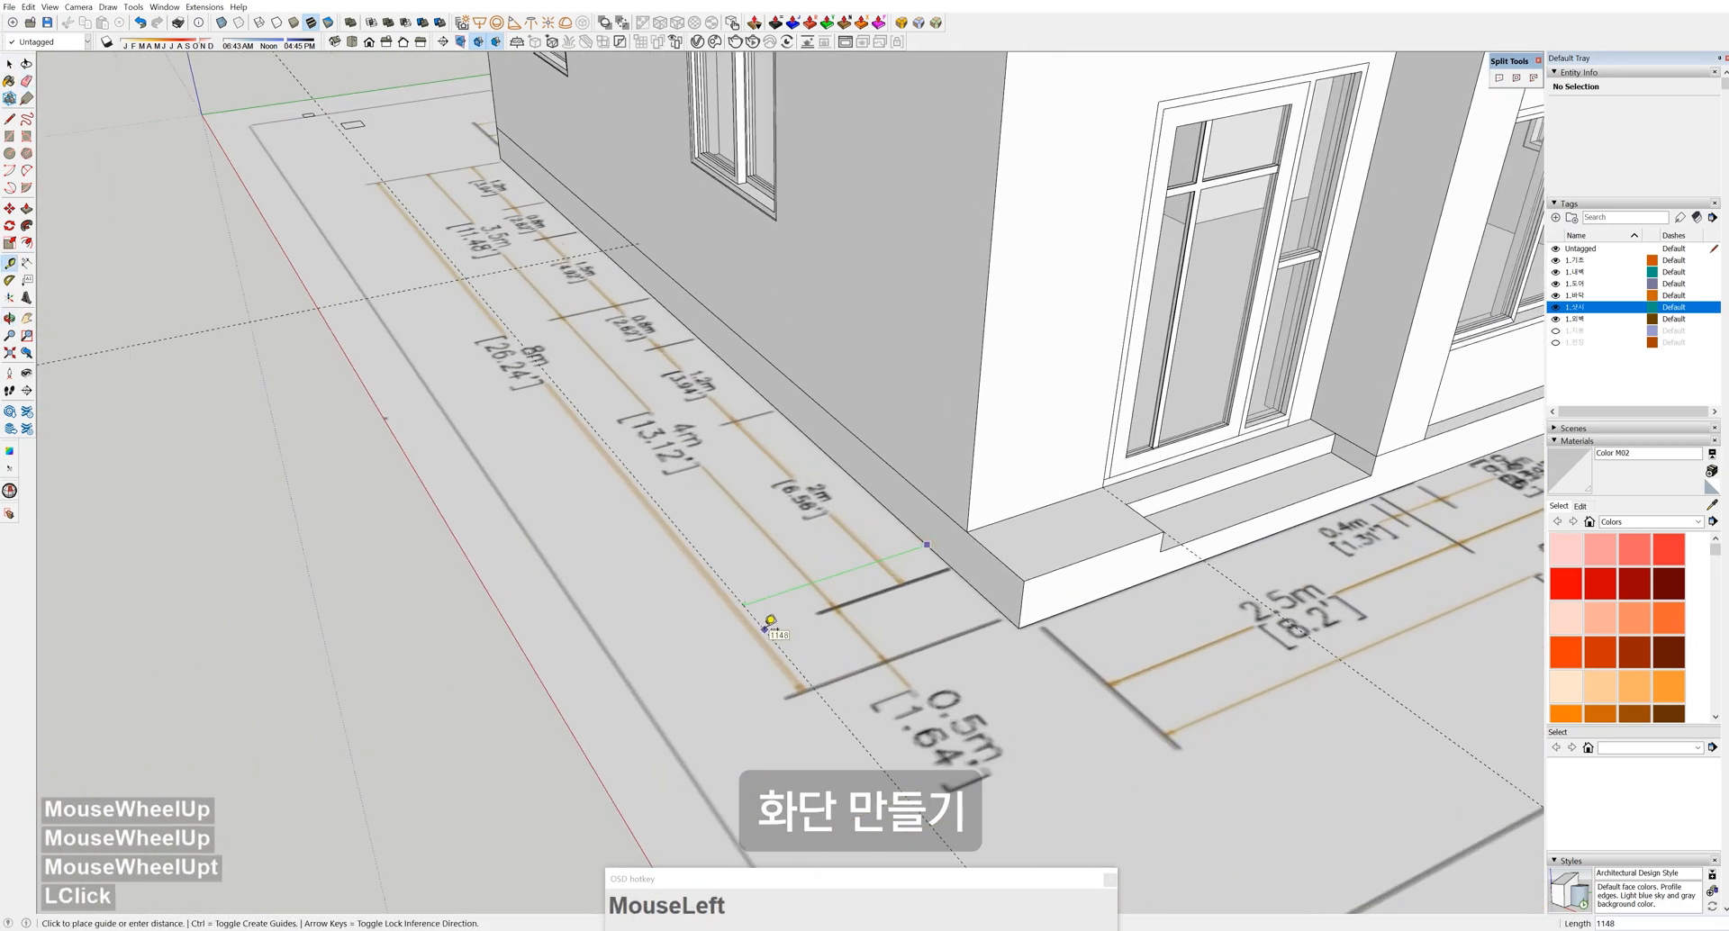
middle_click_drag(765, 636, 938, 648)
scroll(657, 567, "down", 2)
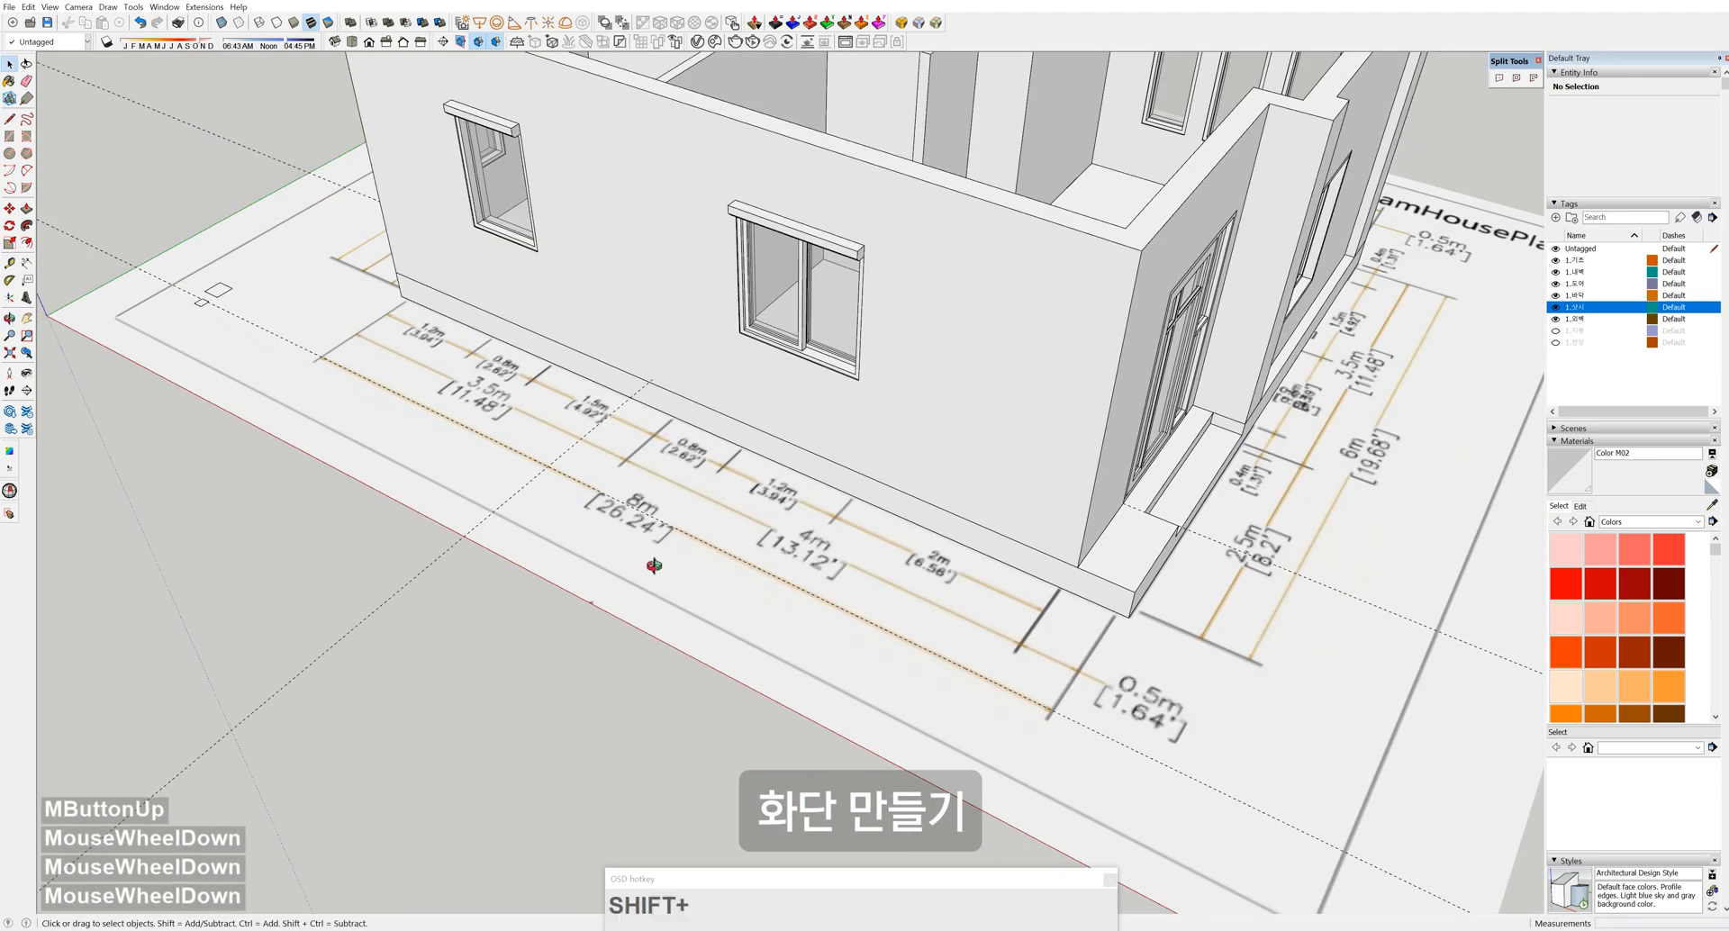
scroll(446, 340, "up", 4)
left_click(419, 270)
scroll(910, 542, "down", 4)
scroll(817, 622, "up", 1)
mouse_move(1067, 662)
middle_mouse_down("shift")
mouse_move(821, 598)
mouse_move(887, 579)
middle_mouse_up("shift")
left_click(808, 645)
Stretch the rectangle's right edge out to the wall corner
key("space")
left_click(881, 578)
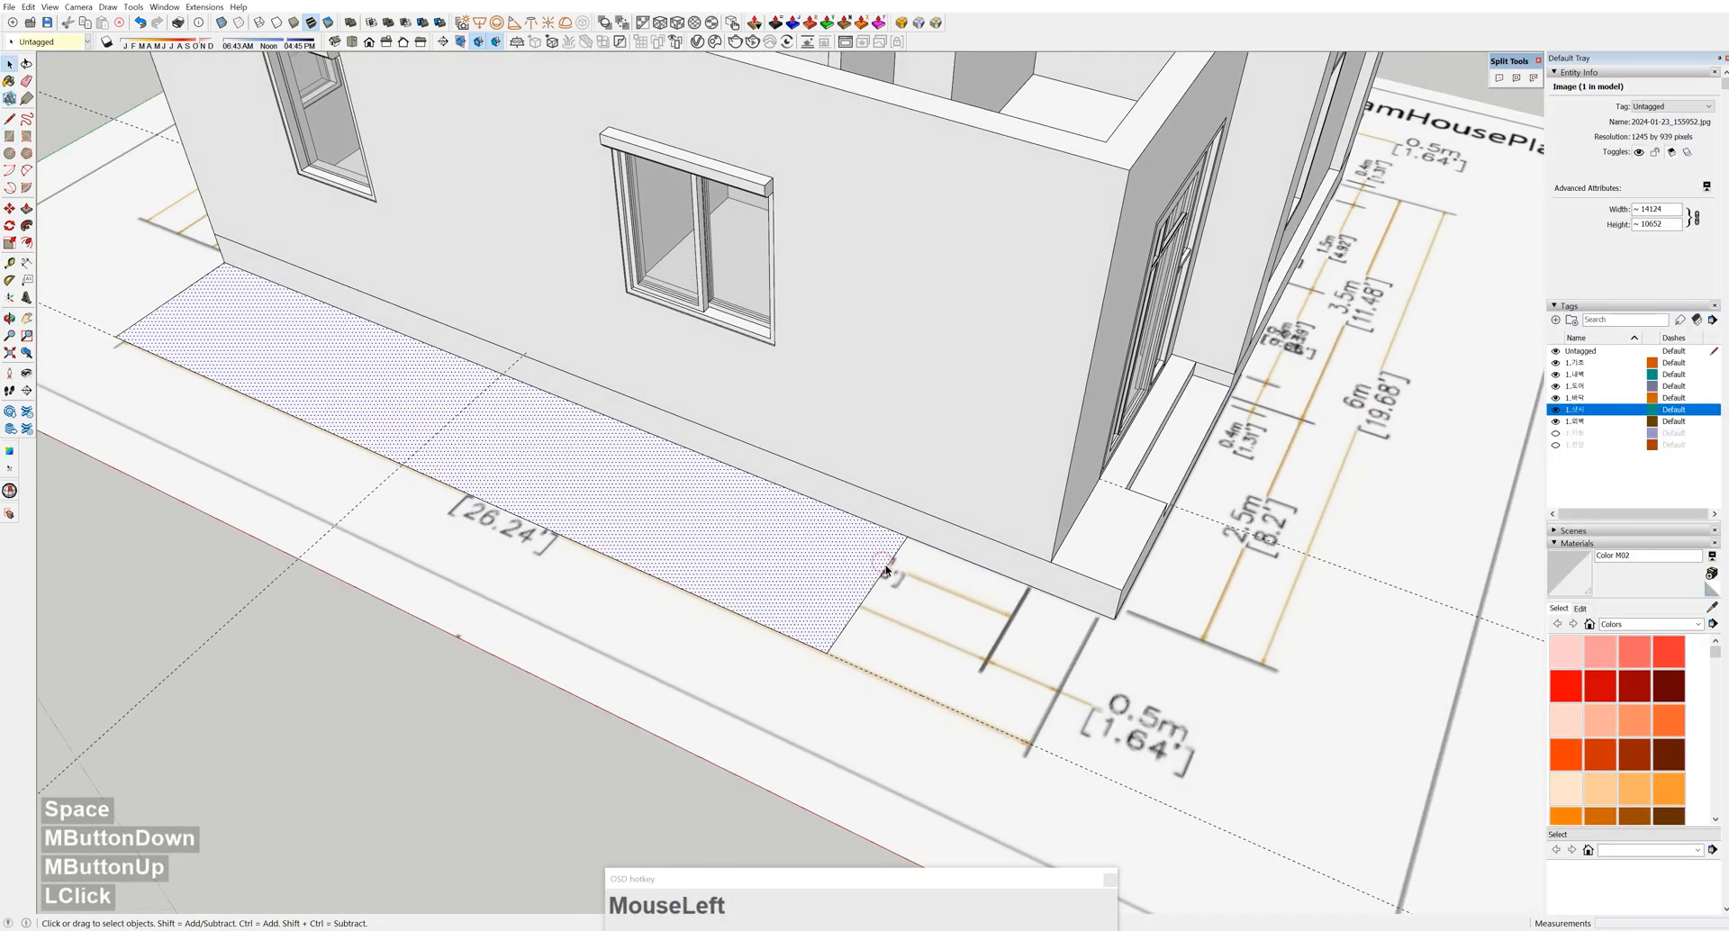
left_click(874, 573)
scroll(895, 559, "up", 3)
key("m")
left_click_drag(993, 551, 1133, 636)
Offset the rectangle outline 100 inward and group the planter shape
key("f")
type("100")
key("Return")
key("space")
middle_click_drag(1133, 635, 1145, 699)
triple_click(1145, 699)
key("g")
double_click(1153, 699)
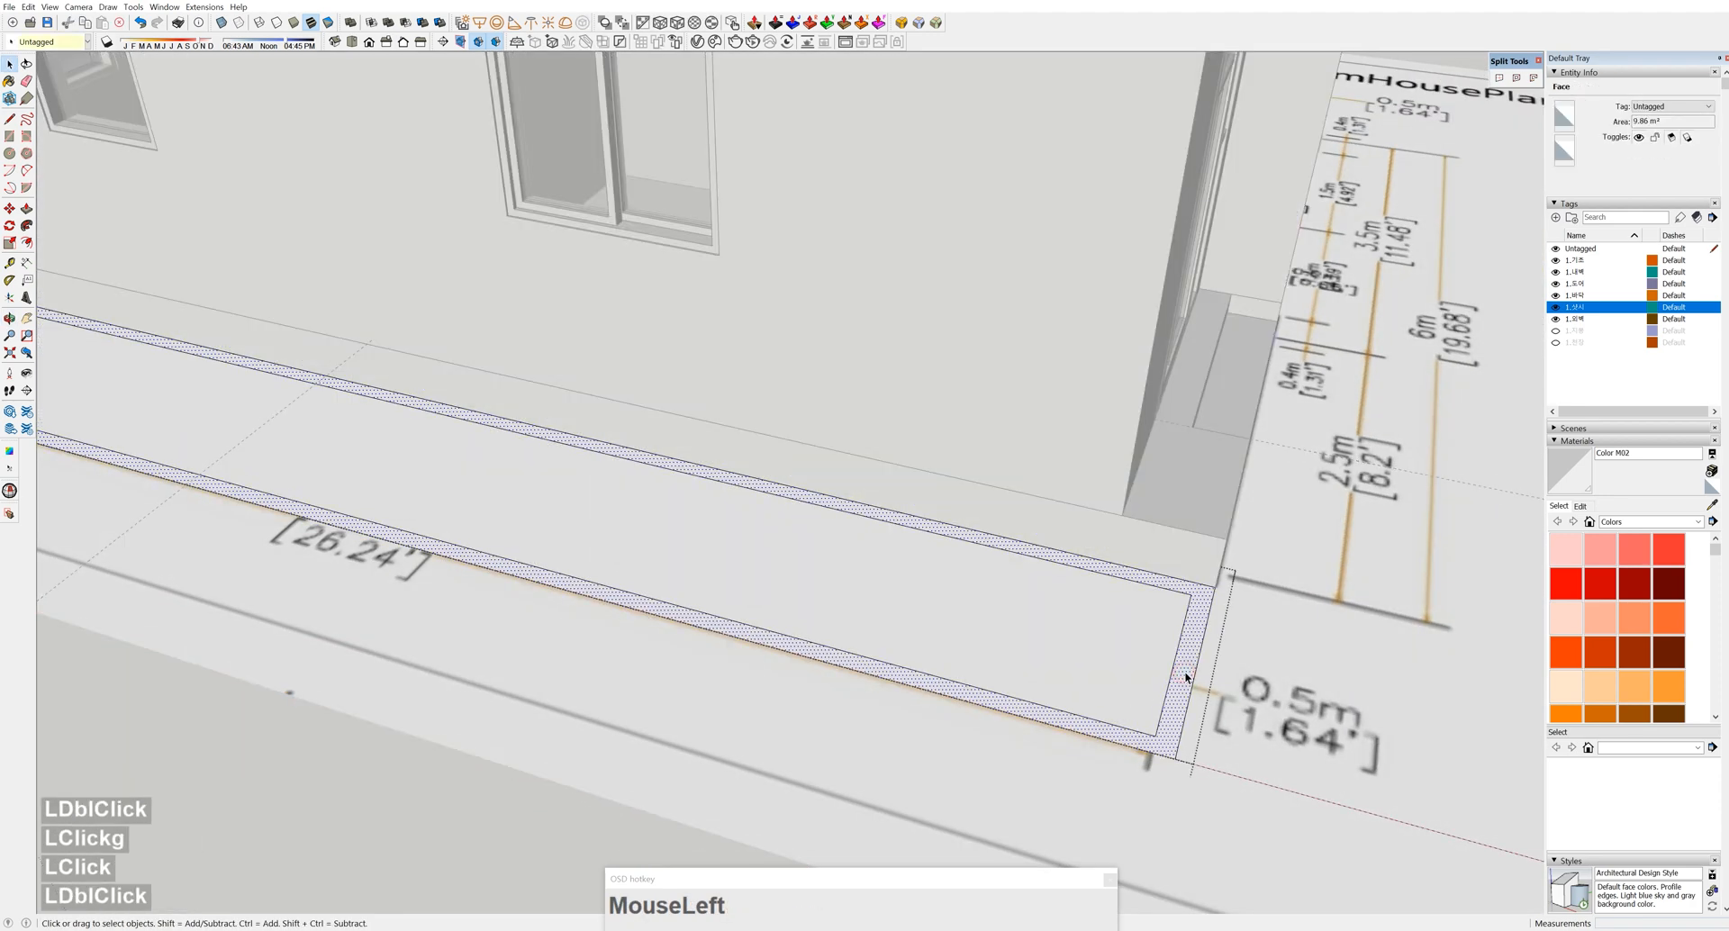
Pull the planter's outer rim up 300
key("p")
left_click(1182, 677)
middle_click_drag(1238, 561, 772, 719)
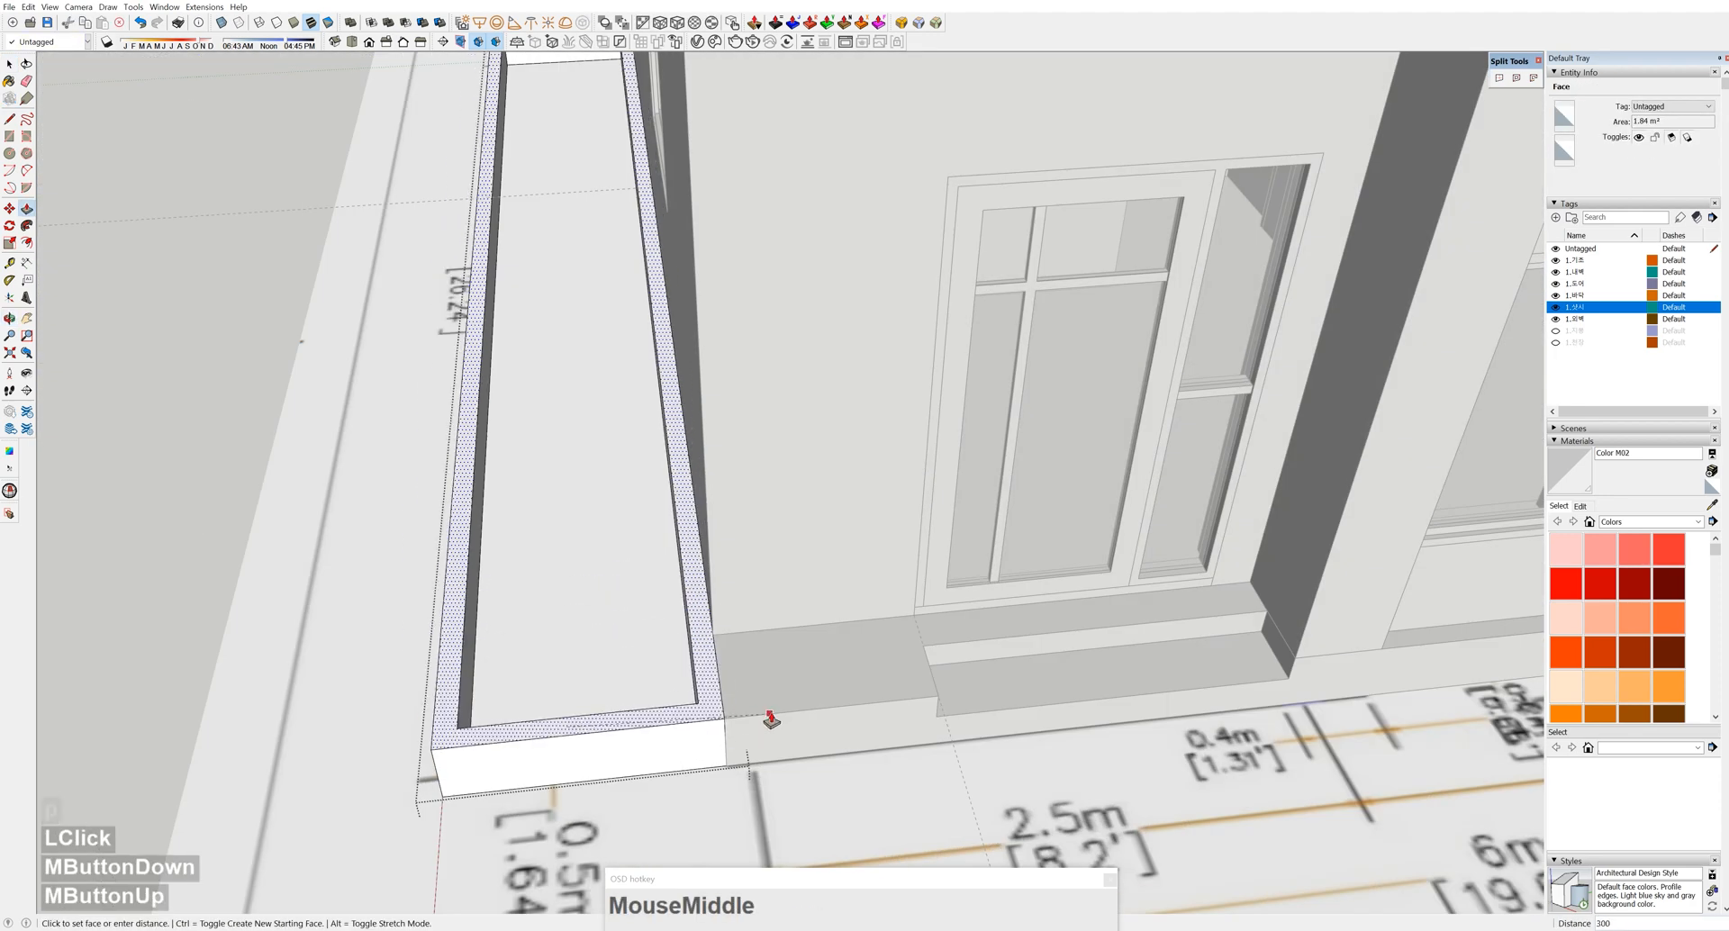
left_click(773, 720)
Raise the planter's inner floor 100
left_click(629, 645)
middle_click_drag(629, 645, 787, 715)
scroll(845, 714, "up", 3)
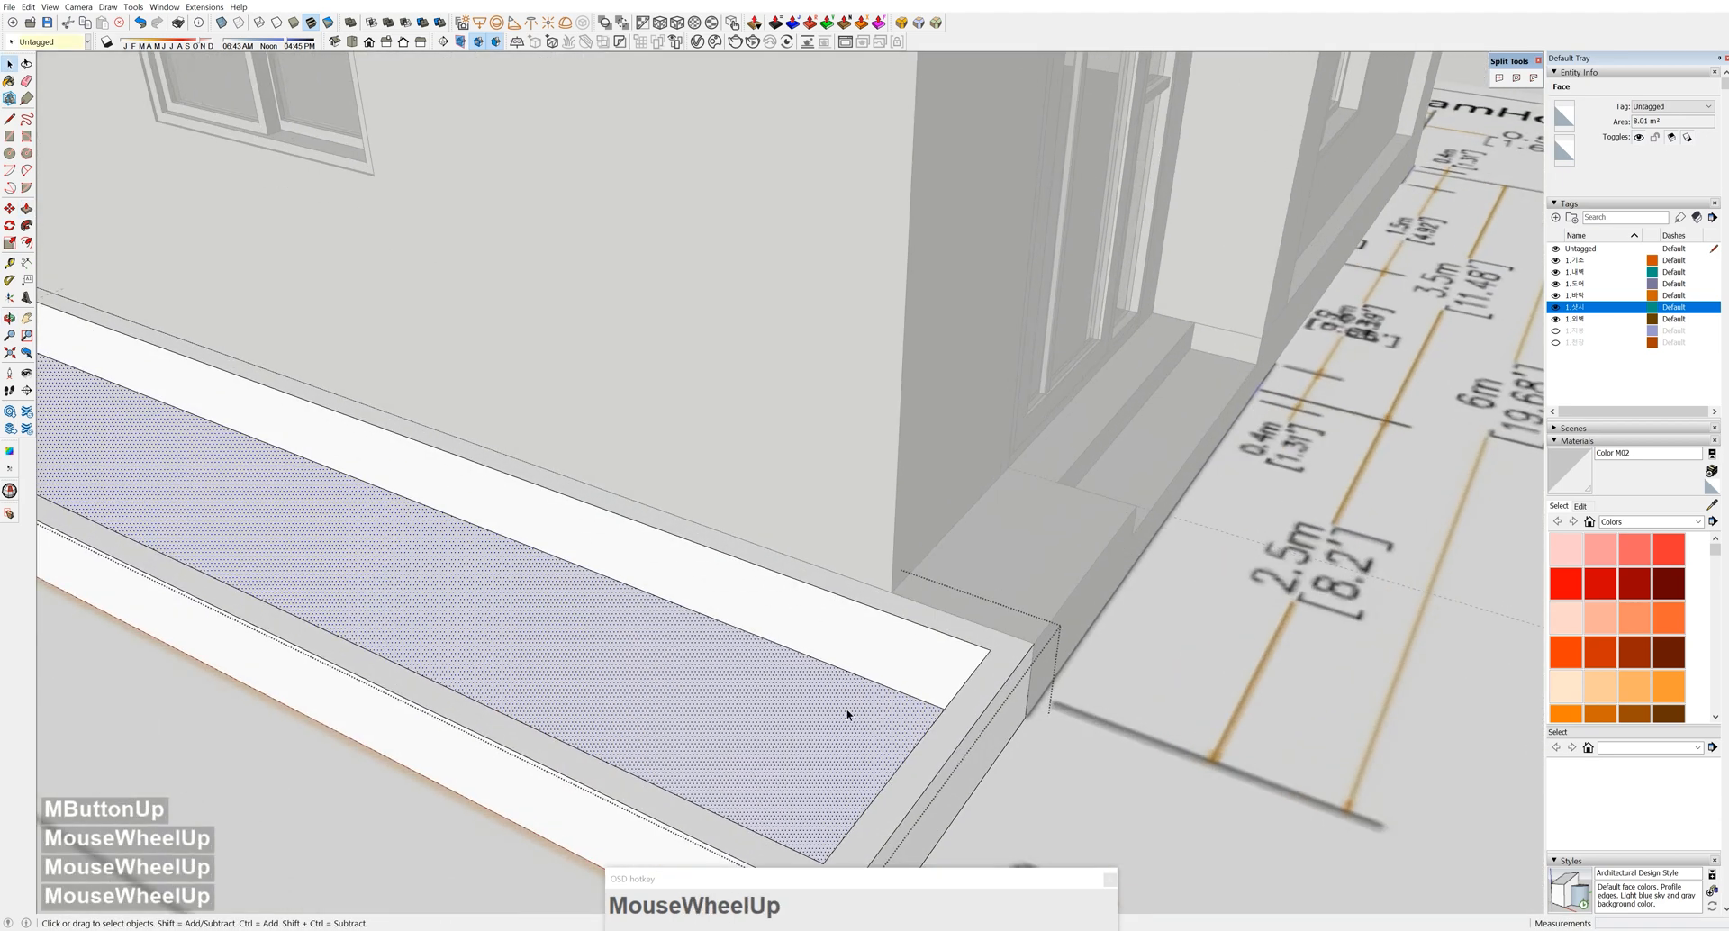
key("p")
left_click(856, 709)
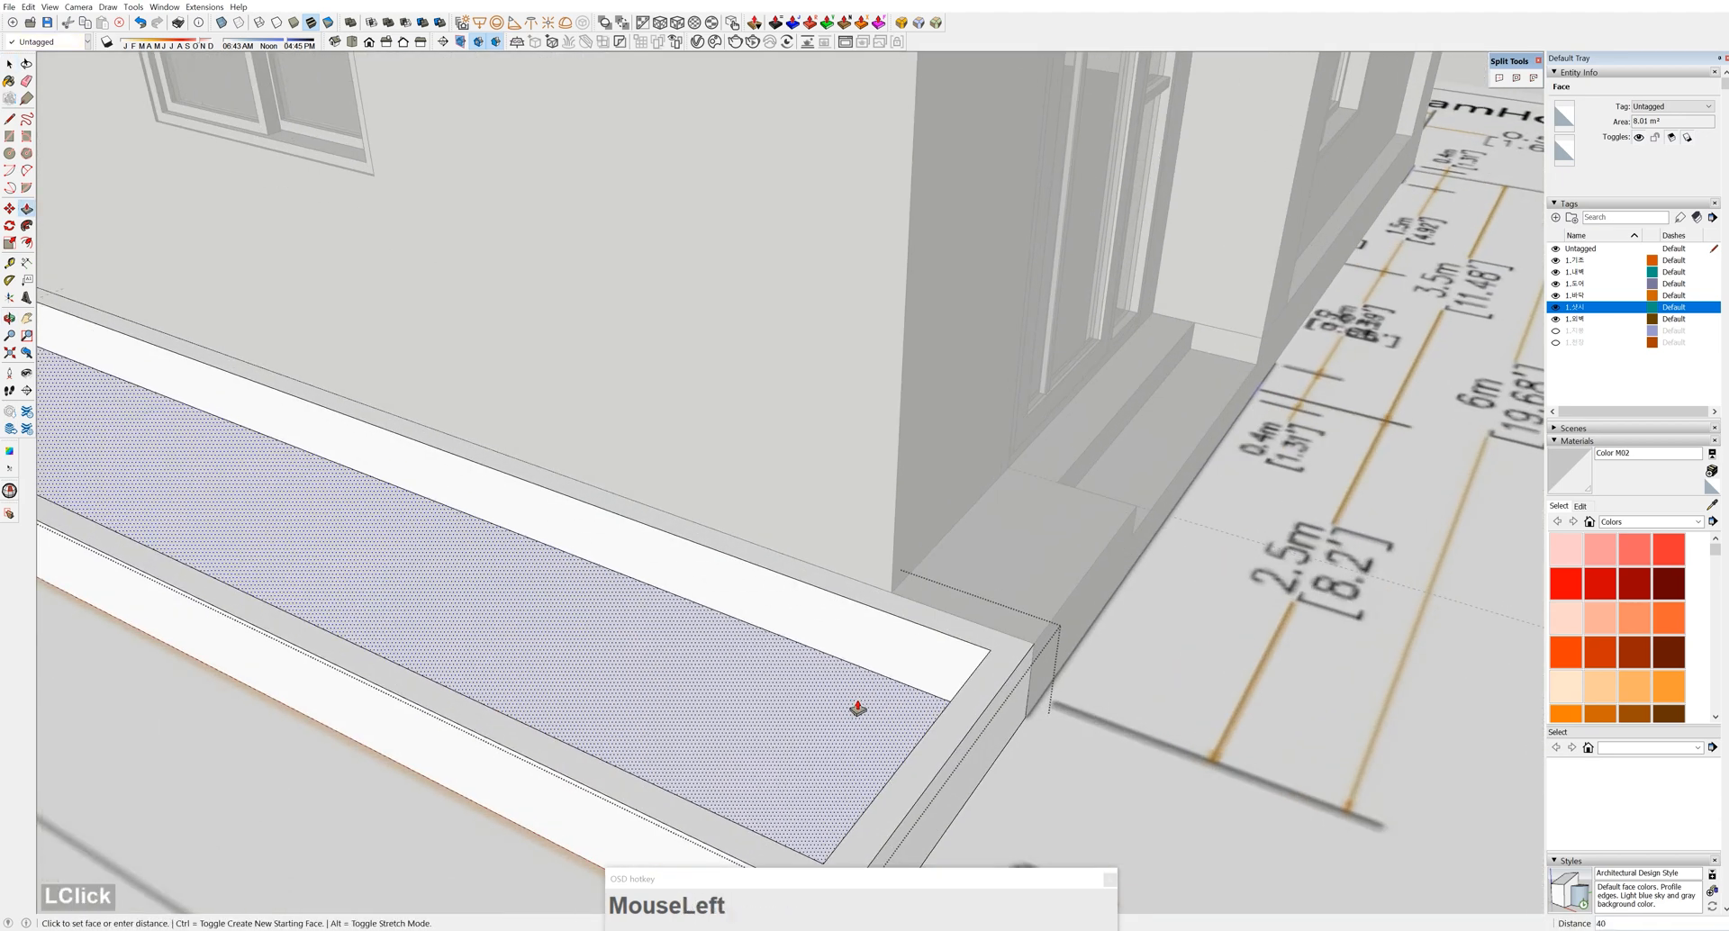
type("100")
key("Return")
key("space")
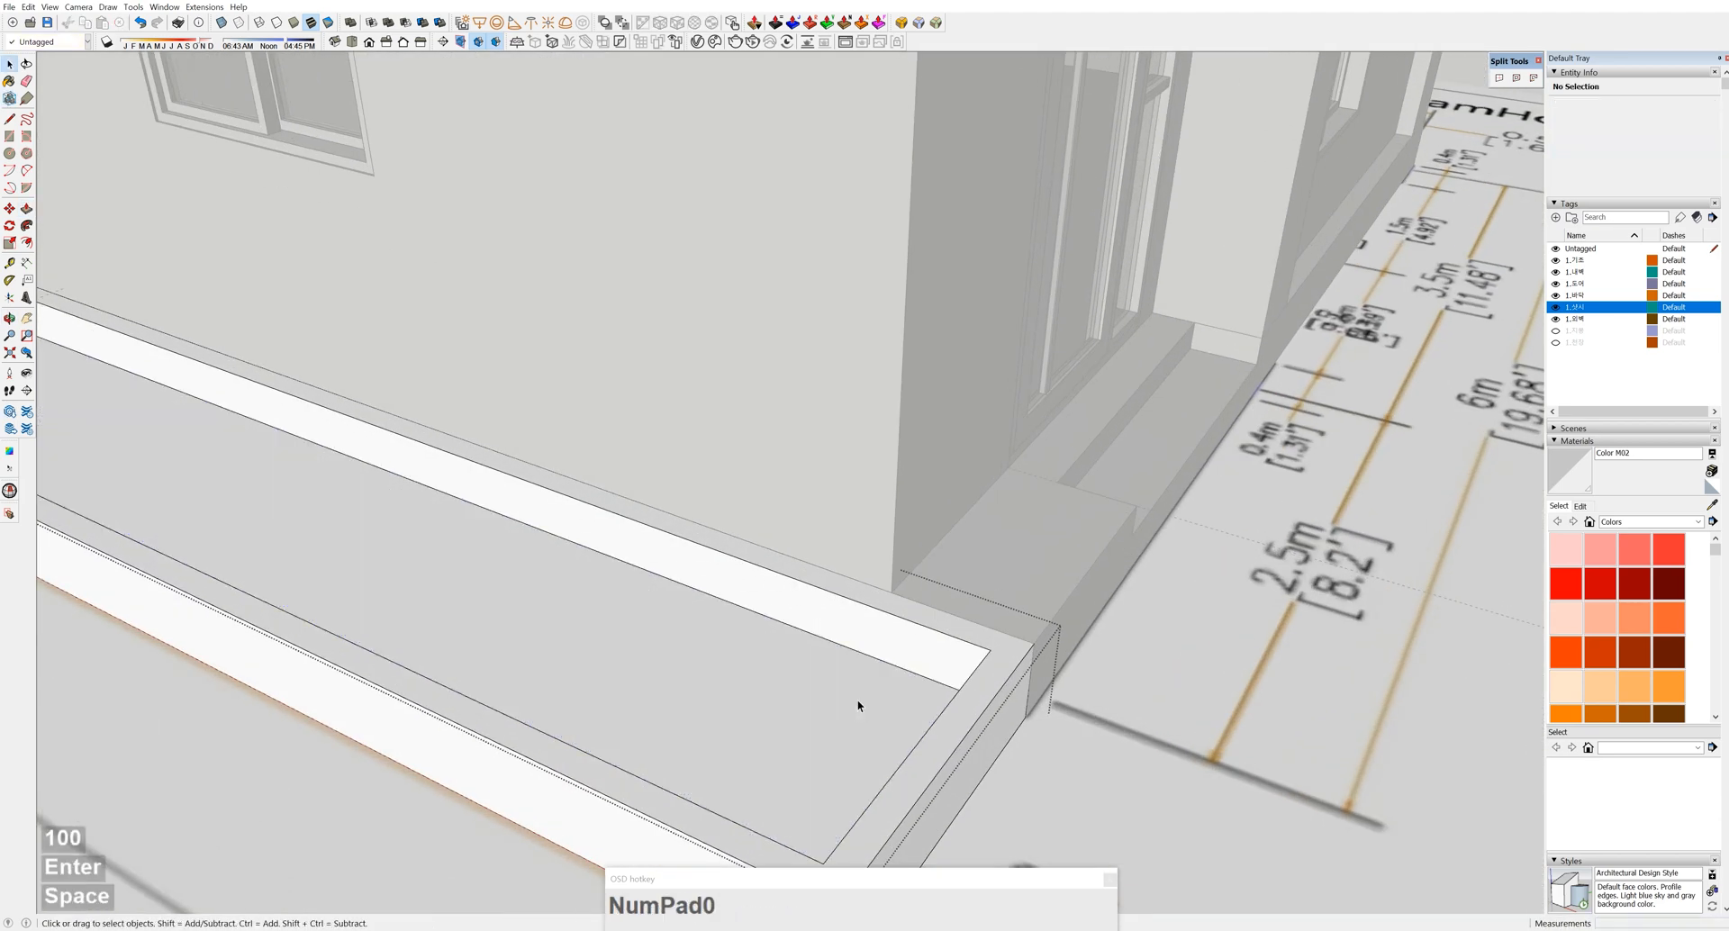
scroll(856, 709, "down", 5)
left_click(780, 734)
Copy the planter to the house's right side and rotate the copy about 90 degrees
middle_click(782, 737)
left_click(783, 736)
middle_click_drag(783, 737, 834, 741)
middle_click_drag(833, 741, 805, 732, "shift")
key("m")
left_click_drag(799, 735, 1455, 597, "ctrl")
left_click_drag(1382, 536, 973, 501)
scroll(929, 635, "up", 3)
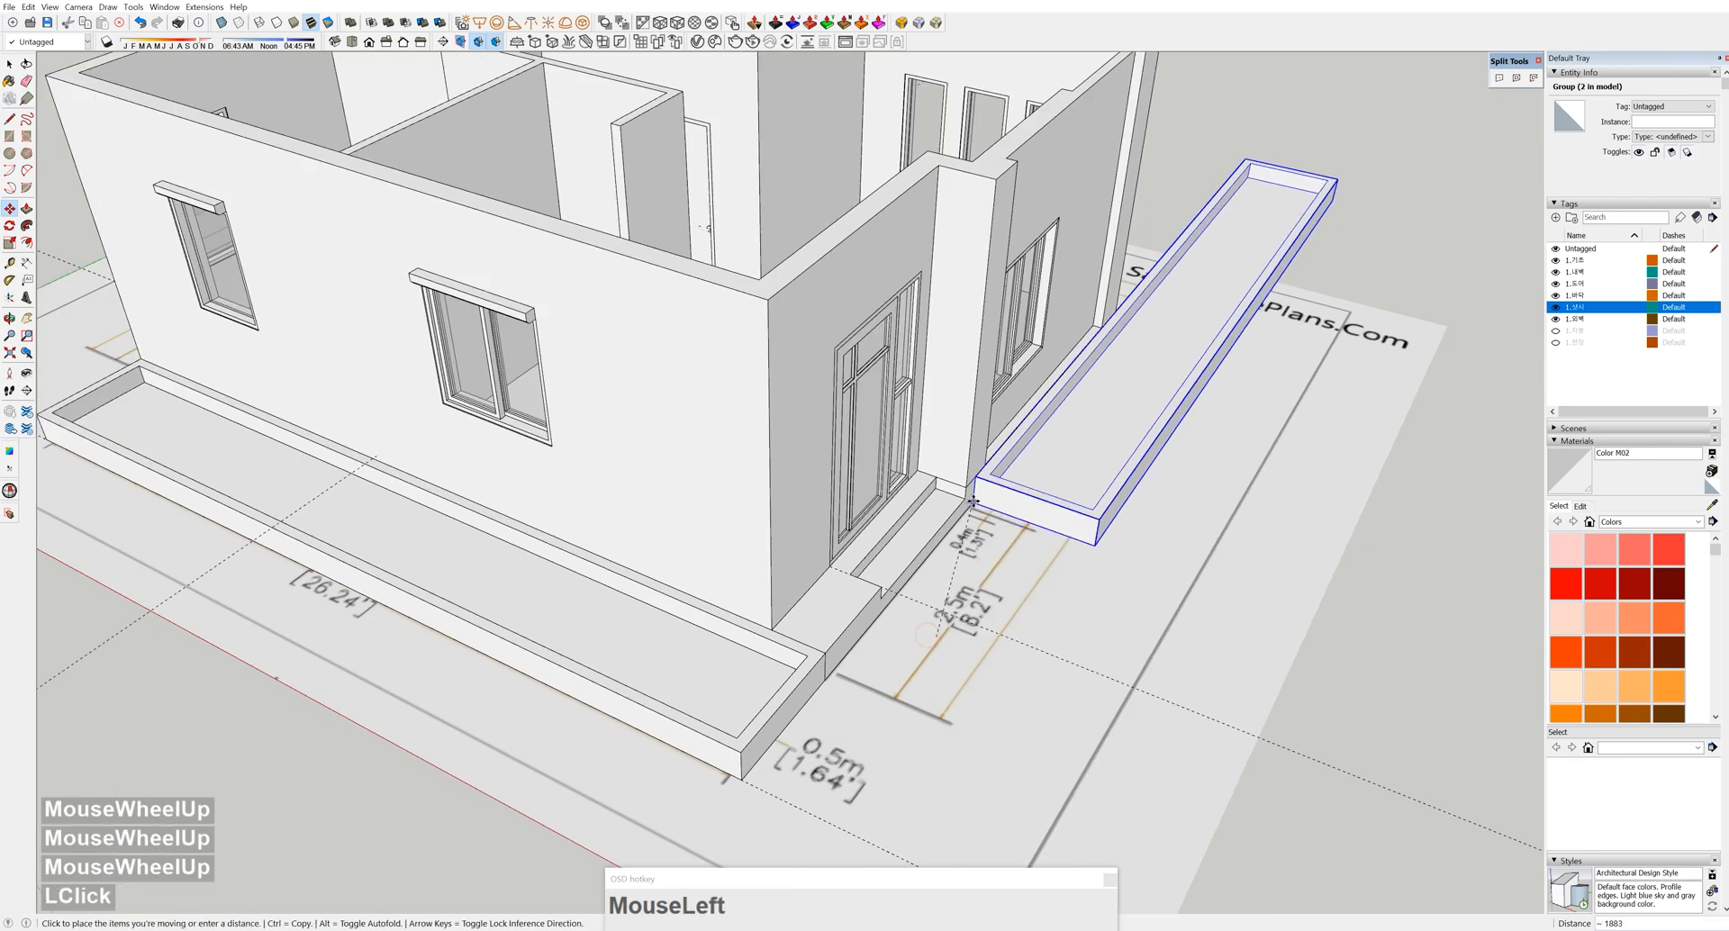
scroll(974, 502, "up", 3)
left_click(955, 494)
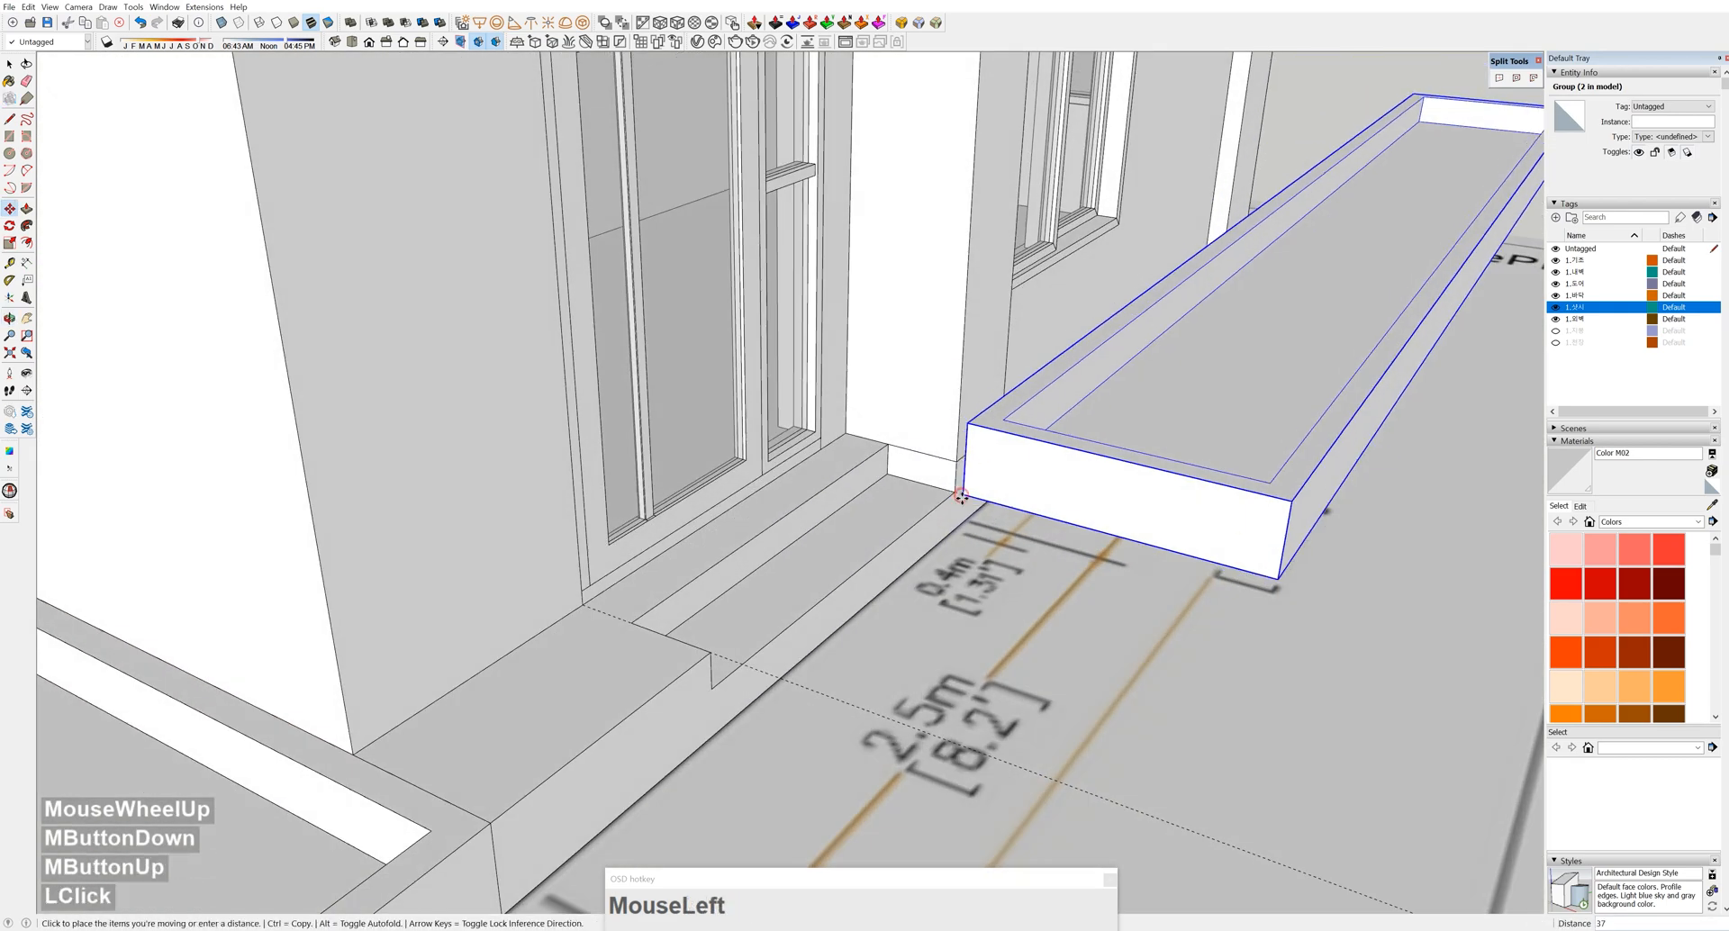
scroll(1195, 449, "down", 8)
middle_click_drag(1194, 449, 1126, 559)
middle_click_drag(1126, 558, 782, 590, "shift")
Move the planter's right end back to the wall corner and exit the group
key("space")
left_click(888, 588)
left_click_drag(899, 579, 1031, 629)
scroll(1026, 622, "up", 3)
key("m")
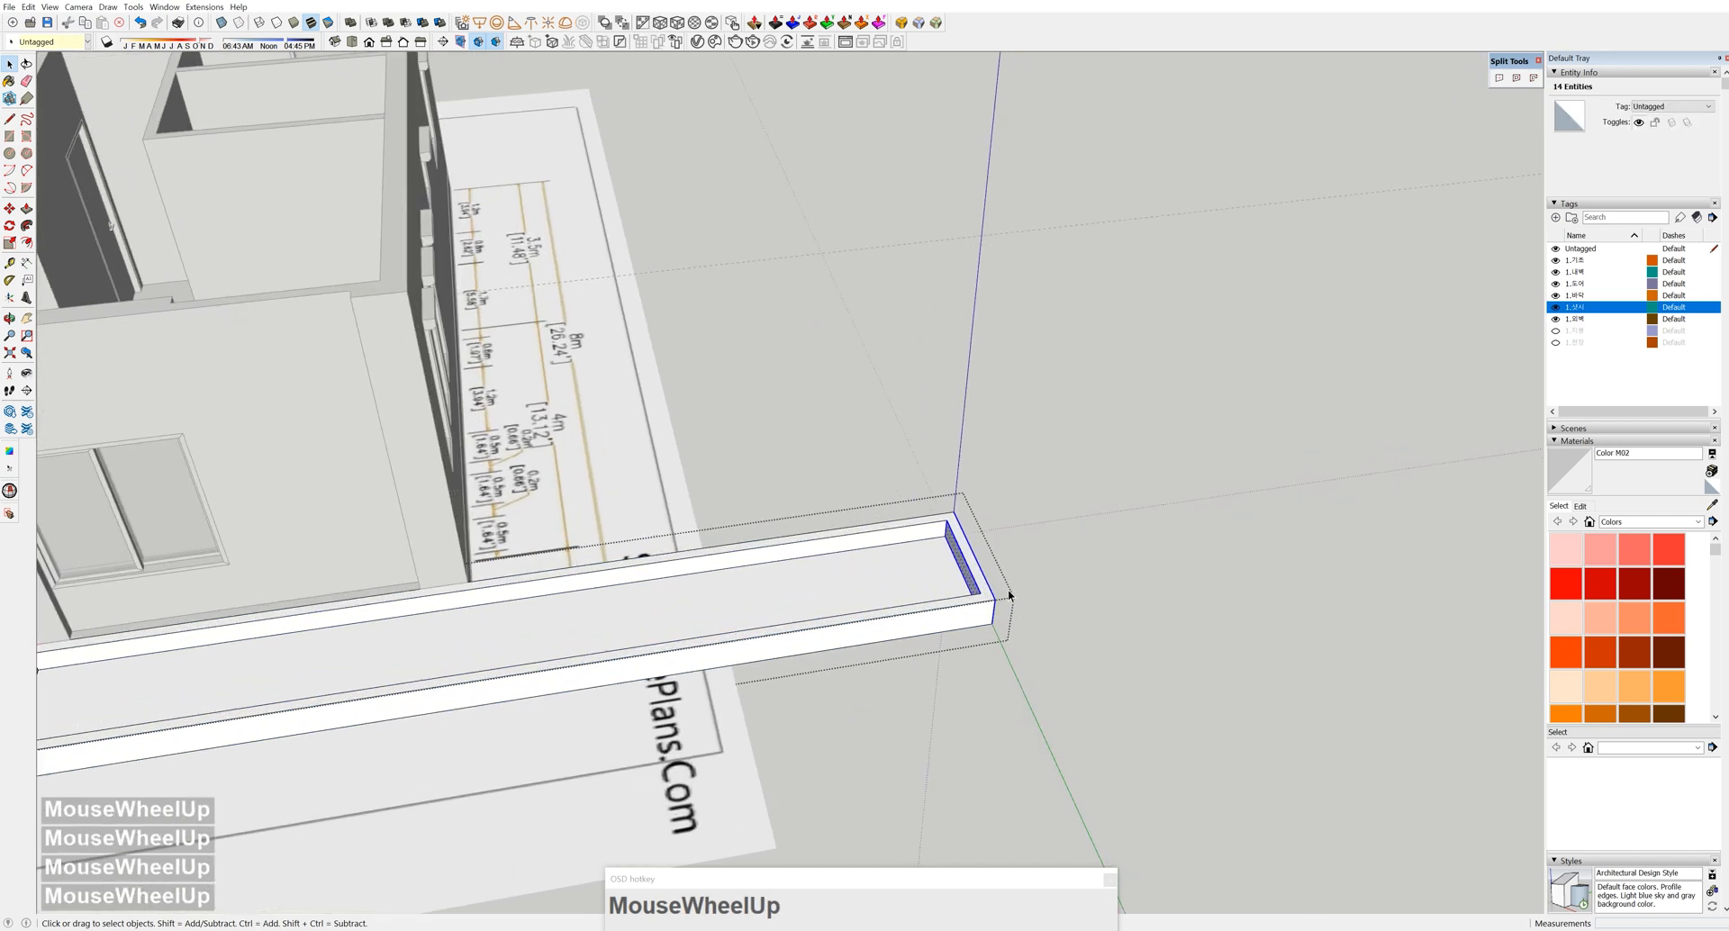
left_click(954, 512)
left_click(469, 581, "shift")
key("space")
left_click(752, 603)
scroll(766, 603, "down", 5)
middle_click_drag(579, 672, 631, 550)
key("F2")
Place a Tape Measure guide 2500 from the front wall edge
scroll(728, 620, "up", 4)
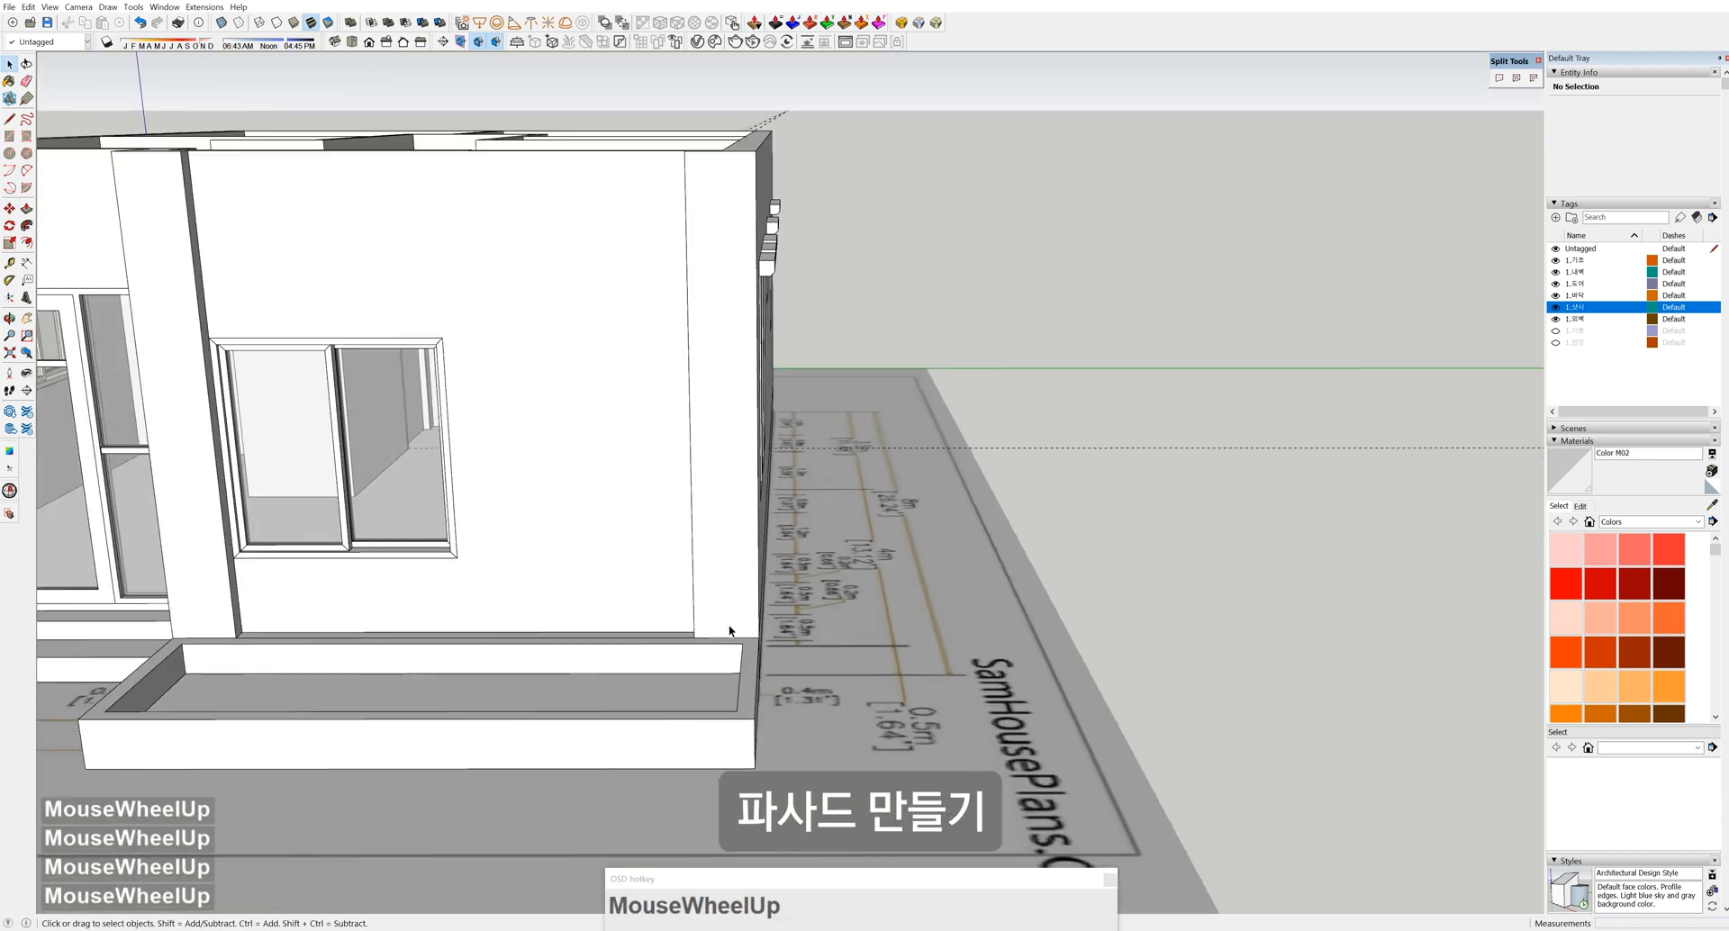
left_click(726, 631)
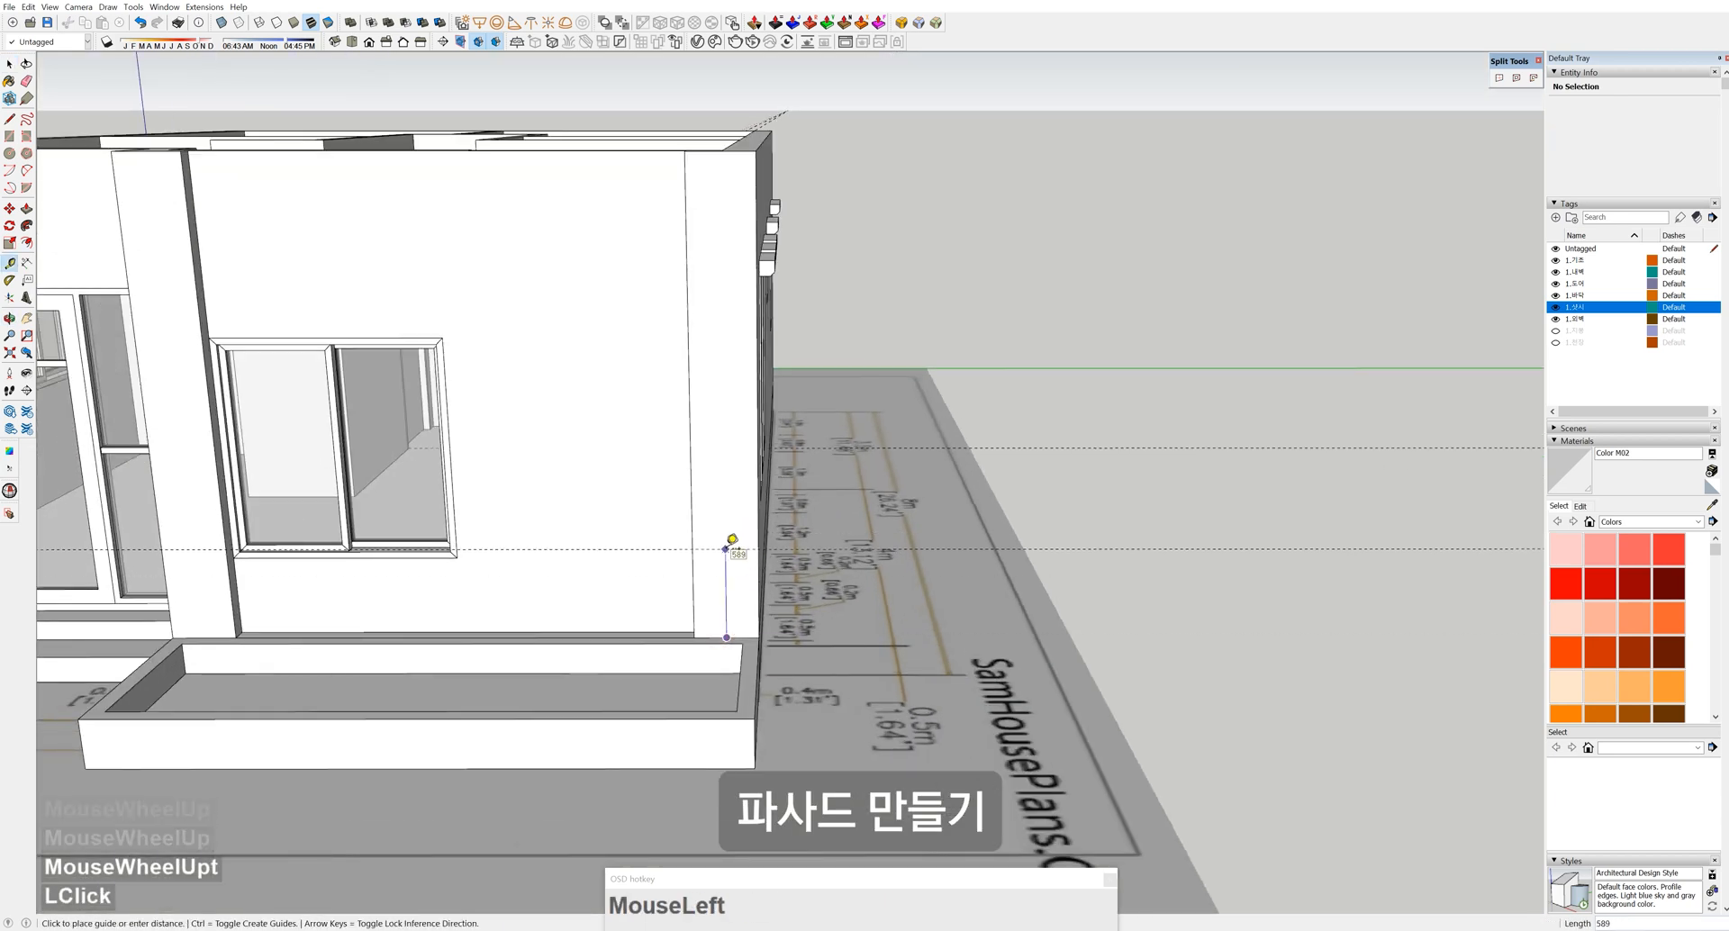
type("2500")
key("Return")
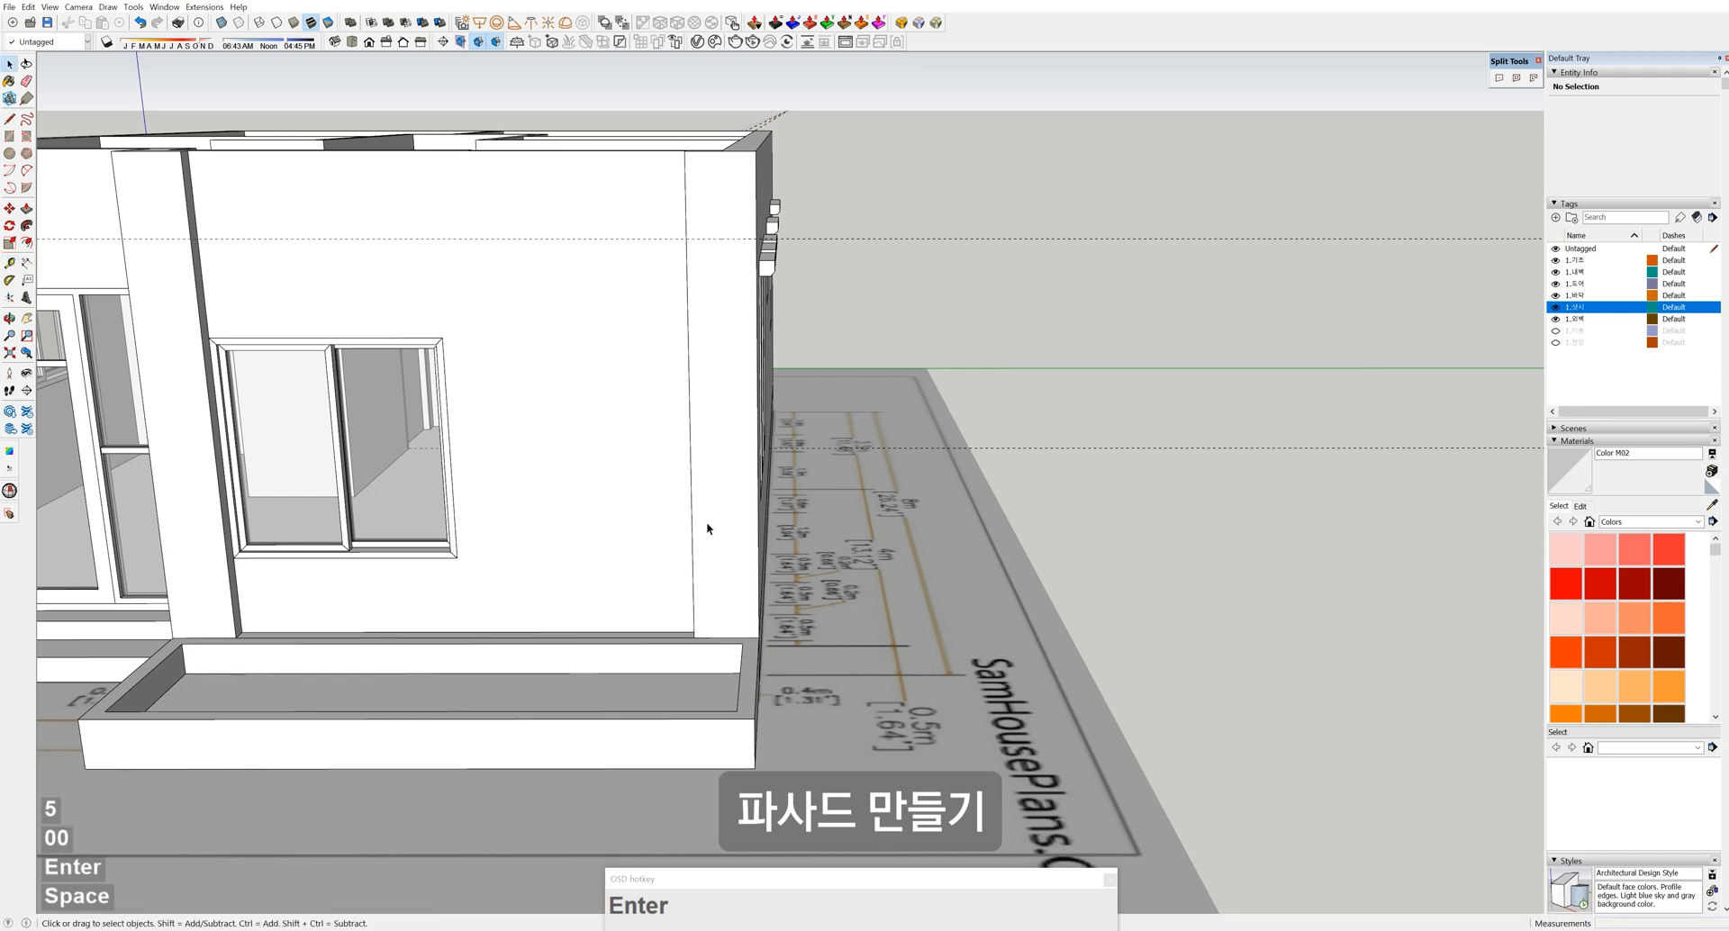
Inside the outer wall group, draw a line on the wall top to split off a small corner face
middle_click_drag(316, 424, 486, 405, "shift")
middle_click_drag(487, 405, 479, 567)
double_click(479, 574)
scroll(491, 569, "up", 3)
double_click(504, 565)
left_click(506, 564)
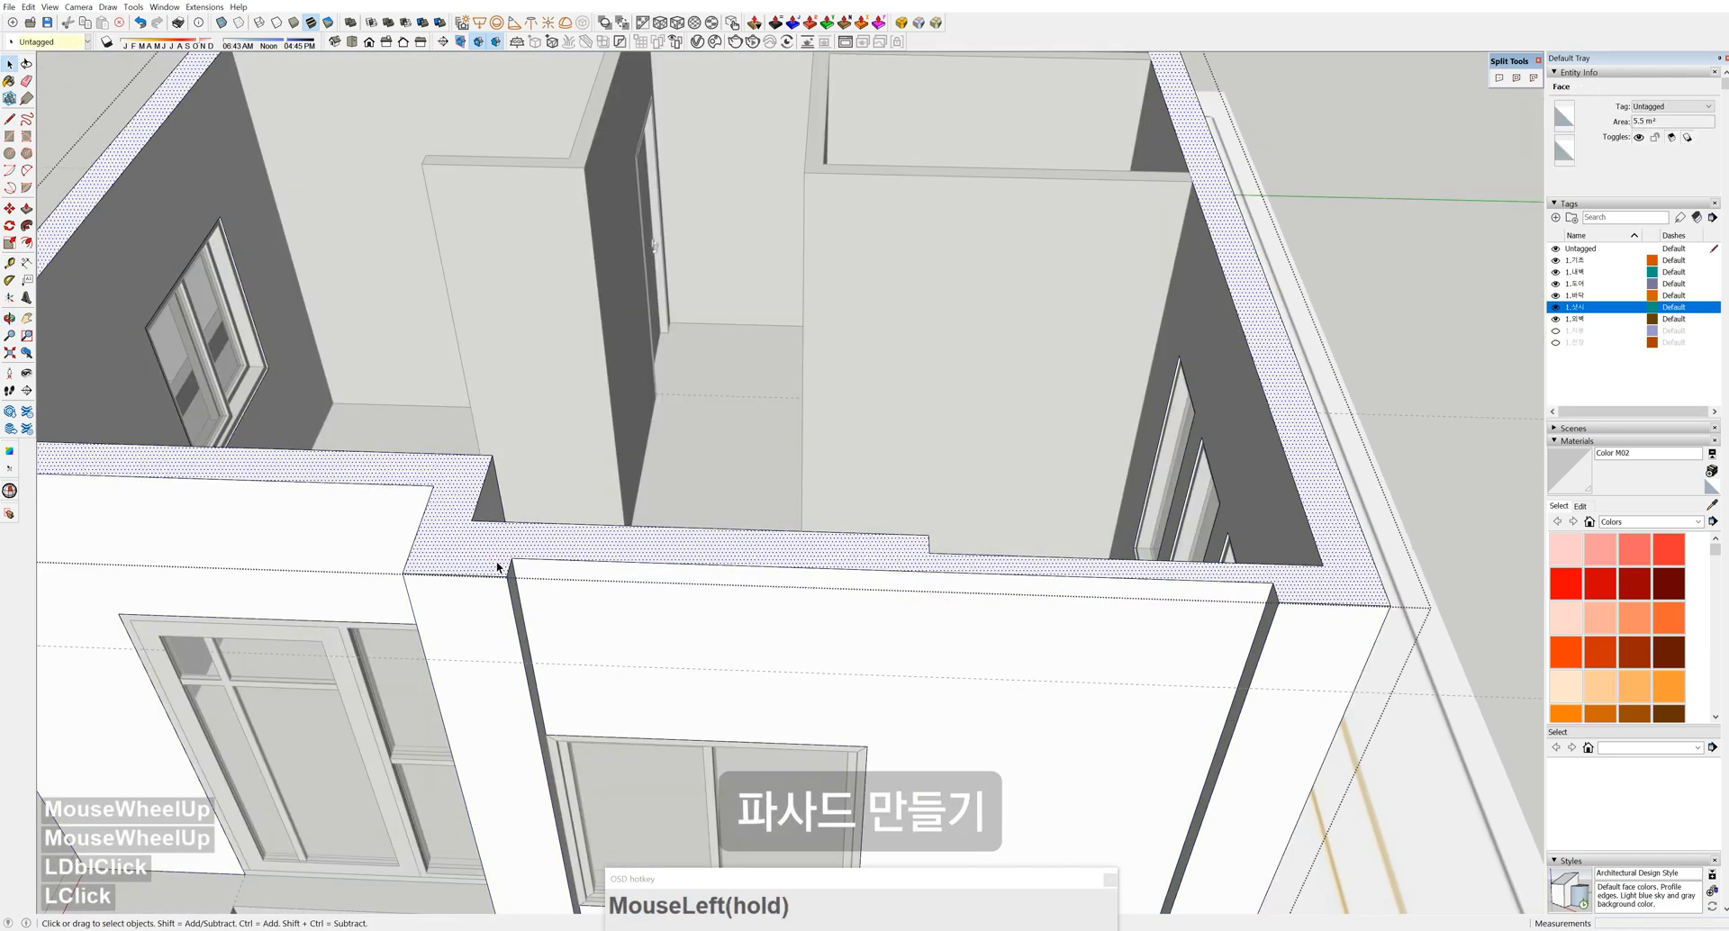
key("l")
left_click(511, 557)
left_click(410, 554)
key("space")
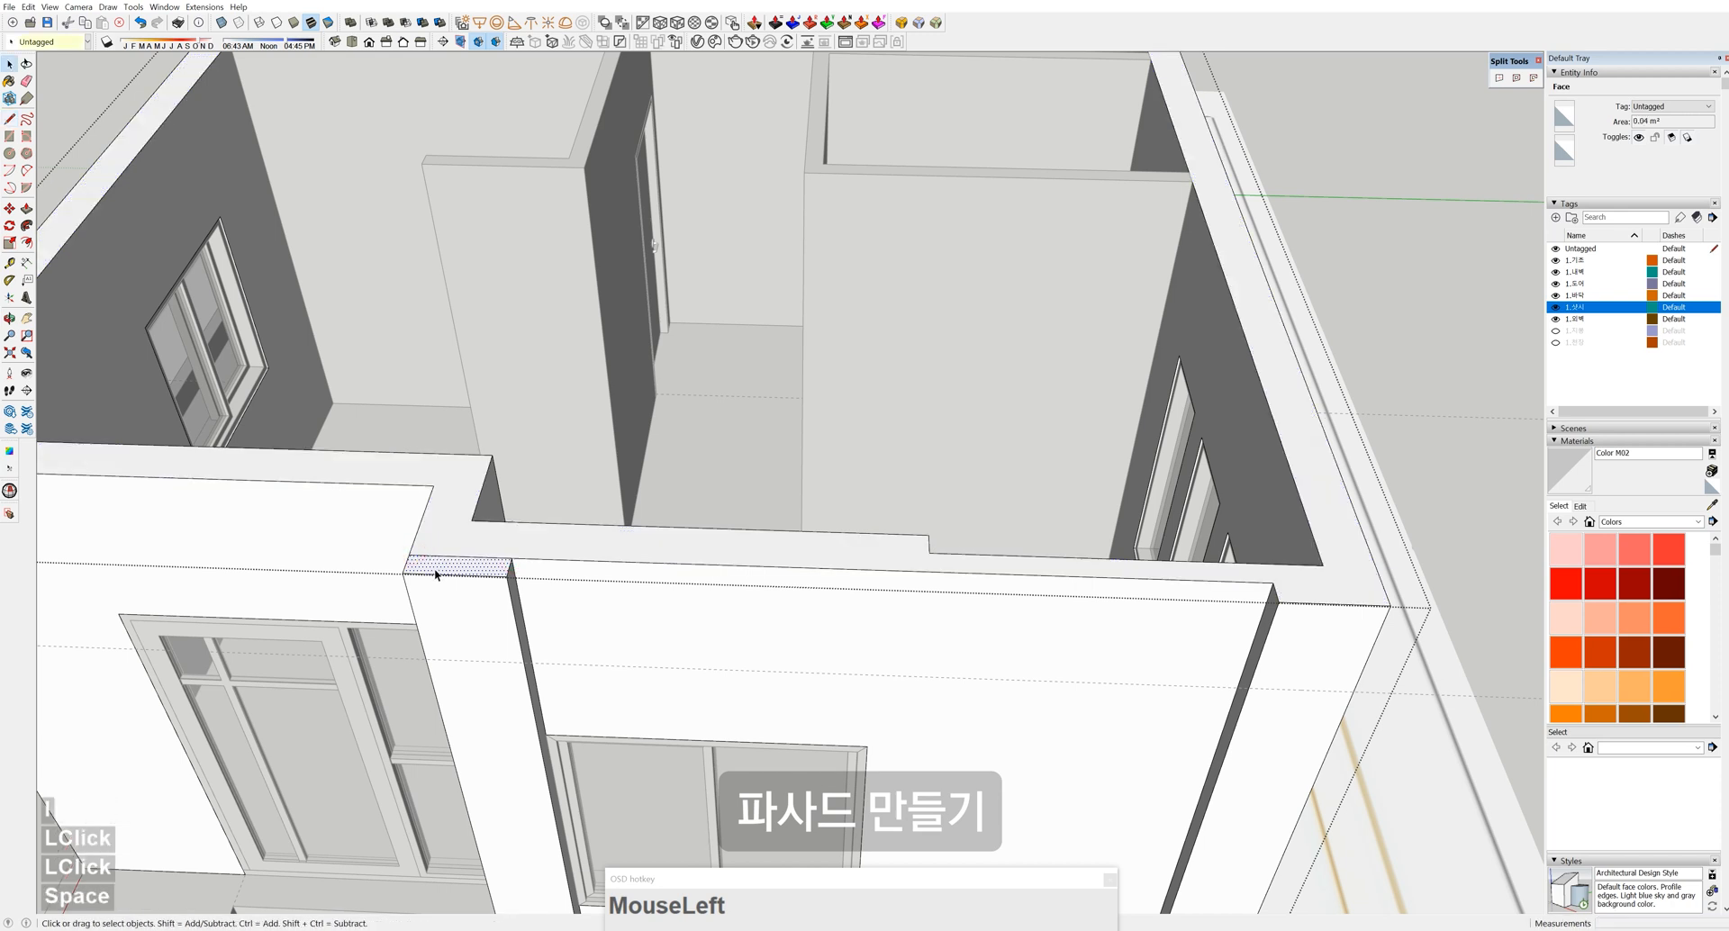
Push the small wall-top face down 500
key("p")
left_click(436, 573)
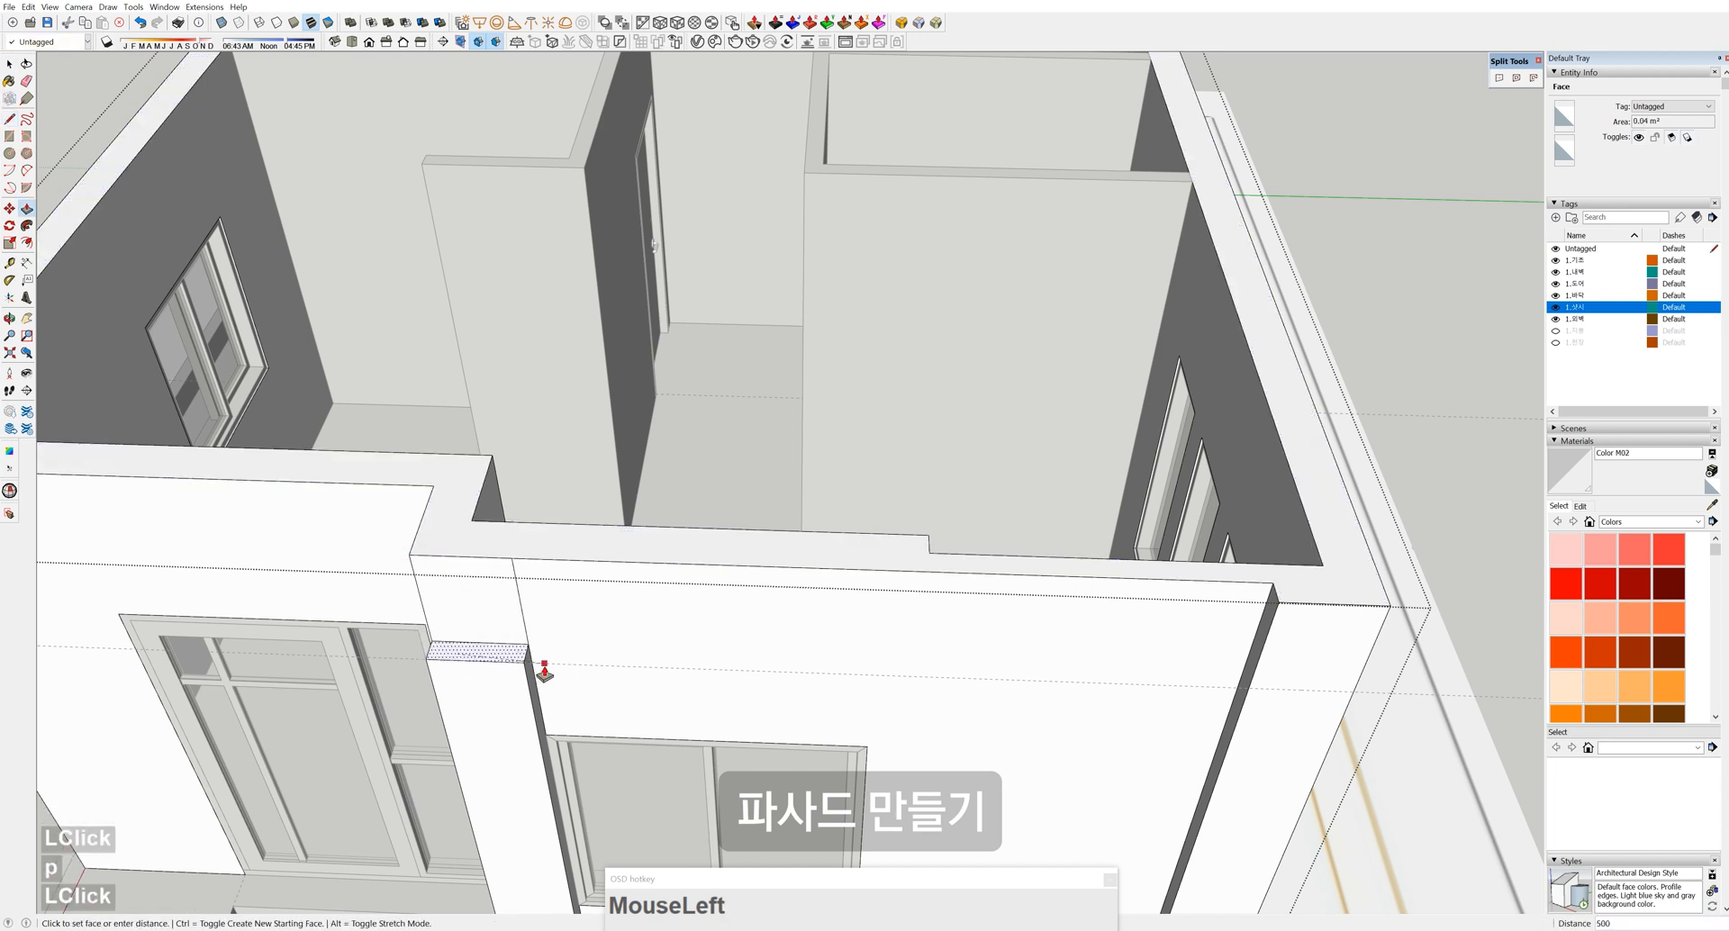
middle_click_drag(815, 618, 595, 605, "shift")
key("space")
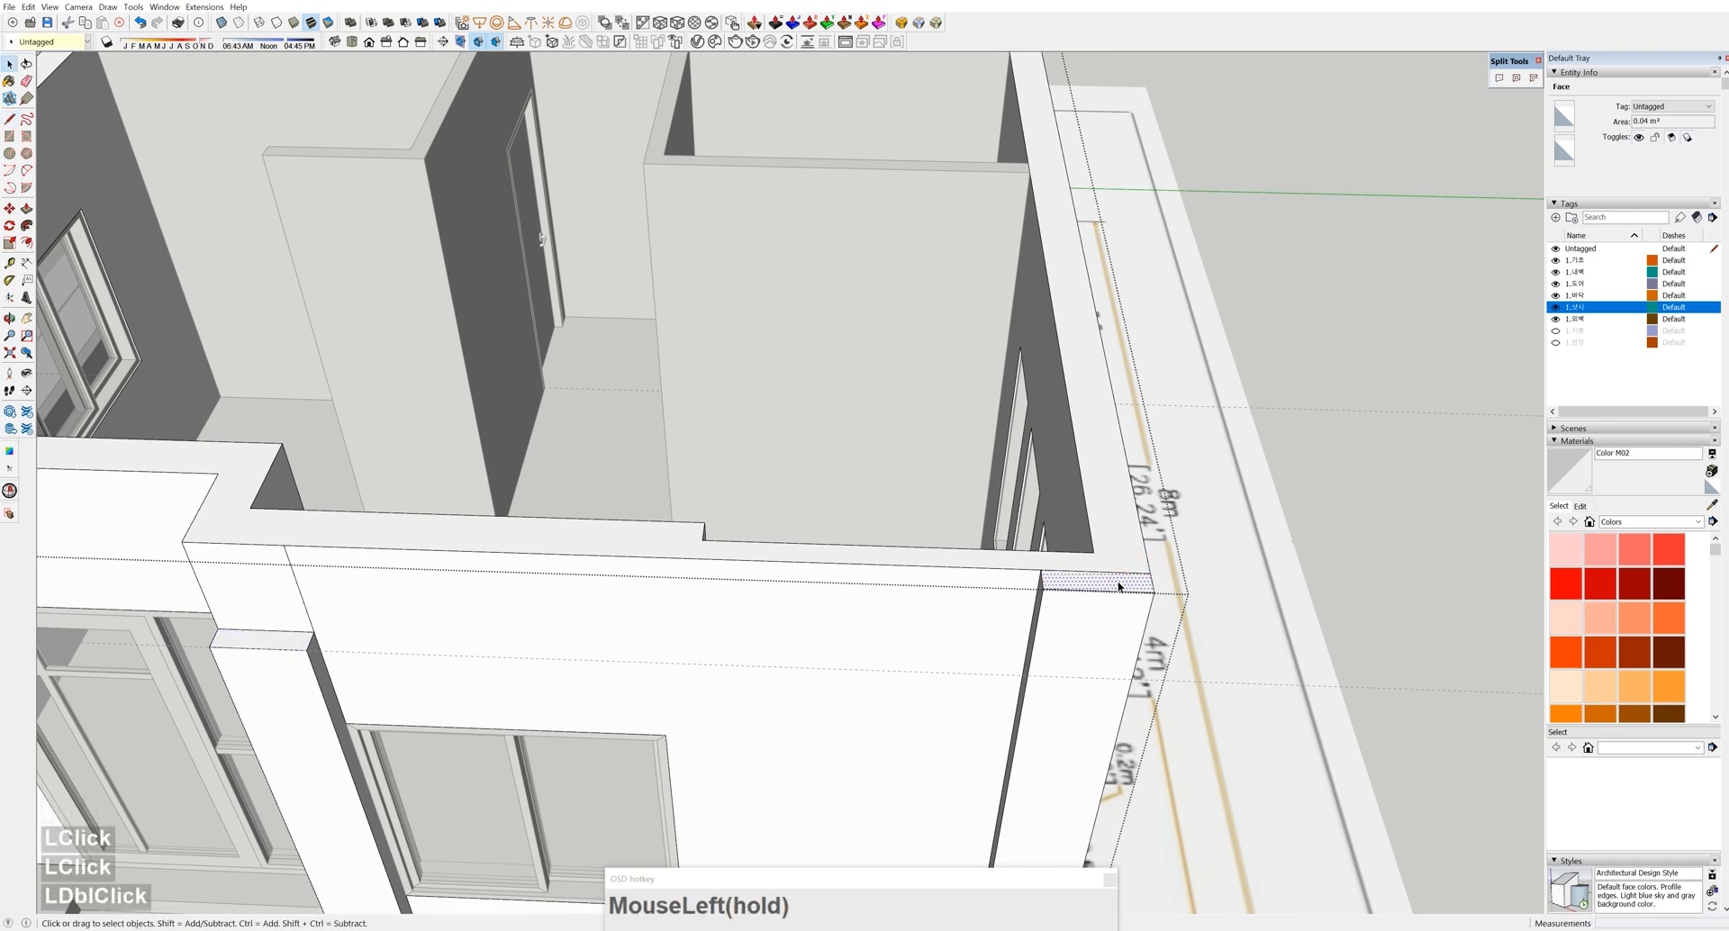
key("p")
left_click(1120, 586)
left_click(987, 682)
middle_click_drag(987, 682, 375, 471)
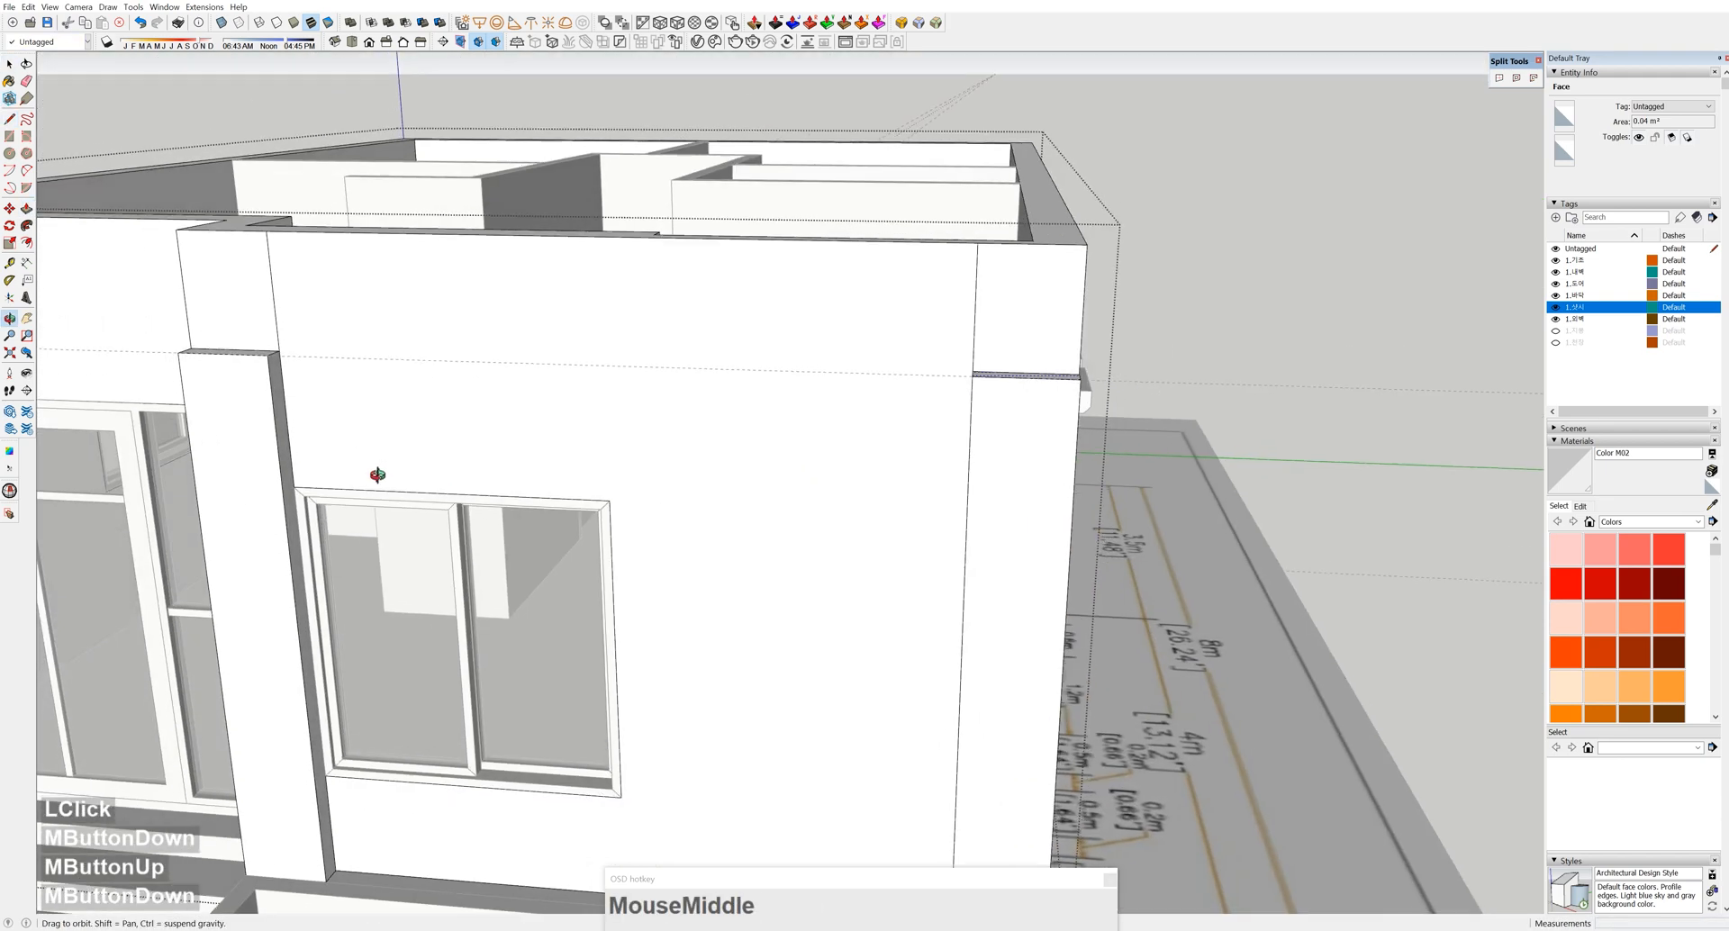
scroll(283, 350, "up", 4)
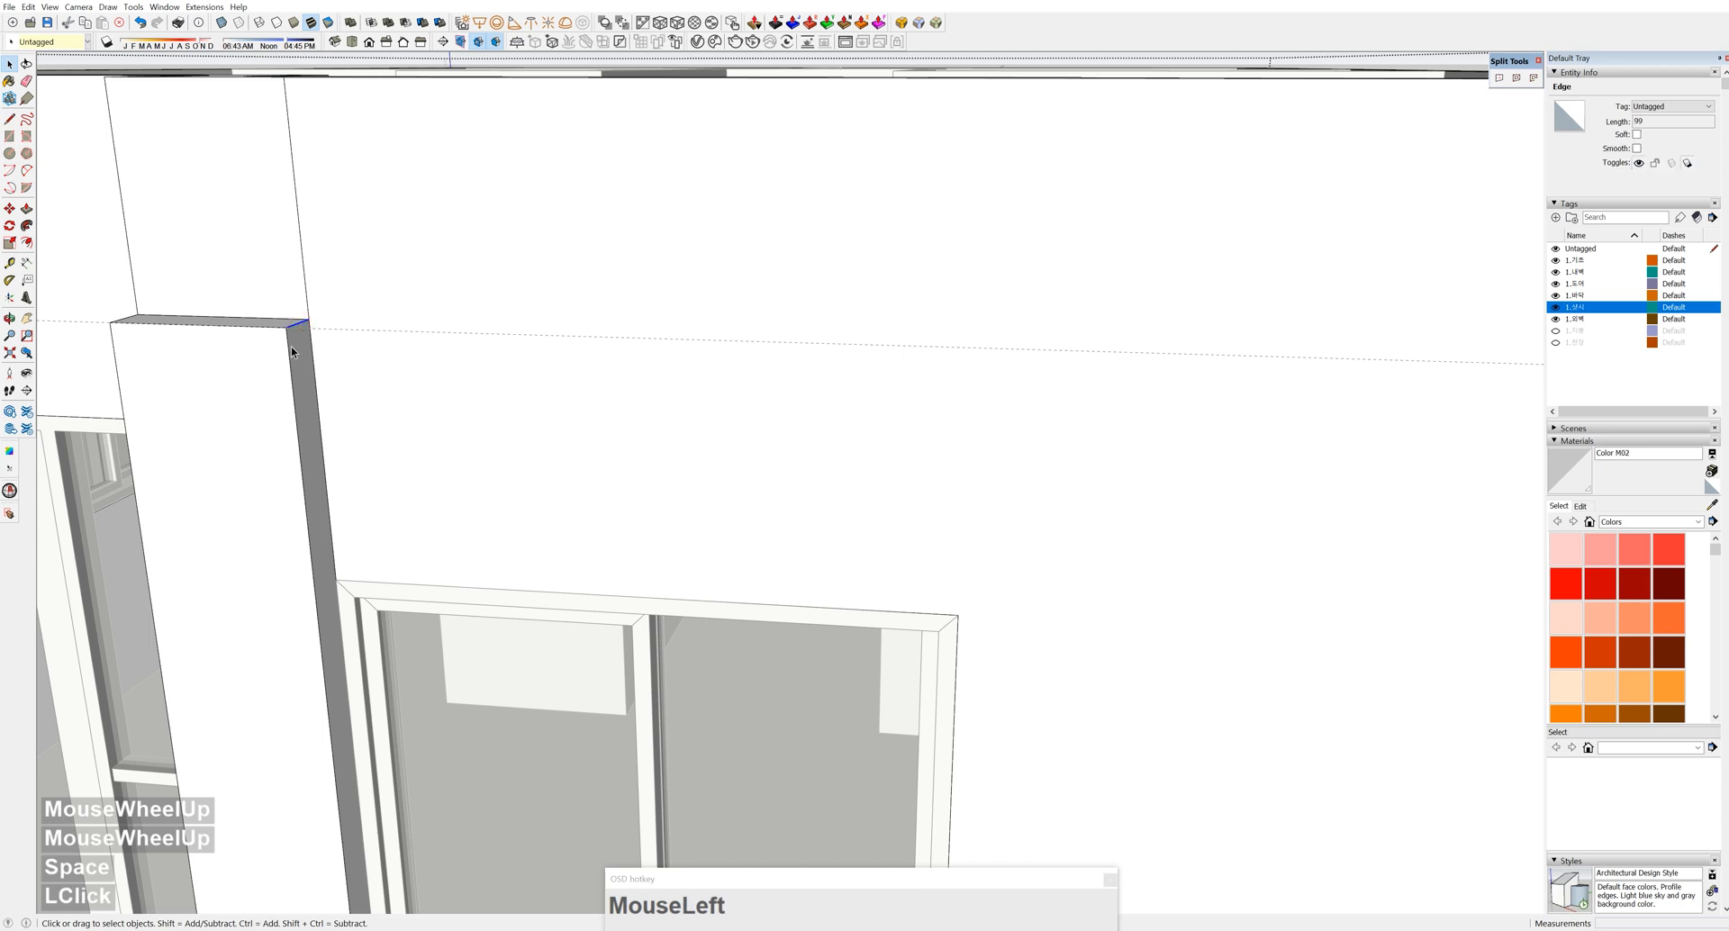
Start a Ctrl-copy move from the edge endpoint, then undo it
left_click(289, 327)
key("ctrl")
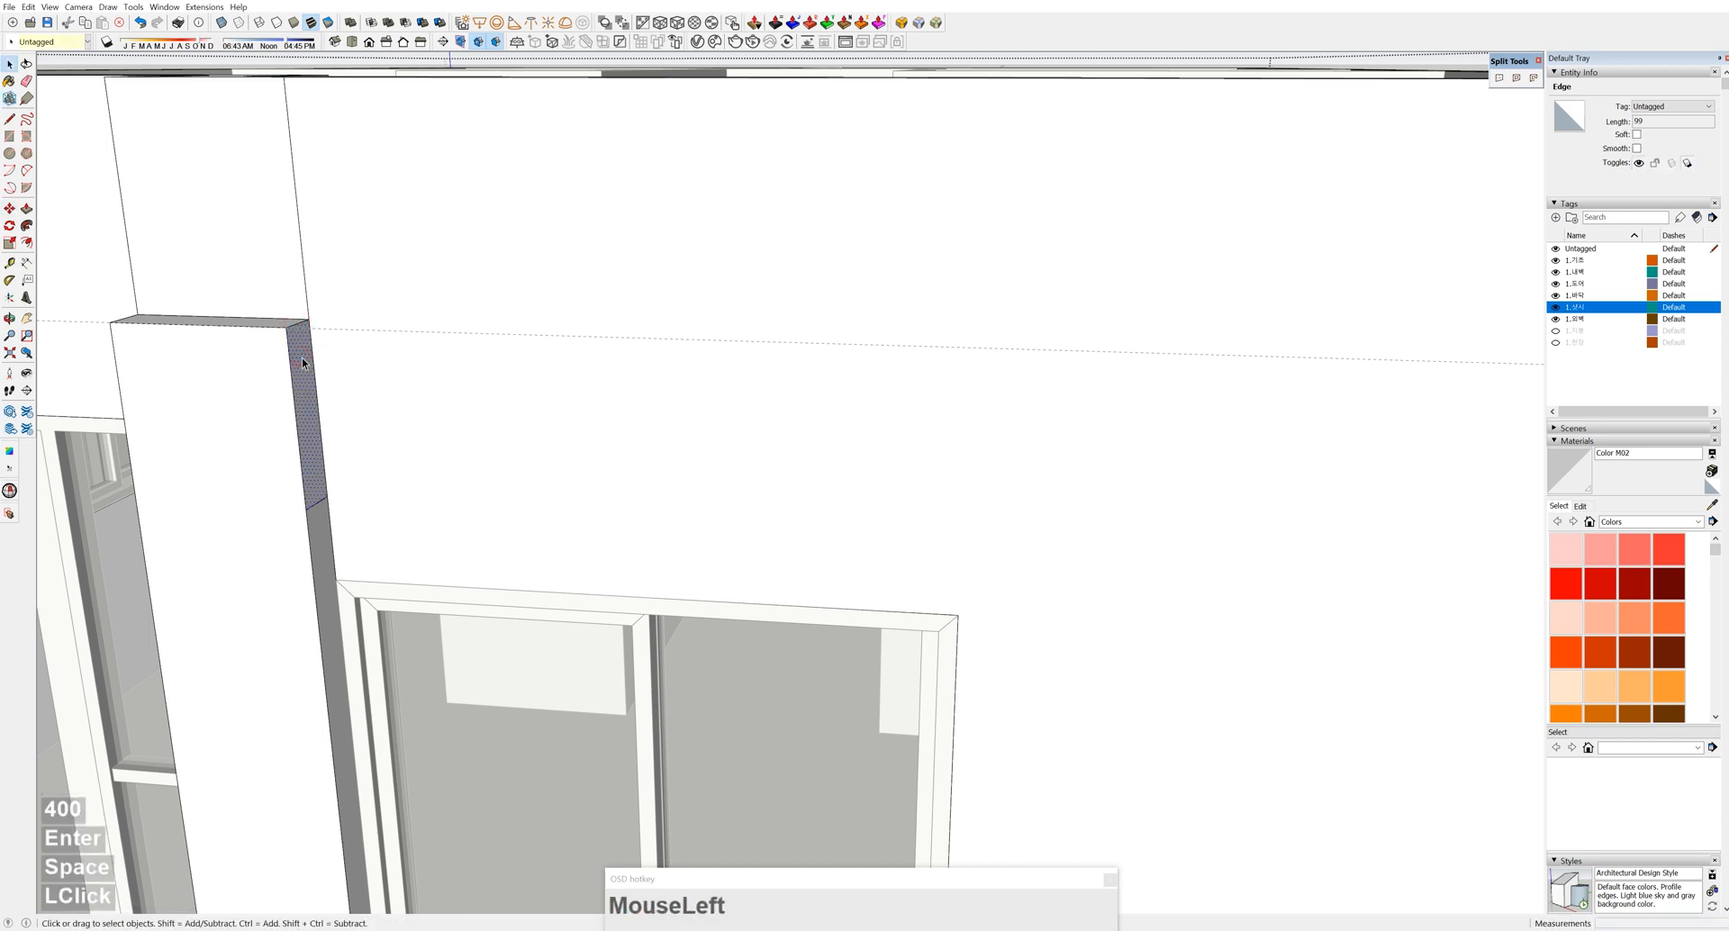
scroll(501, 382, "down", 4)
key("ctrl+z")
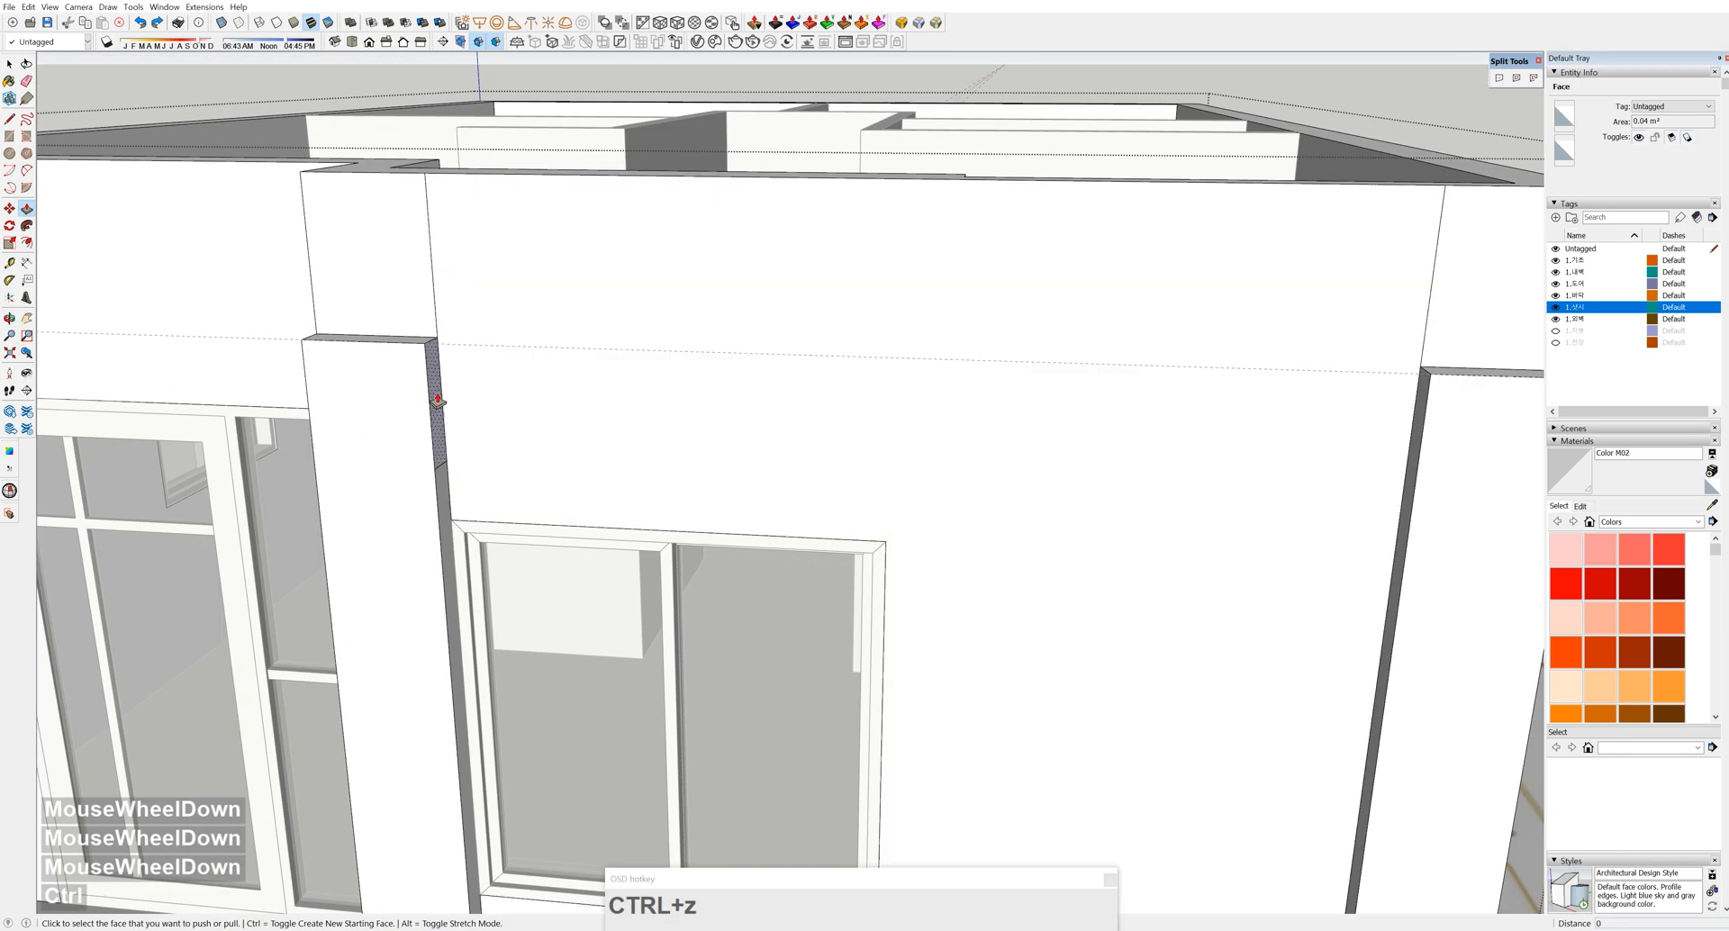
Extend the narrow side face across the wall and erase the edge below the ledge
left_click(438, 401)
scroll(704, 397, "down", 4)
left_click(1187, 378)
middle_click_drag(1184, 407, 1049, 428, "shift")
key("e")
left_click_drag(1053, 439, 1029, 444)
mouse_move(1032, 445)
middle_mouse_down()
mouse_move(996, 517)
mouse_move(1174, 282)
mouse_move(1182, 467)
mouse_move(1003, 478)
mouse_move(1010, 496)
middle_mouse_up()
scroll(997, 525, "up", 4)
scroll(1002, 520, "down", 4)
scroll(1174, 351, "down", 3)
key("space")
left_click(1189, 336)
Erase the leftover vertical edge inside the wall group, then close the group
mouse_move(991, 703)
middle_mouse_down()
mouse_move(961, 699)
mouse_move(1008, 708)
middle_mouse_up()
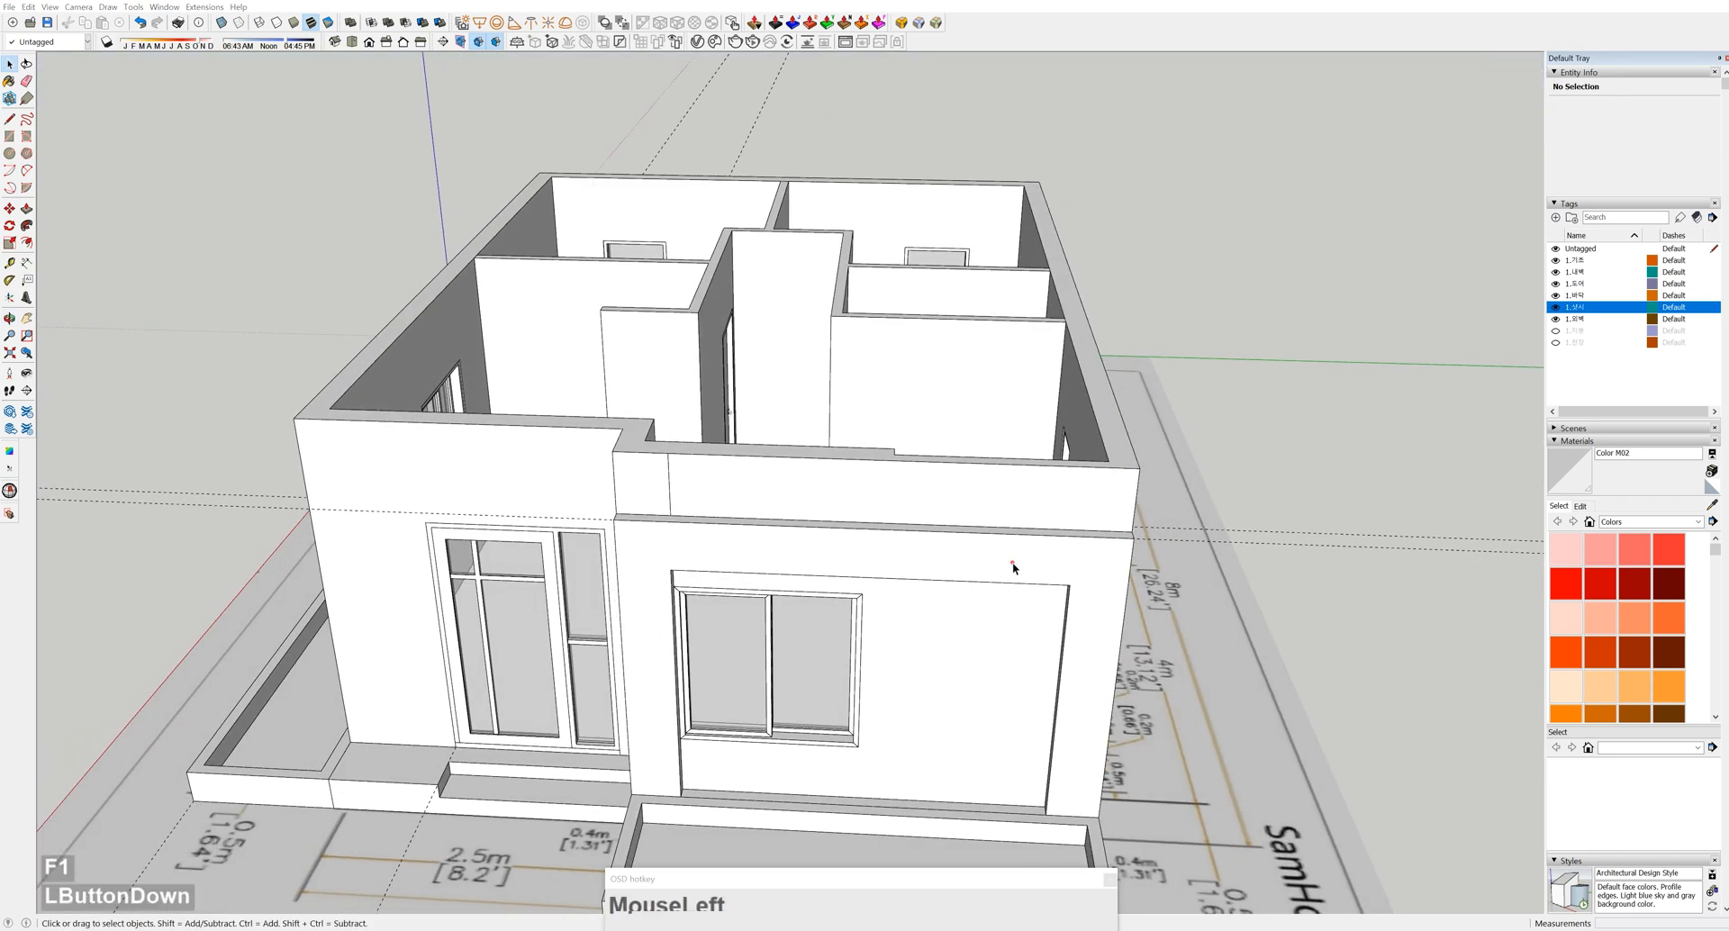
left_click(772, 576)
double_click(672, 500)
left_click(673, 500)
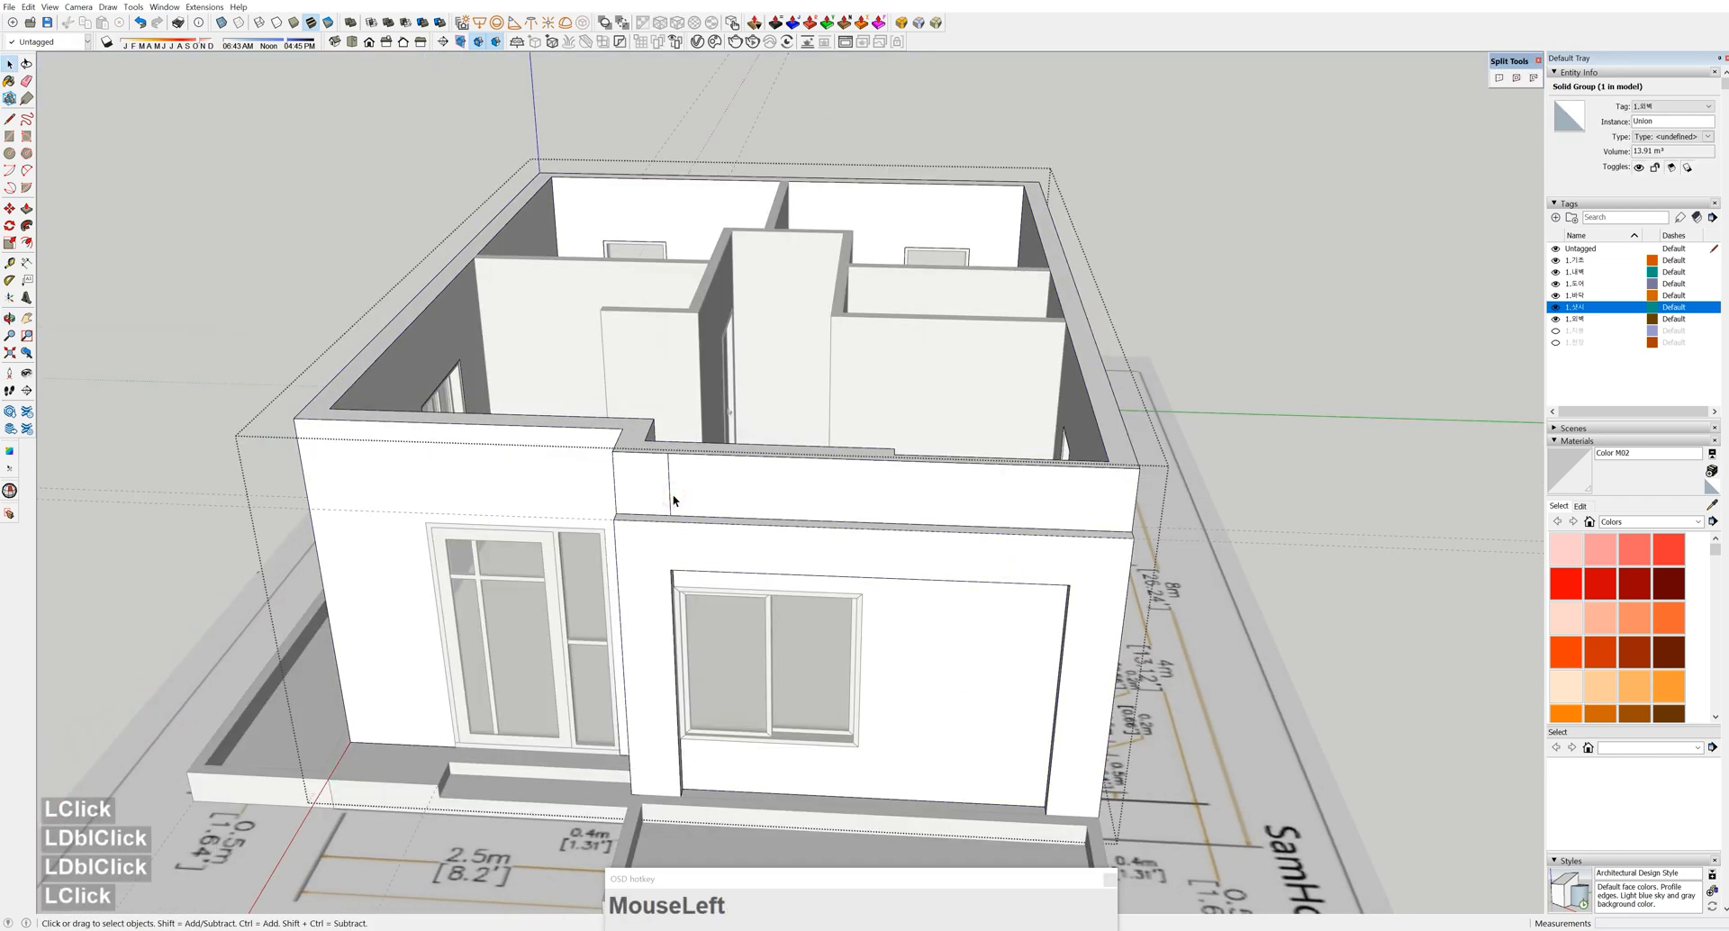
key("e")
left_click(672, 501)
key("space")
mouse_move(1077, 621)
middle_mouse_down()
mouse_move(1207, 683)
mouse_move(1064, 626)
middle_mouse_up()
key("space")
left_click(1313, 574)
middle_click_drag(966, 741, 1010, 626)
scroll(961, 737, "up", 4)
scroll(1027, 631, "up", 5)
Place a guide line along the base of the front wall
key("t")
left_click(1099, 643)
left_click(1166, 649)
scroll(1123, 633, "down", 4)
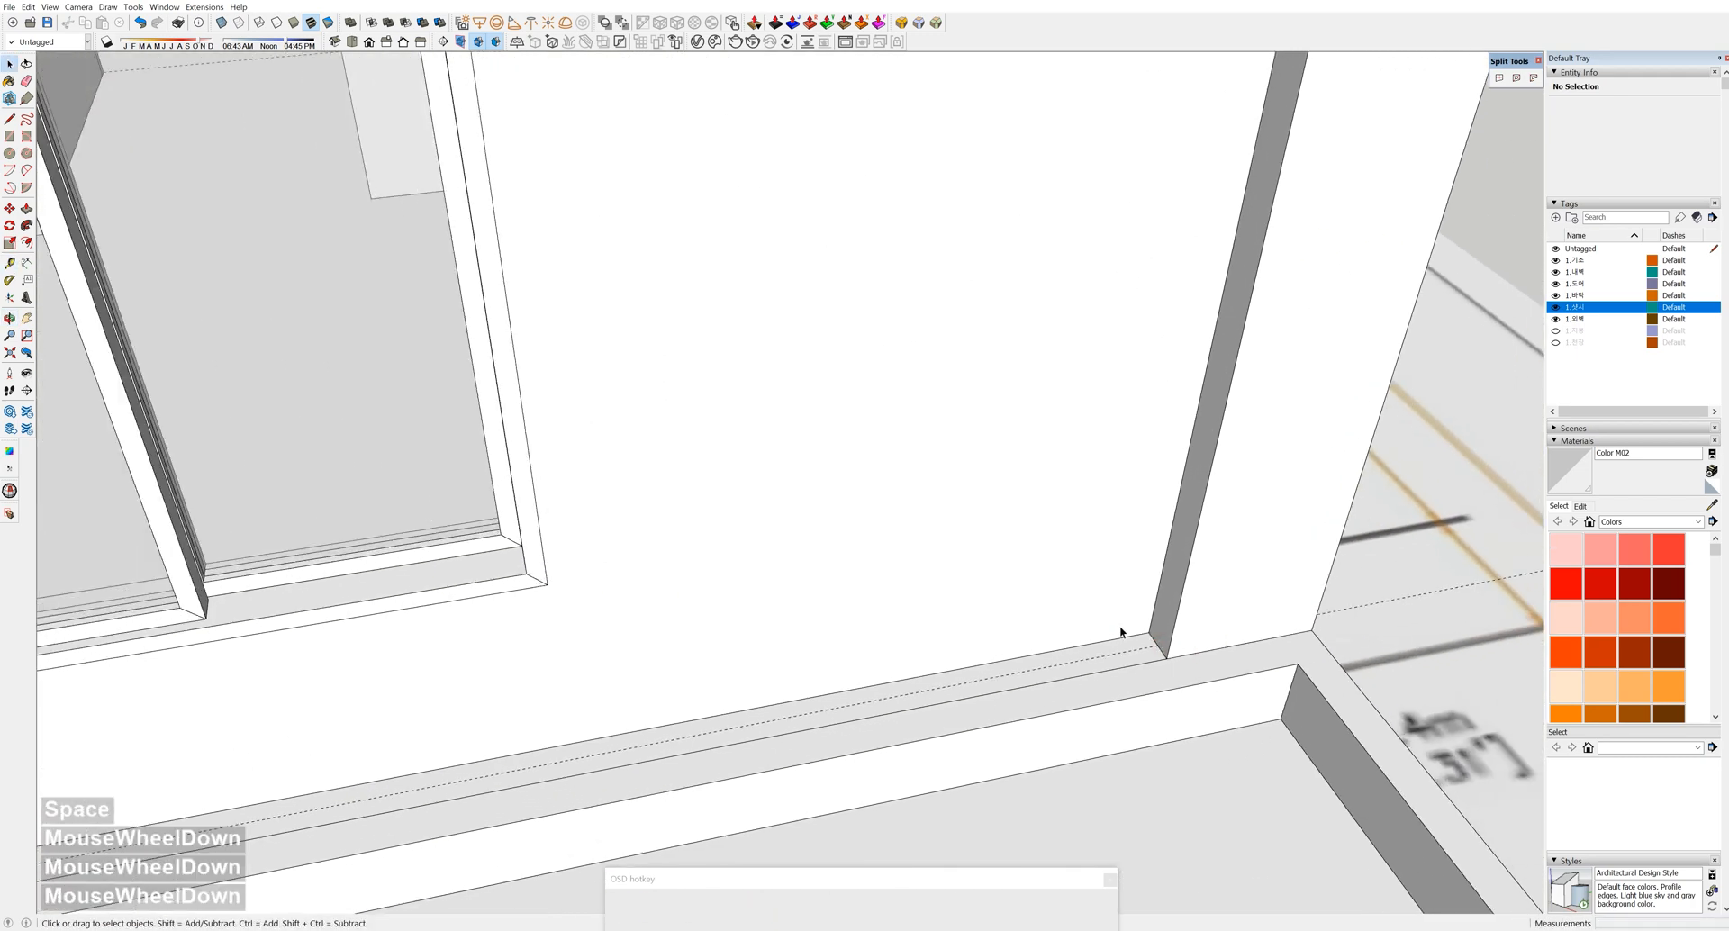
middle_click_drag(1123, 633, 799, 765)
scroll(799, 764, "up", 4)
Draw a rectangle at the wall base and push/pull it up into a vertical frame piece
key("r")
left_click(748, 701)
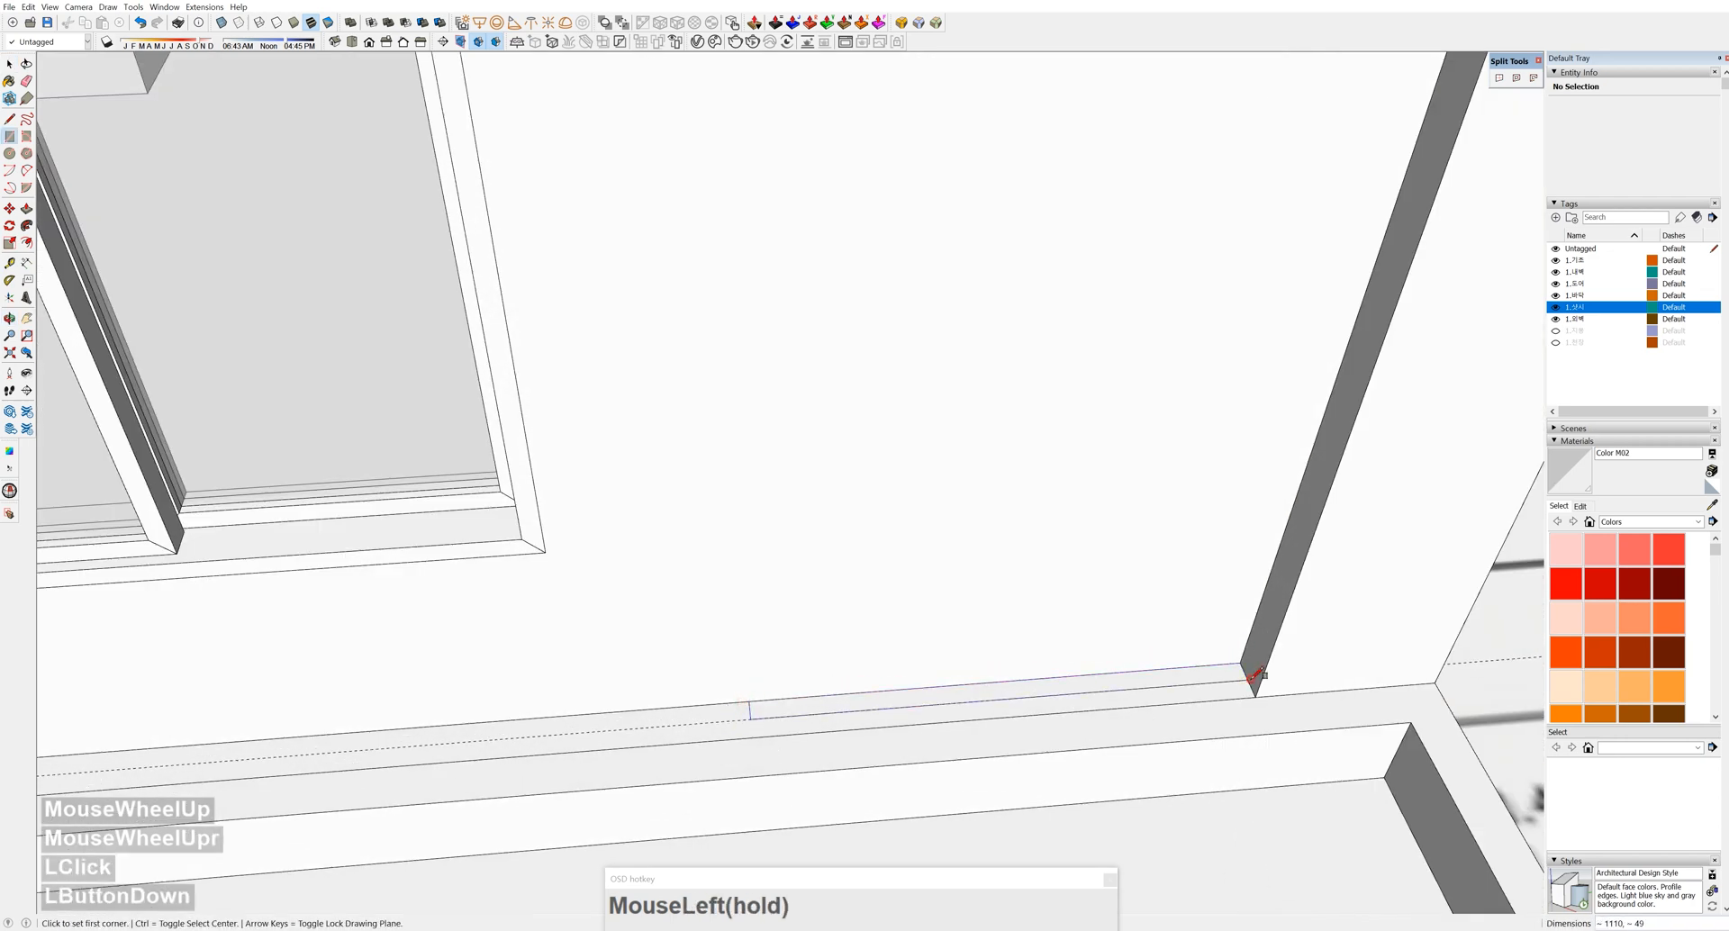
double_click(1193, 682)
key("p")
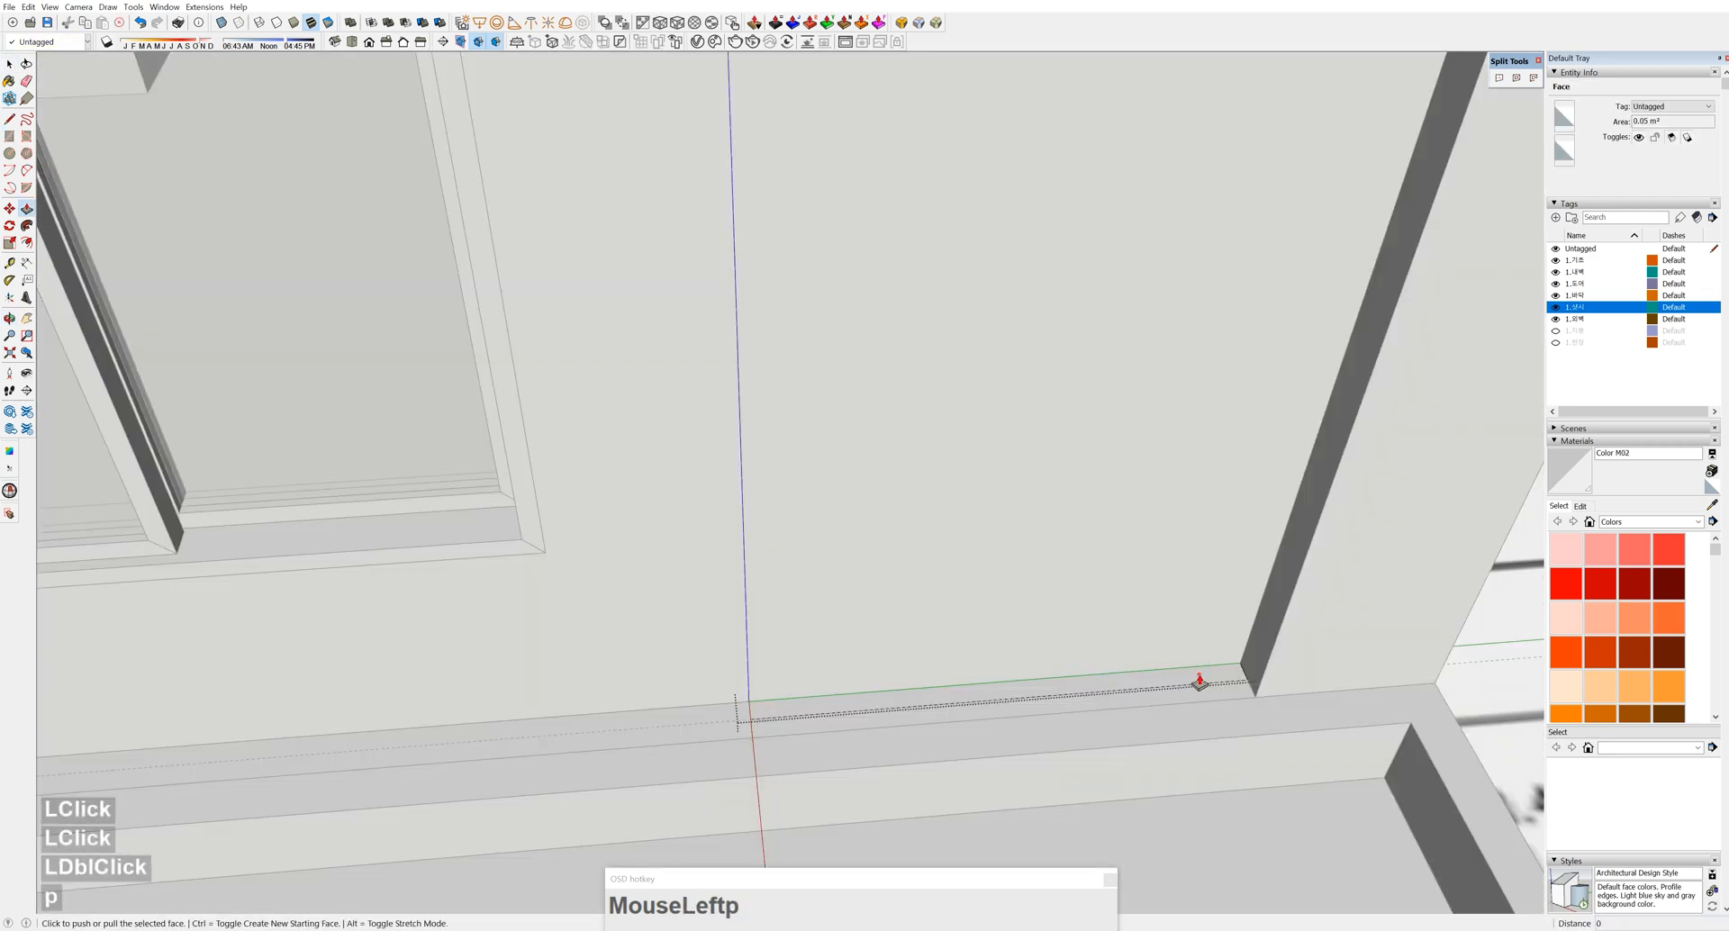
left_click(1196, 680)
scroll(1185, 417, "down", 6)
left_click(1257, 242)
middle_click_drag(1256, 241, 1127, 475)
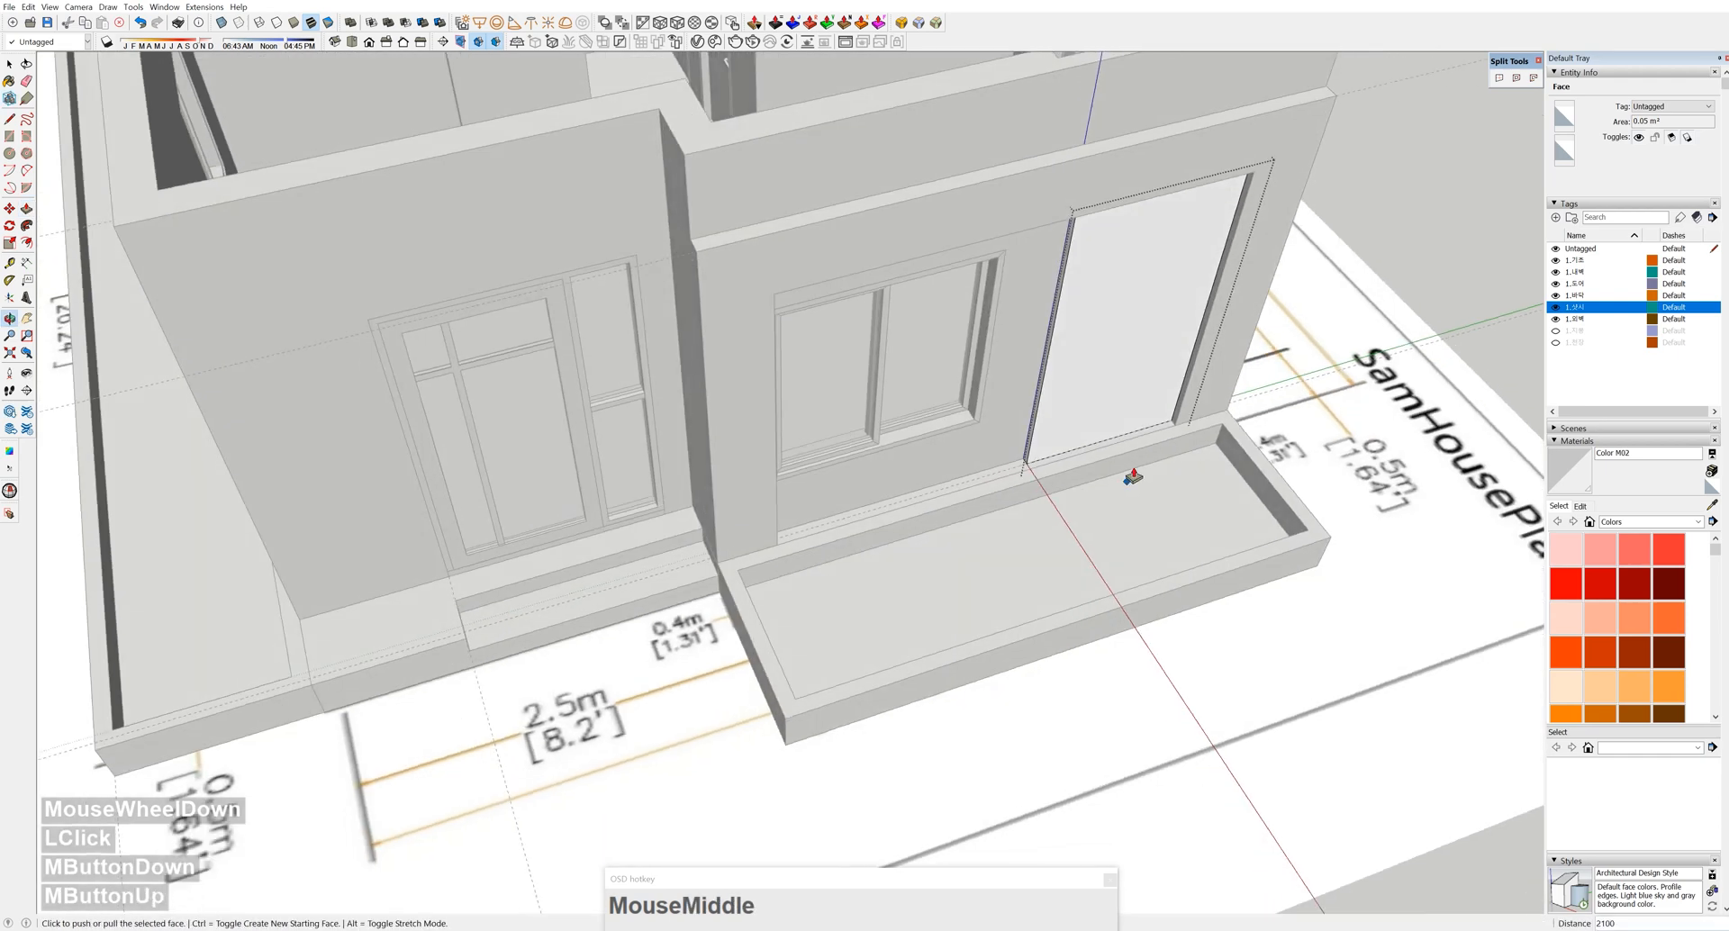
scroll(1043, 351, "up", 5)
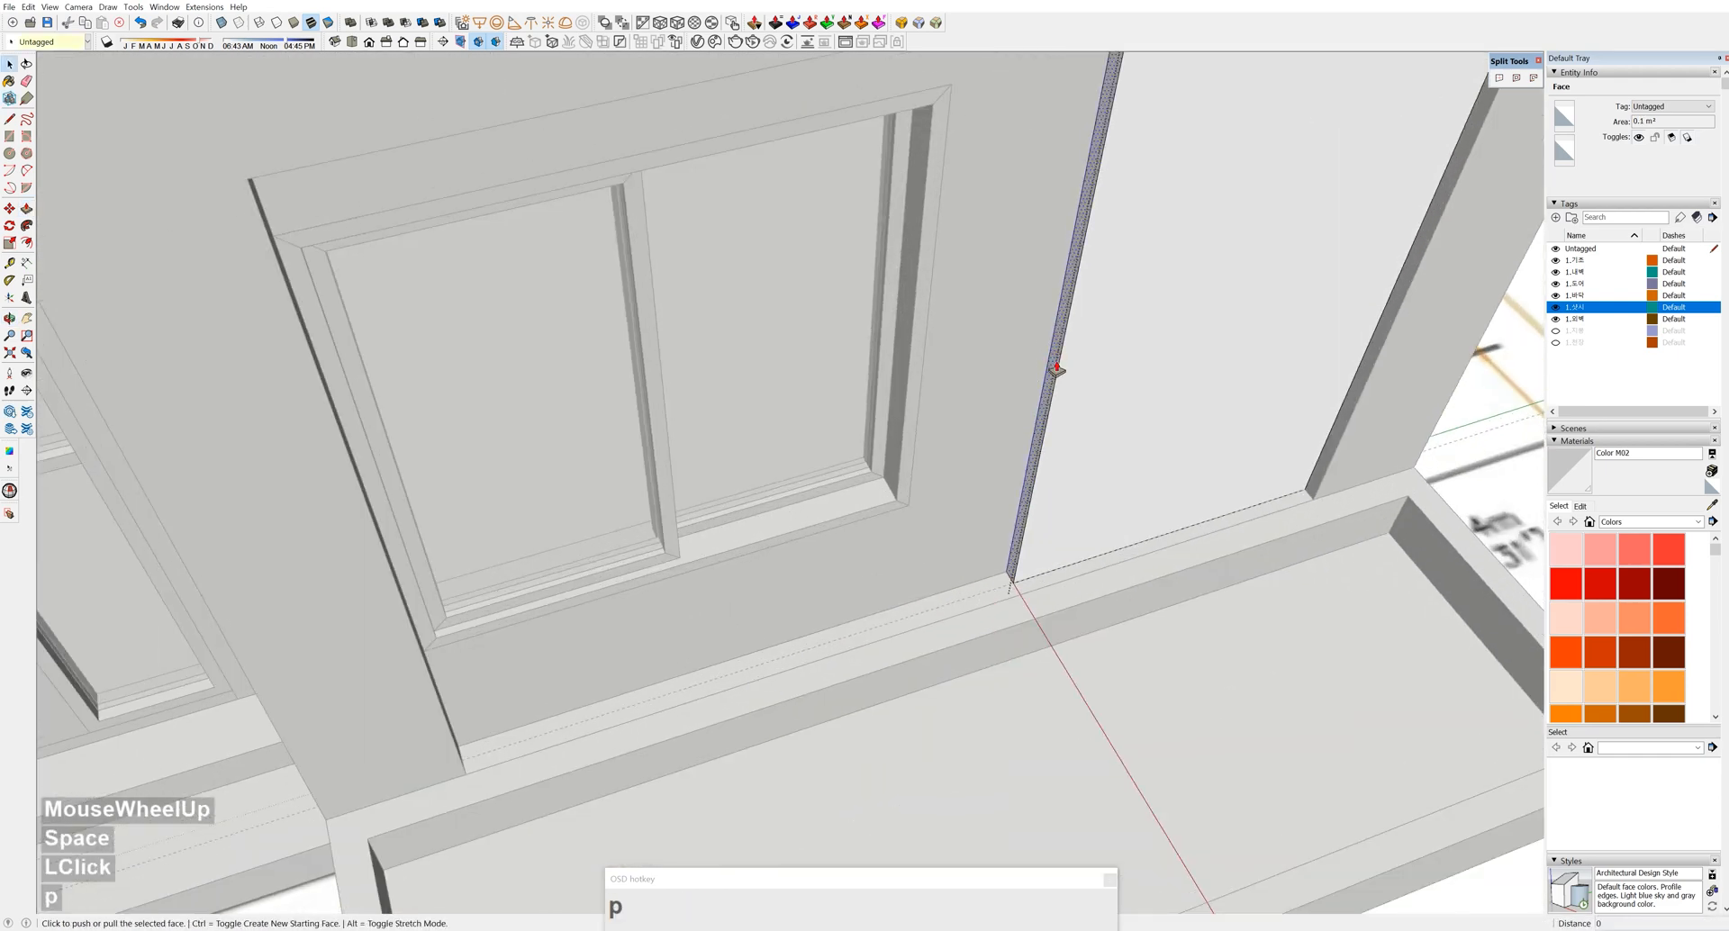
Widen the new frame piece by pulling its thin side face outward
left_click(1056, 370)
left_click(919, 371)
scroll(1198, 203, "down", 4)
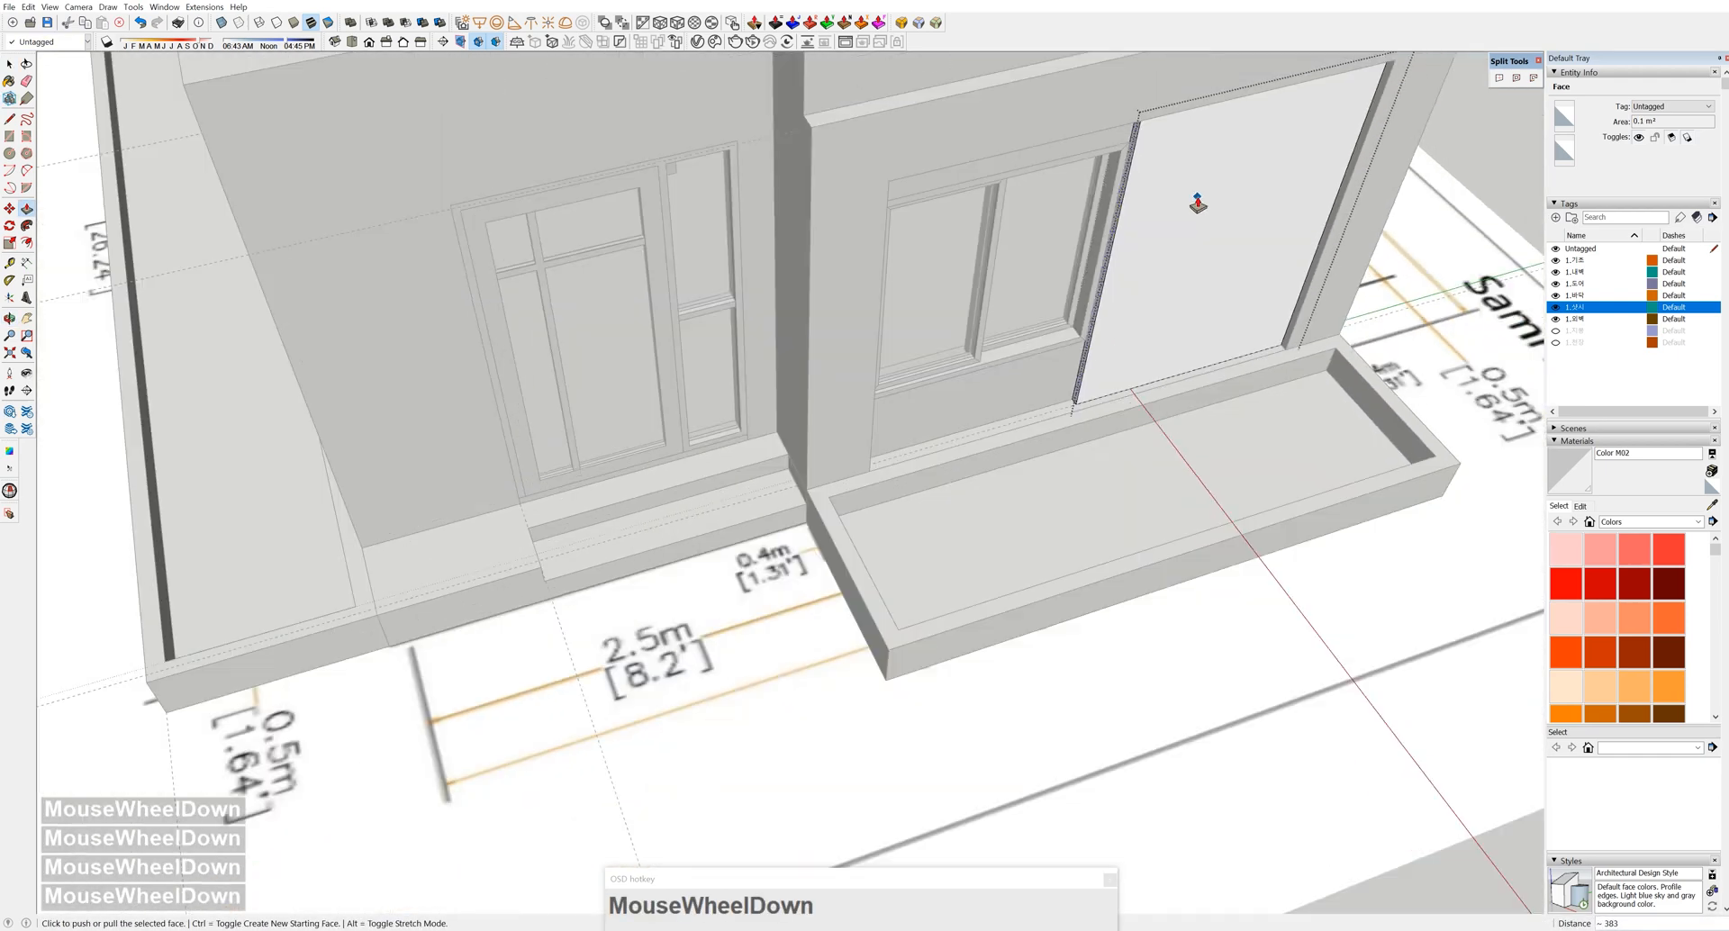
middle_click_drag(1198, 204, 784, 324, "shift")
key("space")
scroll(789, 375, "up", 3)
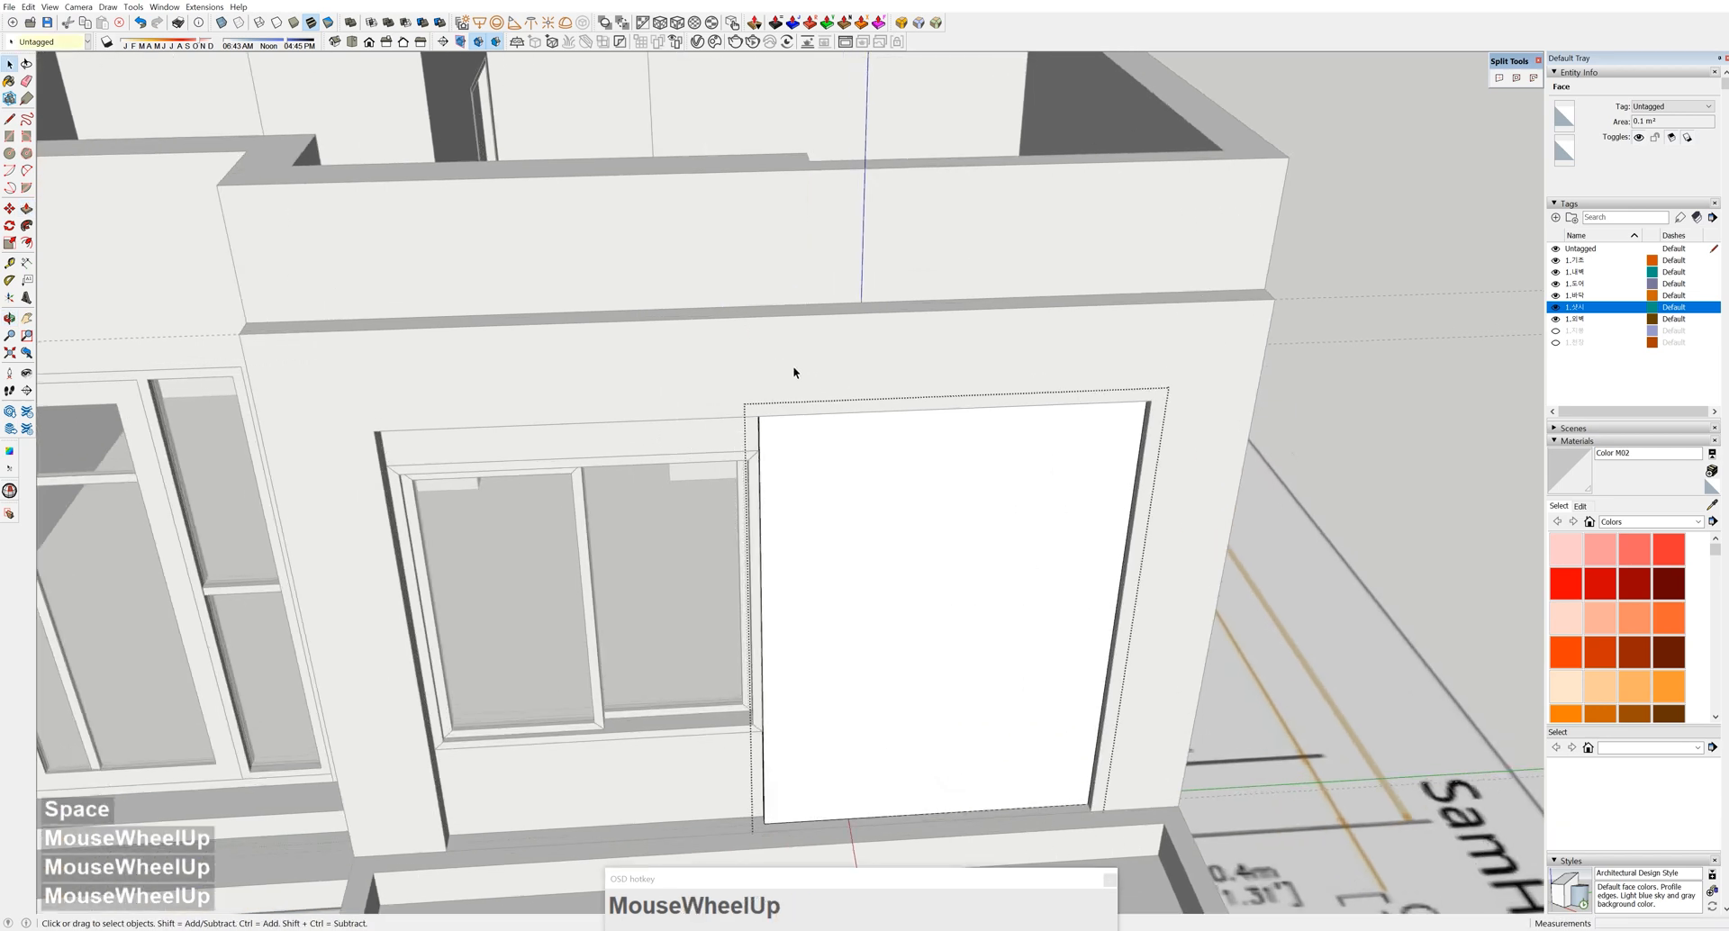
middle_click_drag(1211, 436, 1000, 401)
Copy the frame strip upward with Move and Ctrl
key("m")
left_click(1122, 432)
key("ctrl")
left_click(1134, 279)
middle_click_drag(1139, 279, 1069, 294)
scroll(1083, 281, "up", 4)
Extrude the copied strip and raise its top face to complete the frame
key("p")
left_click(1088, 265)
middle_click_drag(1067, 315, 1065, 436, "shift")
key("space")
left_click(1066, 436)
key("p")
left_click(1065, 436)
left_click(1150, 262)
scroll(1171, 369, "down", 5)
mouse_move(1093, 249)
middle_mouse_down()
mouse_move(1253, 273)
mouse_move(1248, 439)
middle_mouse_up()
key("space")
Erase the leftover selection and turn on the roof tag to show the roof slab
left_click(1254, 273)
key("e")
left_click(1300, 258)
scroll(1358, 323, "down", 2)
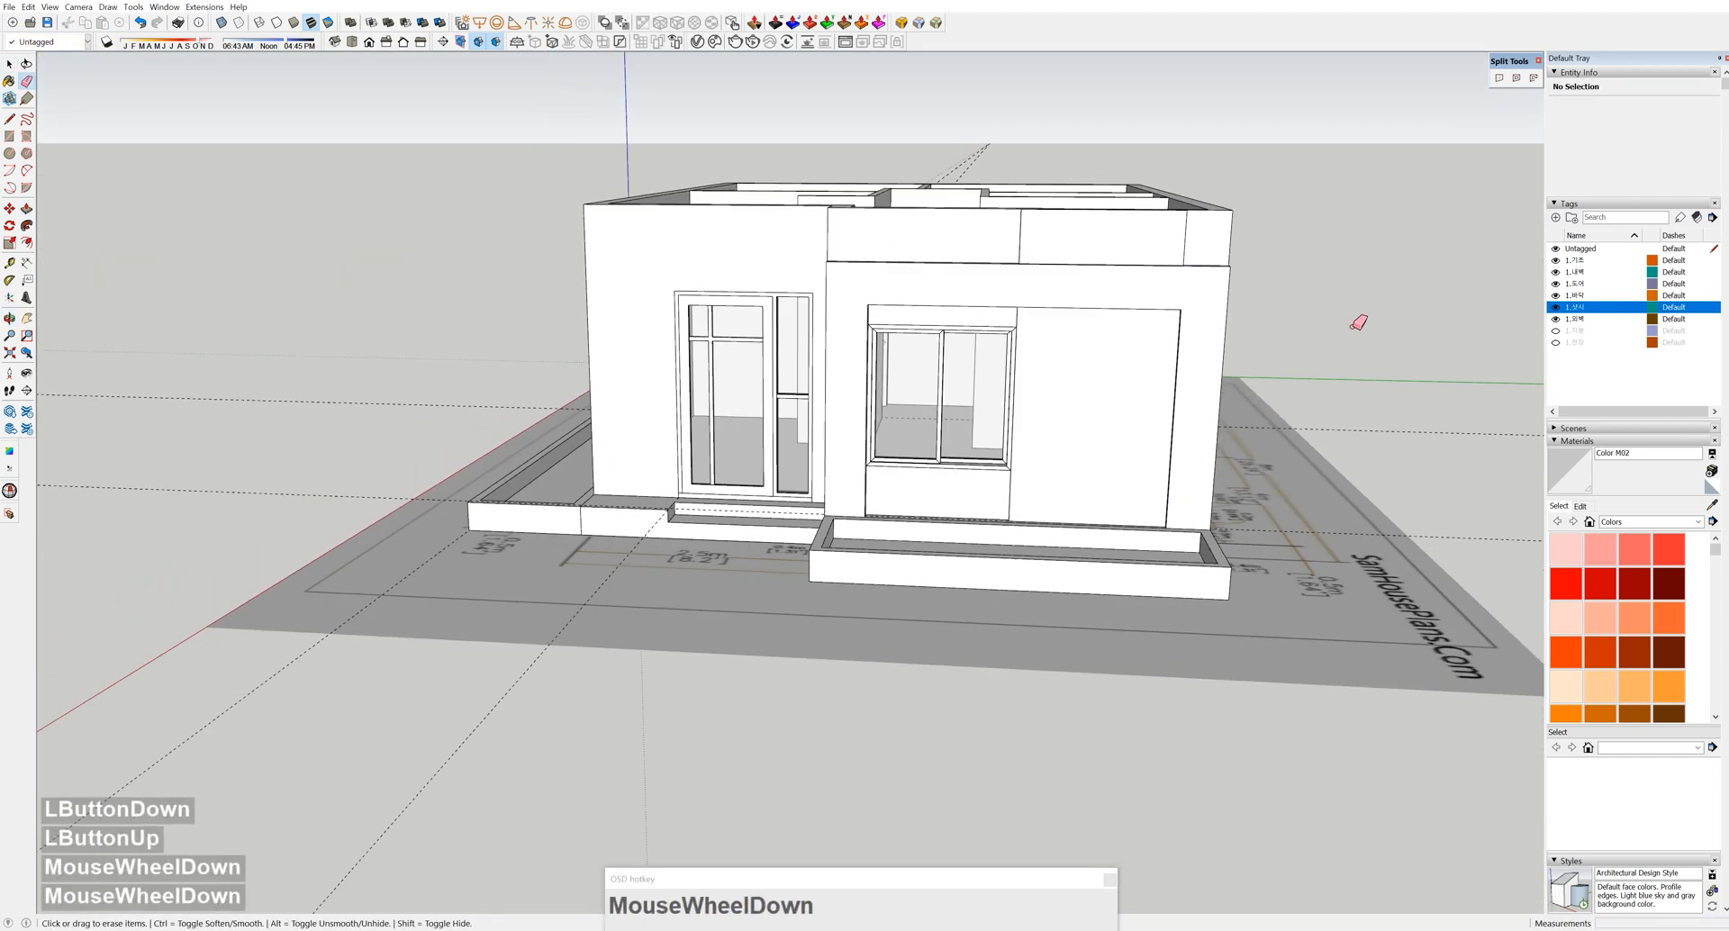
left_click(1556, 331)
middle_click_drag(1261, 343, 1304, 412)
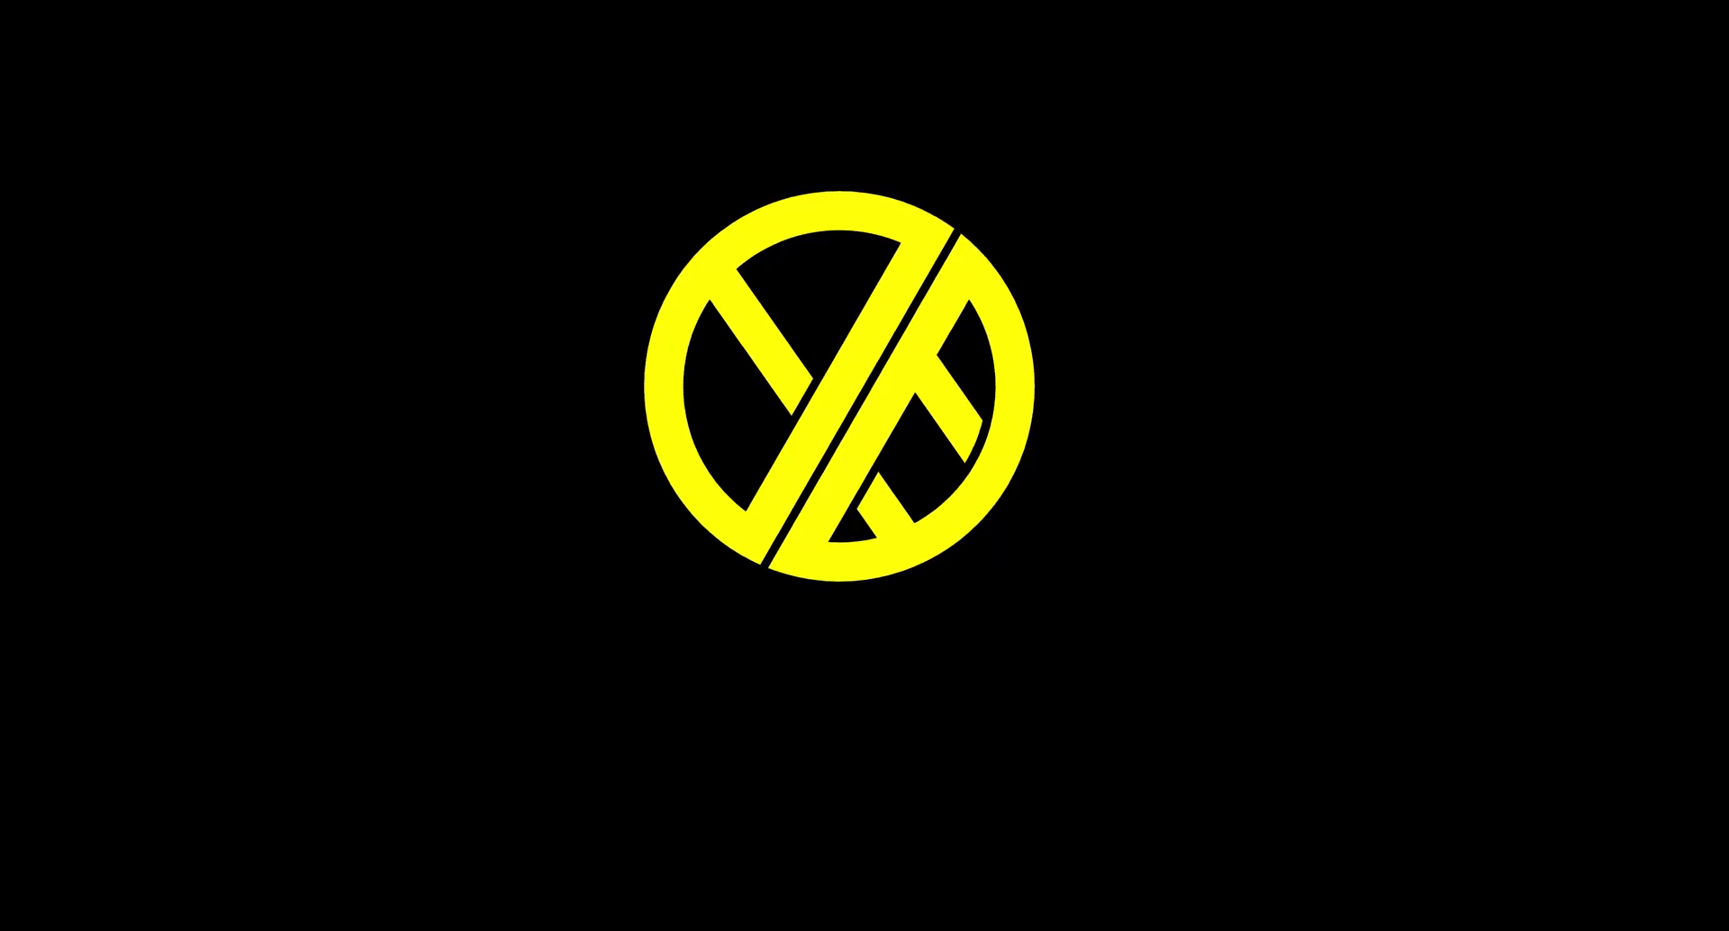